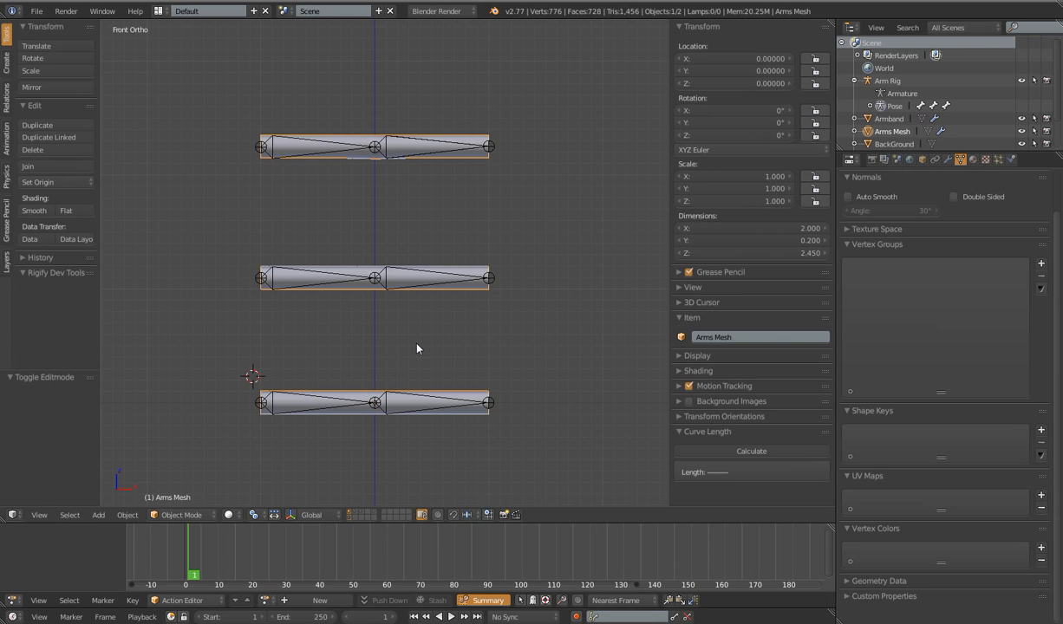
- Parent the arms mesh to the Arm Rig using Armature Deform with empty groups
middle_drag(446, 358, 477, 306)
key(1)
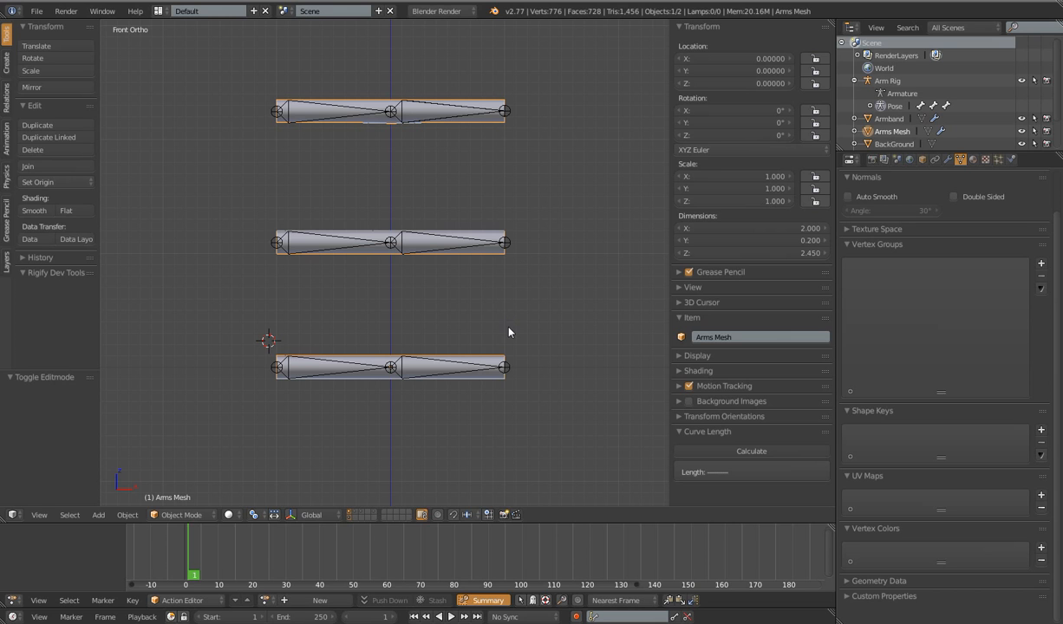
shift+middle_drag(508, 334, 517, 306)
key(1)
key(3)
key(1)
shift+middle_drag(529, 339, 517, 326)
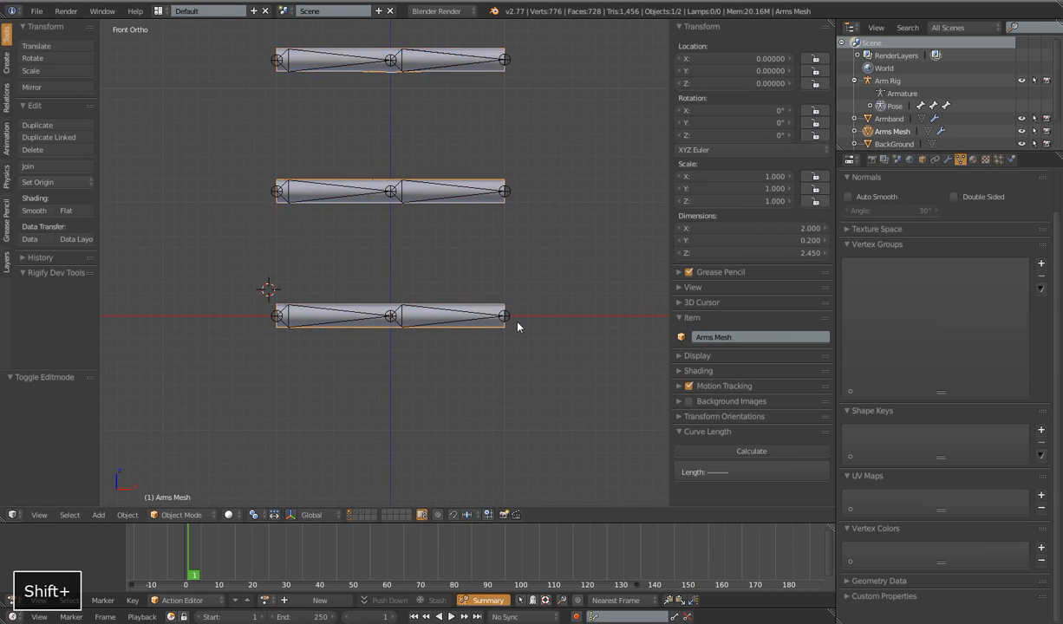
scroll(518, 326, up, 2)
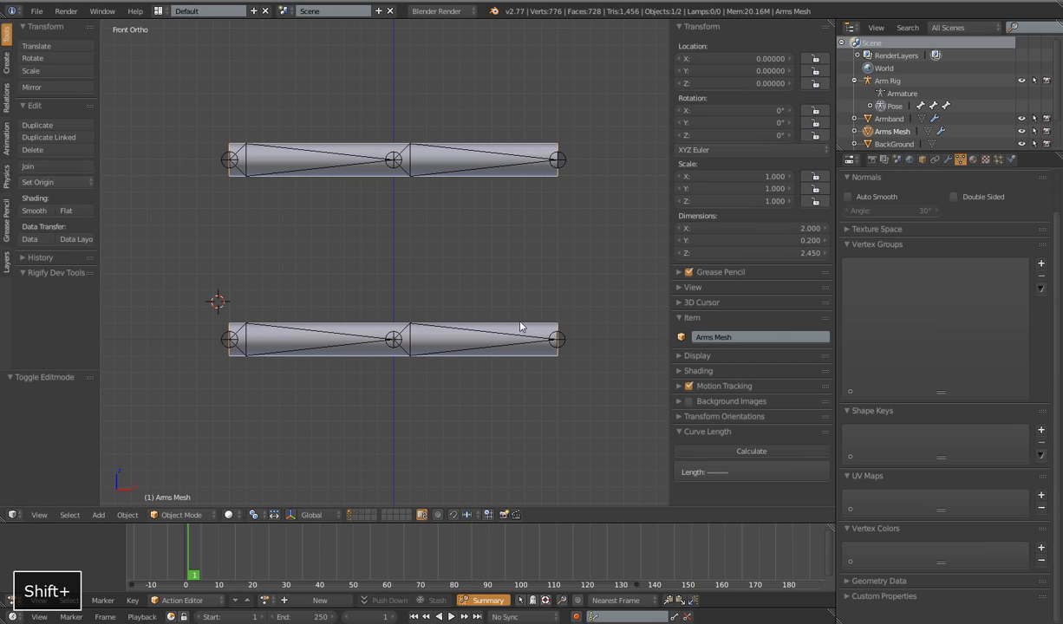
shift+right_click(560, 340)
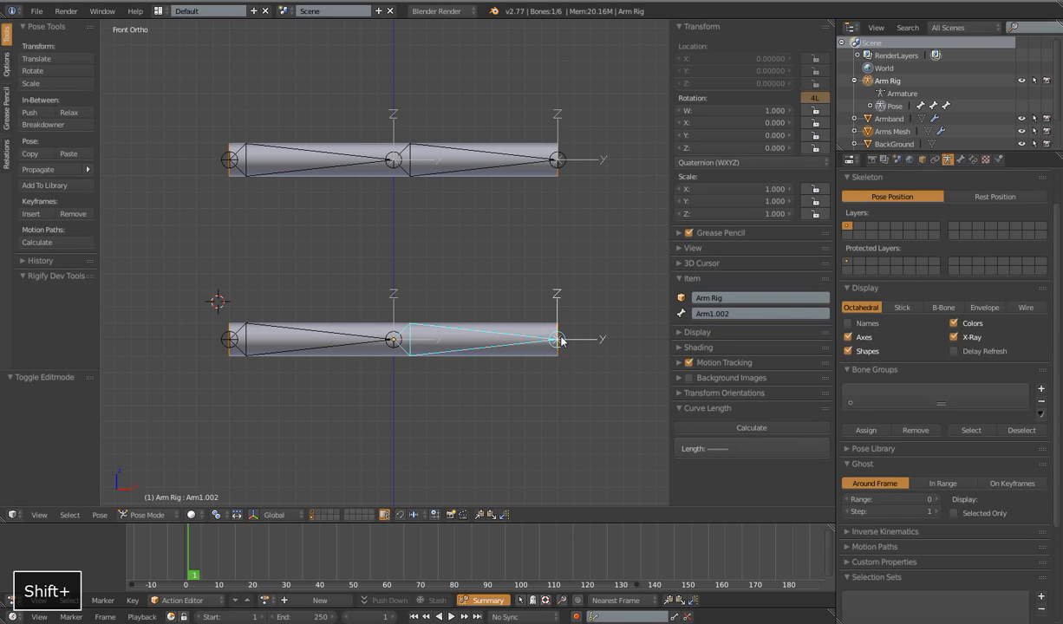
key(ctrl+p)
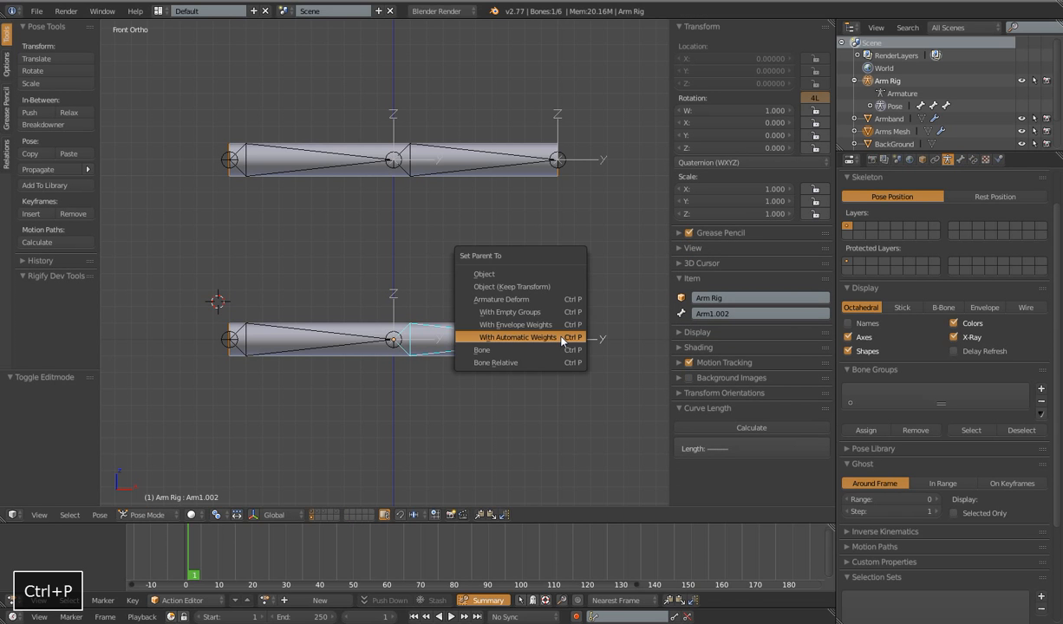
click(516, 313)
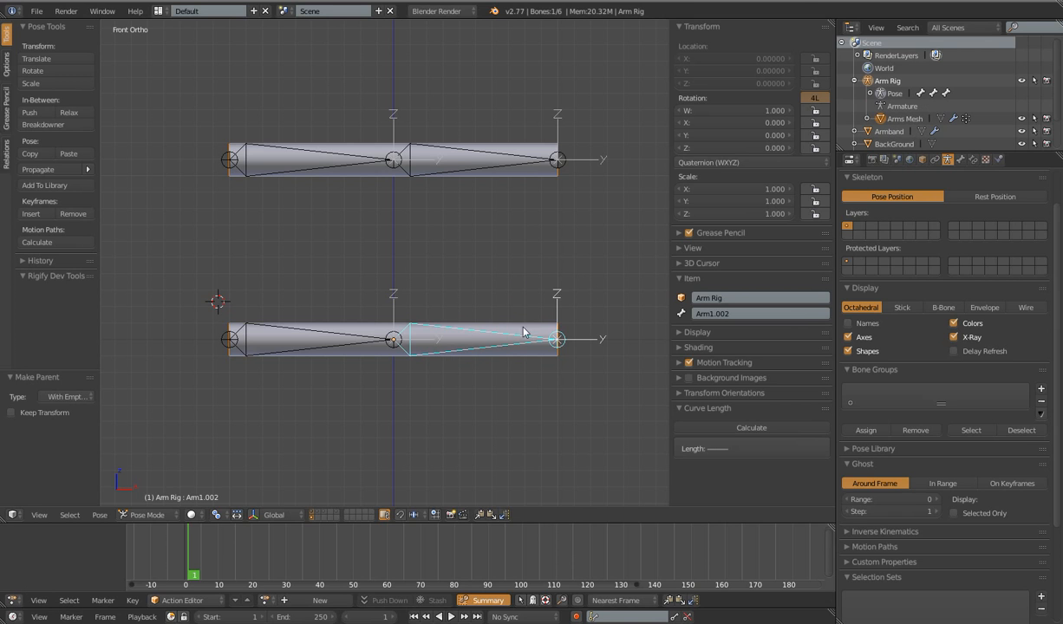
- Enable Preserve Volume on the arms mesh's Armature modifier and place that modifier above Subsurf in the stack
right_click(522, 330)
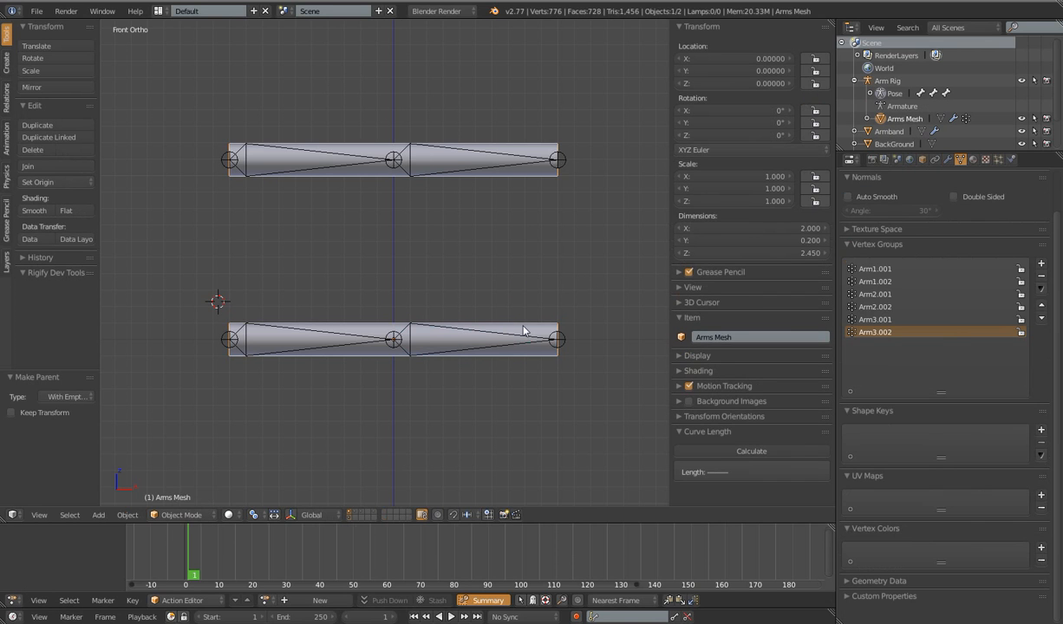
click(923, 159)
click(948, 160)
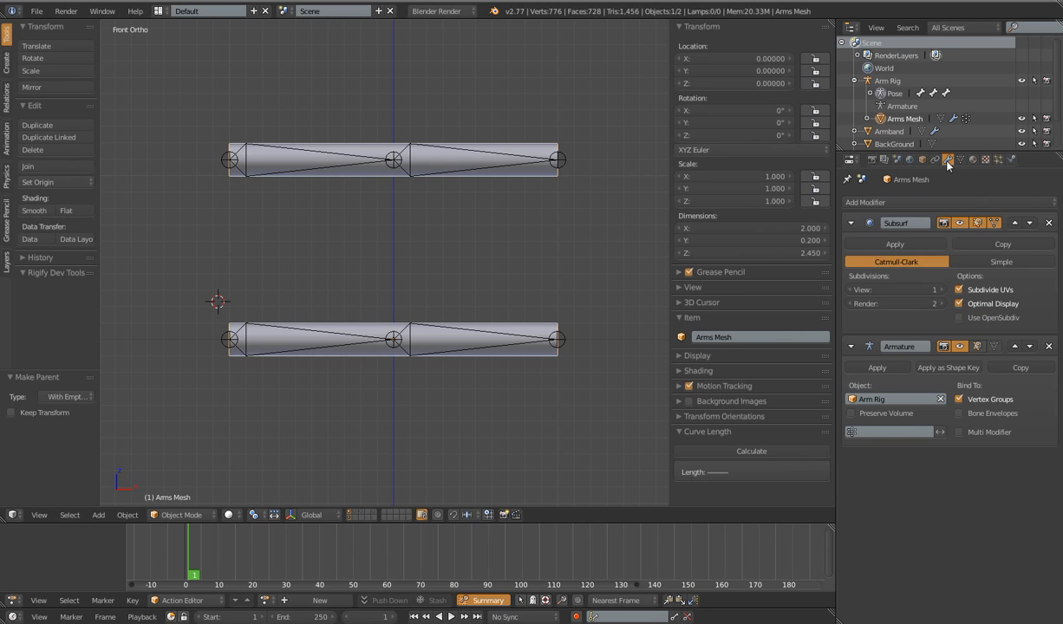
click(852, 413)
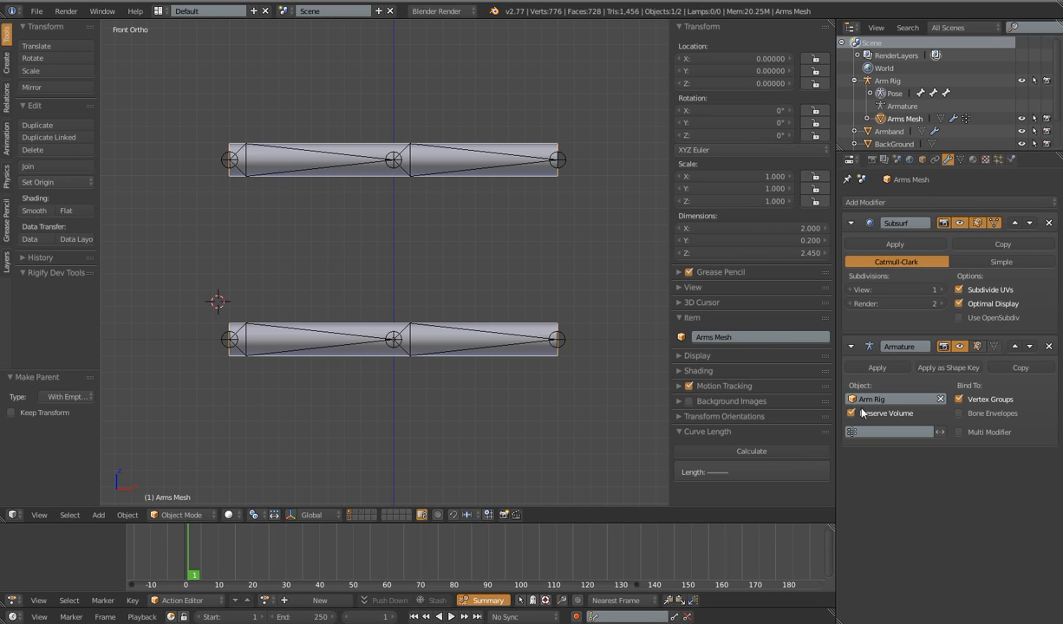
click(1015, 346)
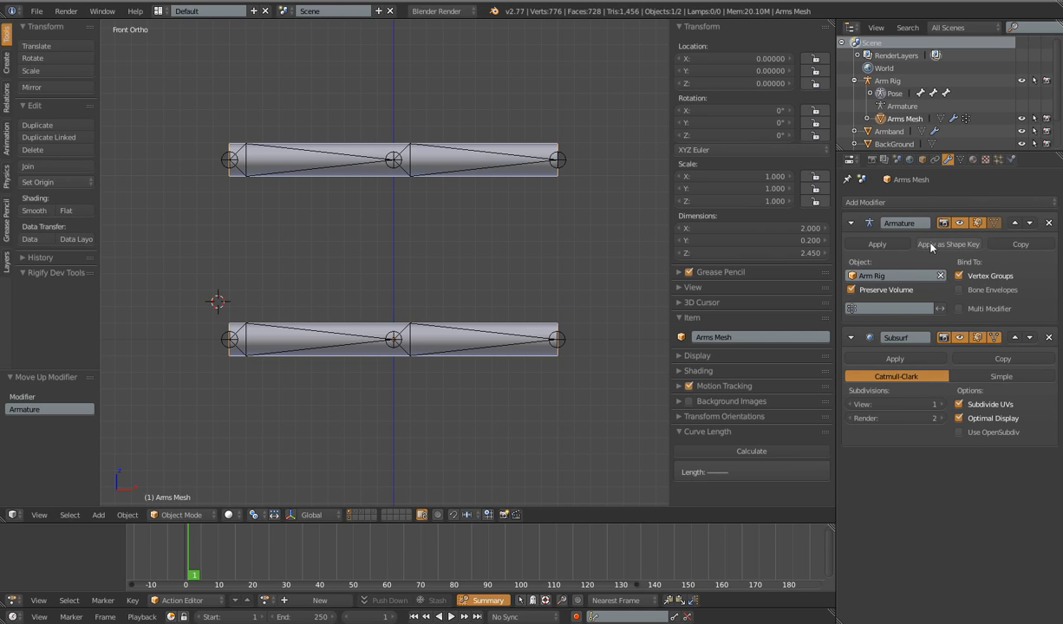
- Display the arms mesh's vertex groups and switch the mesh to Weight Paint mode
click(959, 160)
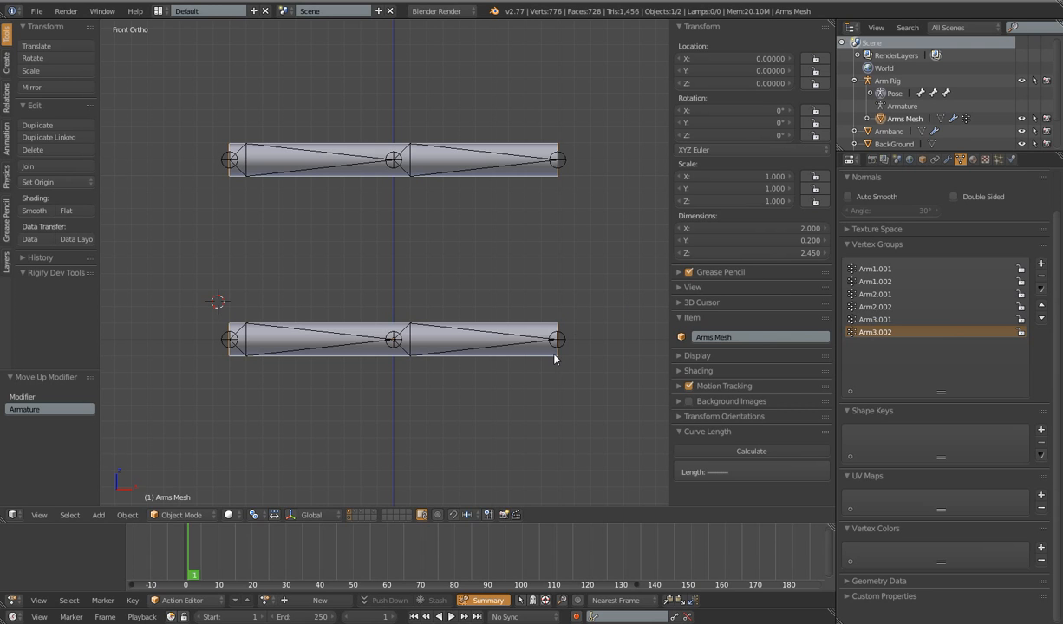
shift+middle_drag(526, 353, 490, 335)
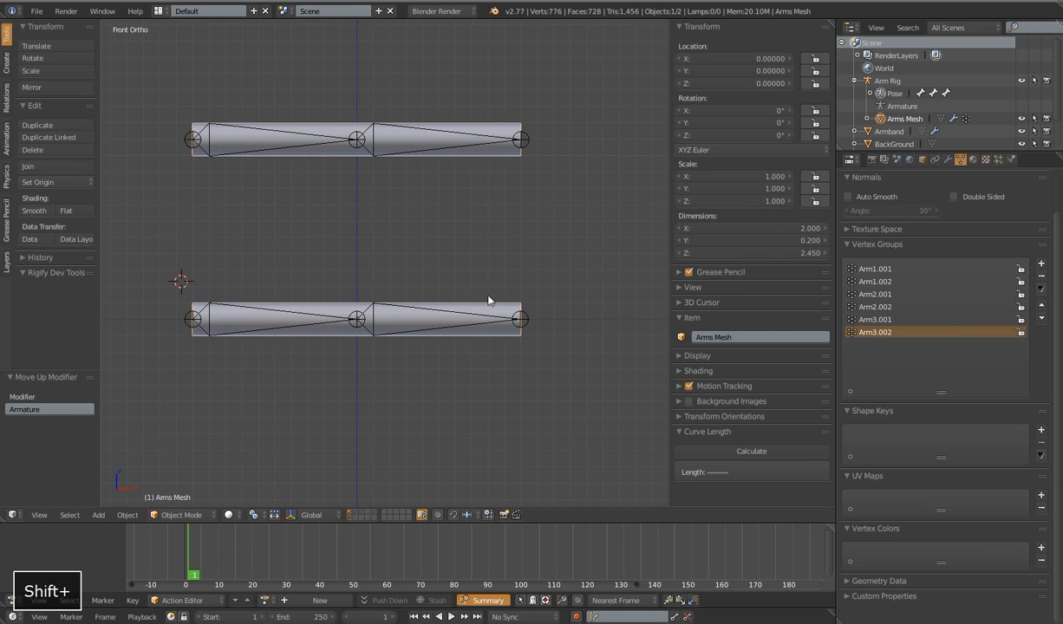
click(181, 515)
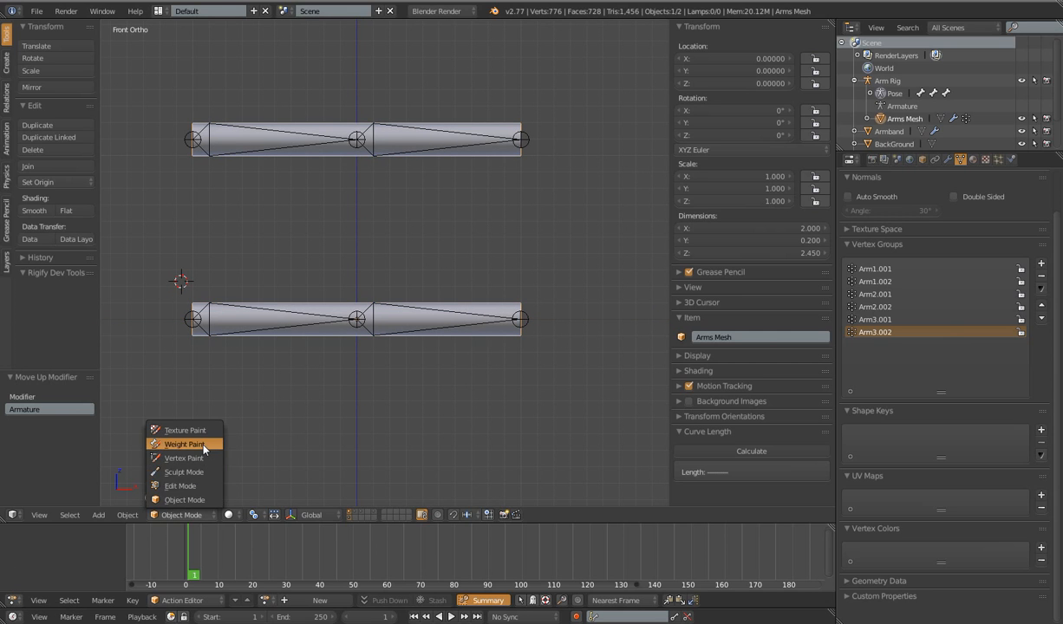
click(203, 448)
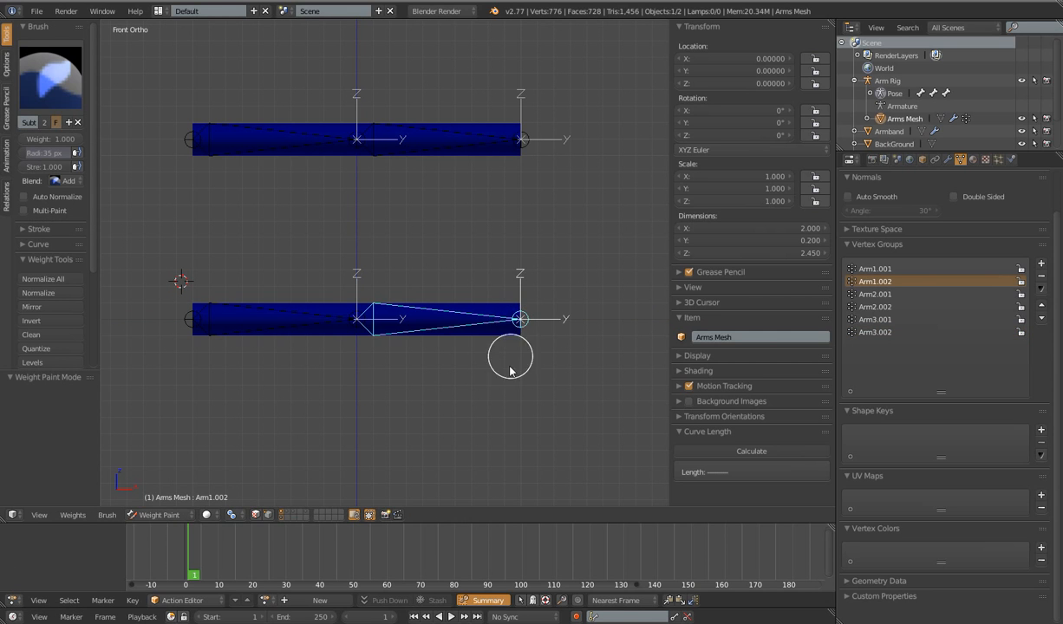
- Display the weight-painted arms mesh as wireframe in the front orthographic view
middle_drag(499, 364, 420, 349)
scroll(518, 376, up, 3)
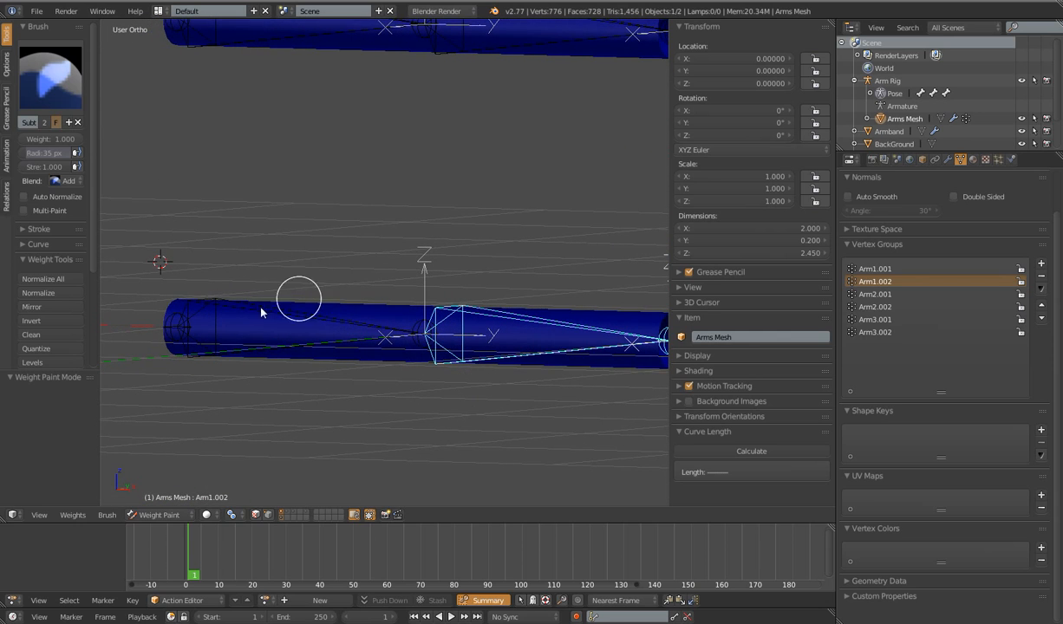
middle_drag(436, 387, 421, 404)
key(KP_1)
key(KP_1)
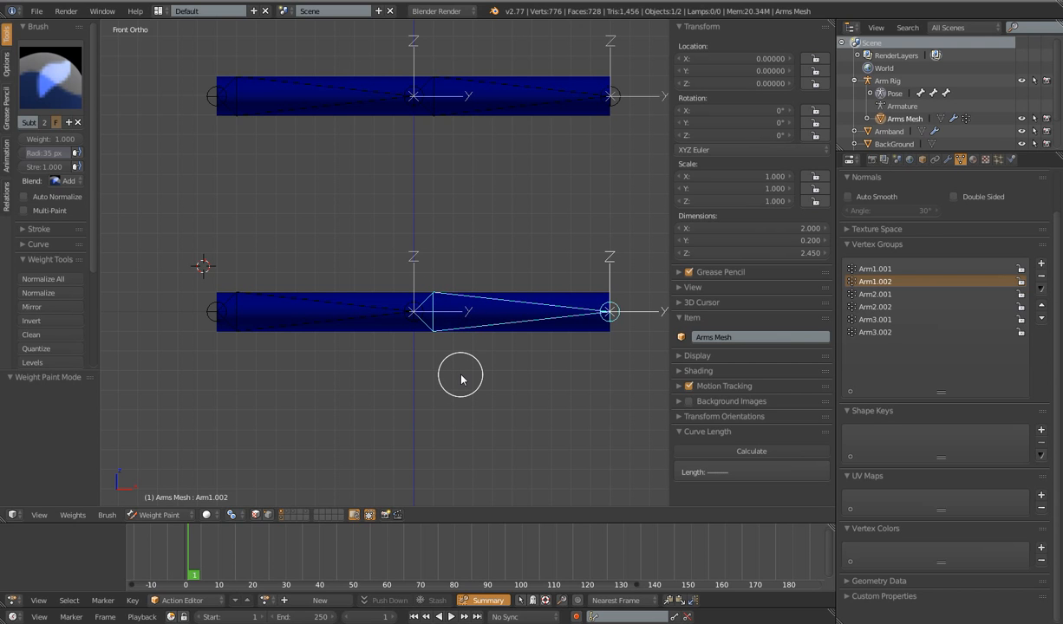
key(z)
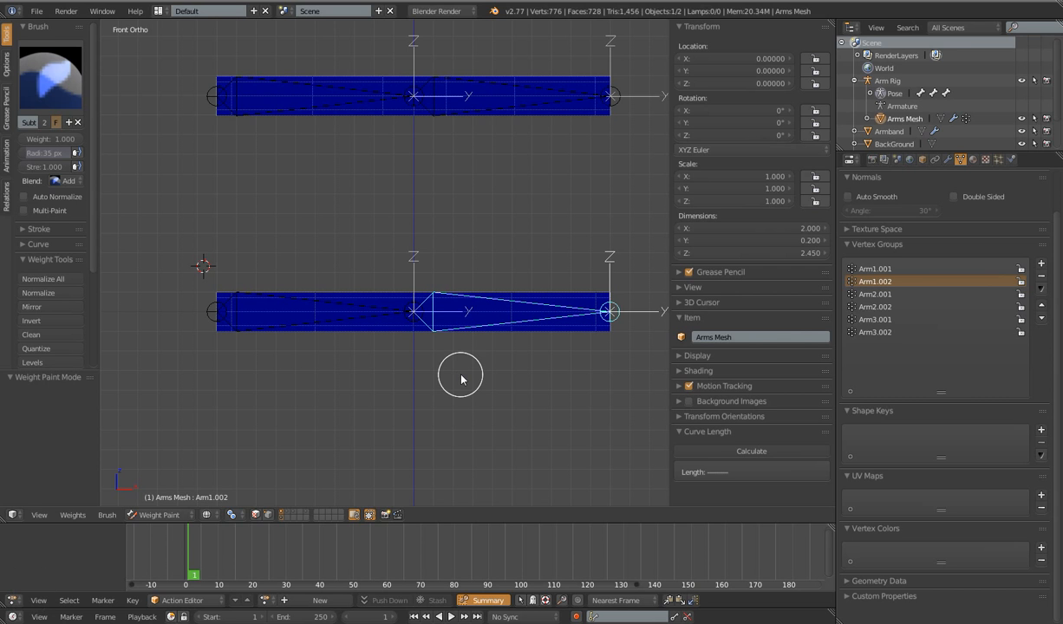
- Examine the lowest arm's edge loops and bone placement from an angle, up close and from the front
middle_drag(484, 373, 460, 314)
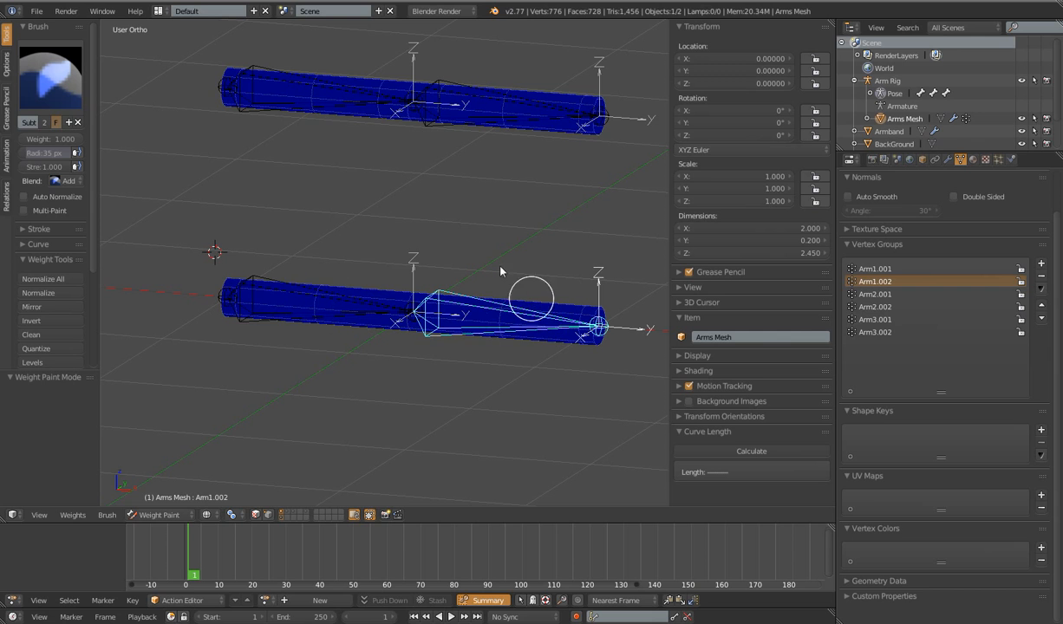
middle_drag(408, 380, 457, 378)
scroll(488, 347, up, 2)
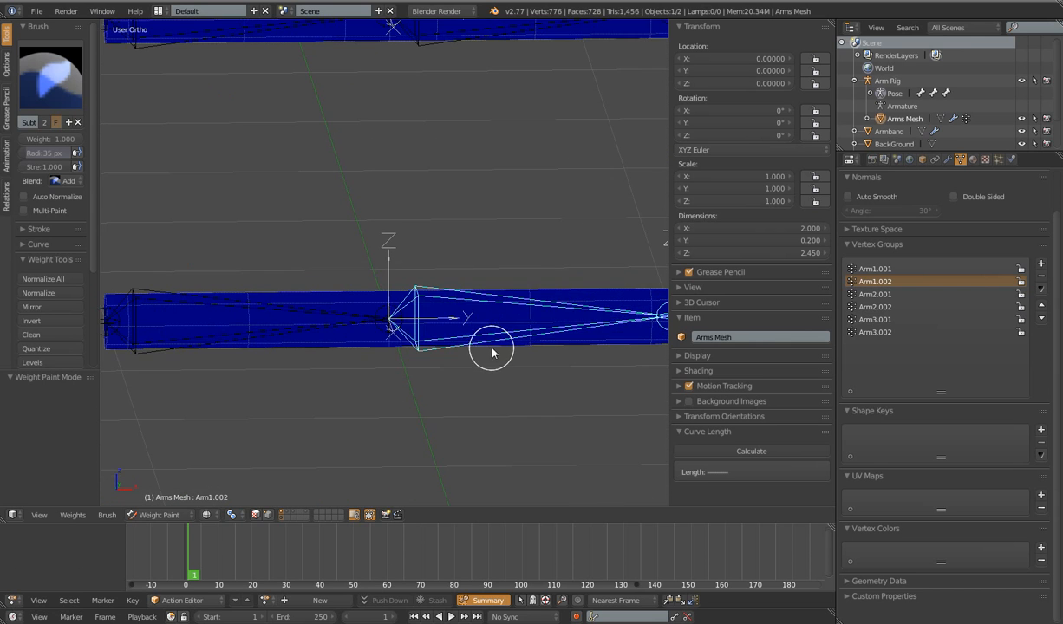
shift+middle_drag(392, 309, 451, 316)
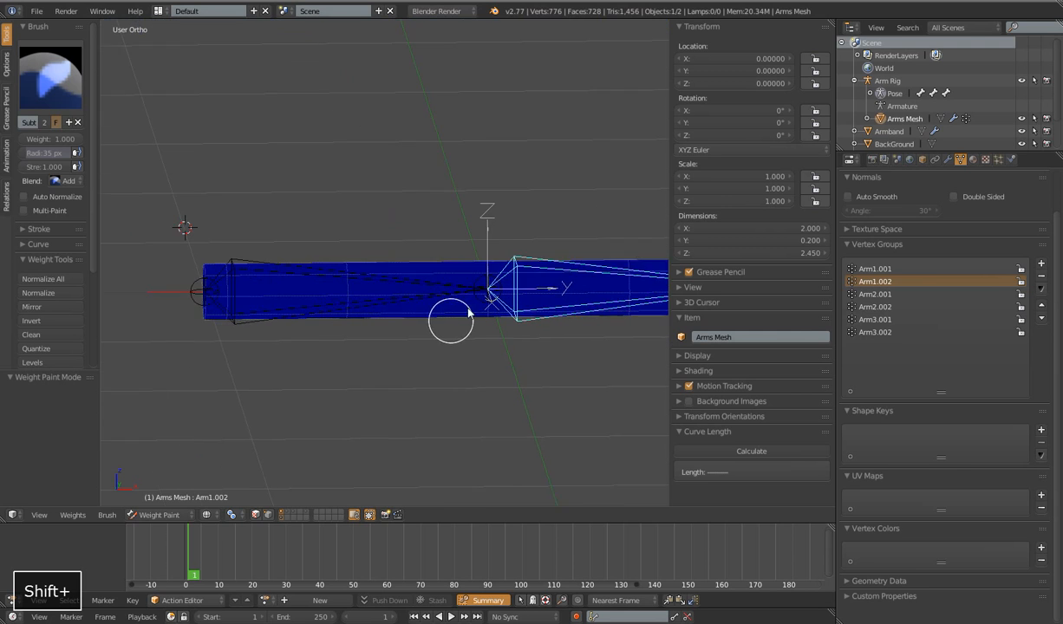
scroll(461, 325, up, 3)
scroll(462, 325, up, 2)
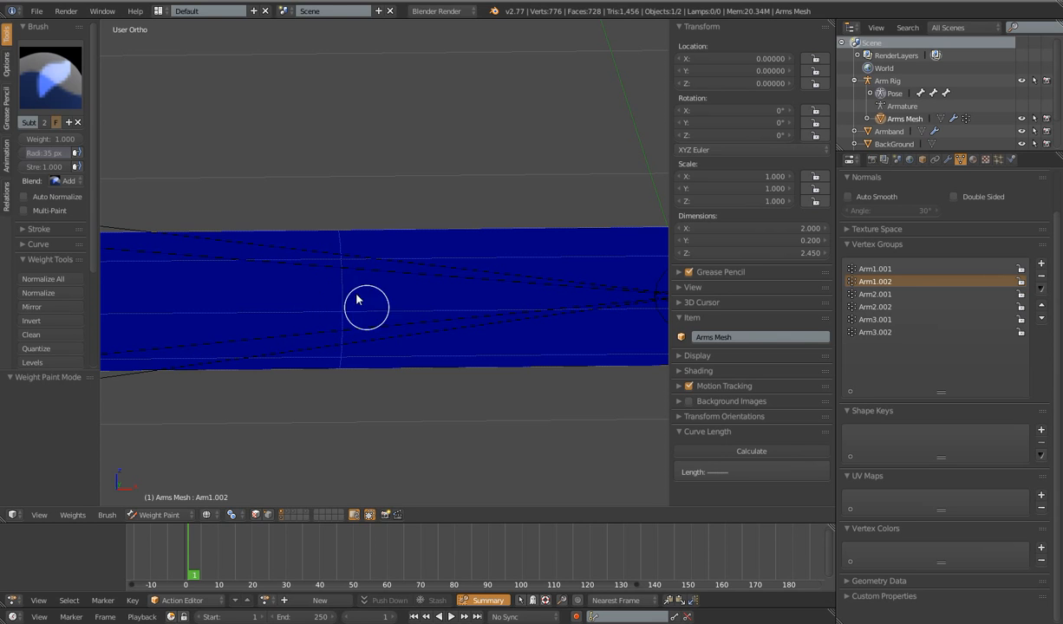
scroll(346, 310, down, 5)
shift+middle_drag(470, 316, 392, 335)
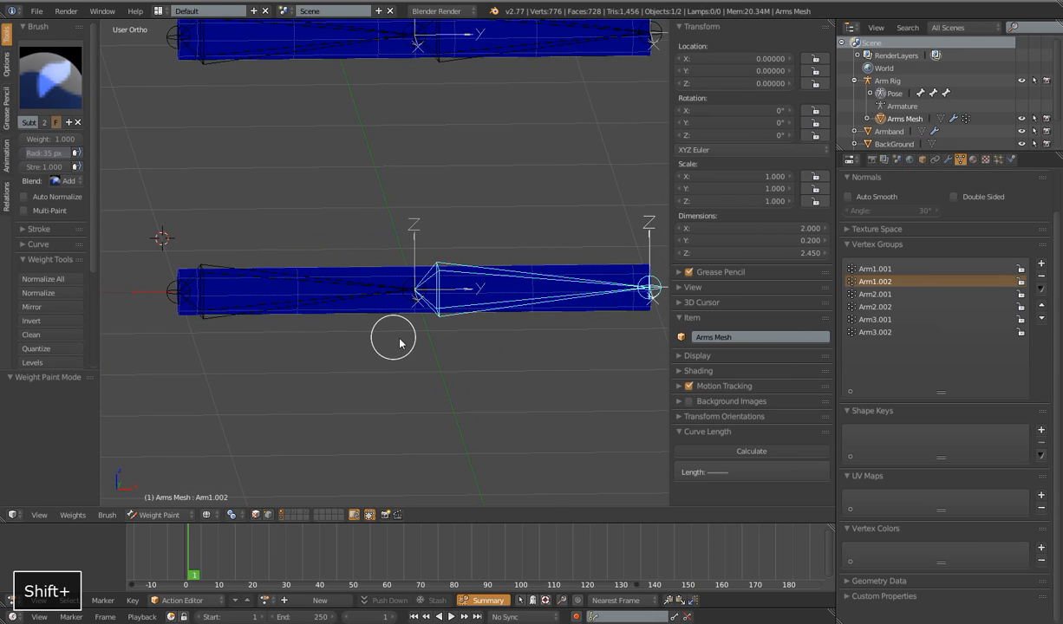
key(KP_1)
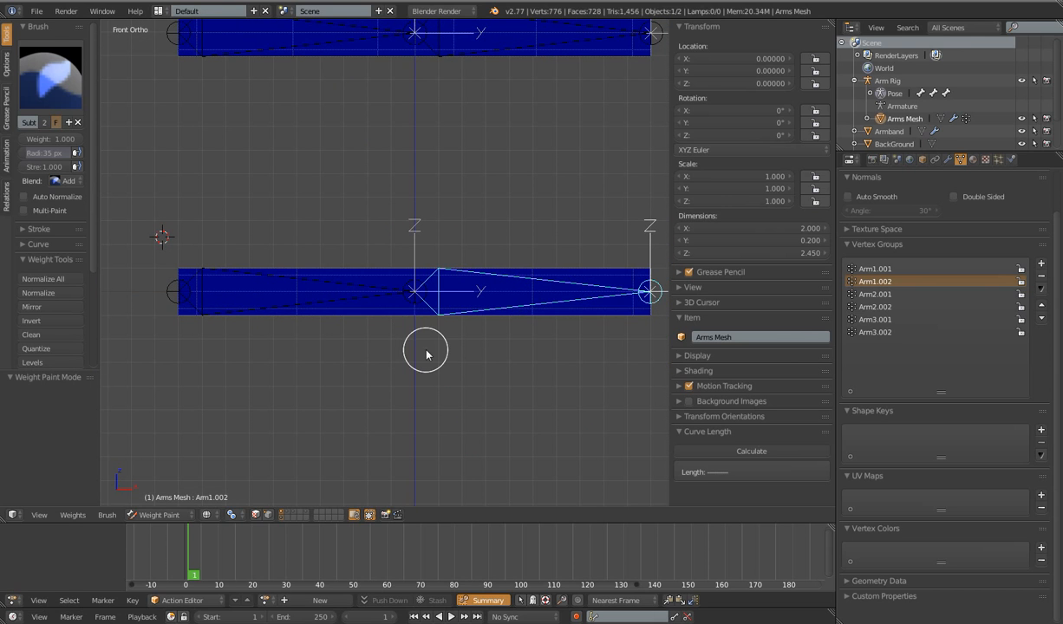
shift+middle_drag(466, 343, 383, 364)
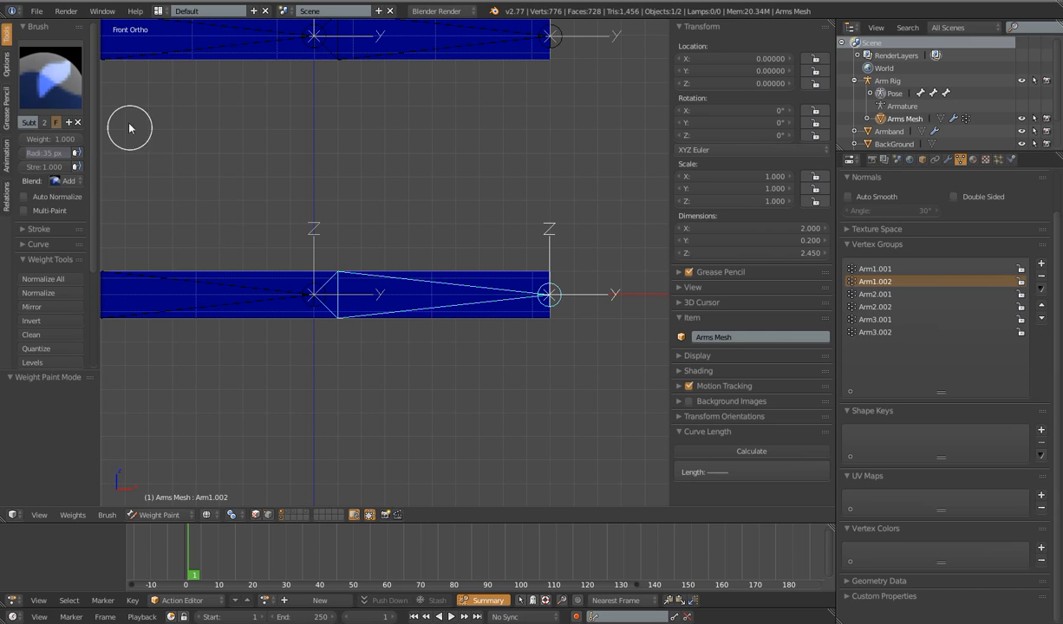
- Set the weight brush's blending mode to Subtract
click(41, 77)
click(71, 183)
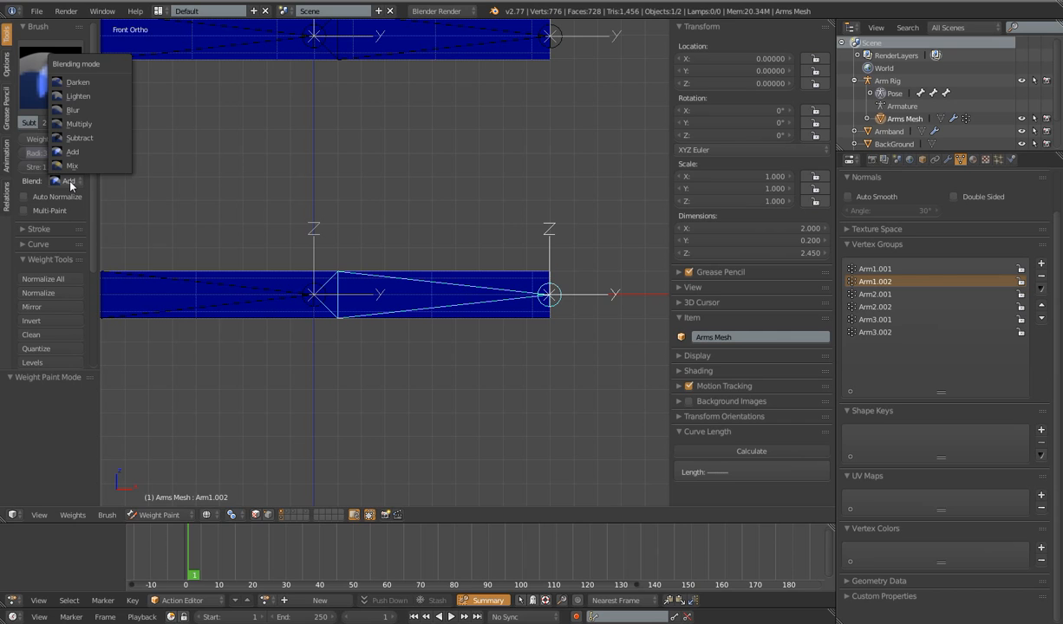
click(73, 152)
click(69, 181)
click(79, 137)
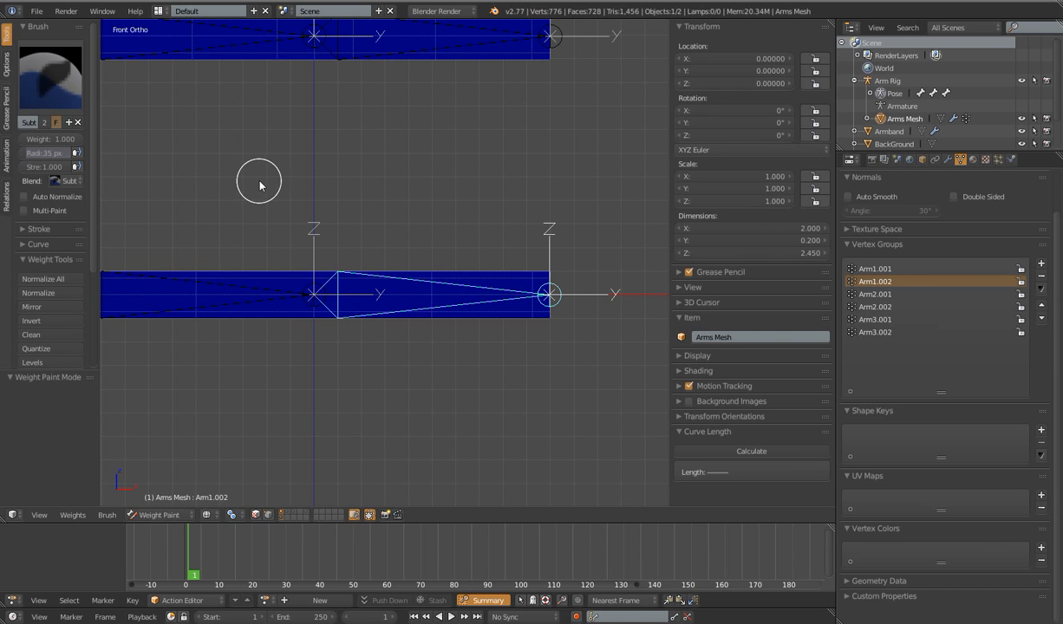
shift+middle_drag(332, 189, 375, 238)
key(1)
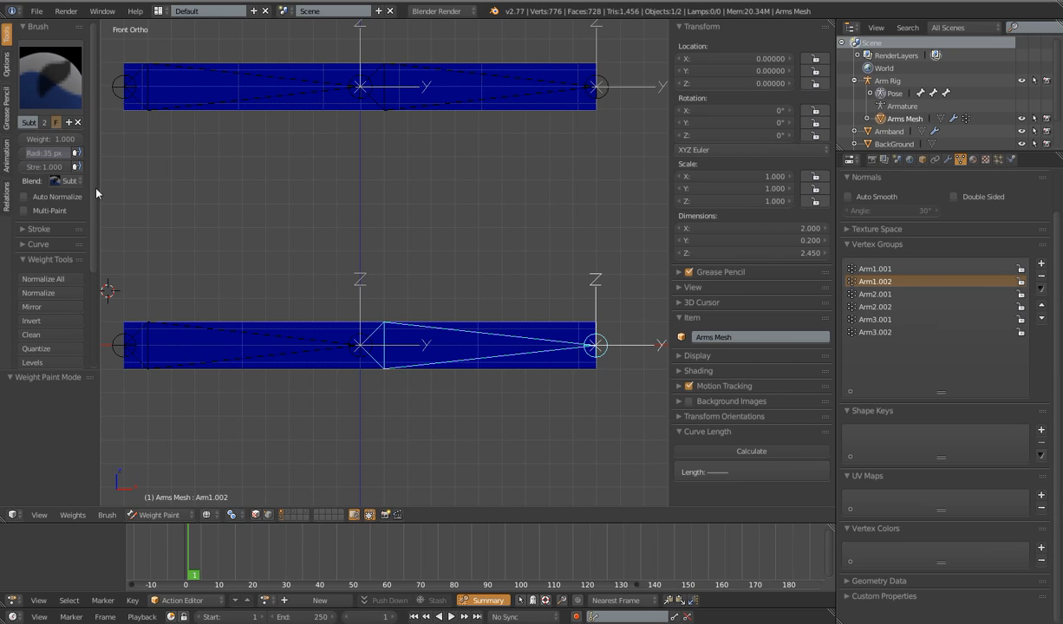
- Set the weight brush's blending mode to Add and its weight to 0.001
click(68, 181)
click(73, 153)
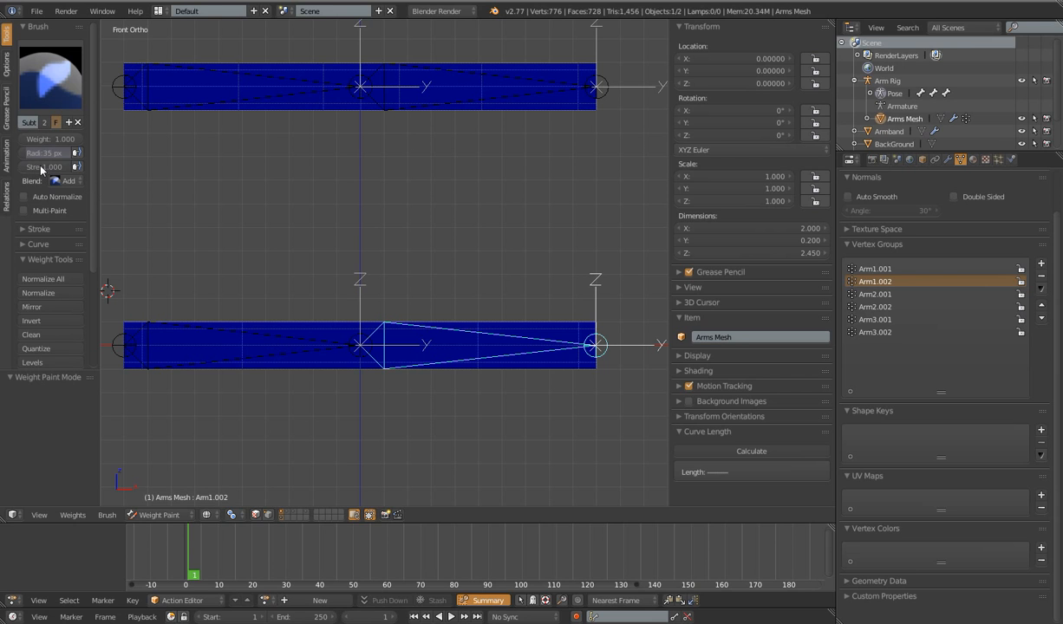
click(47, 137)
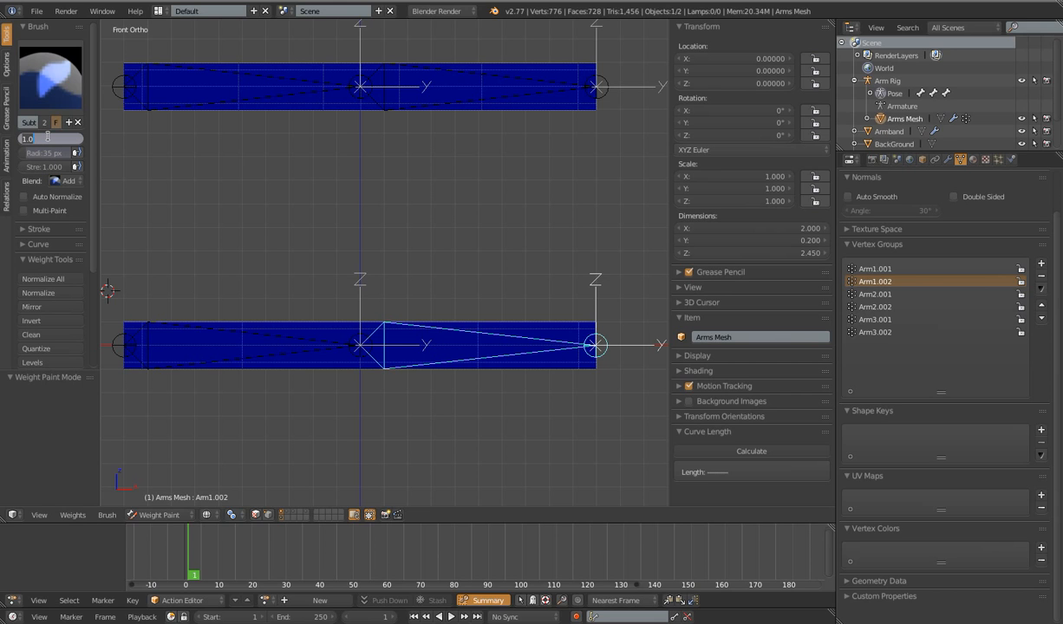
text(.)
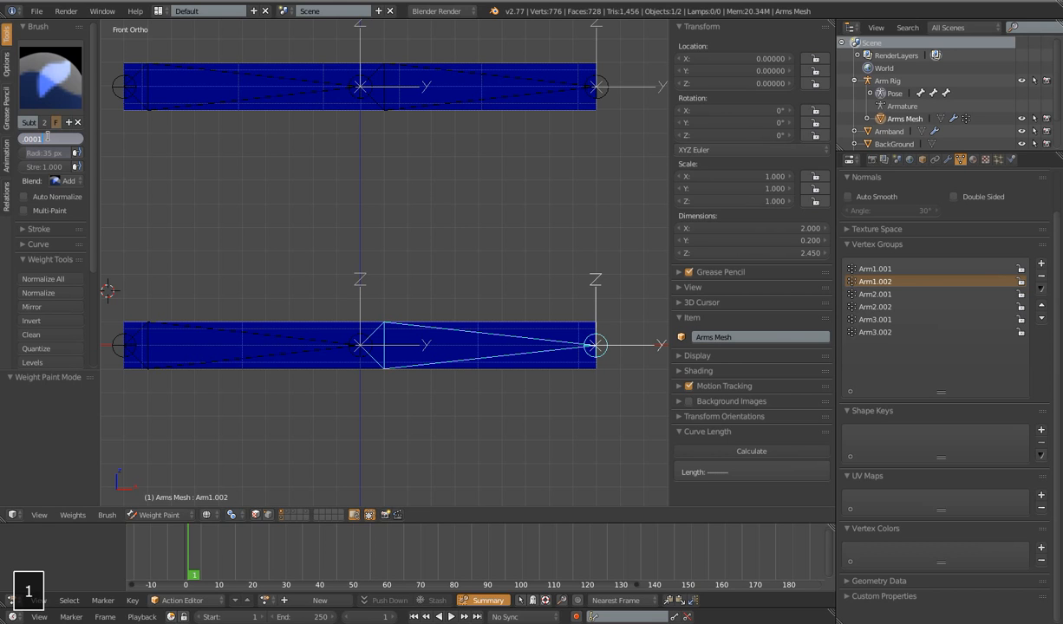
key(BackSpace)
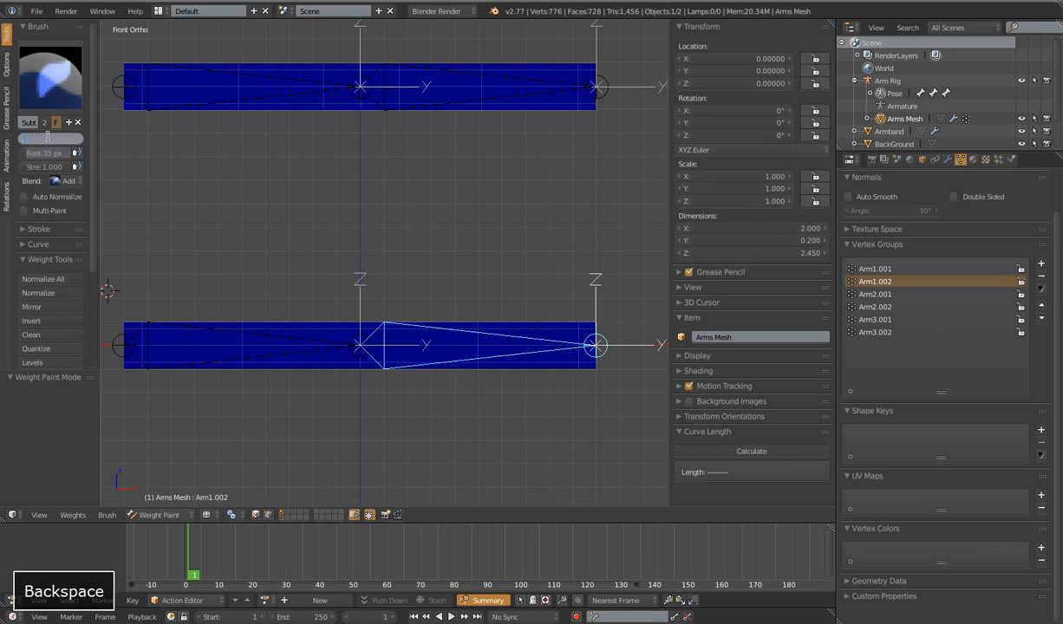
text(01)
key(Return)
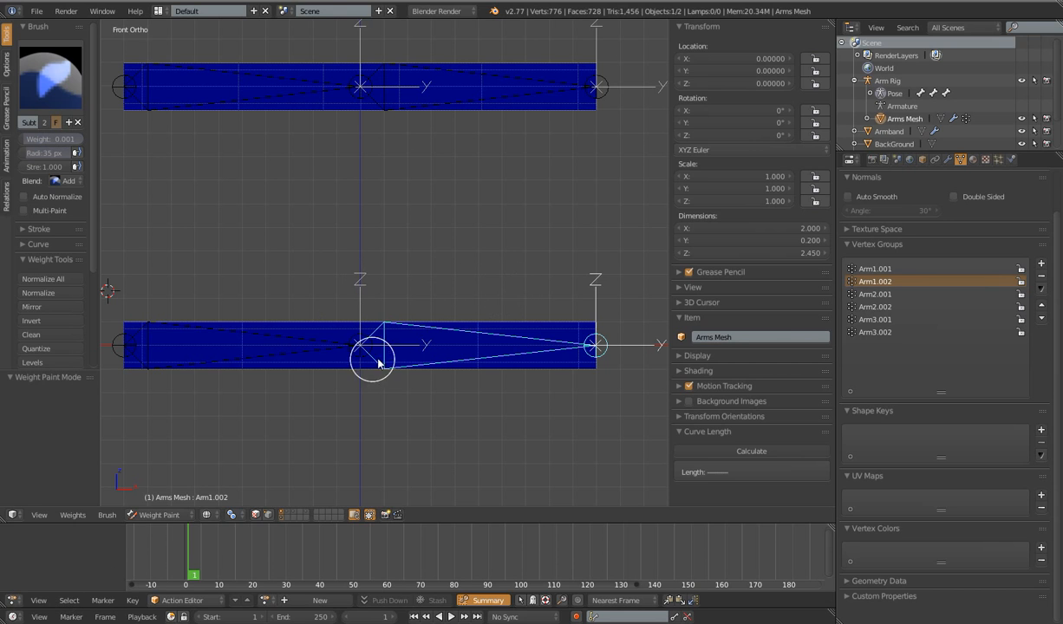
- Try switching the active bone between the two bones of the lowest arm
right_click(411, 330)
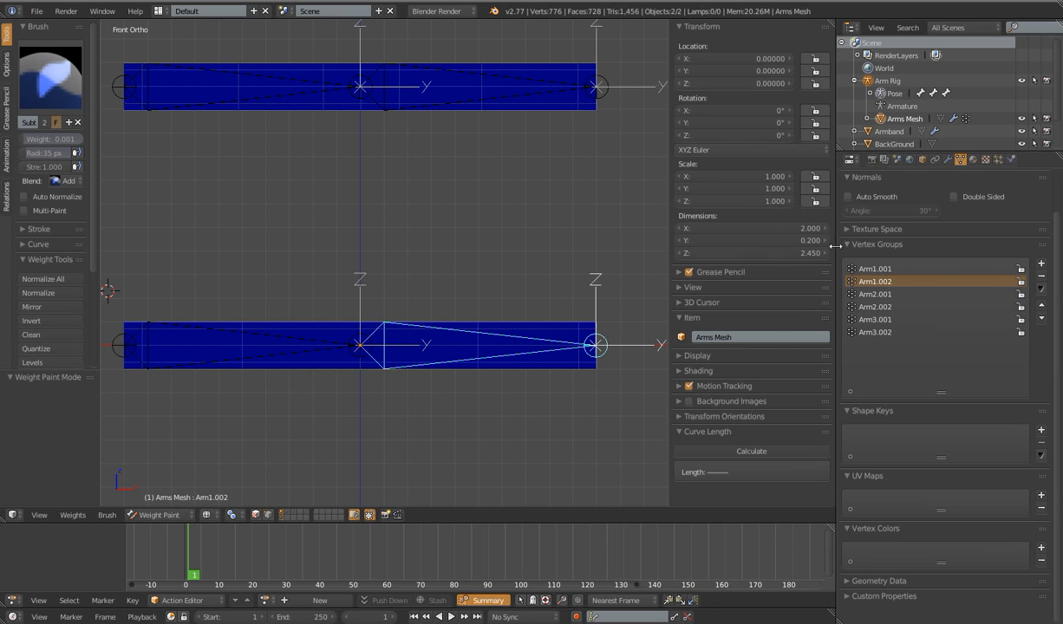
ctrl+right_click(254, 329)
ctrl+right_click(487, 335)
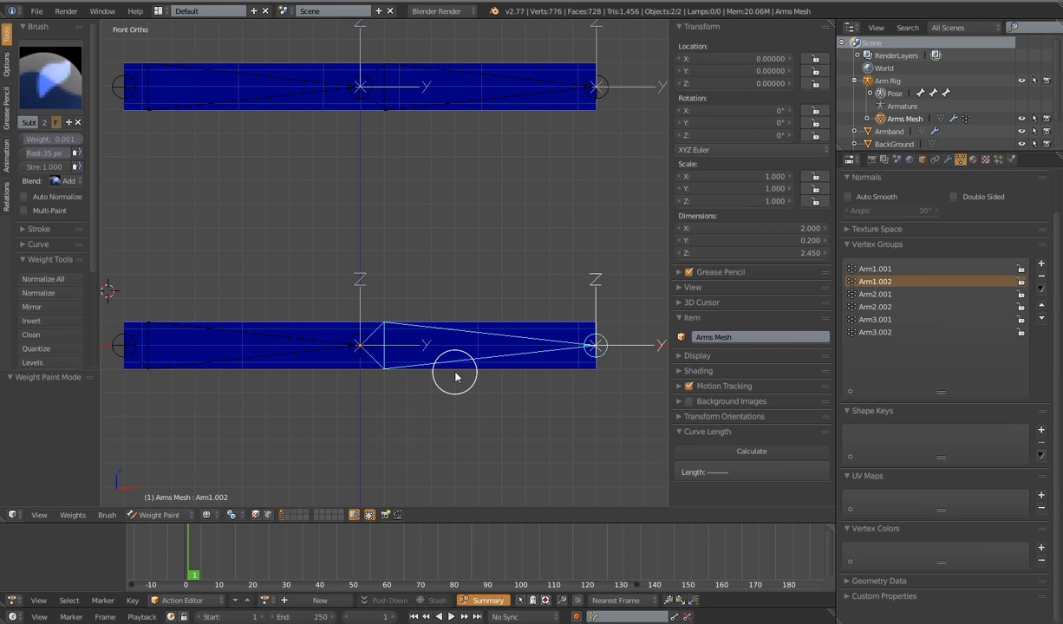
middle_drag(458, 368, 439, 443)
key(Left)
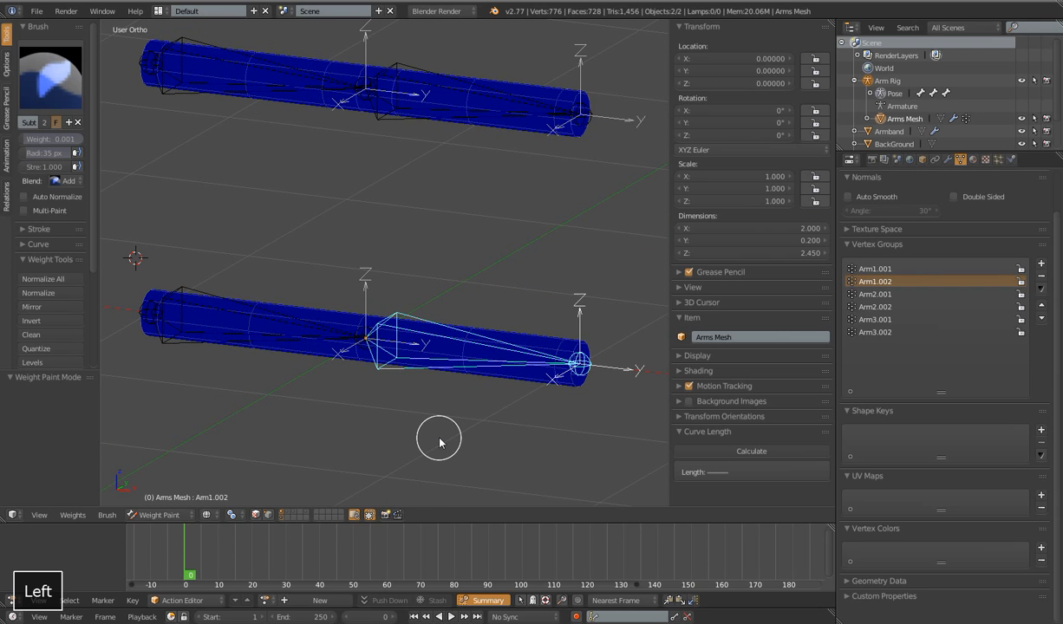
key(Right)
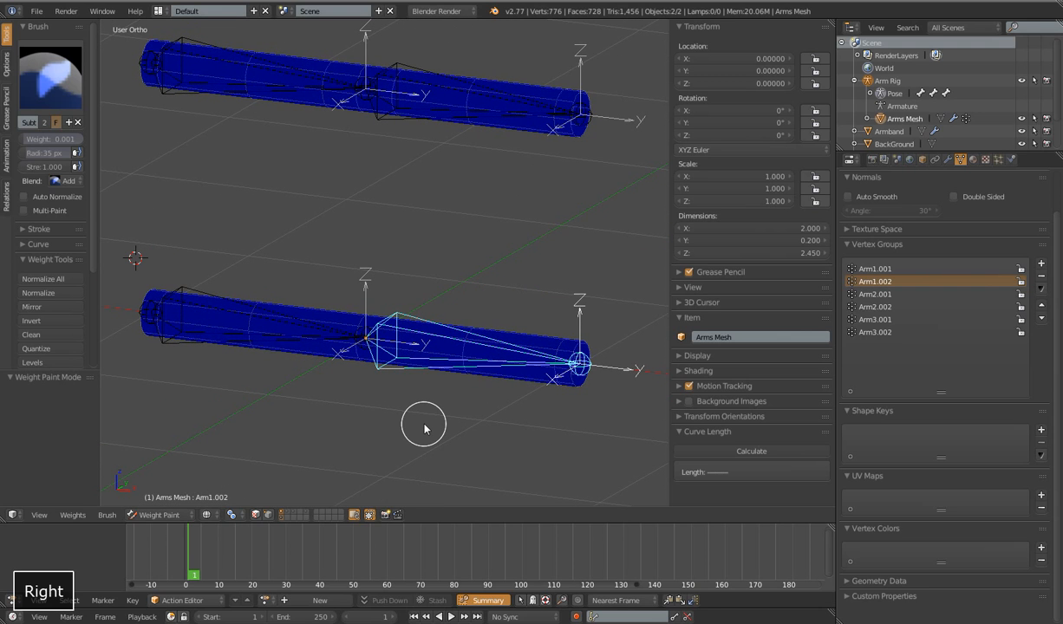
key(KP_1)
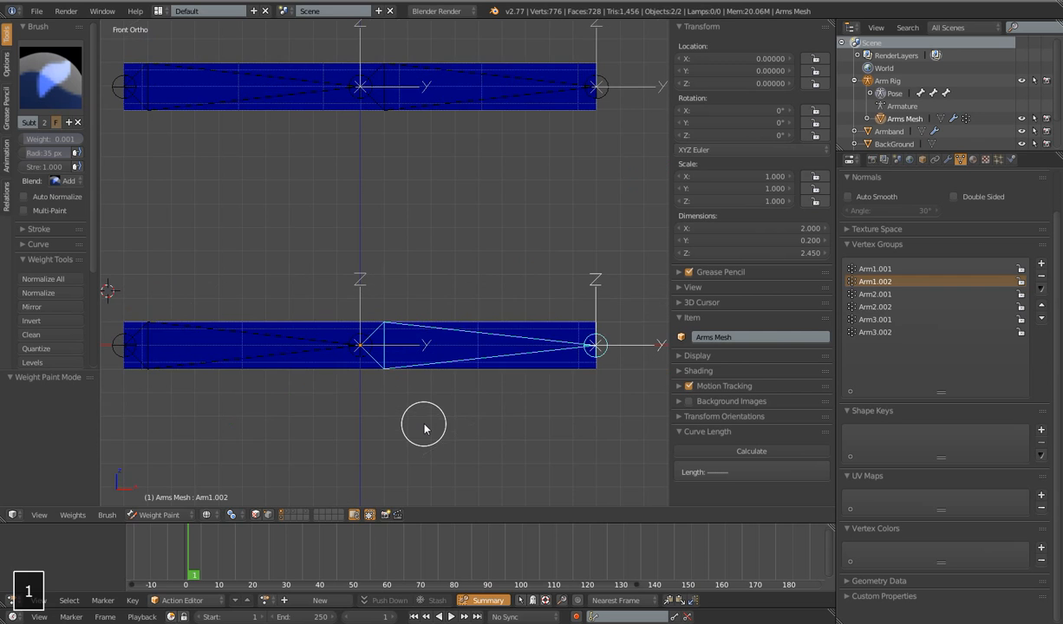
- Select the whole arms mesh in Edit Mode, remove it from all vertex groups, and return to Weight Paint mode
middle_drag(430, 427, 382, 451)
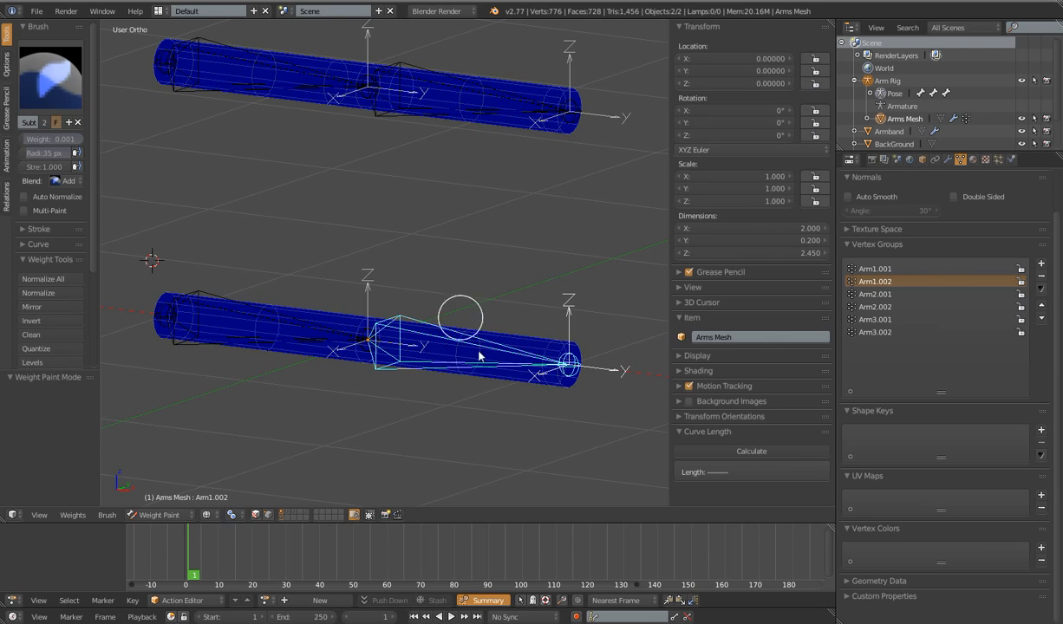
key(Tab)
key(a)
key(a)
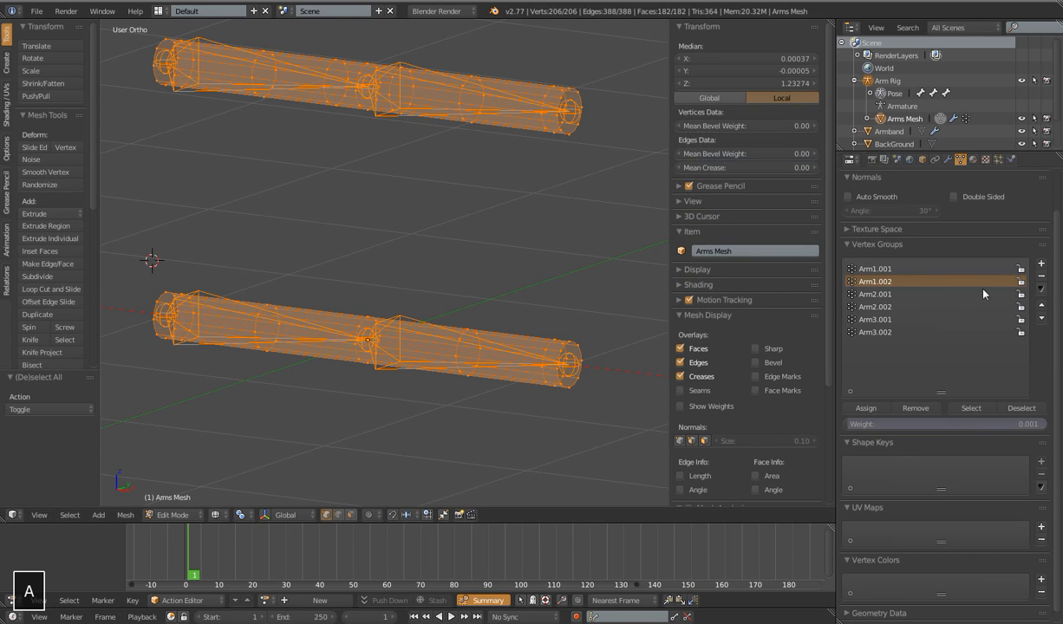
click(1041, 289)
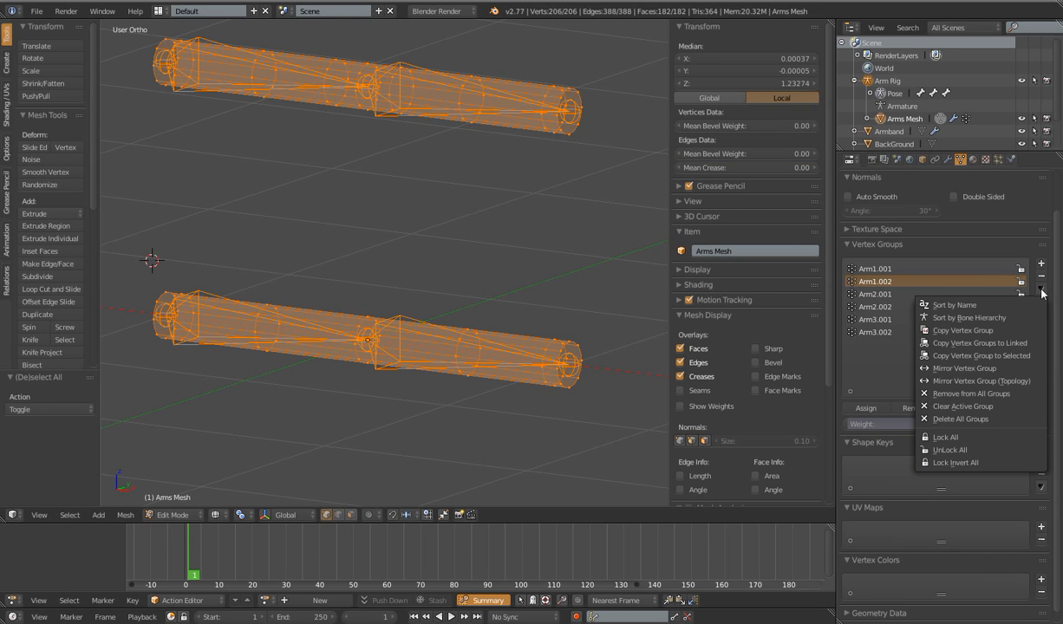
click(958, 394)
key(Tab)
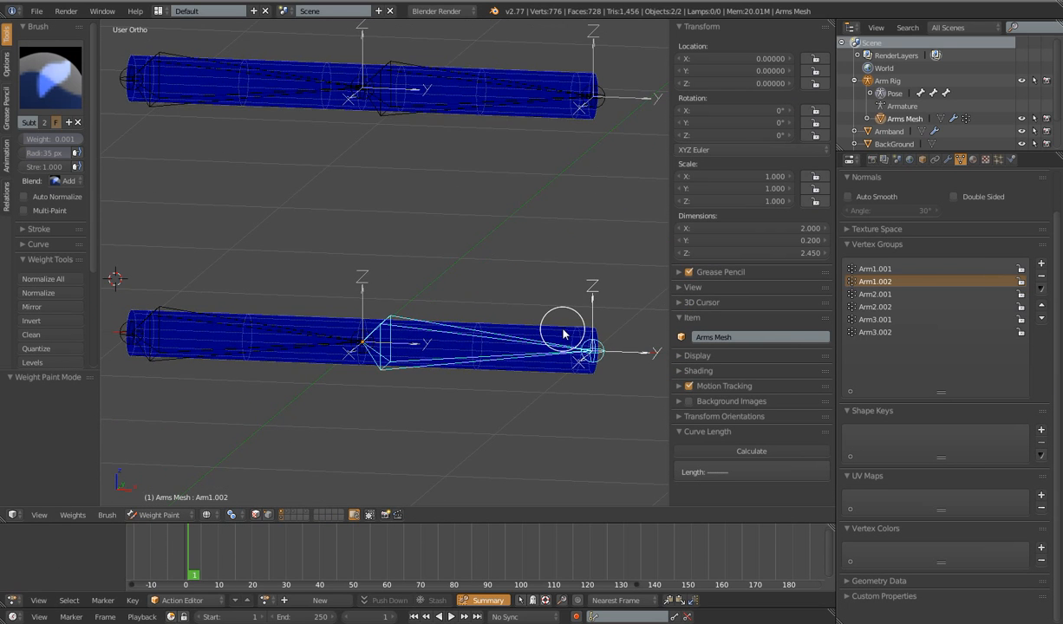
- Set the weight paint display to show zero weights for the Active vertex group
key(KP_1)
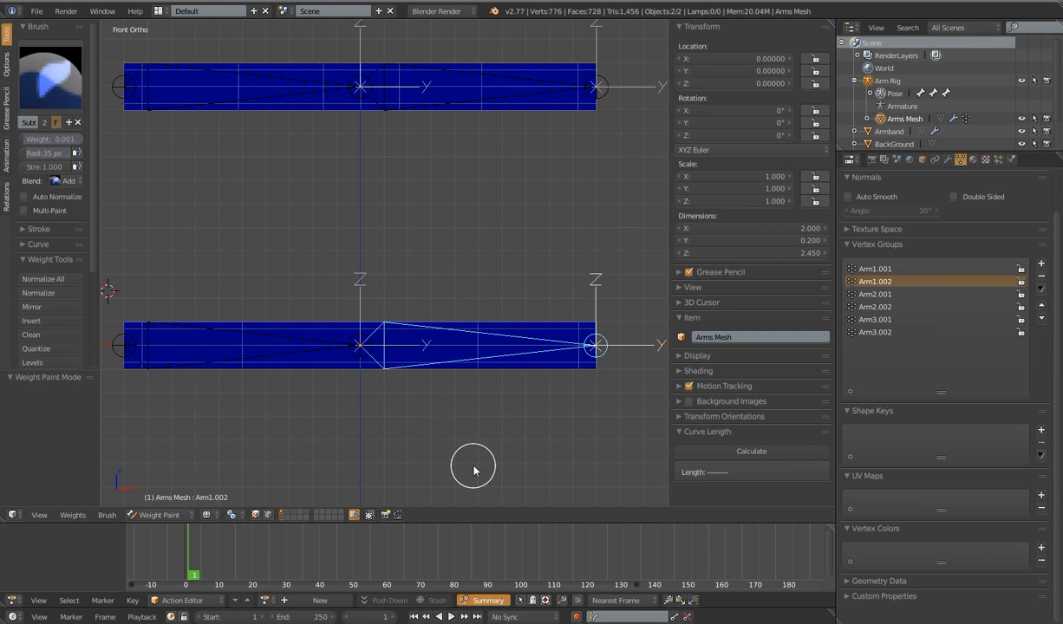
middle_drag(479, 444, 460, 399)
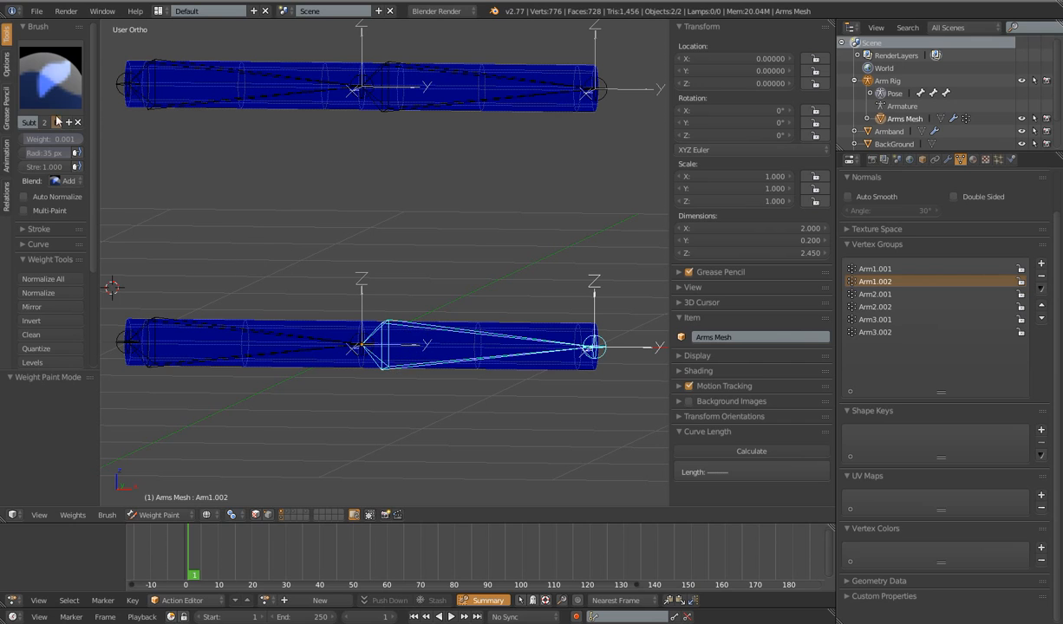
click(7, 65)
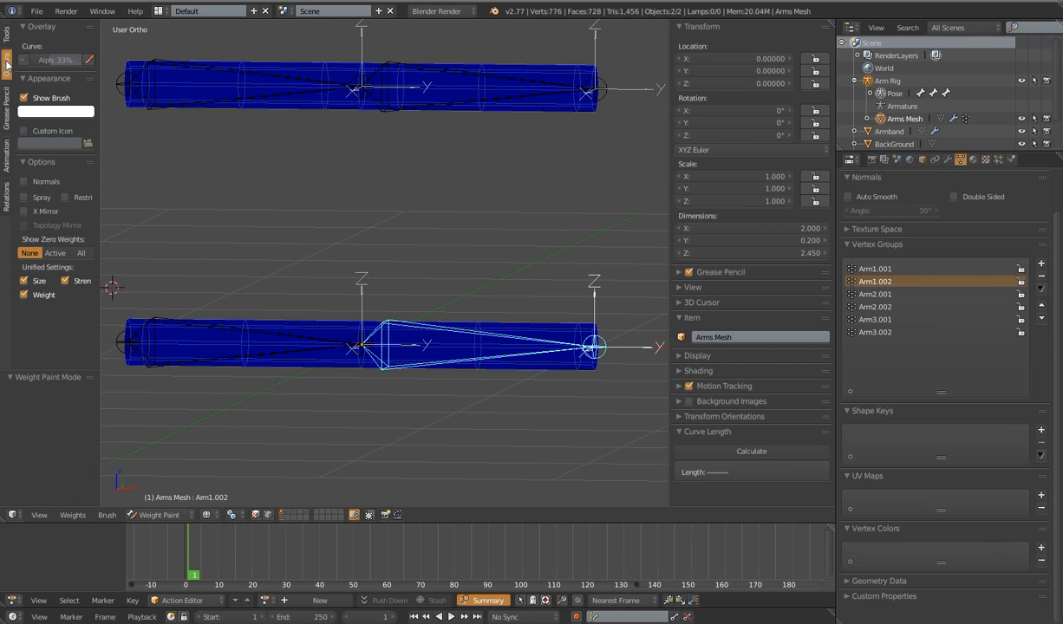
click(53, 254)
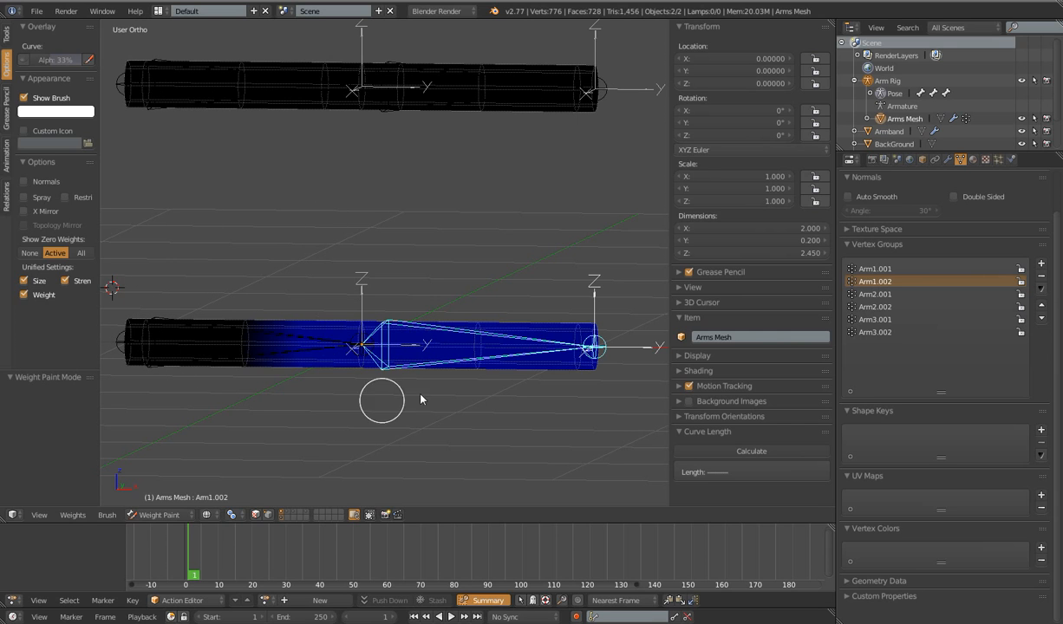
click(33, 253)
click(54, 252)
key(KP_1)
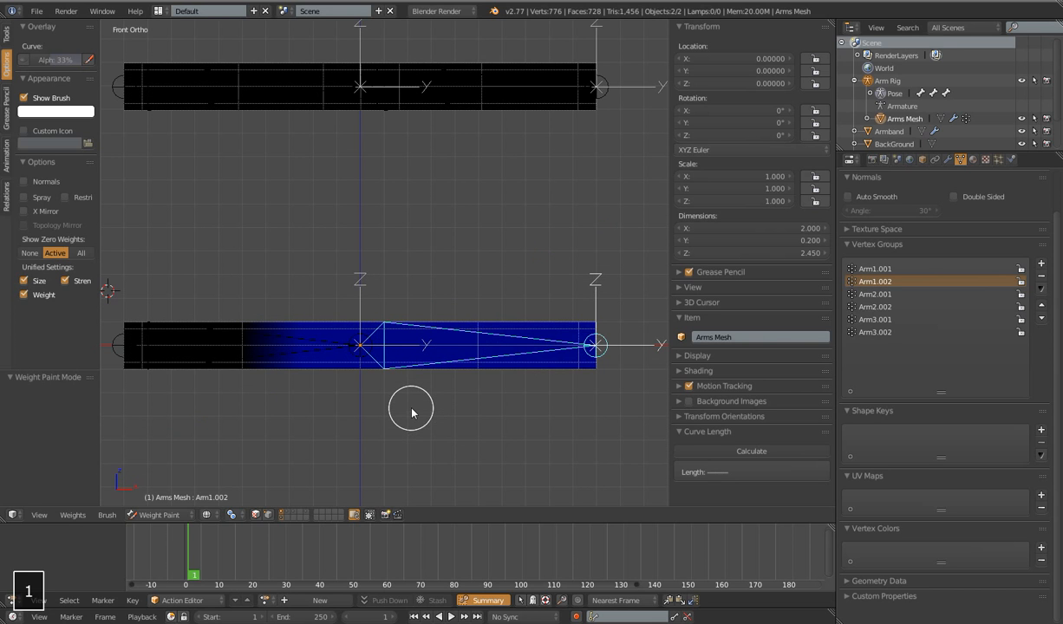
- Try rotating the lowest arm's outer bone, Arm1.002, to test how the mesh bends, and cancel the rotation
mouse_move(456, 437)
middle_down()
mouse_move(367, 463)
mouse_move(355, 451)
middle_up()
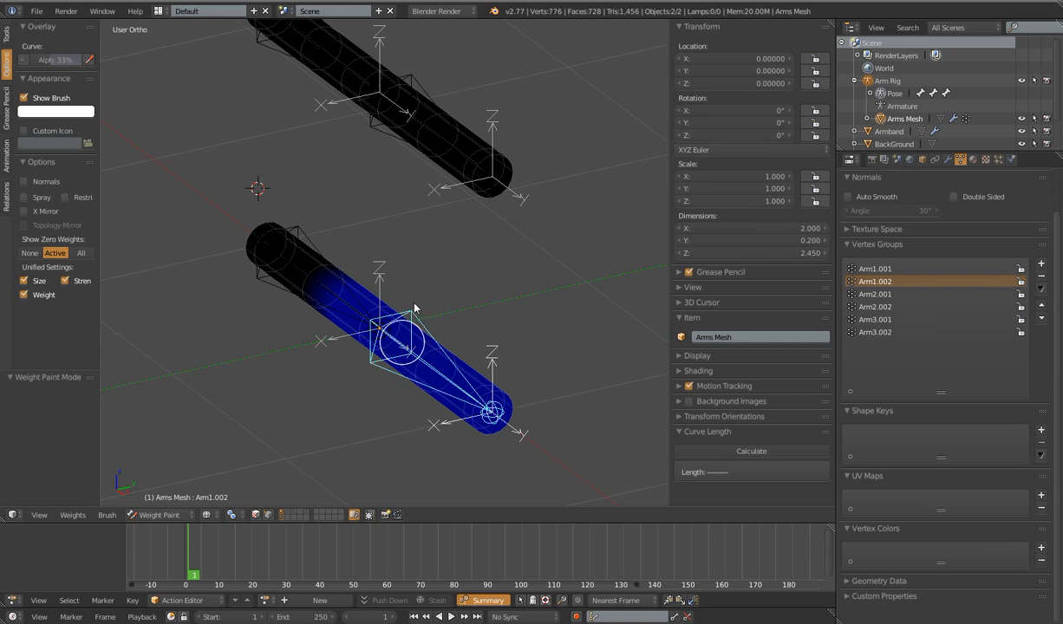
key(KP_1)
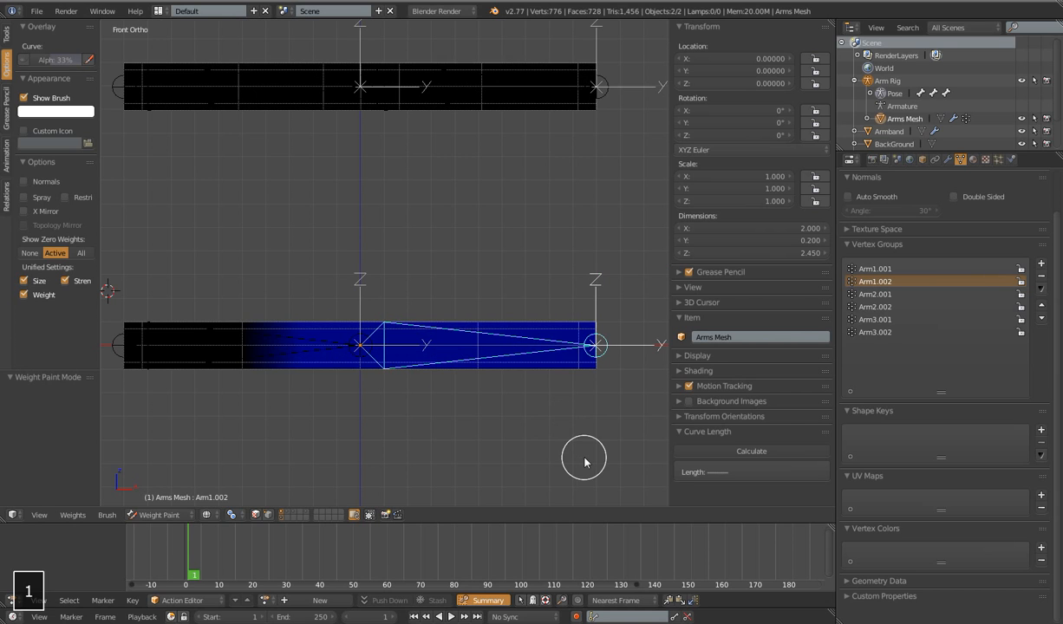
scroll(550, 425, down, 2)
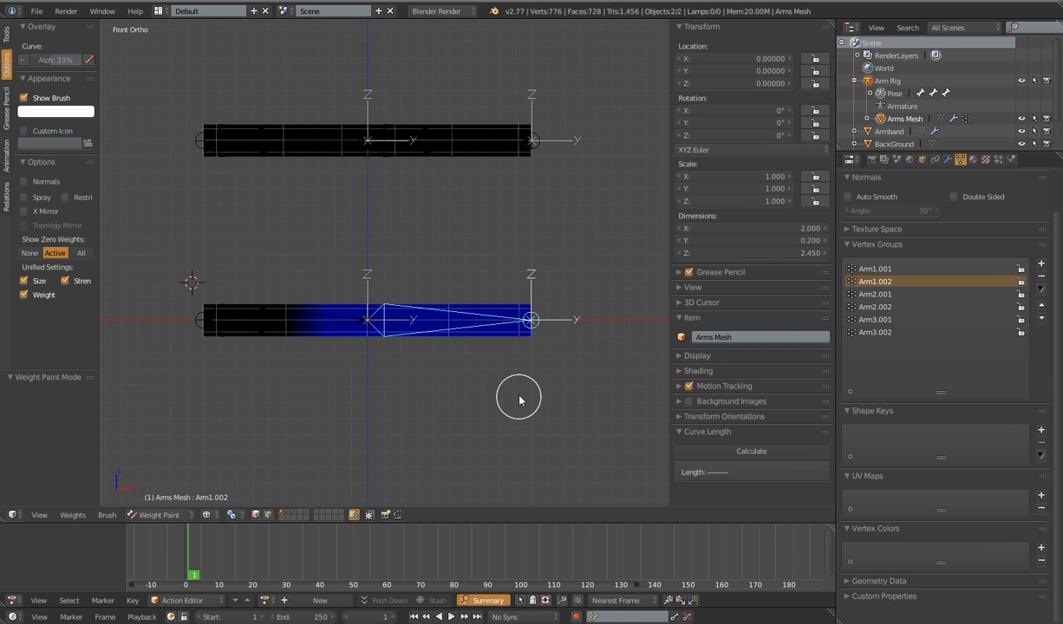
click(7, 37)
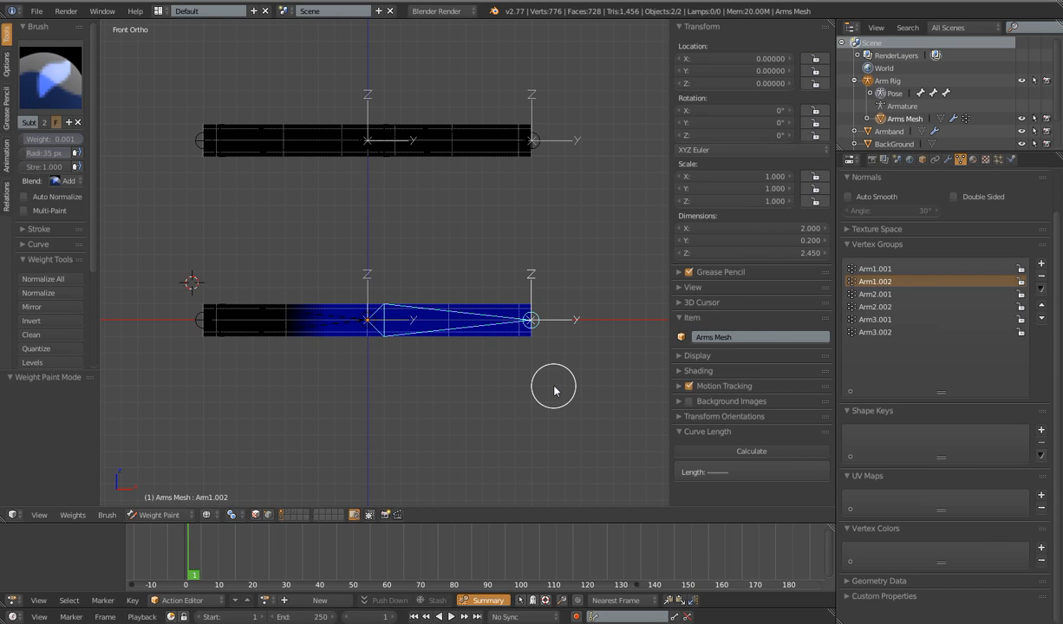
key(r)
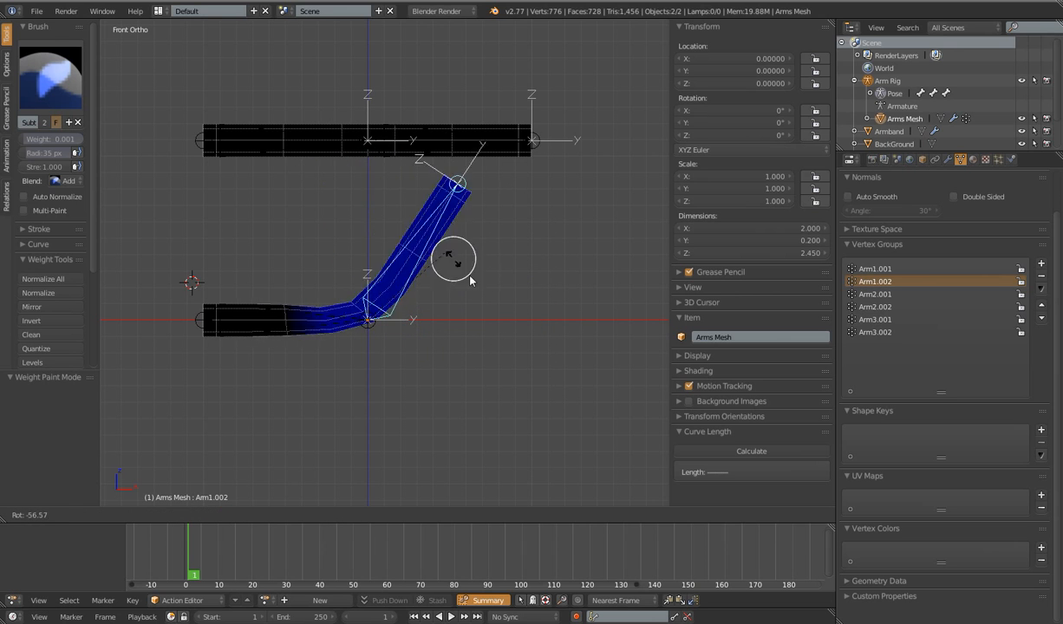
right_click(495, 344)
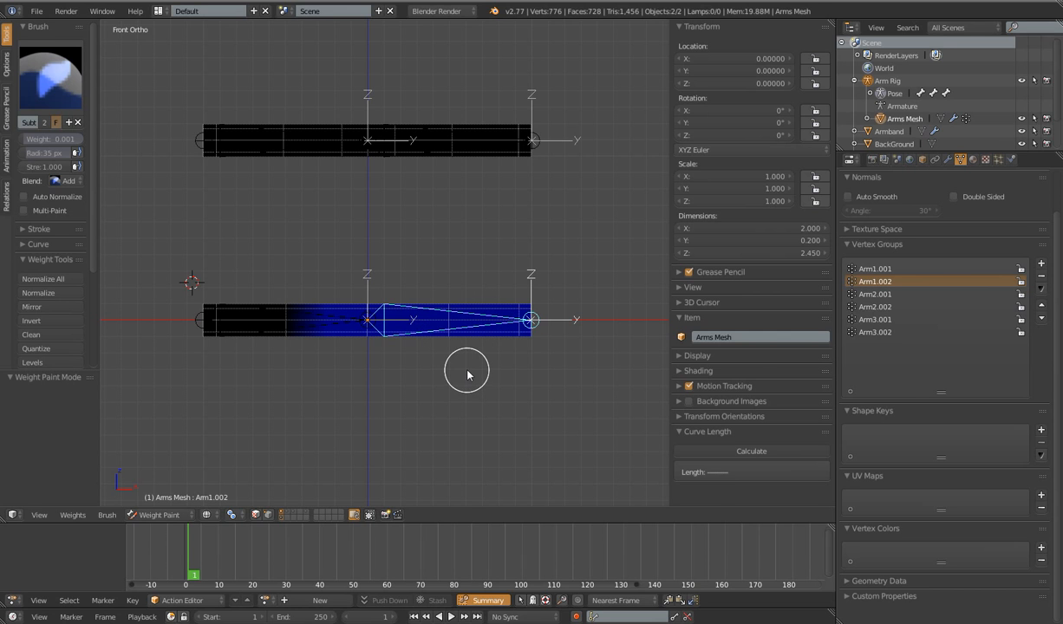
- Inspect the vertex weights of single vertices midway along the lowest arm's outer segment in Edit Mode
key(Tab)
scroll(463, 367, up, 3)
mouse_move(463, 367)
shift+middle_down()
mouse_move(427, 332)
mouse_move(443, 313)
shift+middle_up()
right_click(444, 310)
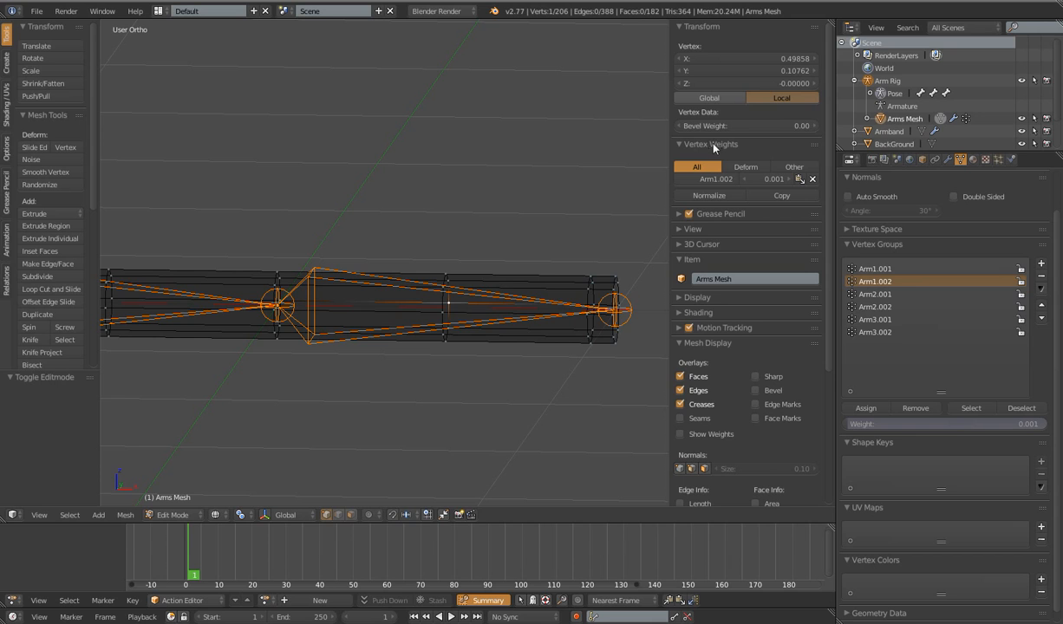
right_click(439, 314)
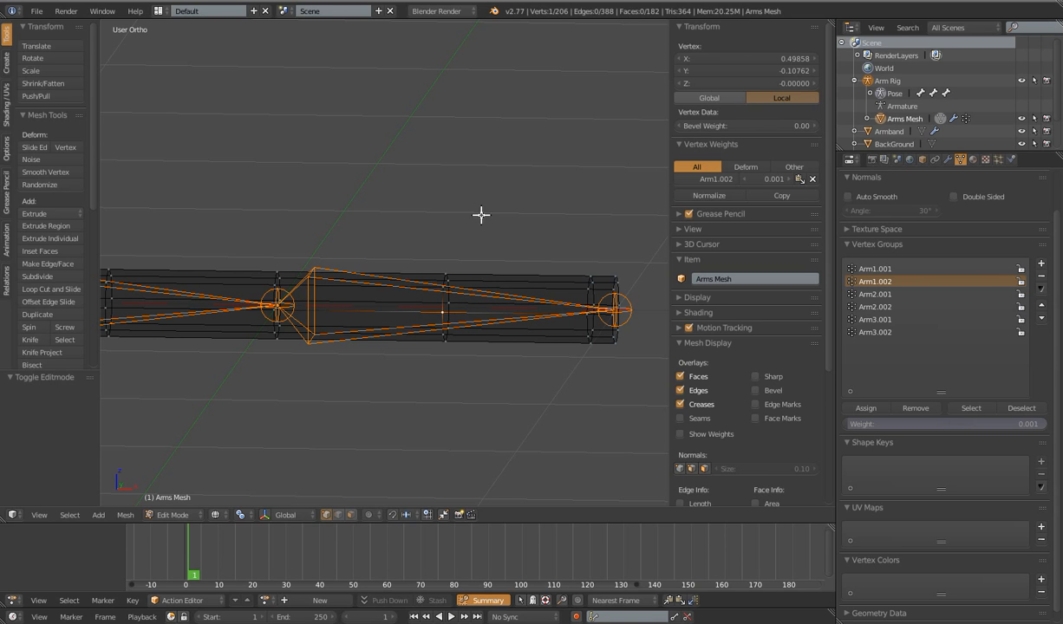
key(a)
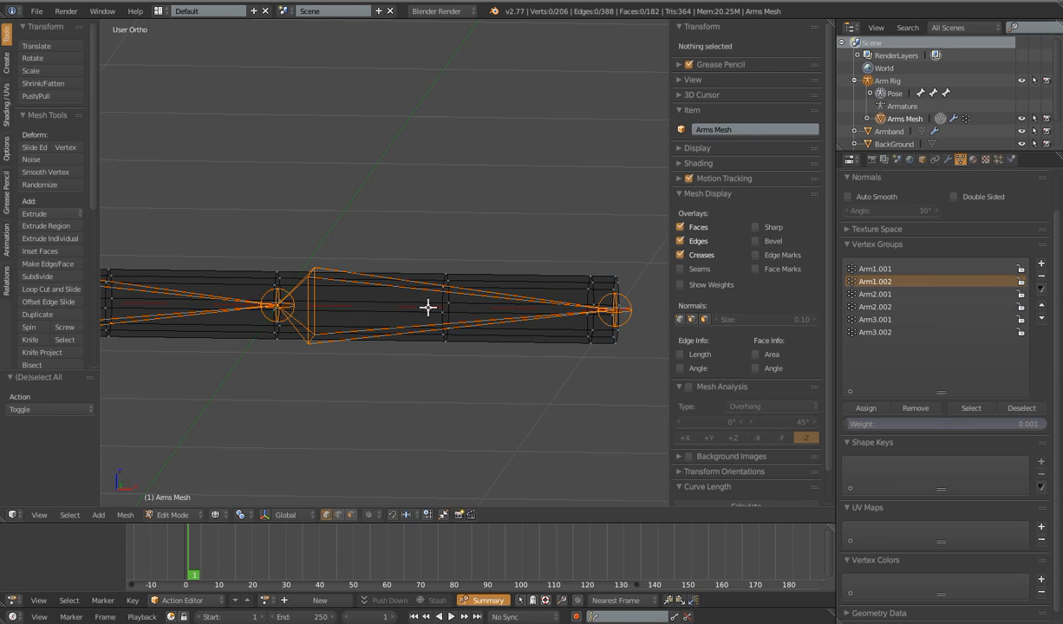
- Normalize the weight of the front vertex midway along the lowest arm's outer segment and view the result in Weight Paint mode
right_click(444, 319)
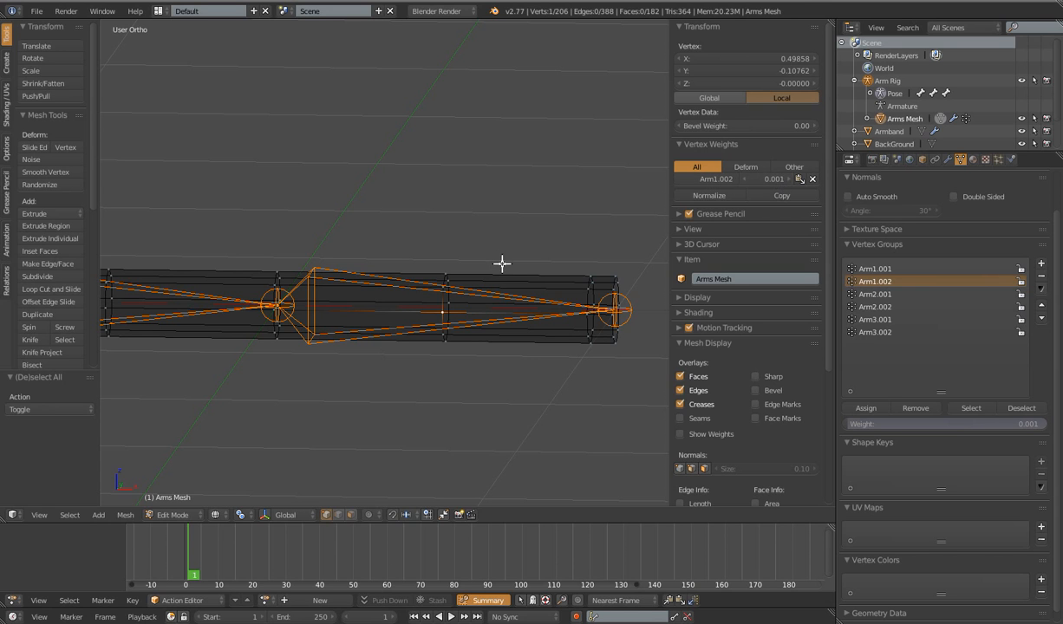
key(Tab)
key(Tab)
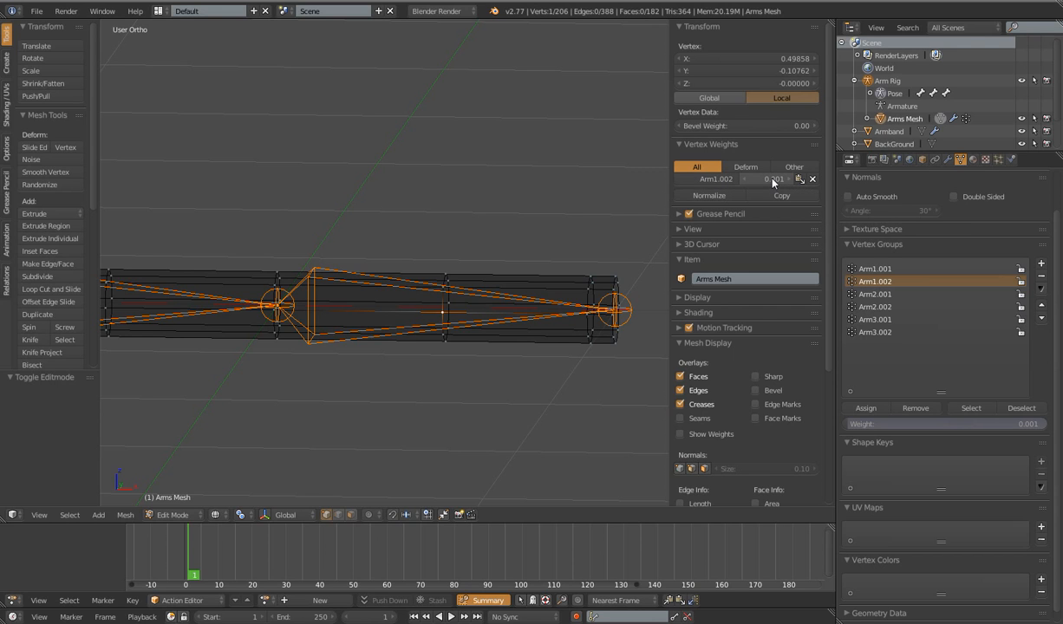
click(725, 197)
key(Tab)
middle_drag(510, 337, 438, 374)
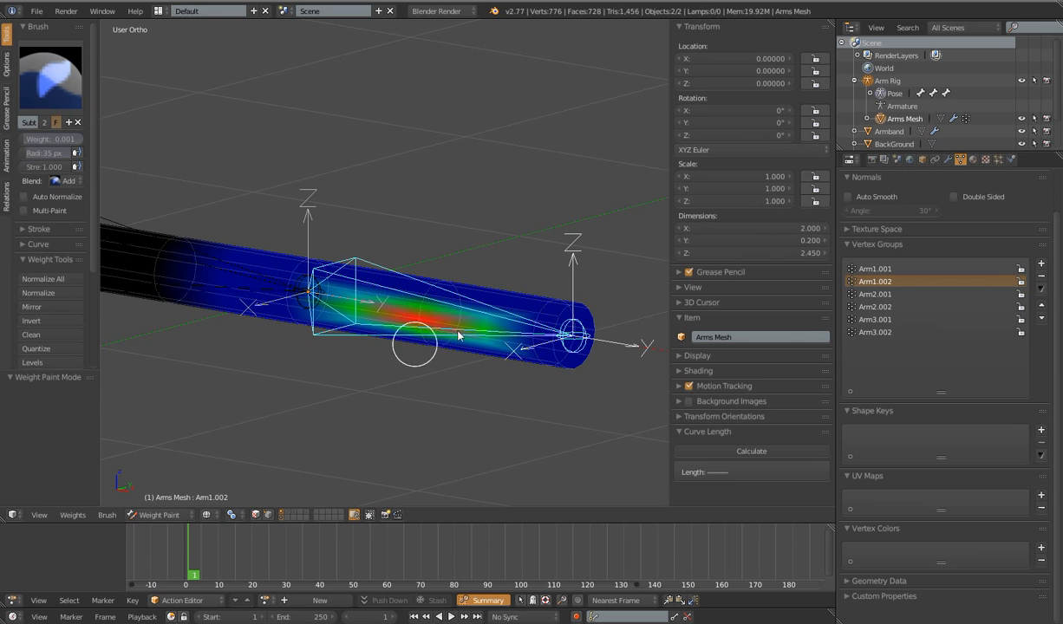
middle_drag(427, 332, 439, 351)
- Try rotating the Arm1.002 bone up and down several times to test how the lowest arm deforms
key(r)
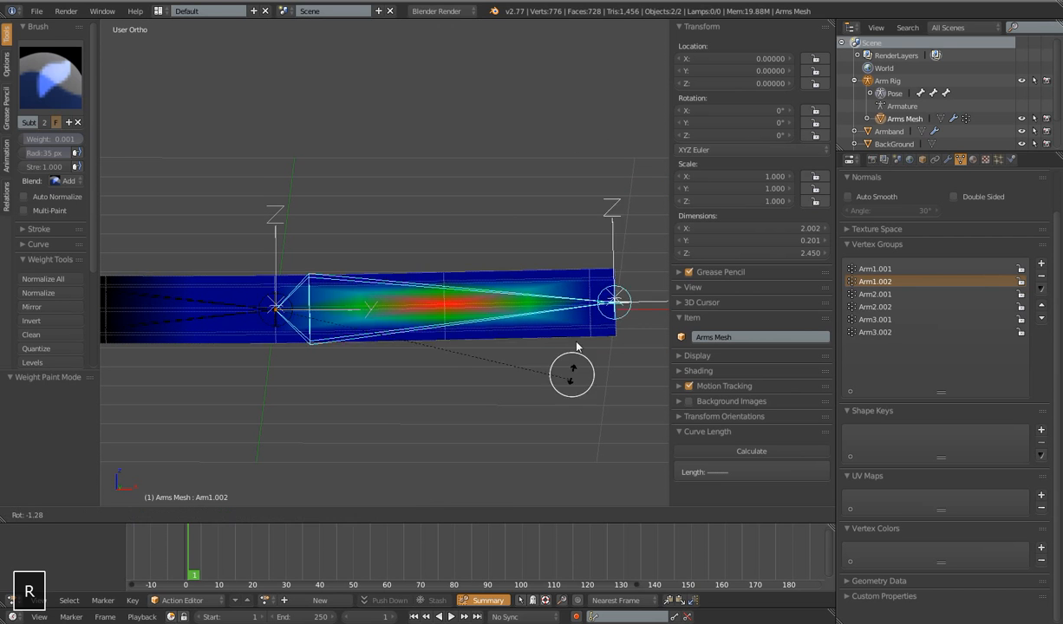
click(474, 404)
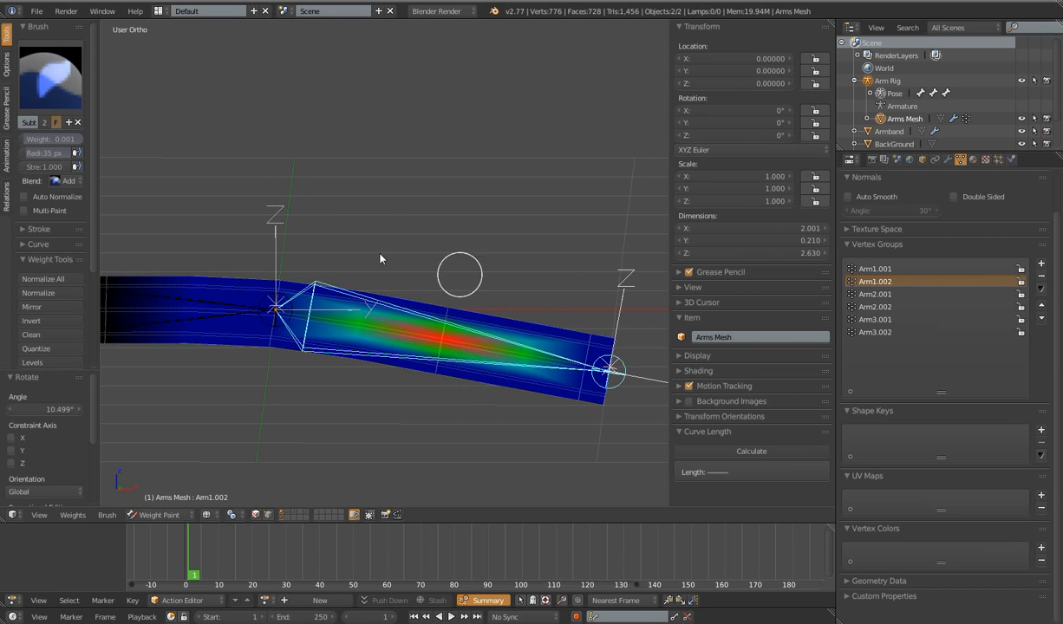
key(r)
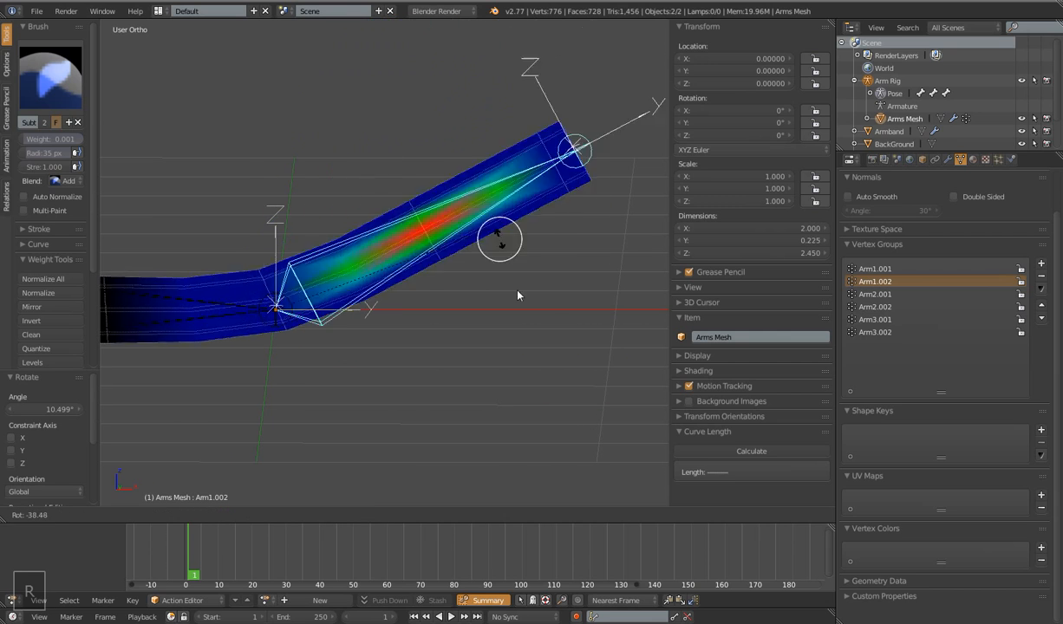
click(525, 366)
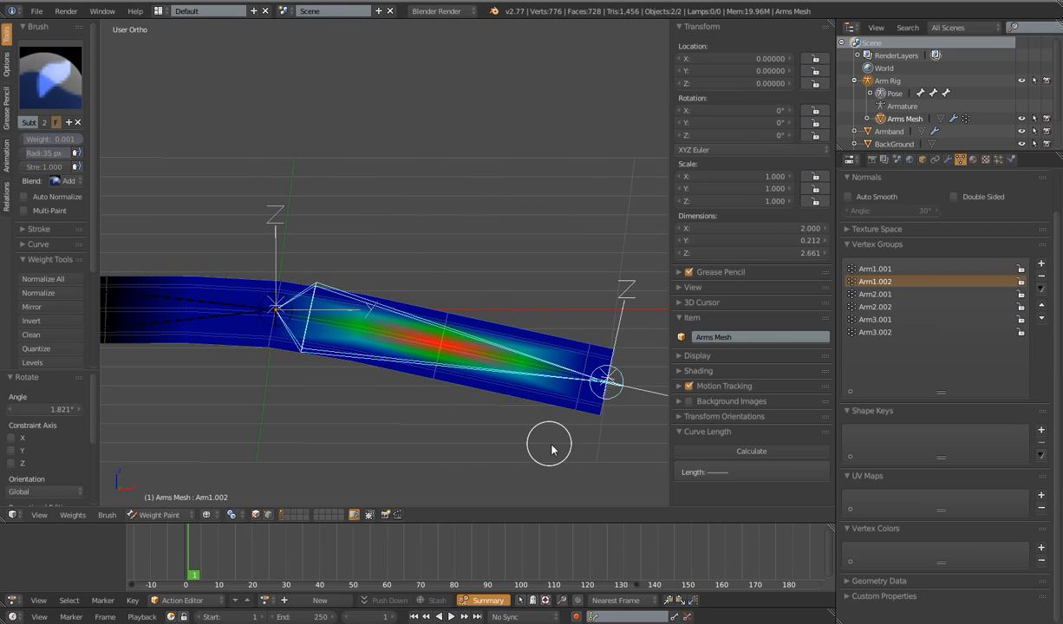
key(r)
click(524, 373)
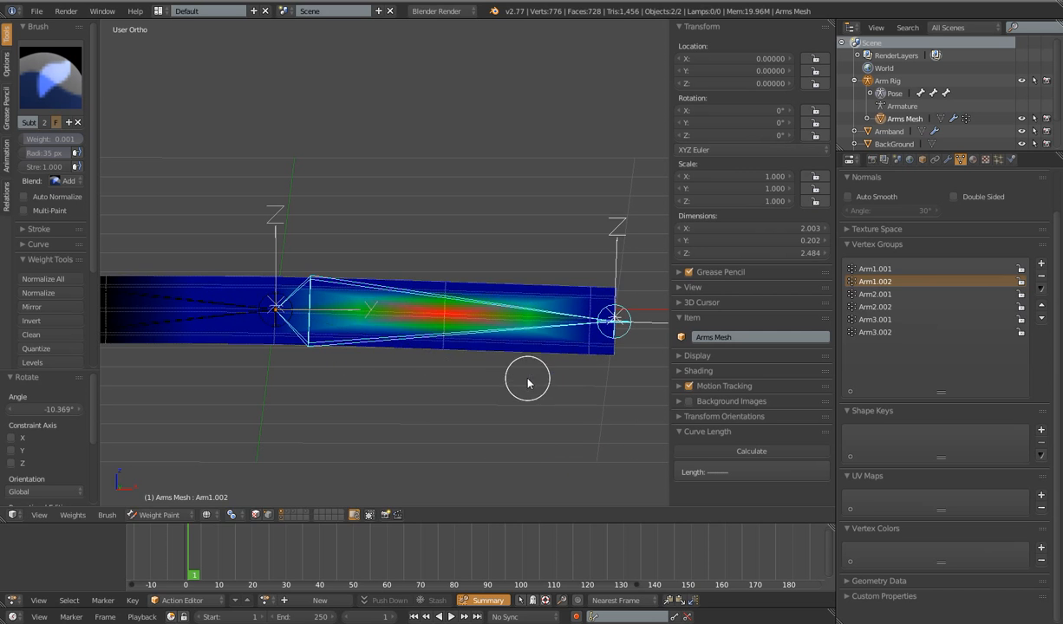
key(r)
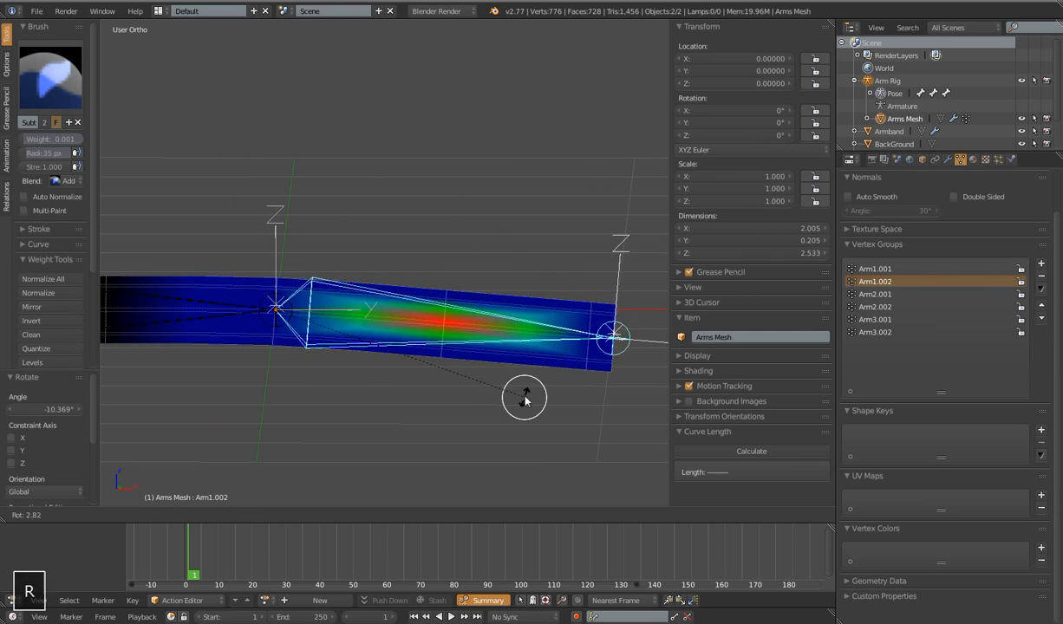
click(515, 330)
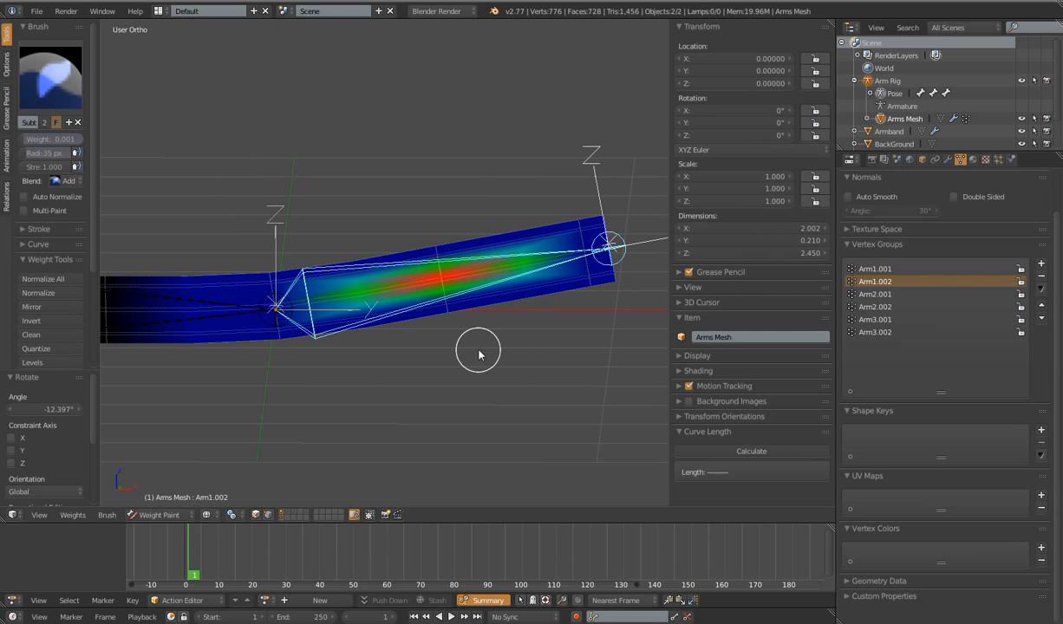
- Select all bones of the arm rig and clear their pose rotation and scale
key(a)
key(alt+r)
key(alt+s)
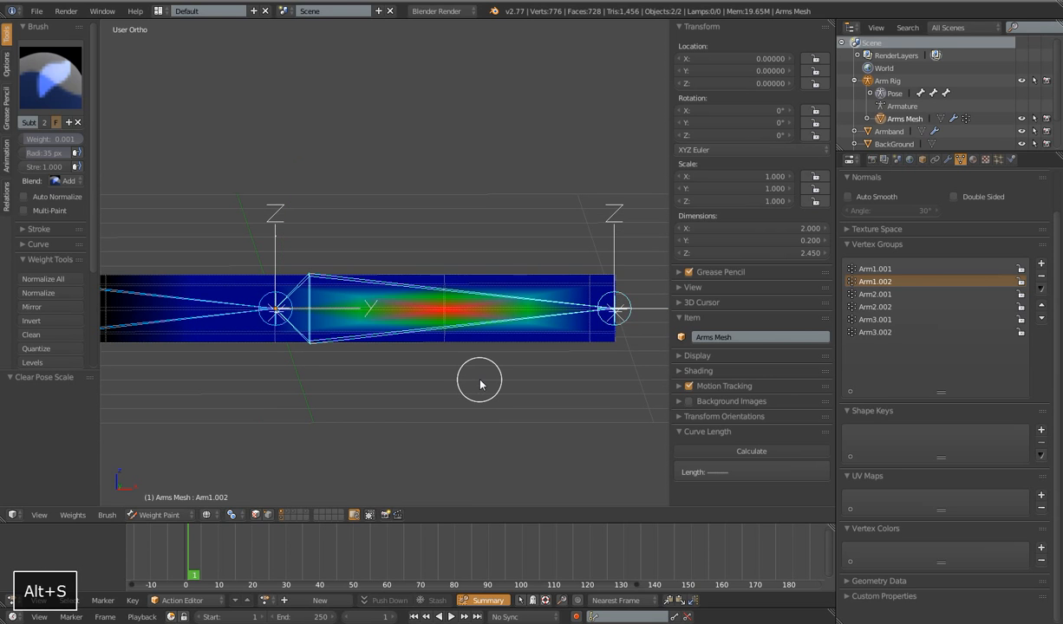
- Normalize all vertex group weights across the entire Arms Mesh, using the Deform Pose Bones subset with Lock Active off
key(Tab)
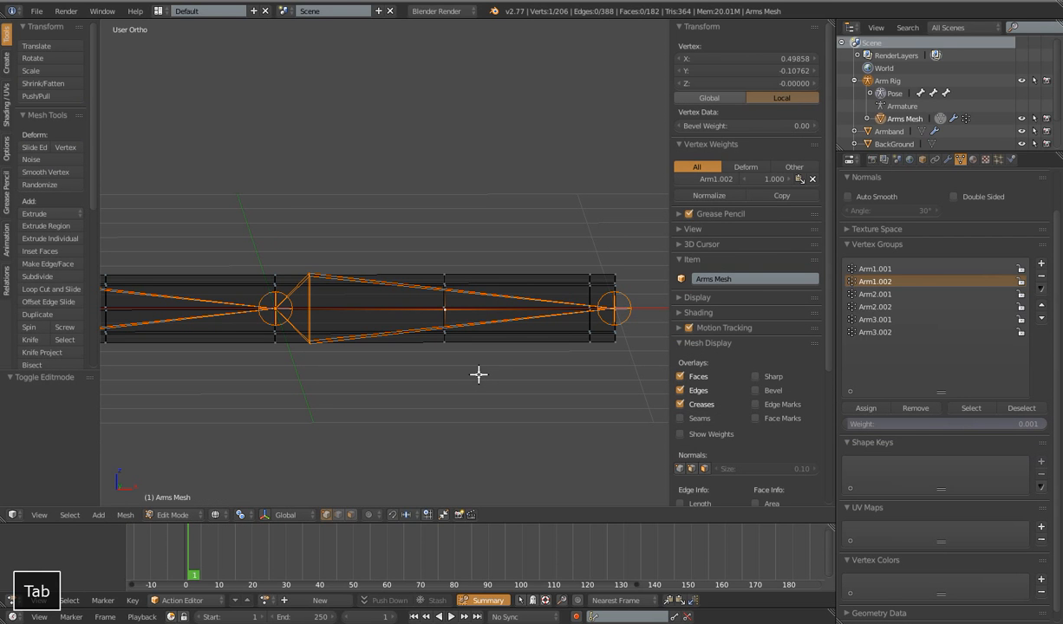
key(a)
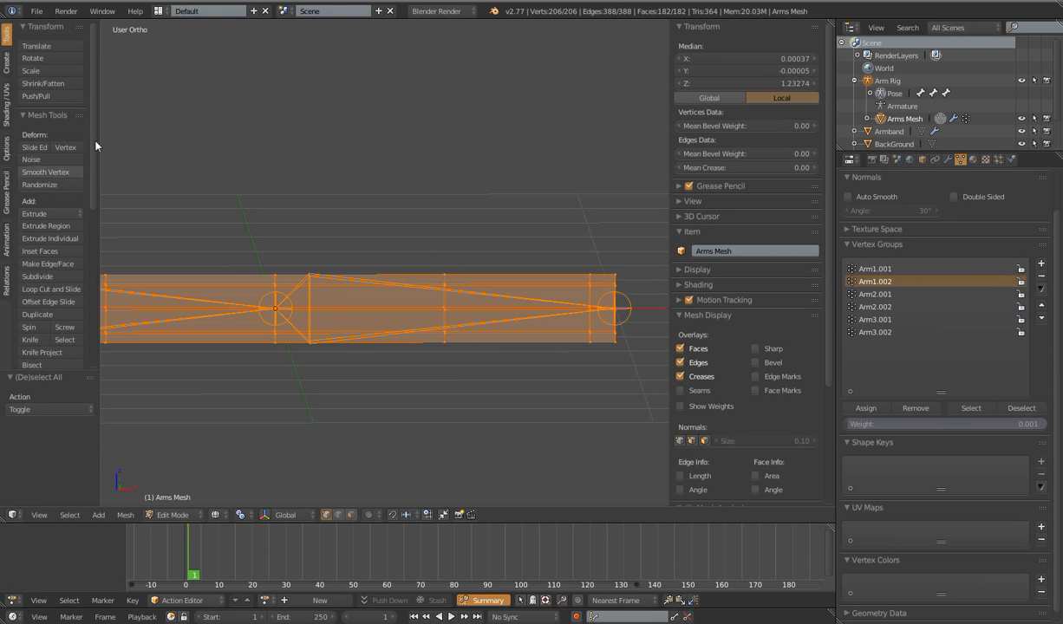
drag(88, 75, 95, 264)
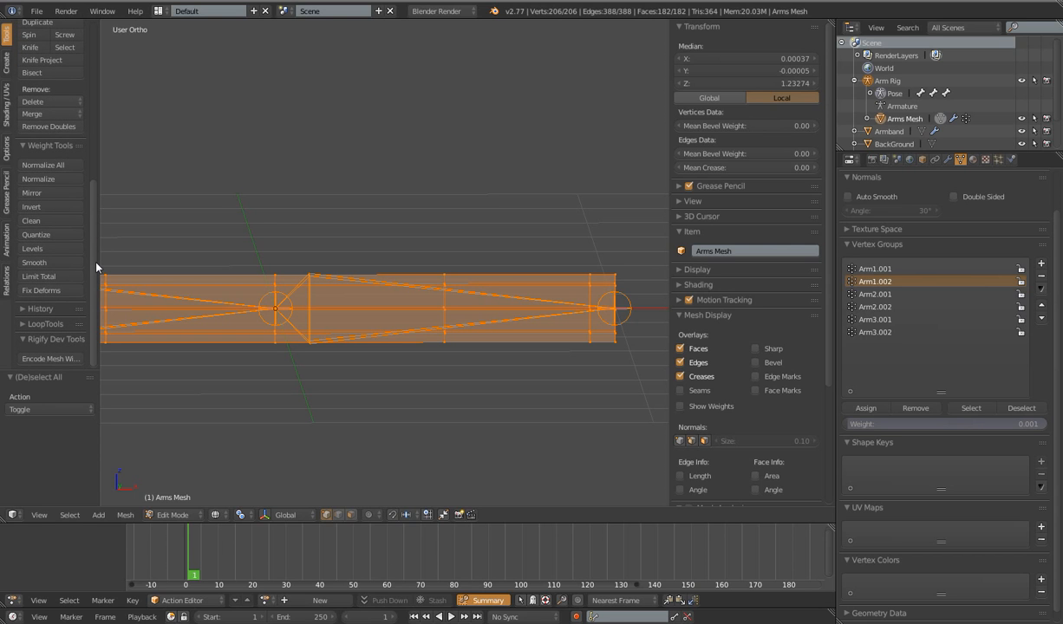
click(48, 165)
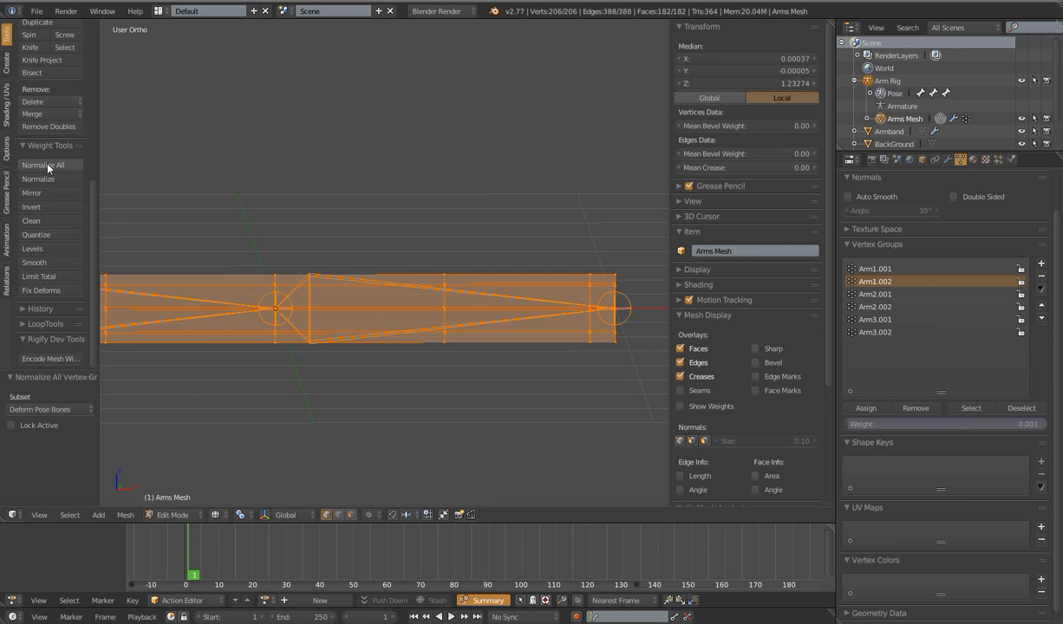
click(43, 410)
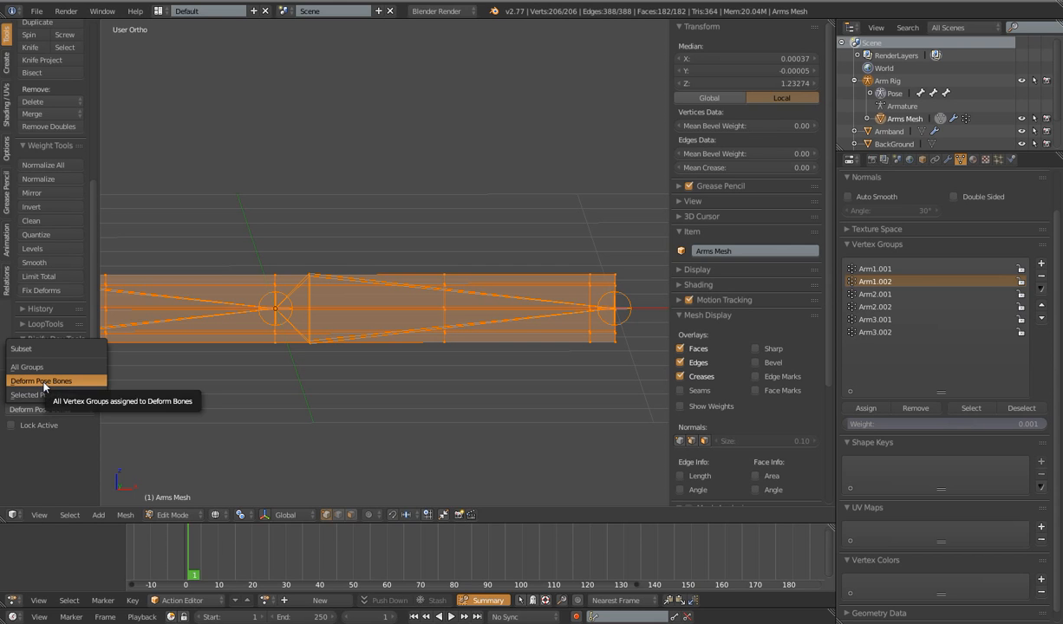
click(45, 385)
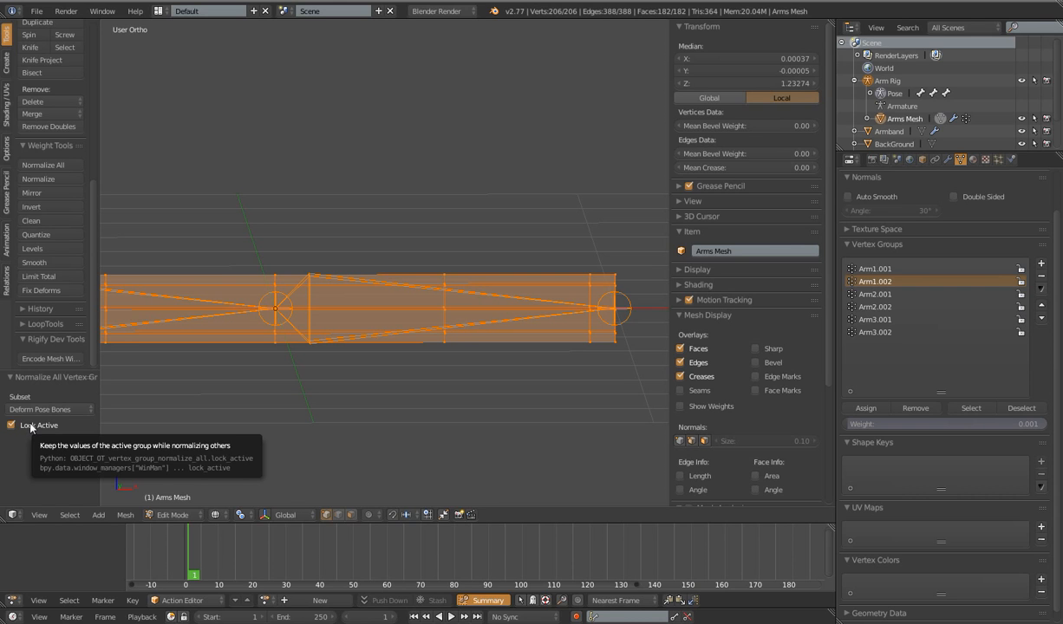
click(12, 426)
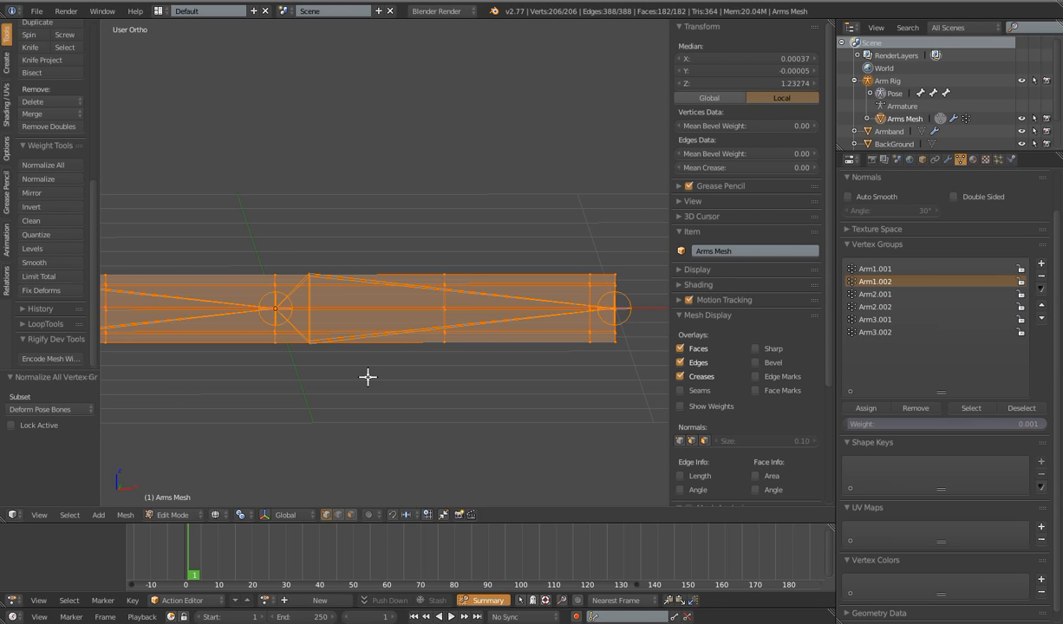
- View the Arm1.002 weights in Weight Paint mode from the front, with the lowest arm in full view
key(Tab)
key(Home)
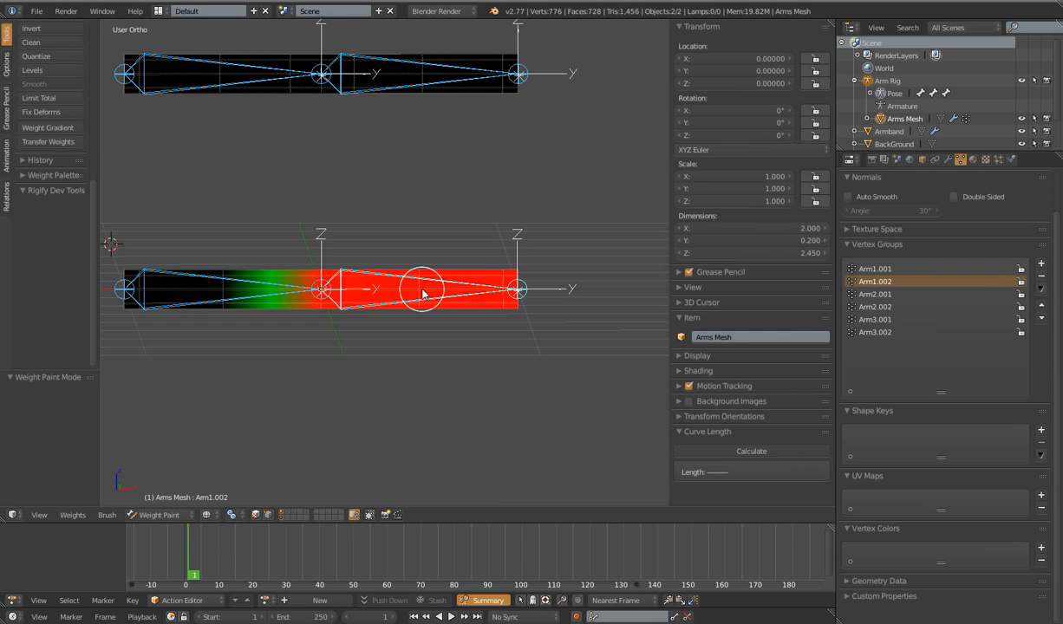
key(KP_1)
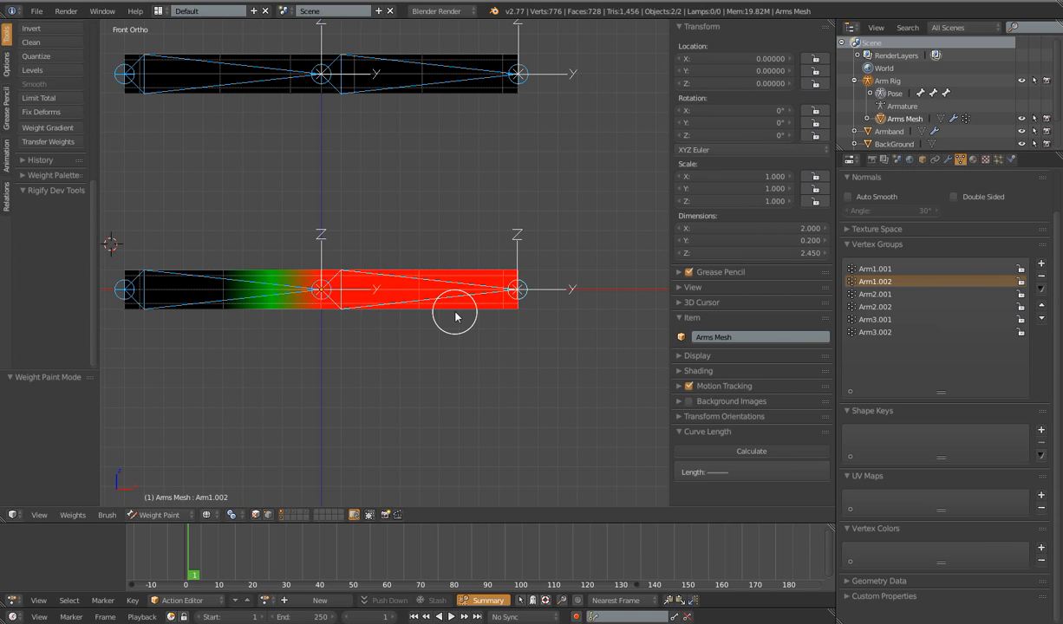
key(1)
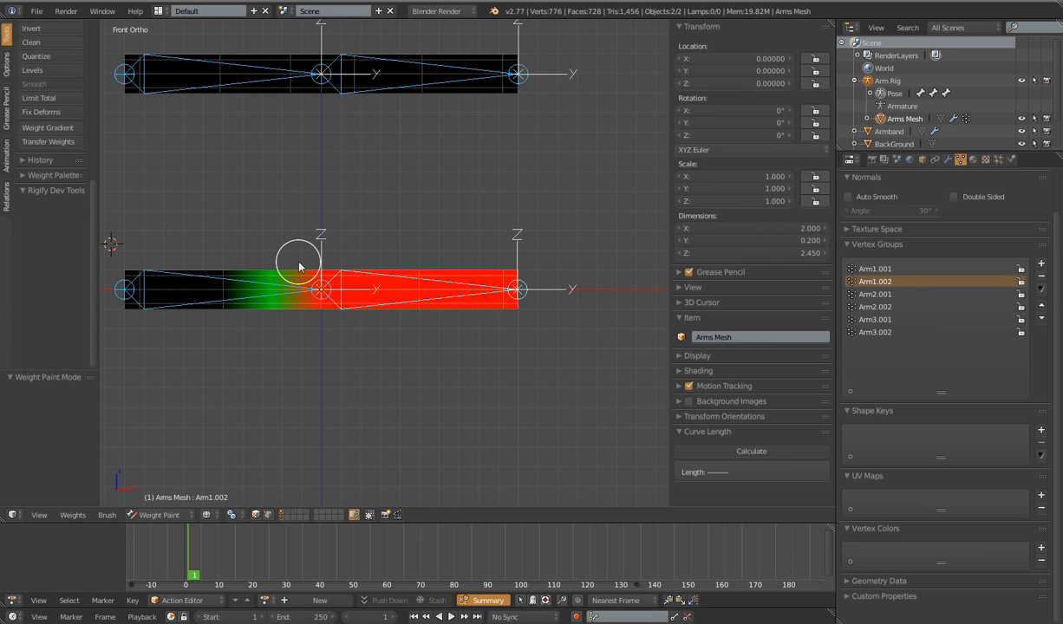
shift+middle_drag(422, 332, 464, 357)
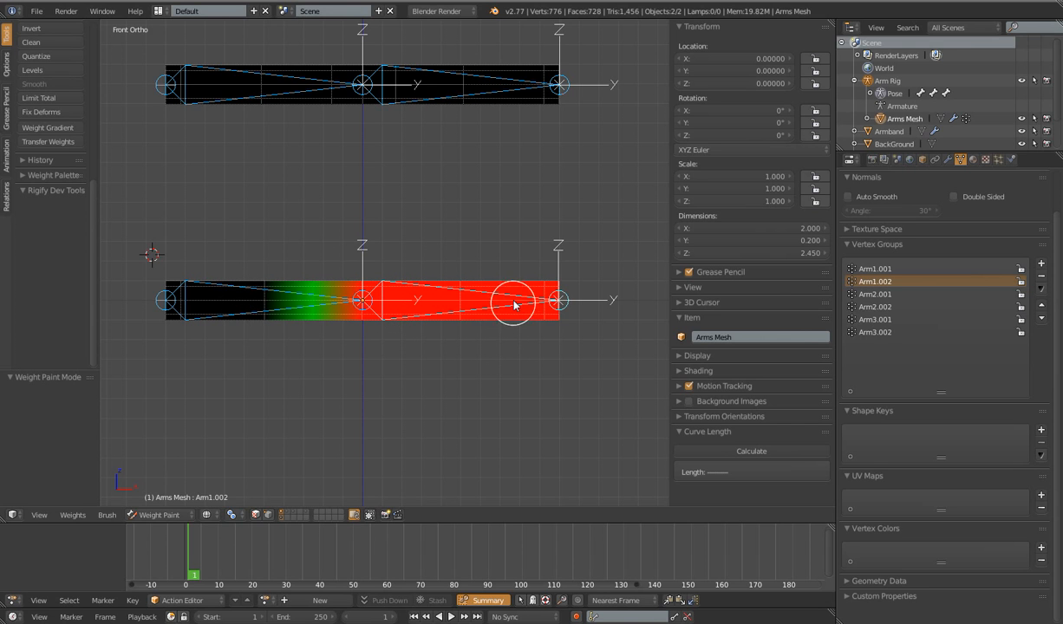
- Select the Arm1.002 bone and test the lowest arm's bend by rotating it about -73° and back by about 7°
key(r)
right_click(558, 372)
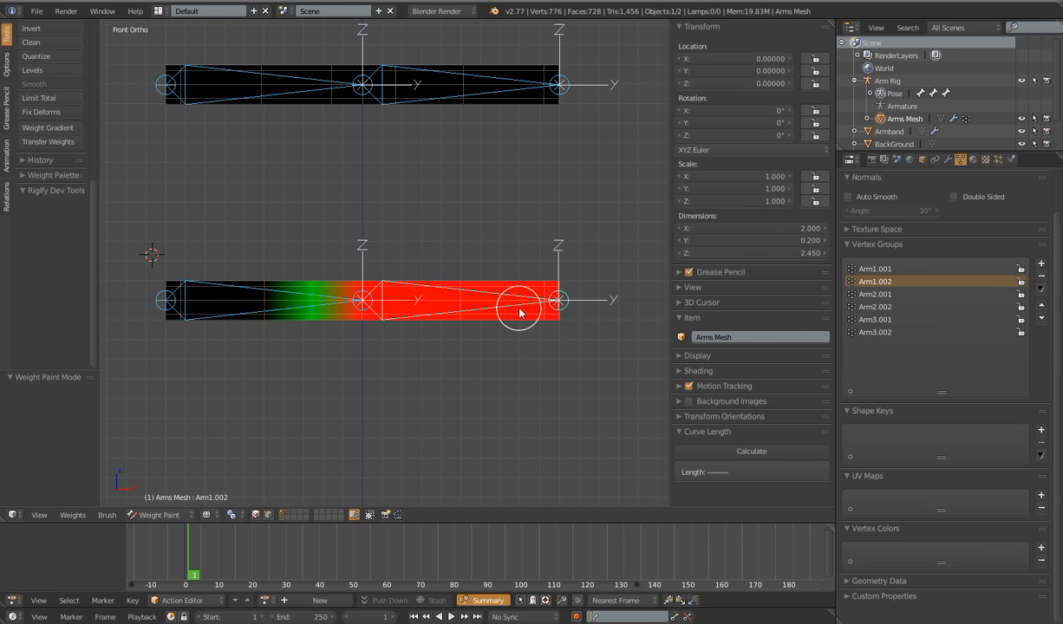
right_click(521, 308)
key(r)
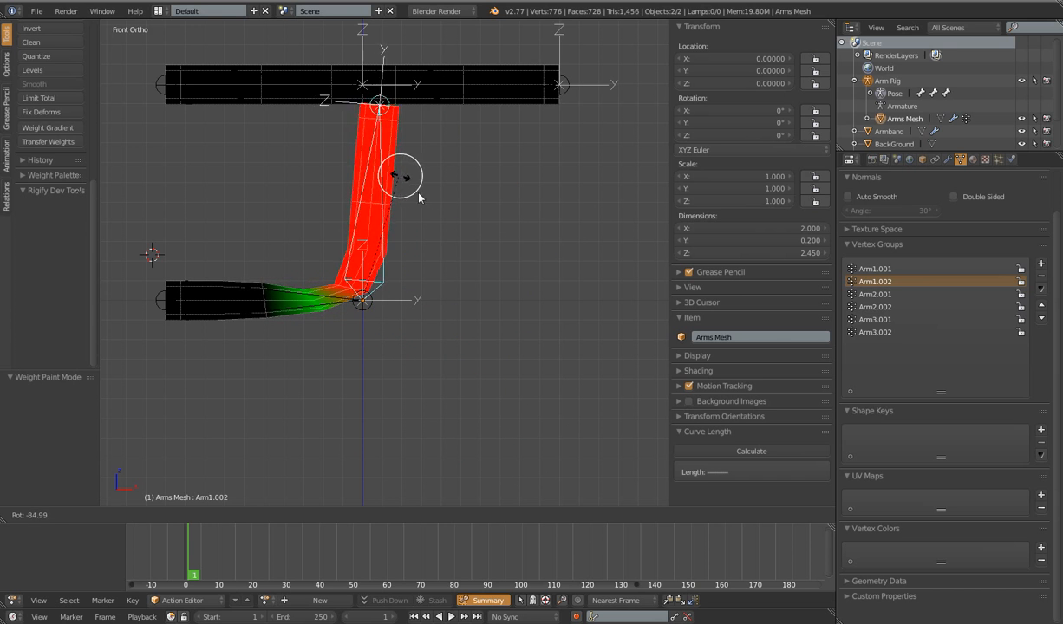
right_click(446, 299)
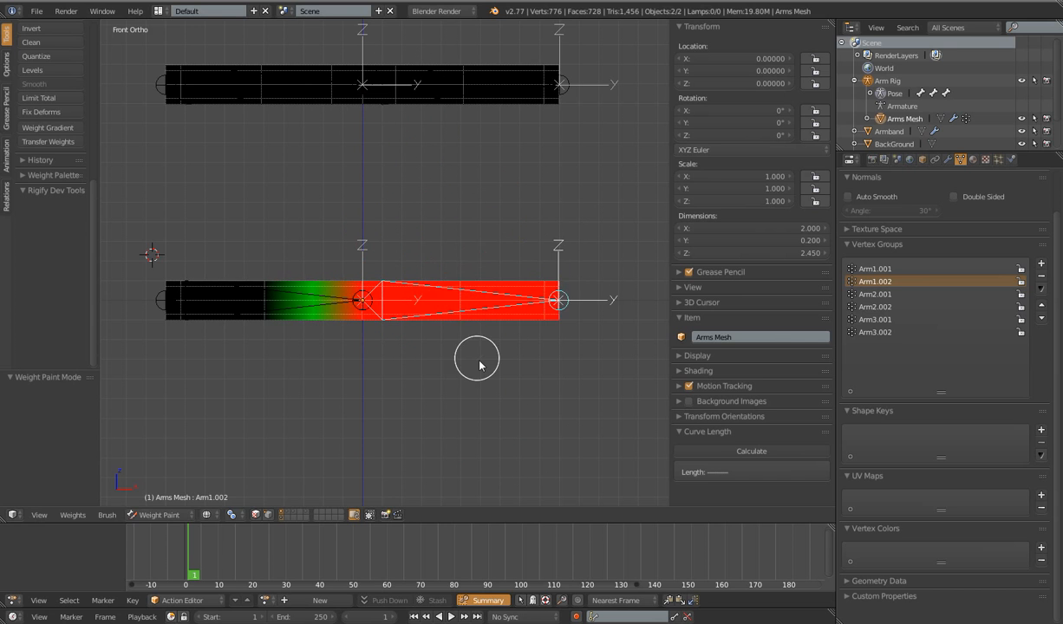
scroll(481, 364, up, 1)
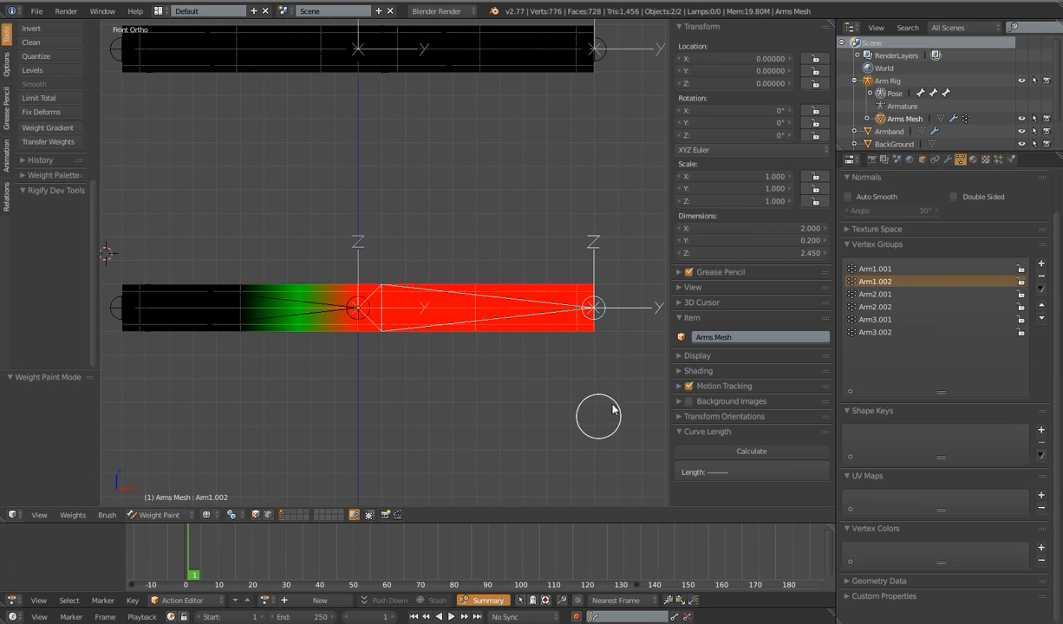
key(r)
click(455, 174)
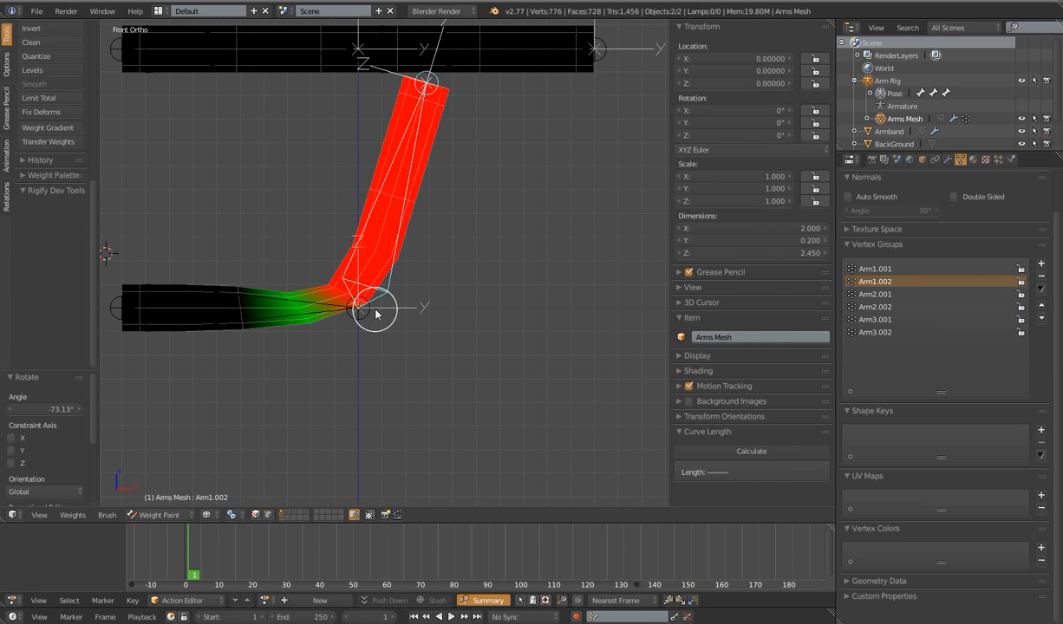
key(r)
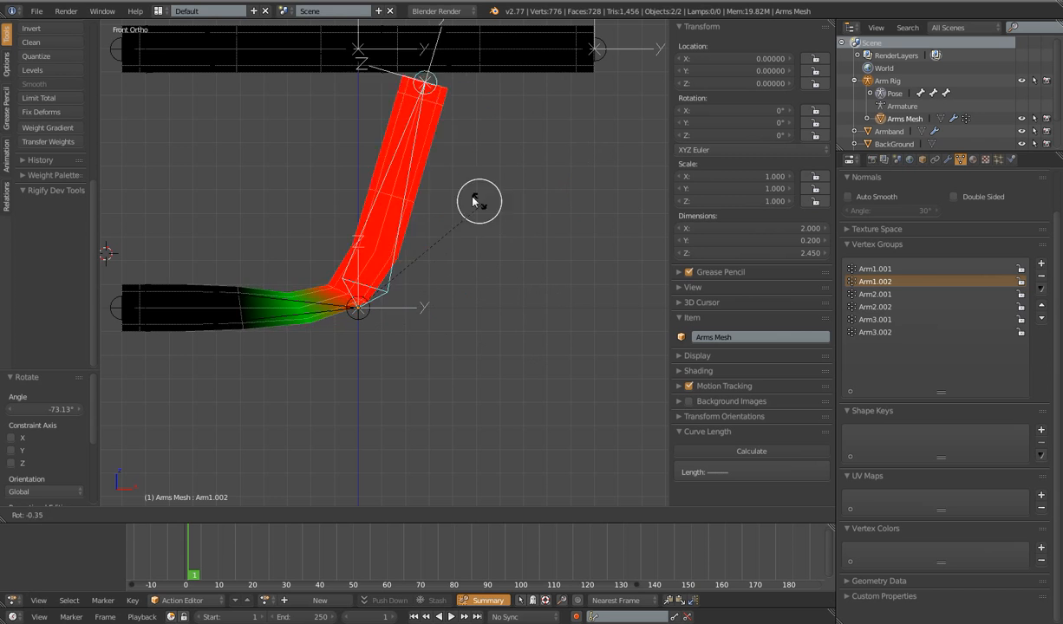
click(467, 237)
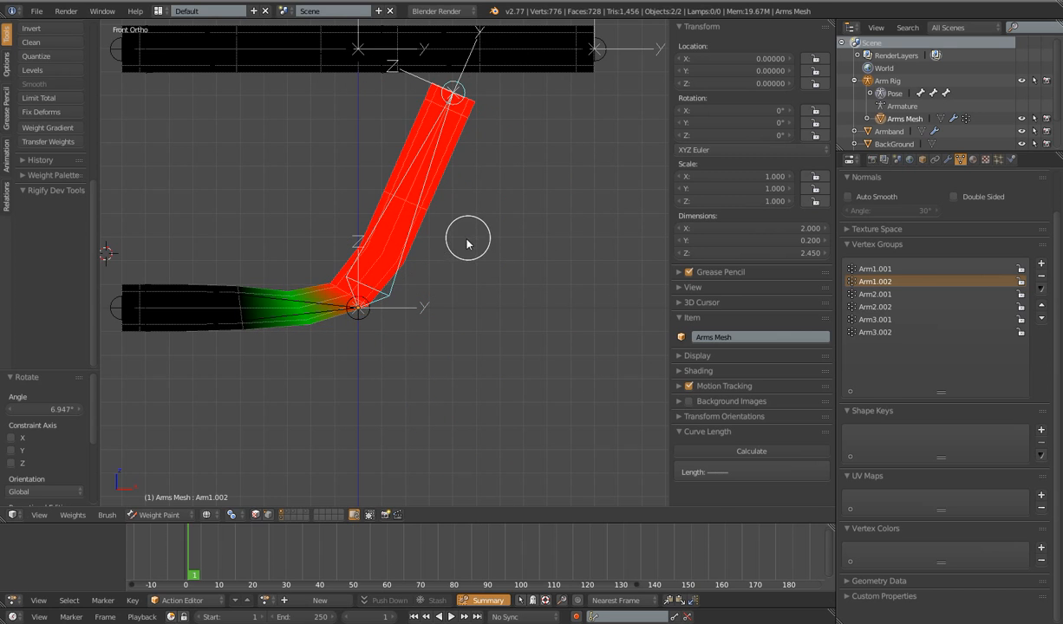
- Inspect the weights of a vertex at the lowest arm's elbow and one midway along its outer segment, returning to Weight Paint mode
key(Tab)
right_click(350, 295)
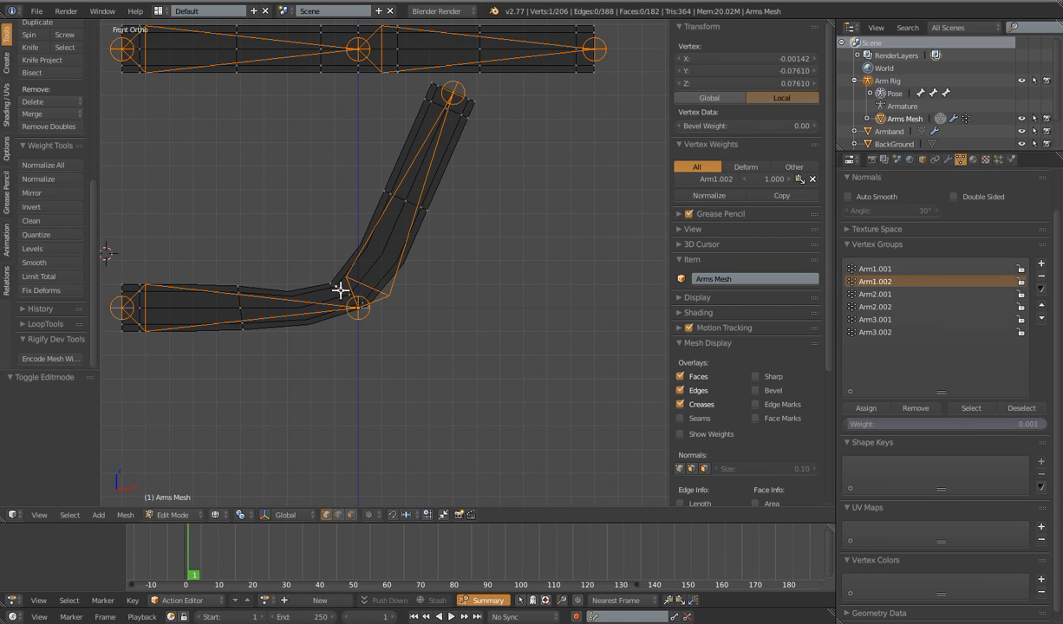
right_click(385, 195)
key(Tab)
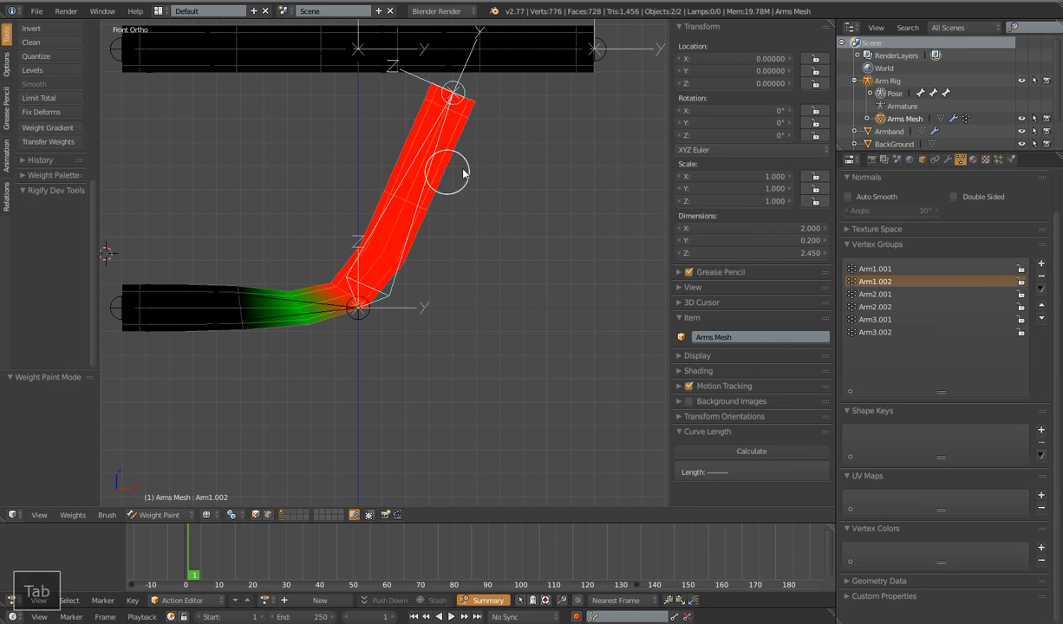
- Test the lowest arm's deformation by rotating the Arm1.002 bone about 31° down and about 10° up
key(r)
click(520, 260)
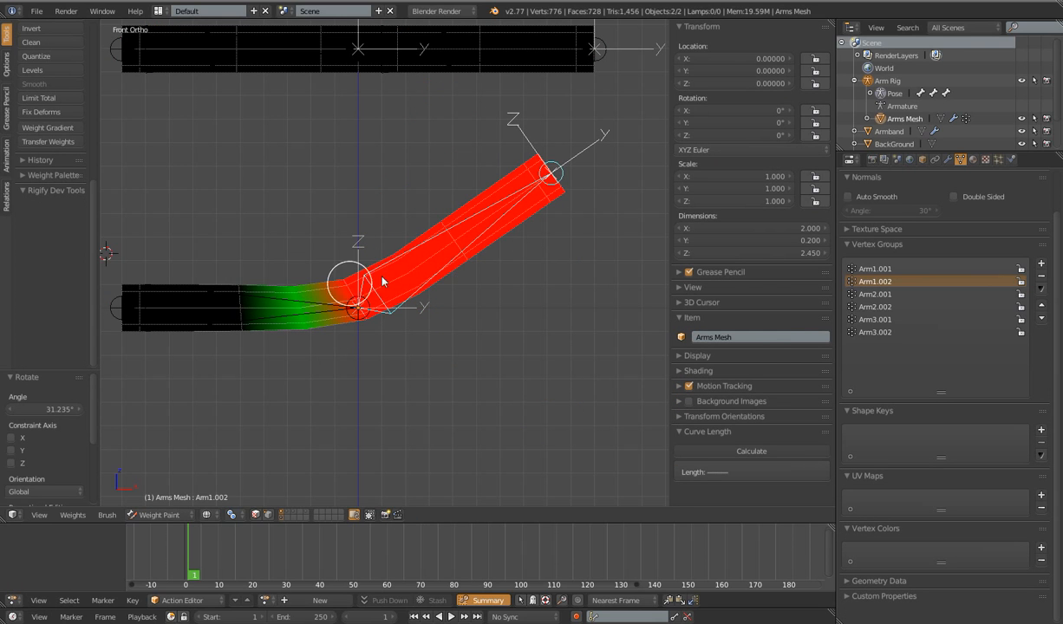
key(r)
click(536, 230)
- Hide the Subsurf modifier in the viewport and rotate the Arm1.002 bone up by about 10° to test the unsmoothed bend
click(948, 161)
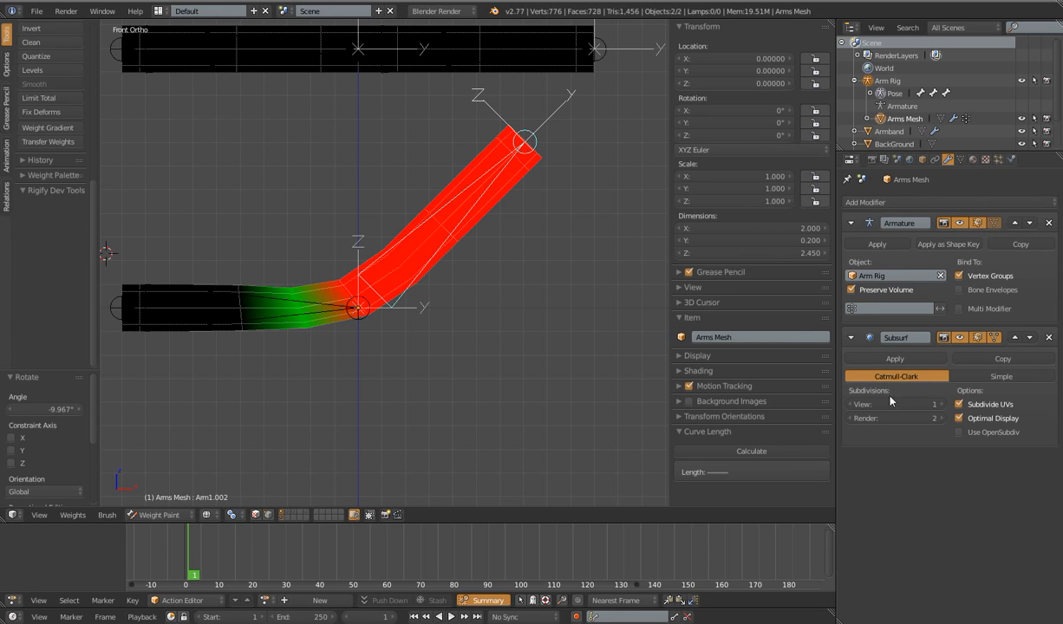
click(960, 339)
key(r)
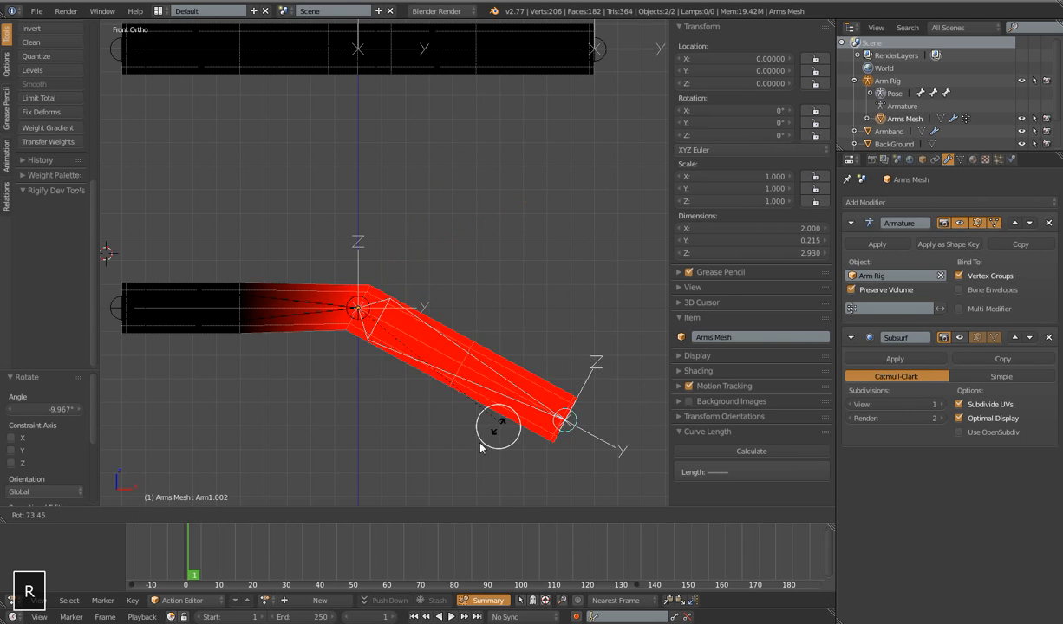
click(491, 179)
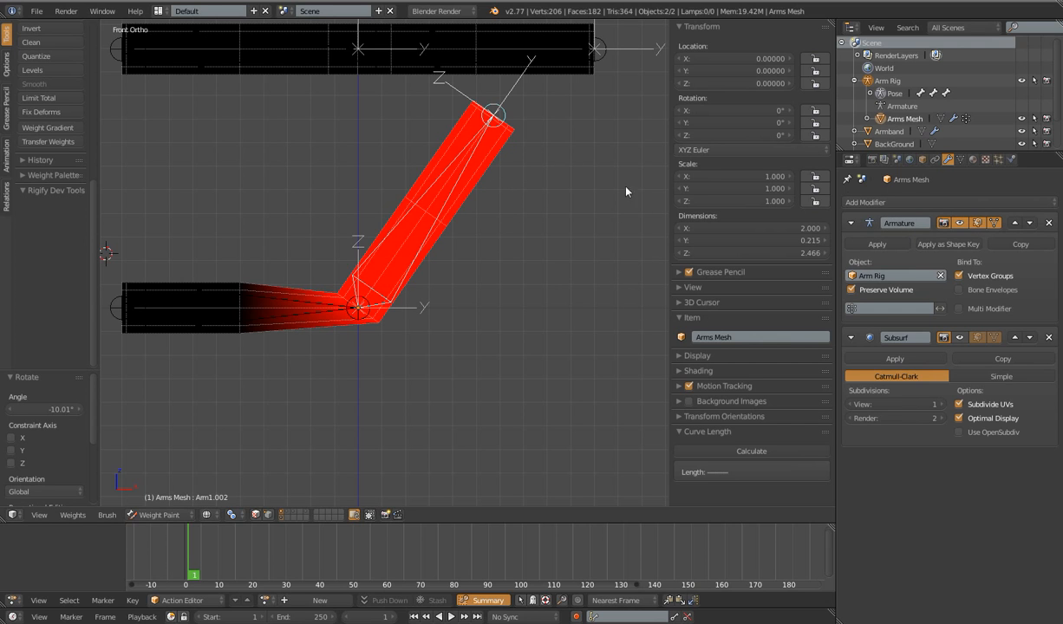
- Show the Subsurf modifier in the viewport again and rotate the Arm1.002 bone down by about 26°
click(959, 337)
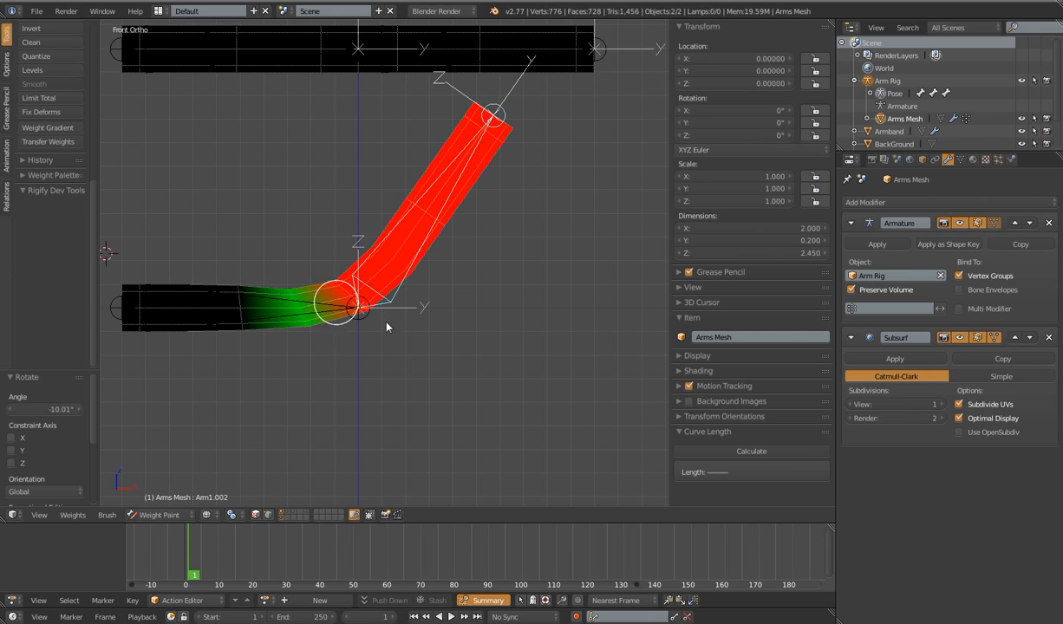
key(r)
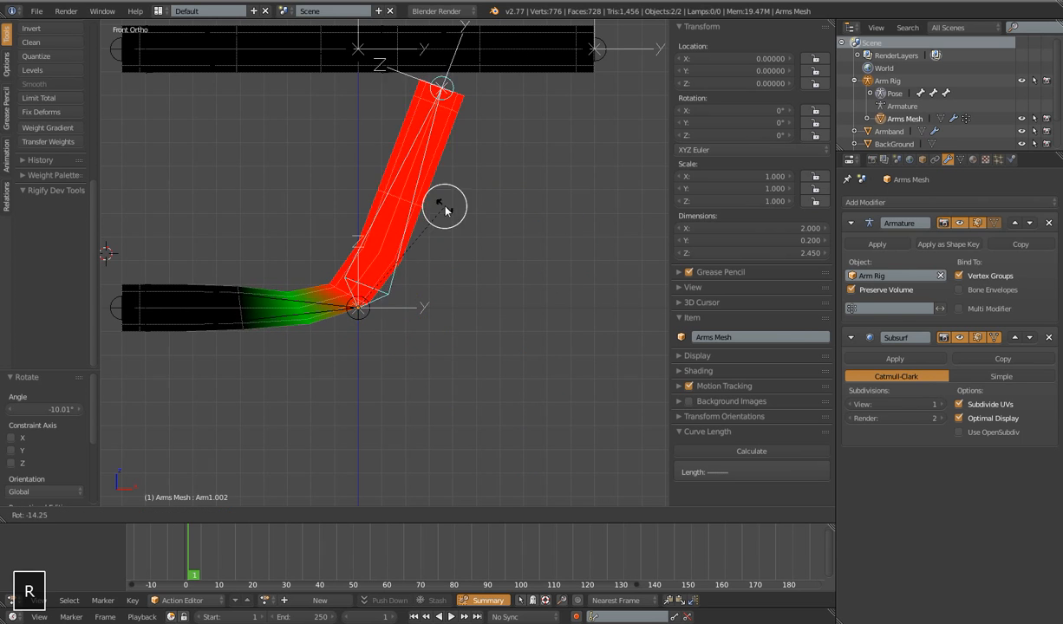
click(522, 284)
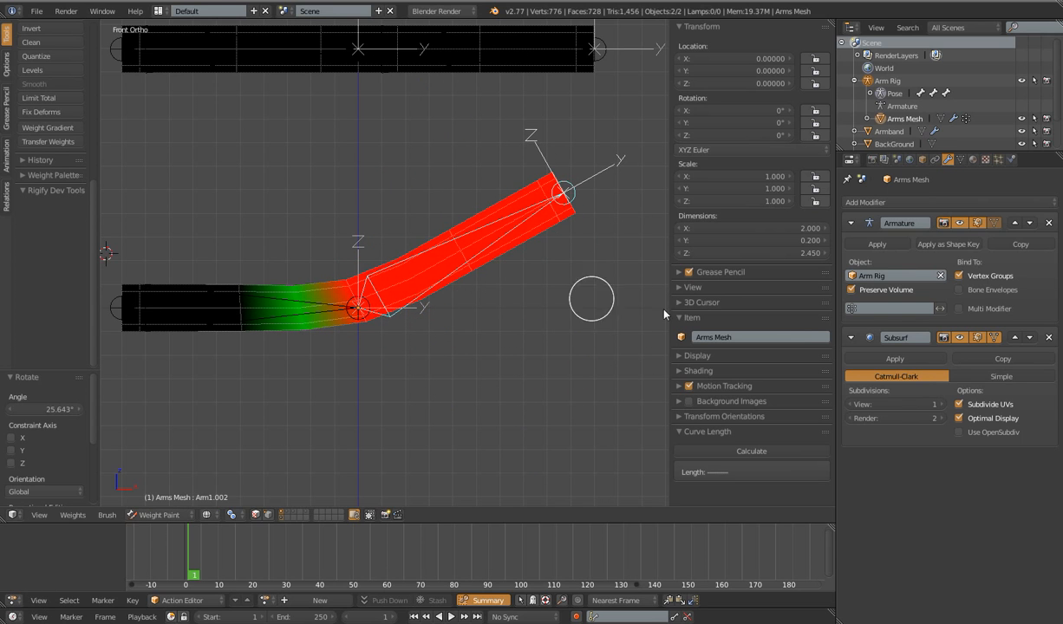
- Toggle the Subsurf modifier's viewport display off and on to compare the elbow's weights and shape, leaving it on
click(963, 338)
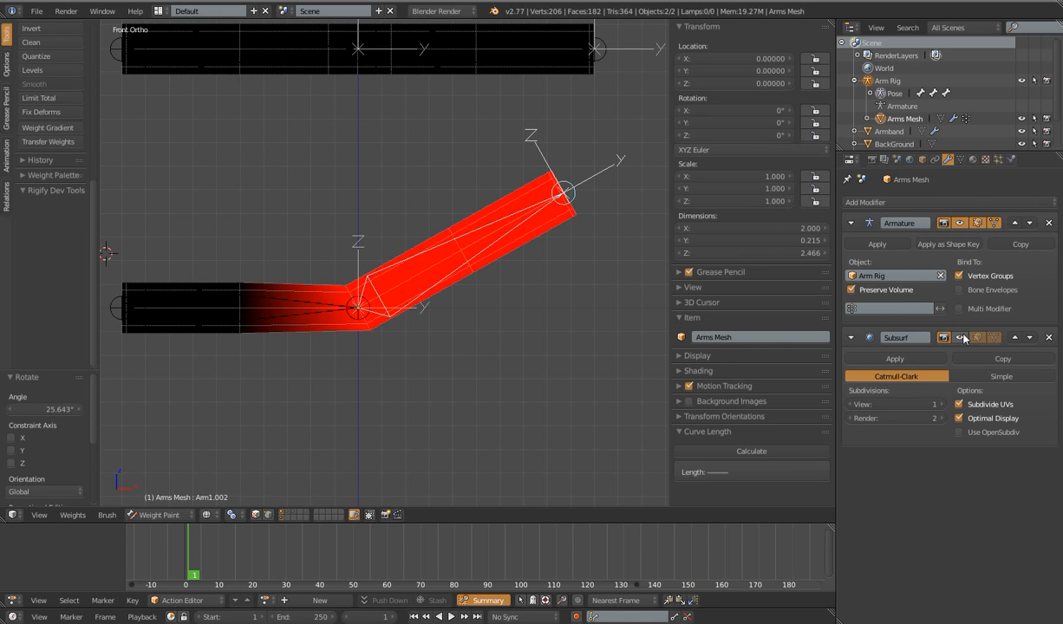
click(961, 337)
click(963, 338)
click(964, 338)
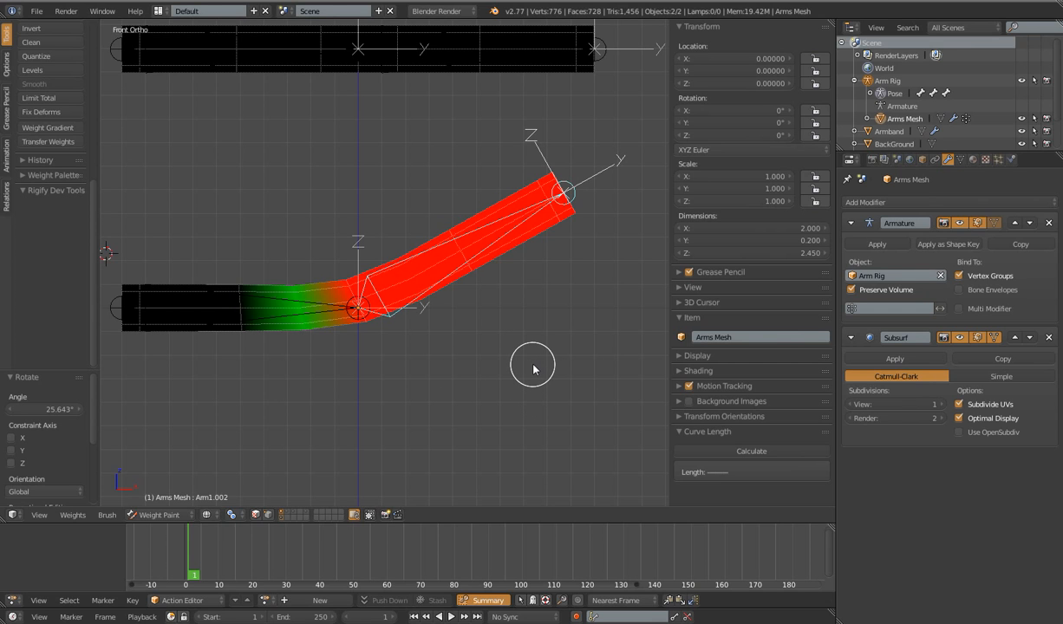
- Rotate the Arm1.002 bone once more as a test and clear the rig's pose rotation
key(r)
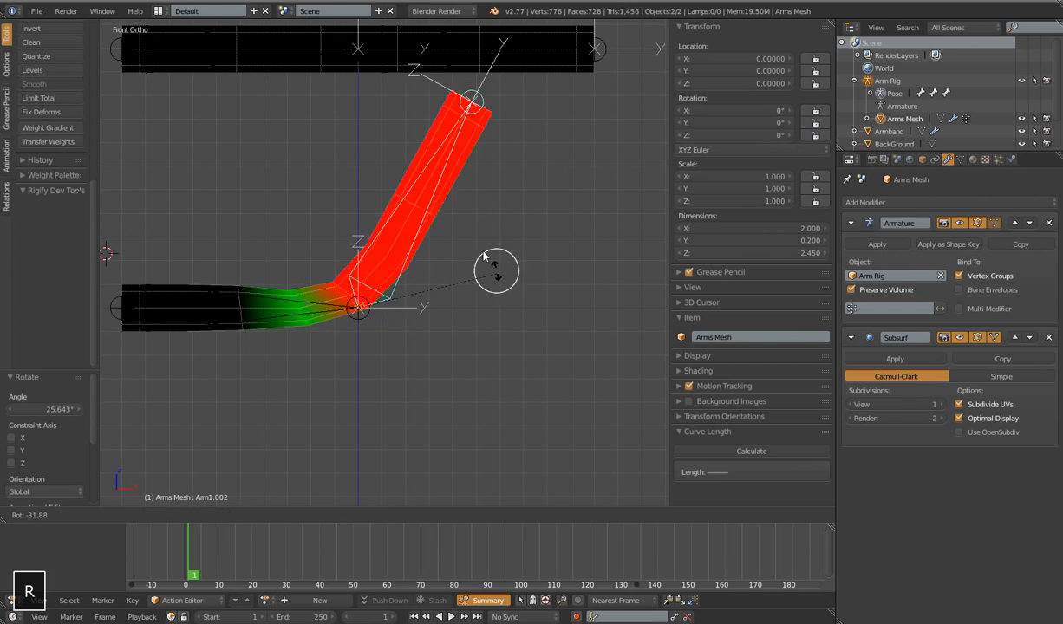
click(495, 345)
key(alt+r)
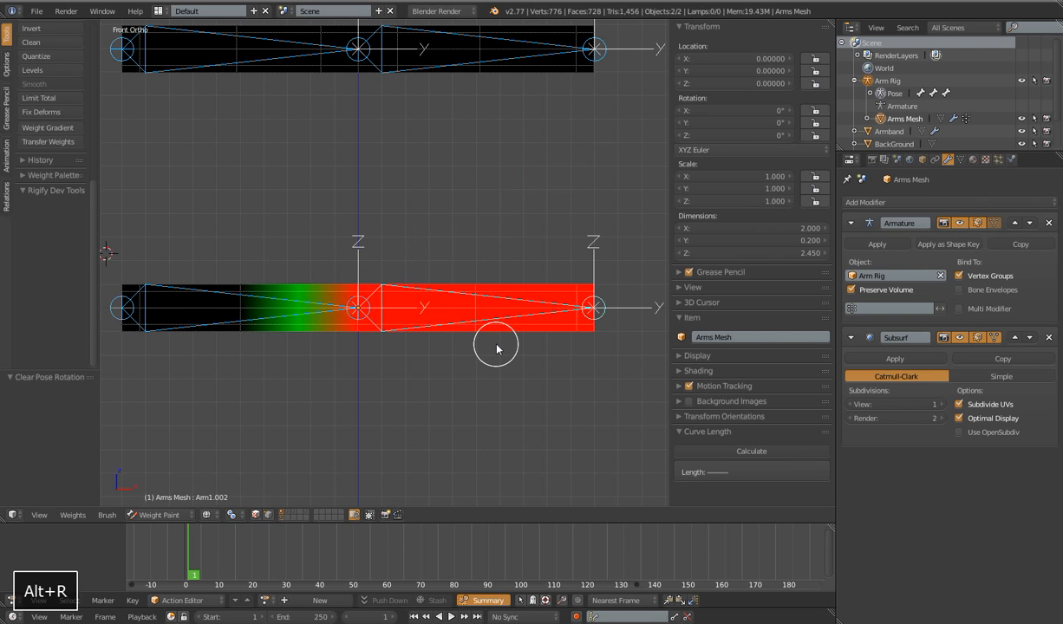
- Remove all vertices of the arms mesh from every vertex group and return to Weight Paint mode
key(Tab)
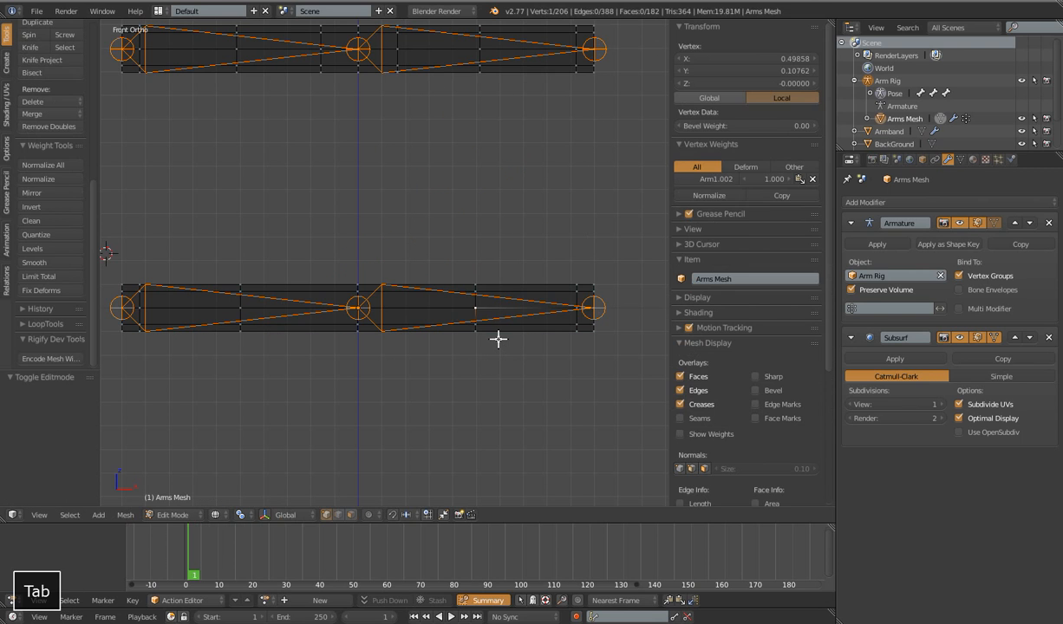
key(a)
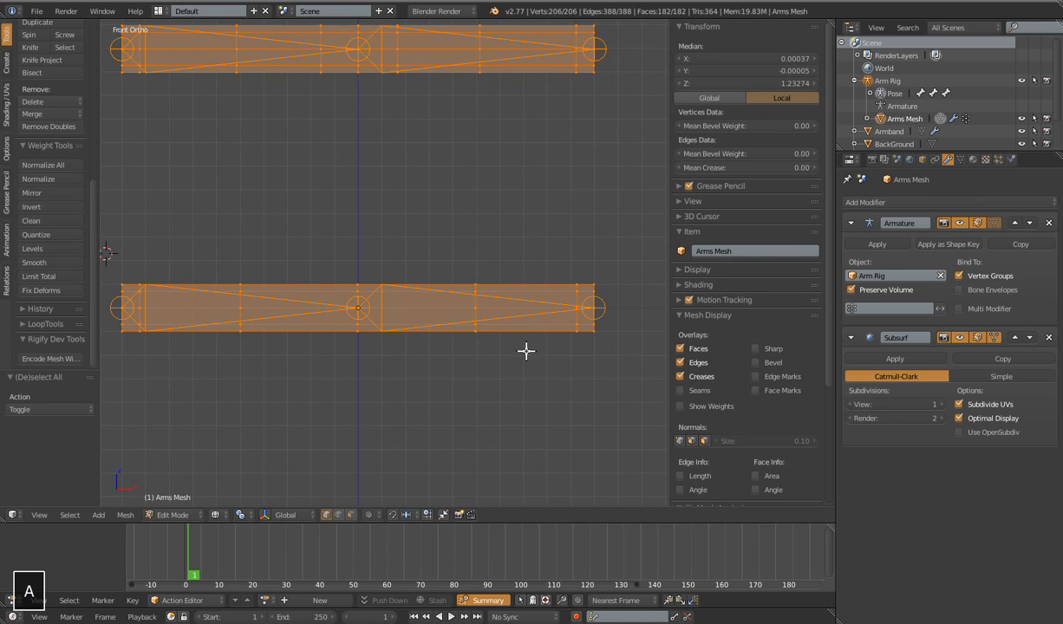
click(961, 159)
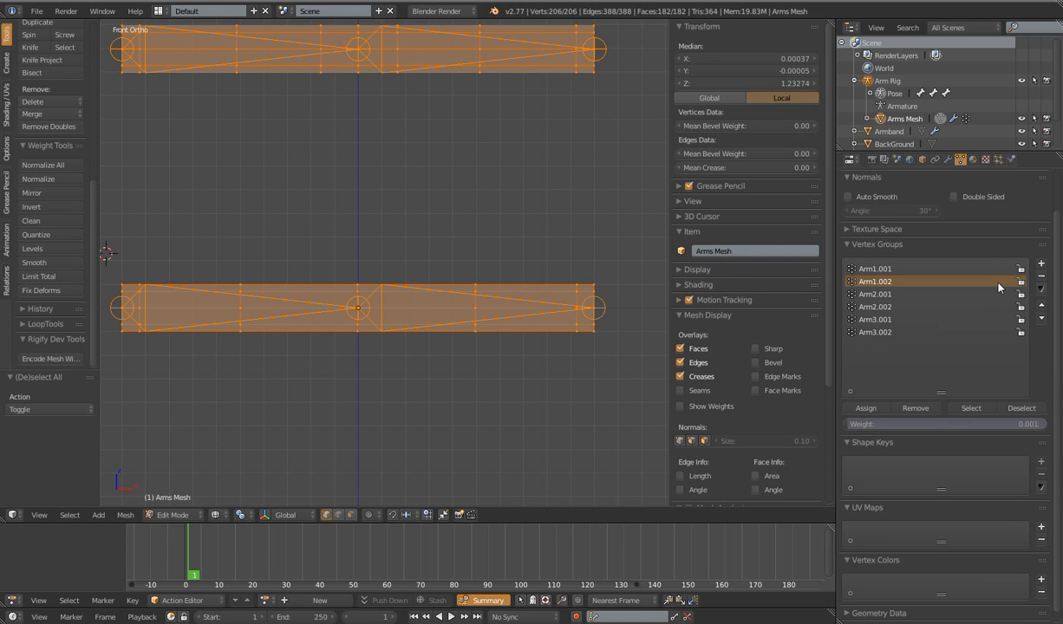
click(1040, 289)
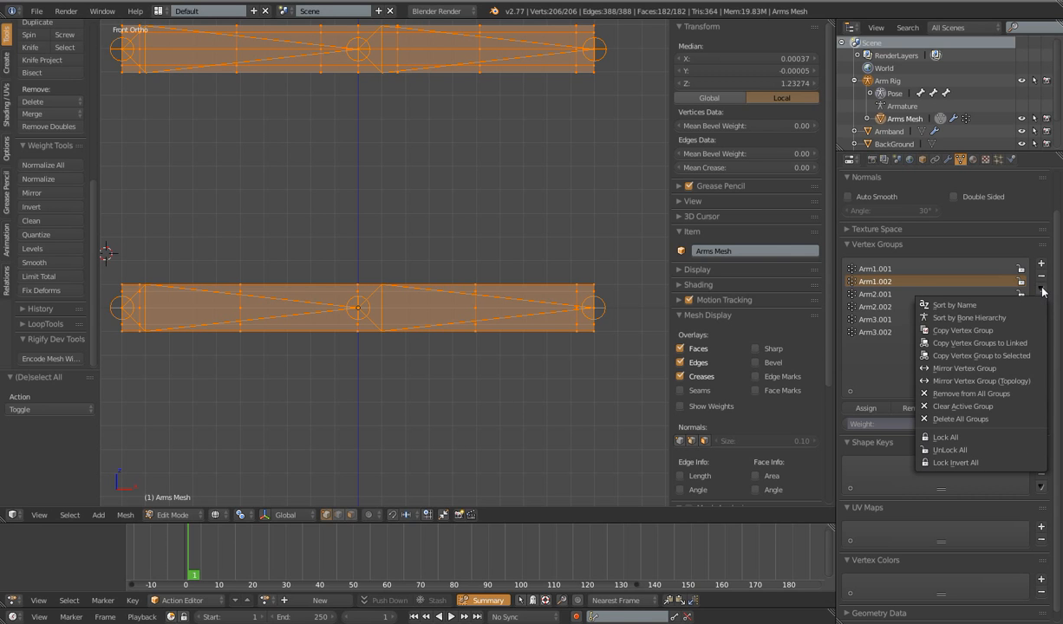
click(972, 396)
key(Tab)
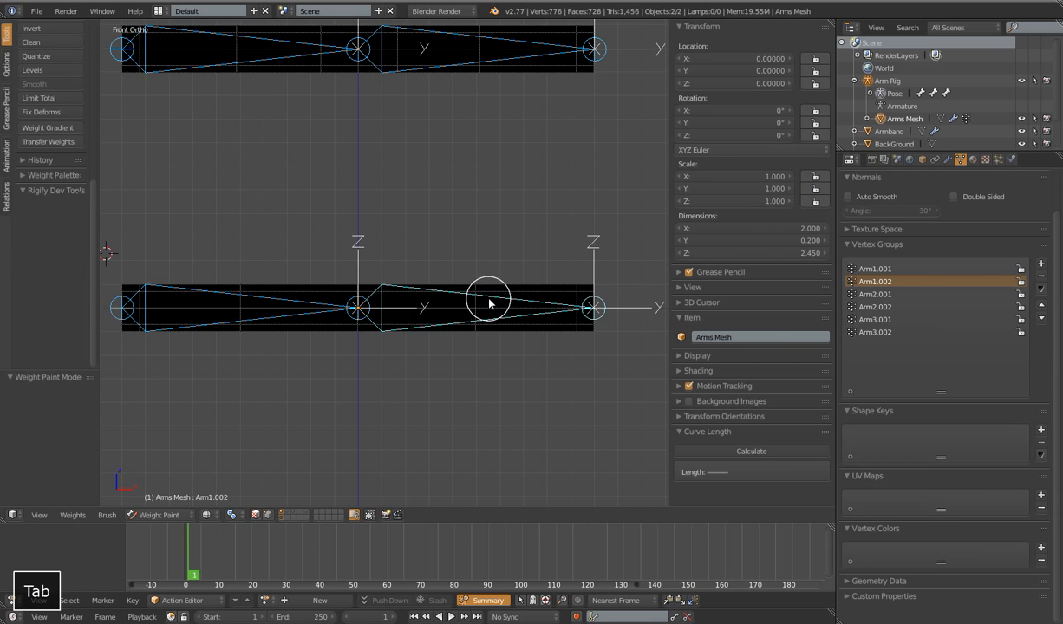
- Check the cleared weights of the Arm1.002, Arm1.001, Arm2.001 and Arm2.002 bones
right_click(459, 305)
right_click(266, 305)
right_click(308, 62)
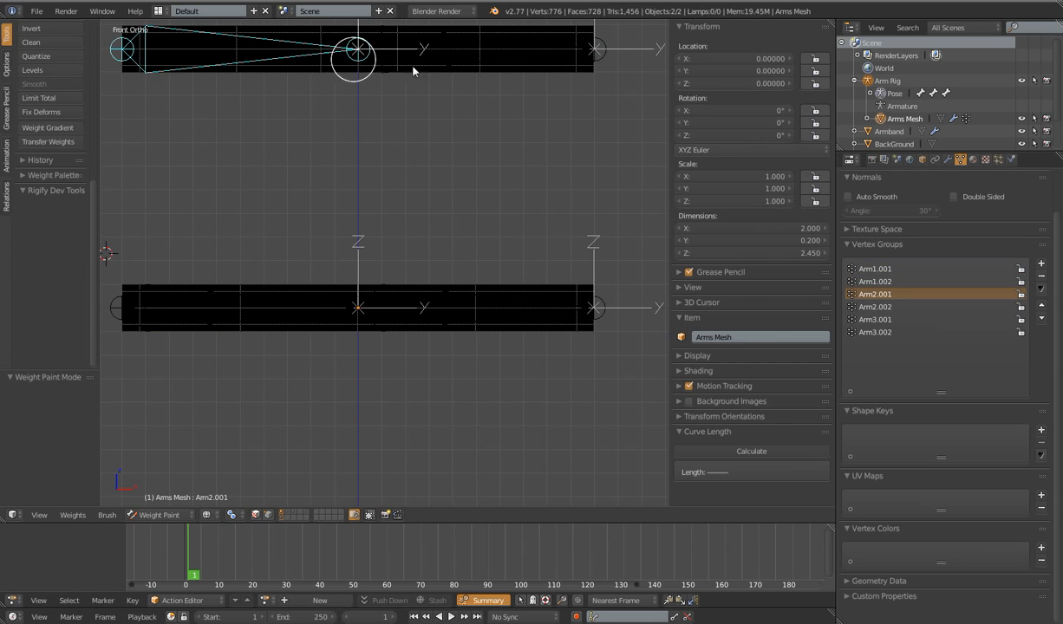
right_click(589, 49)
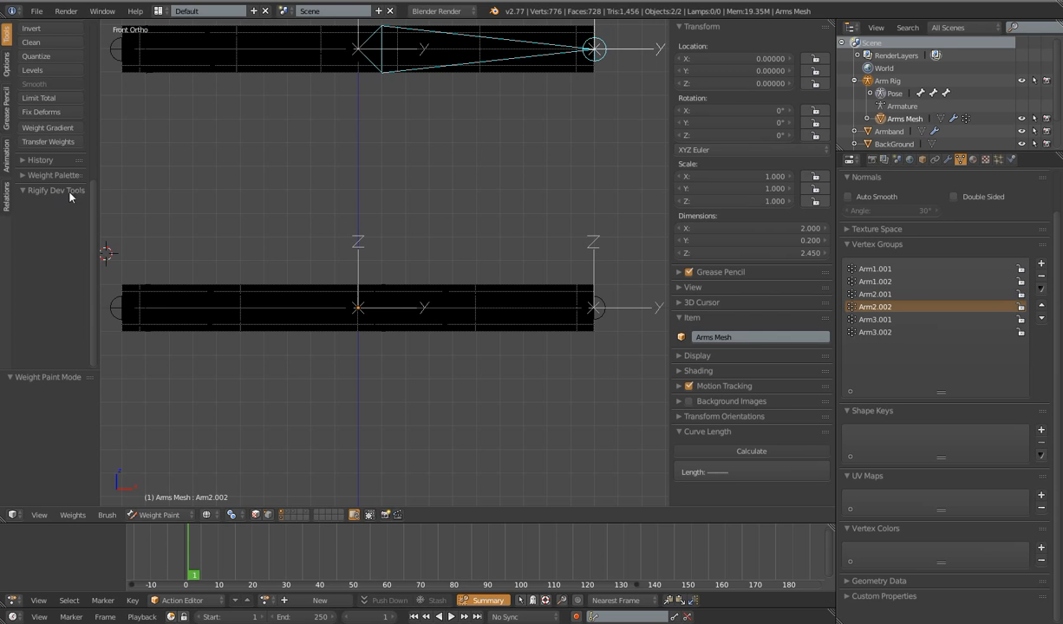
- Paint 0.001 weight on the lowest arm for Arm1.002 and Arm1.001, each covering its own half including the elbow
drag(93, 212, 102, 66)
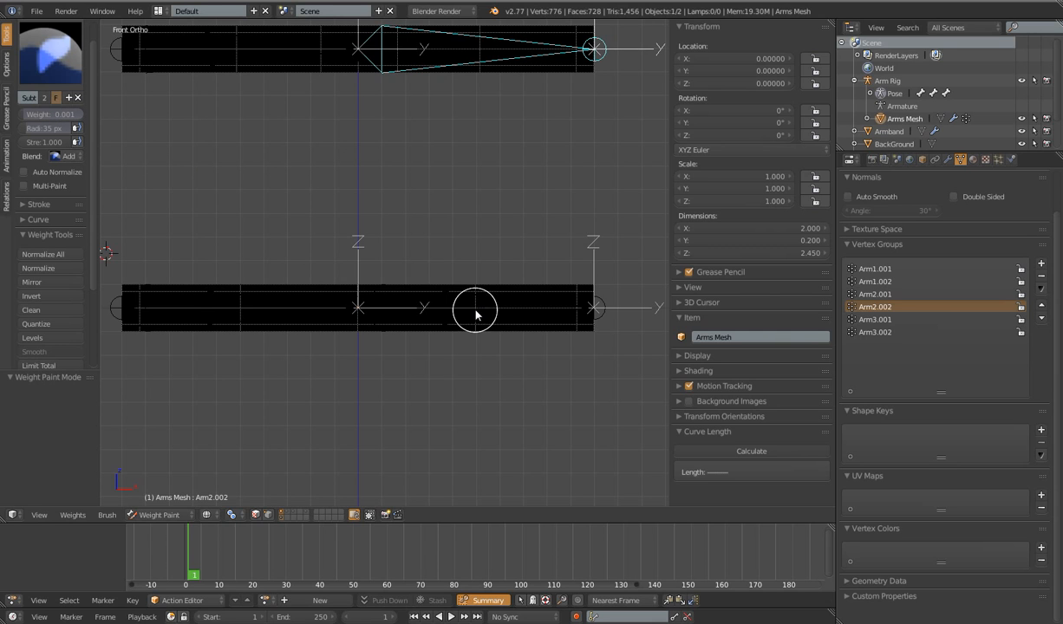
right_click(595, 308)
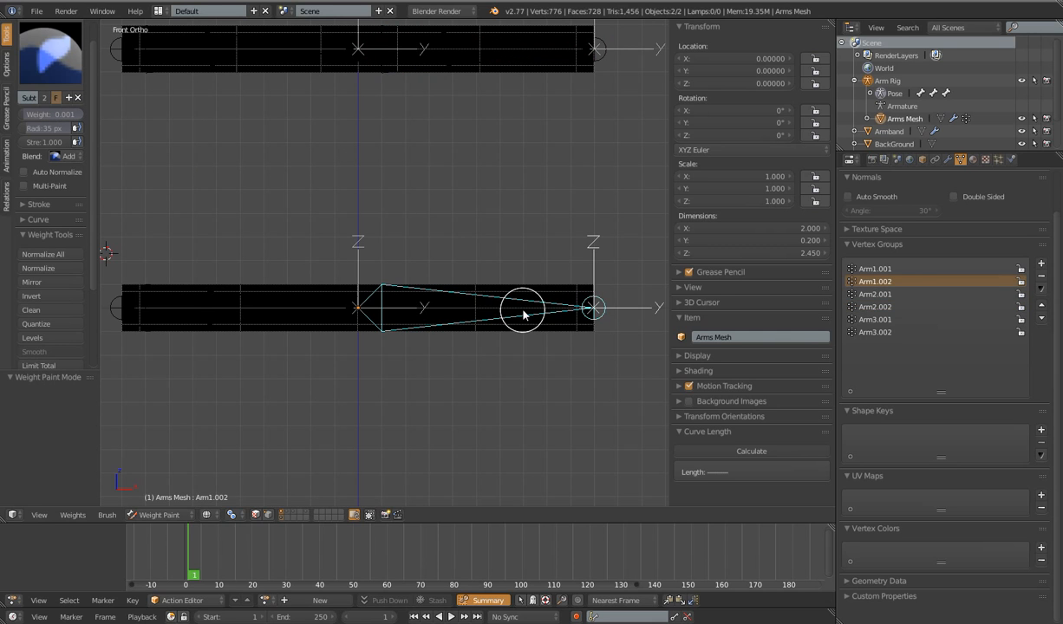
mouse_move(591, 367)
mouse_down()
mouse_move(599, 242)
mouse_move(579, 350)
mouse_move(467, 315)
mouse_move(399, 237)
mouse_move(374, 373)
mouse_move(363, 259)
mouse_up()
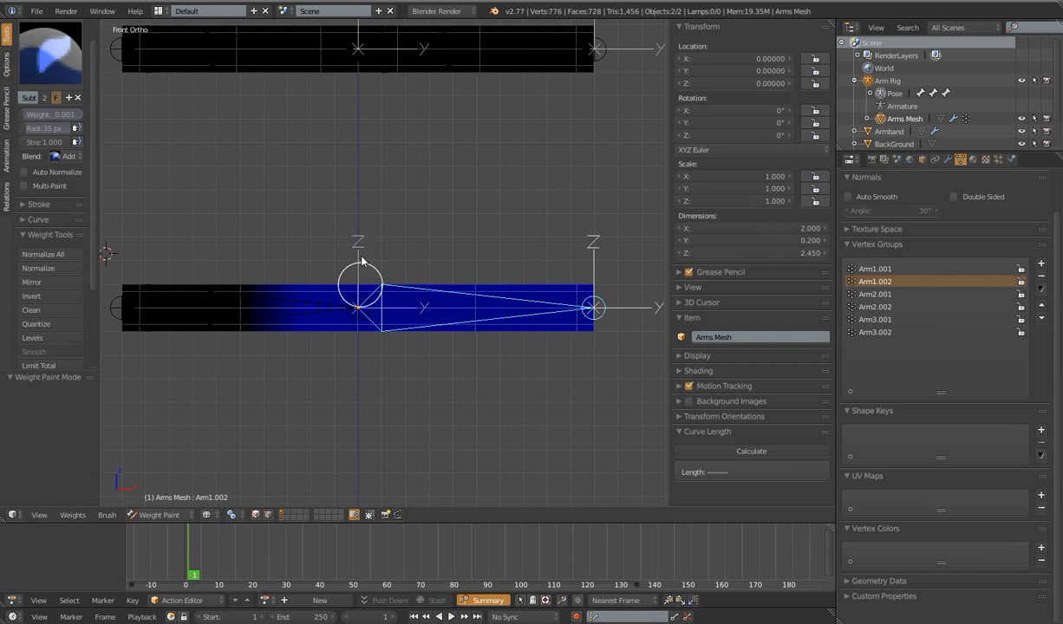
right_click(117, 307)
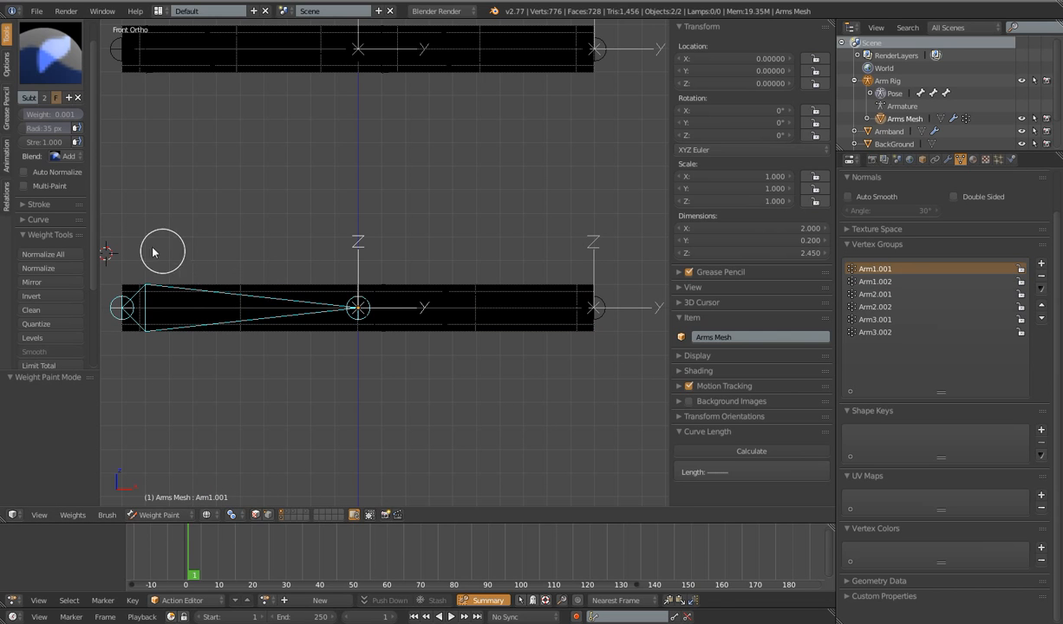
mouse_move(120, 276)
mouse_down()
mouse_move(123, 337)
mouse_move(147, 247)
mouse_move(239, 268)
mouse_move(316, 397)
mouse_move(356, 332)
mouse_move(356, 234)
mouse_move(375, 412)
mouse_move(501, 332)
mouse_up()
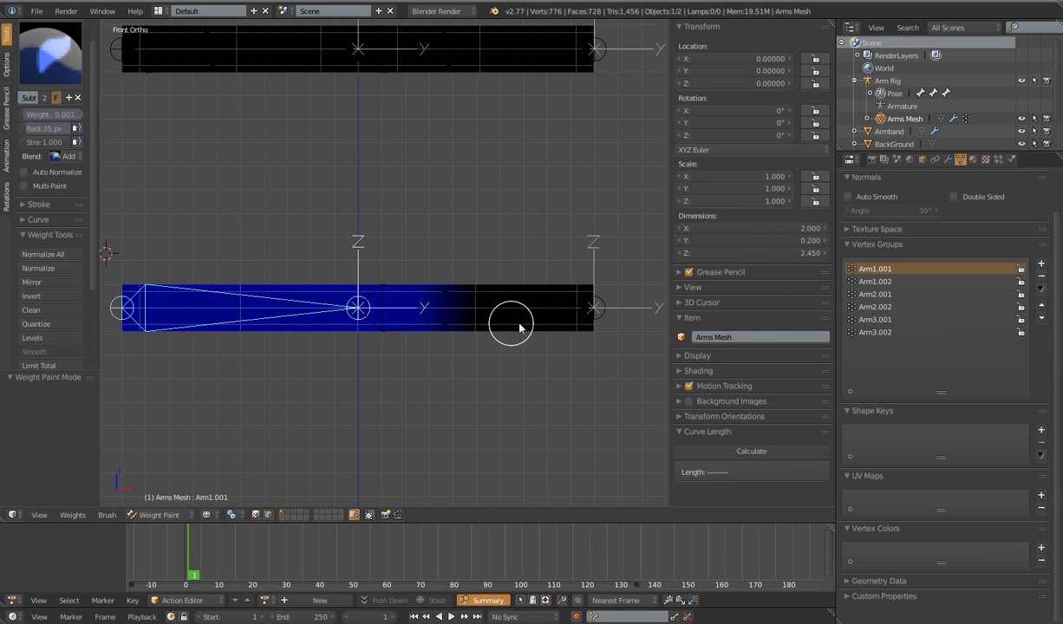
- Rotate the Arm1.002 bone up by about 75° to test the bend and bring it back nearly straight
right_click(598, 310)
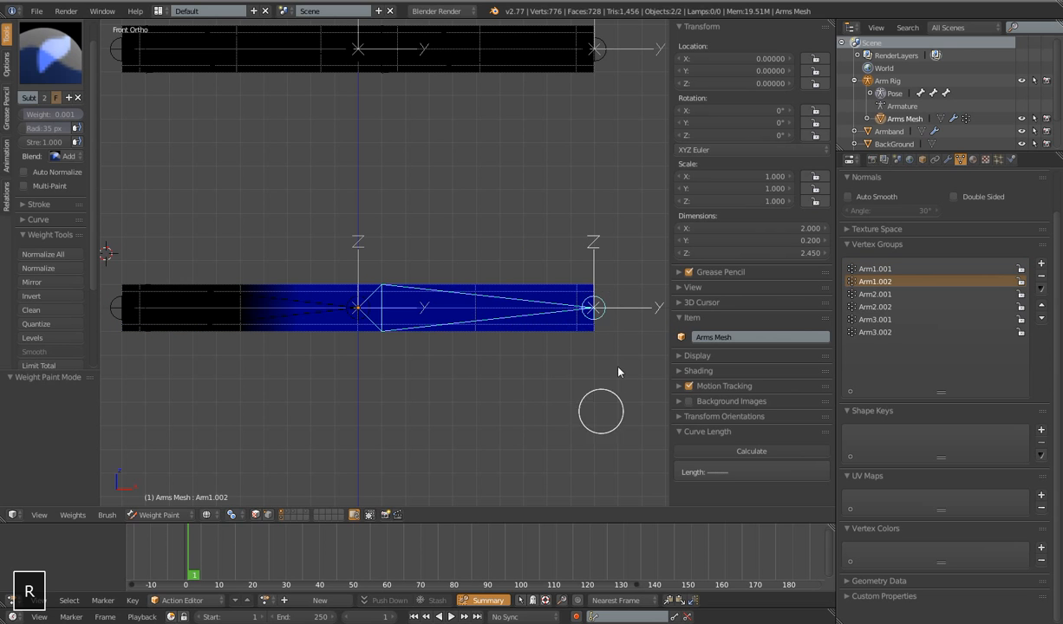
key(r)
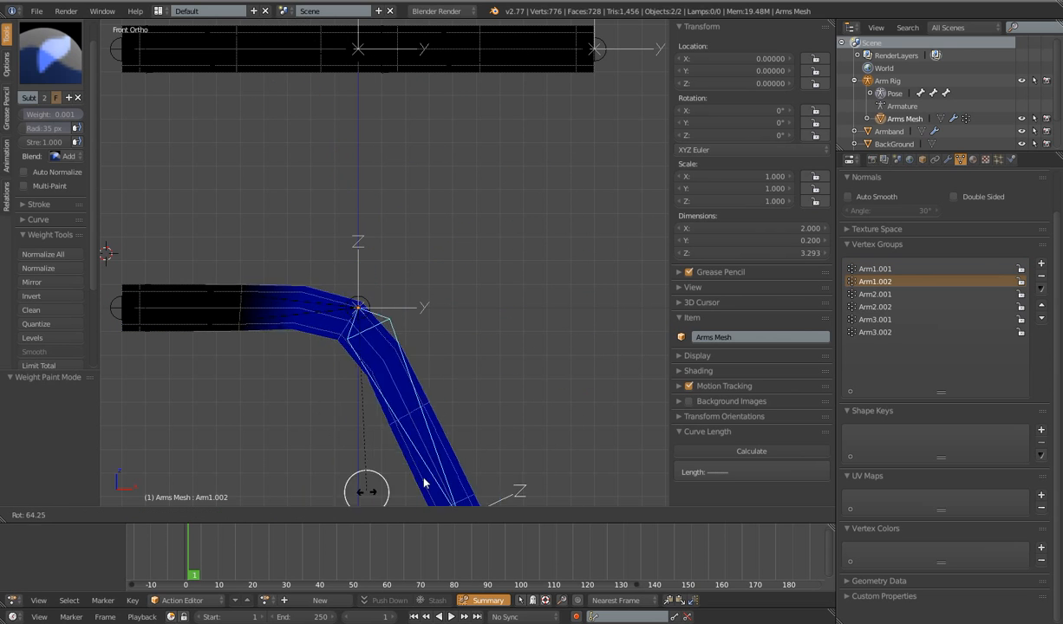
click(423, 225)
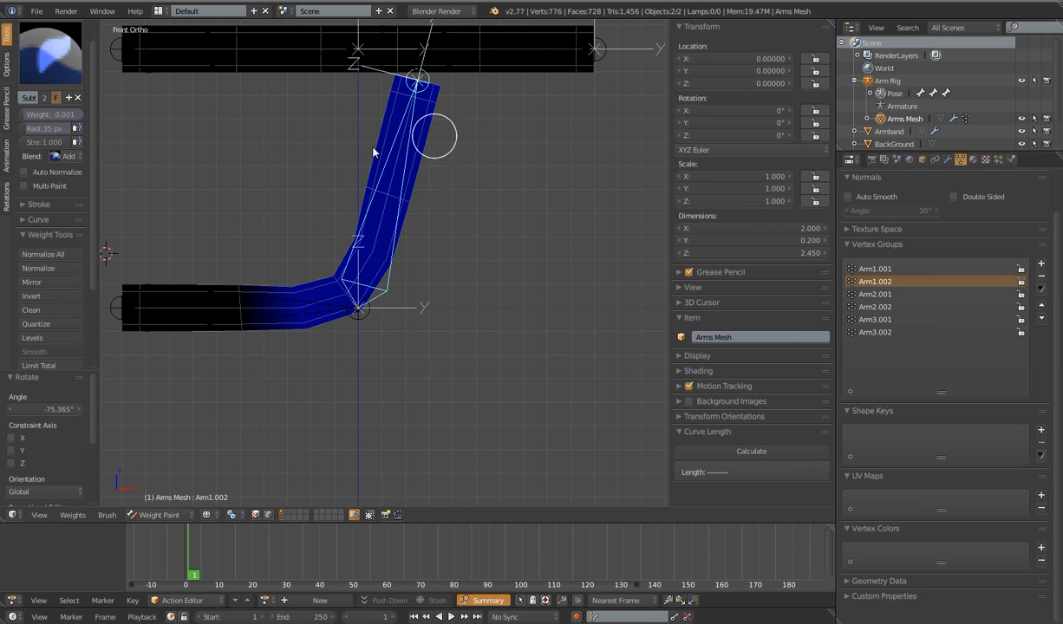
key(r)
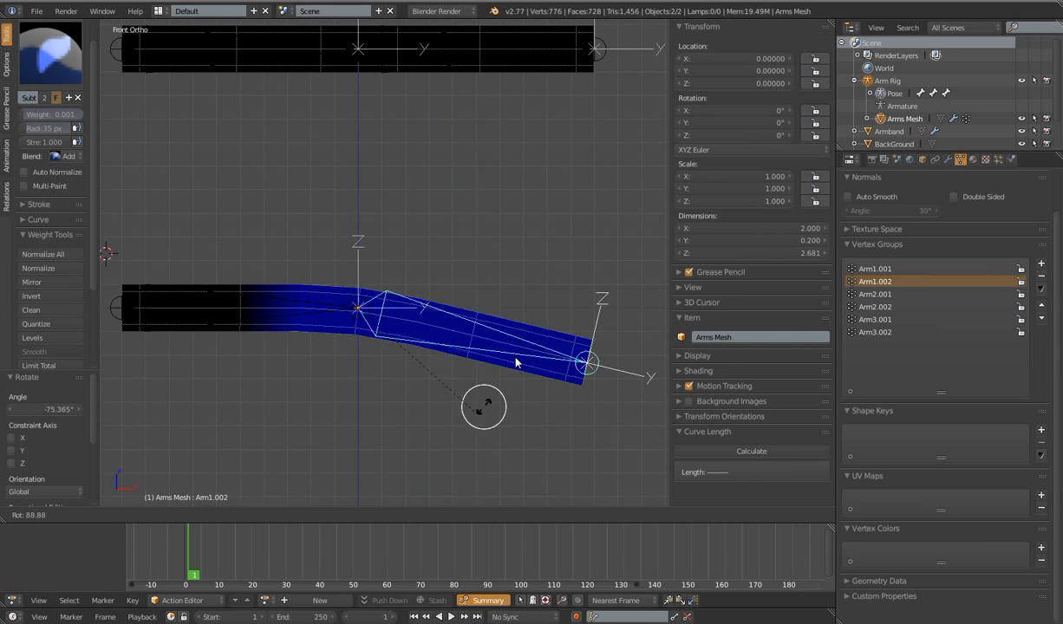
click(492, 390)
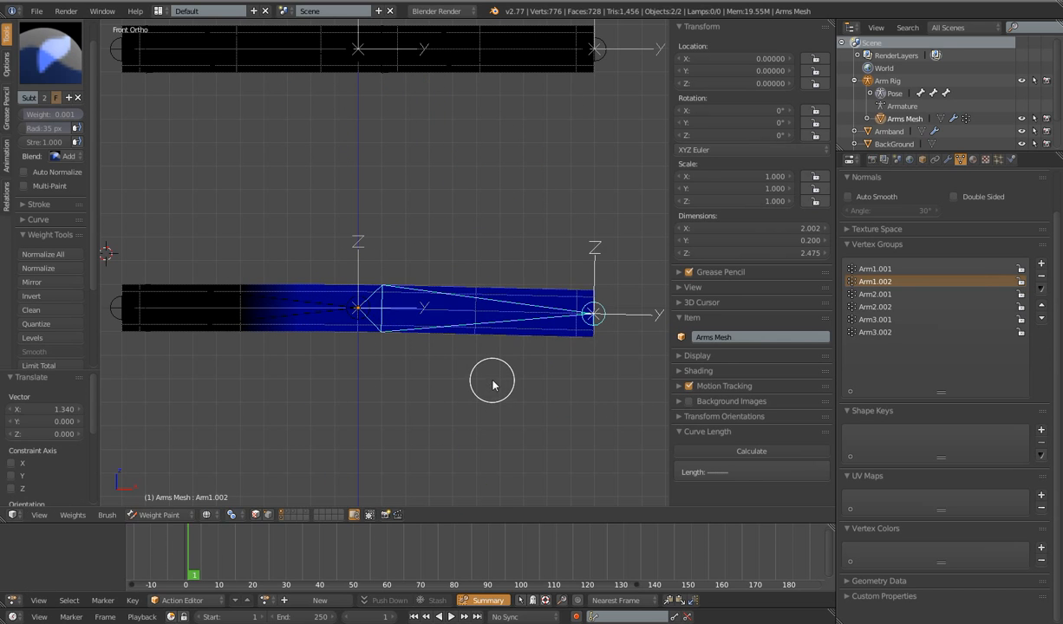
- Normalize the weights of a single vertex at the lowest arm's elbow and view the result in front-view Weight Paint mode
key(Tab)
scroll(407, 368, up, 4)
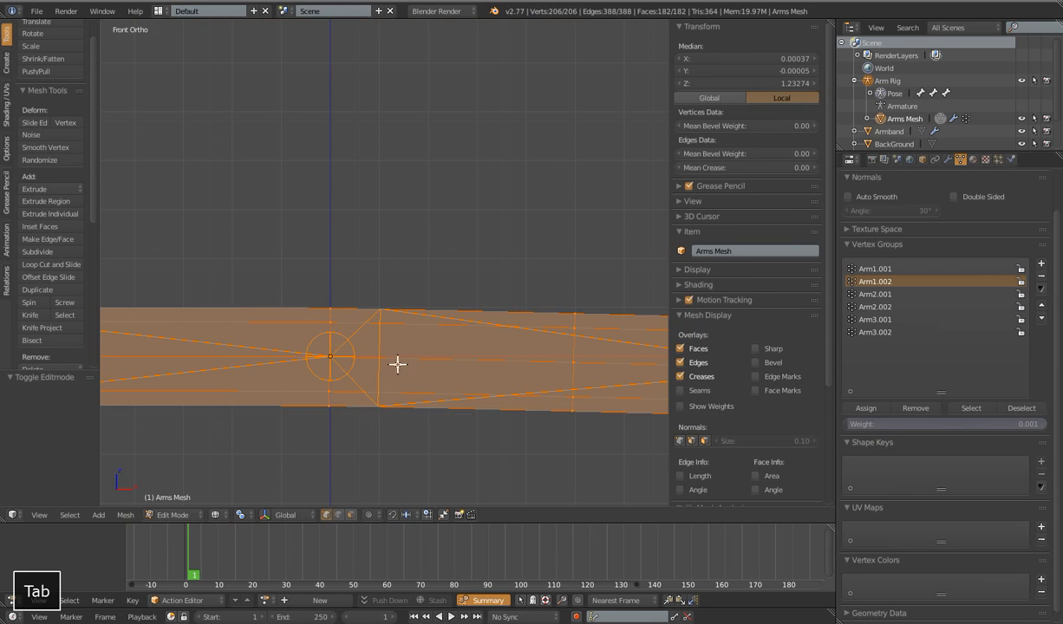
right_click(333, 354)
middle_drag(333, 354, 349, 394)
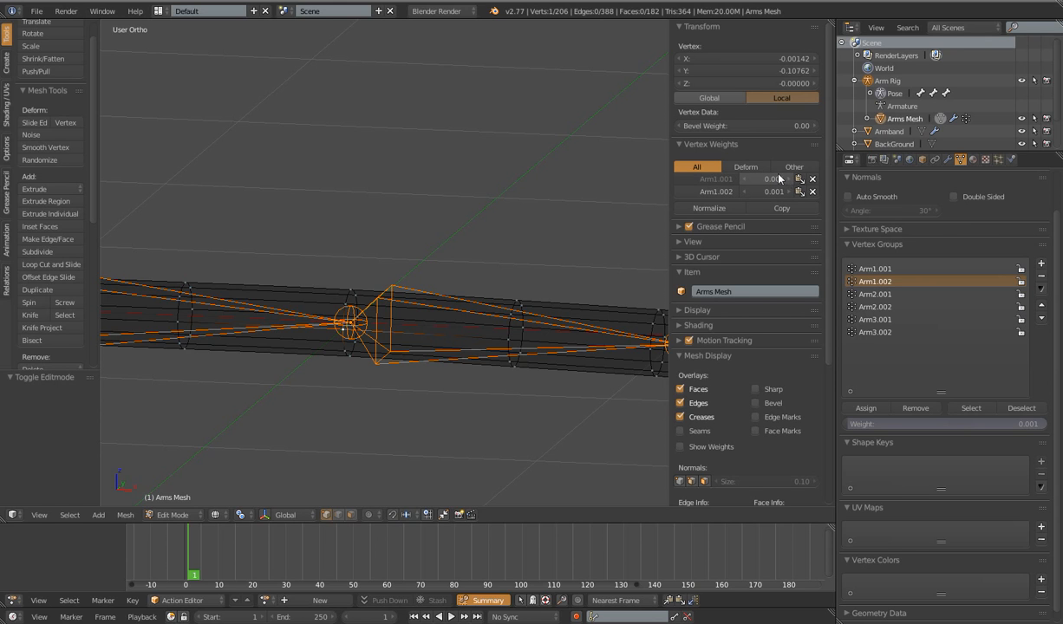
click(718, 209)
key(Tab)
scroll(416, 312, down, 3)
mouse_move(403, 328)
middle_down()
mouse_move(356, 328)
mouse_move(393, 326)
middle_up()
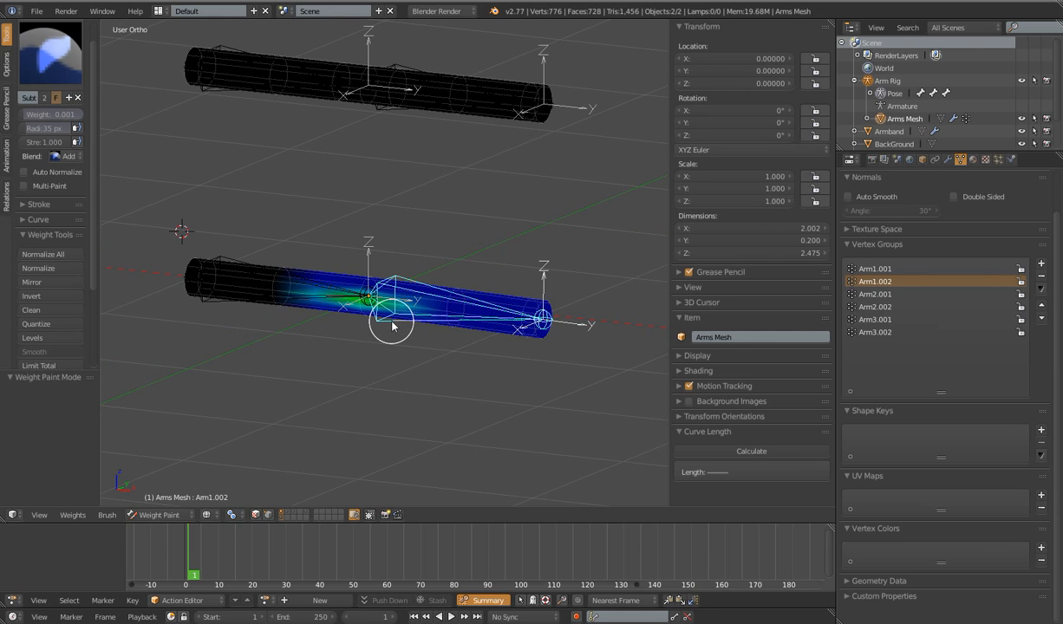
key(1)
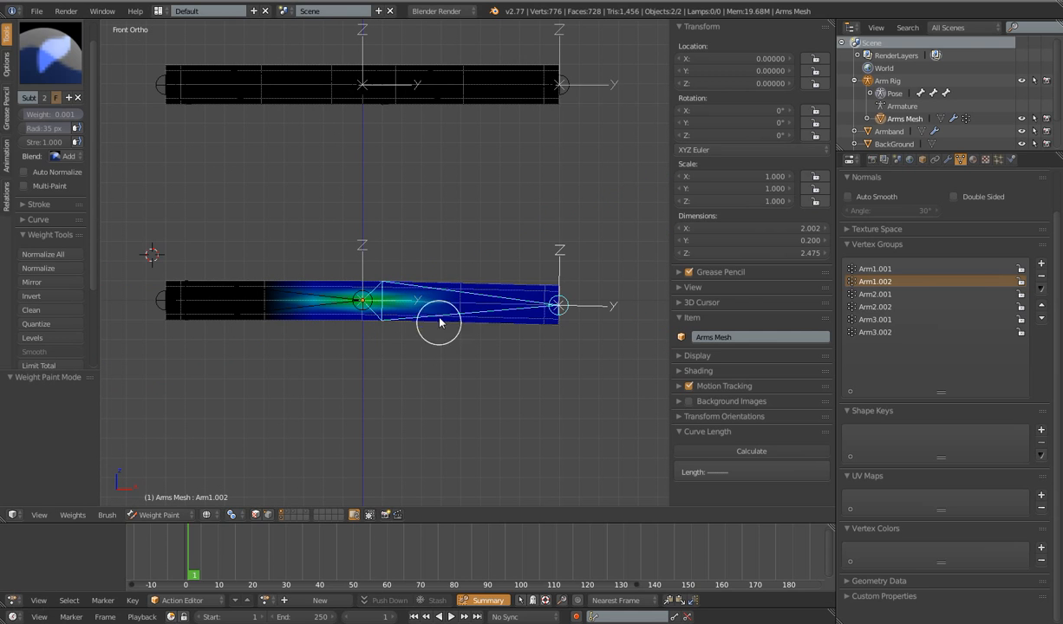
- Run Normalize All on every vertex of the arms mesh with the Deform Pose Bones subset and return to Weight Paint mode
key(Tab)
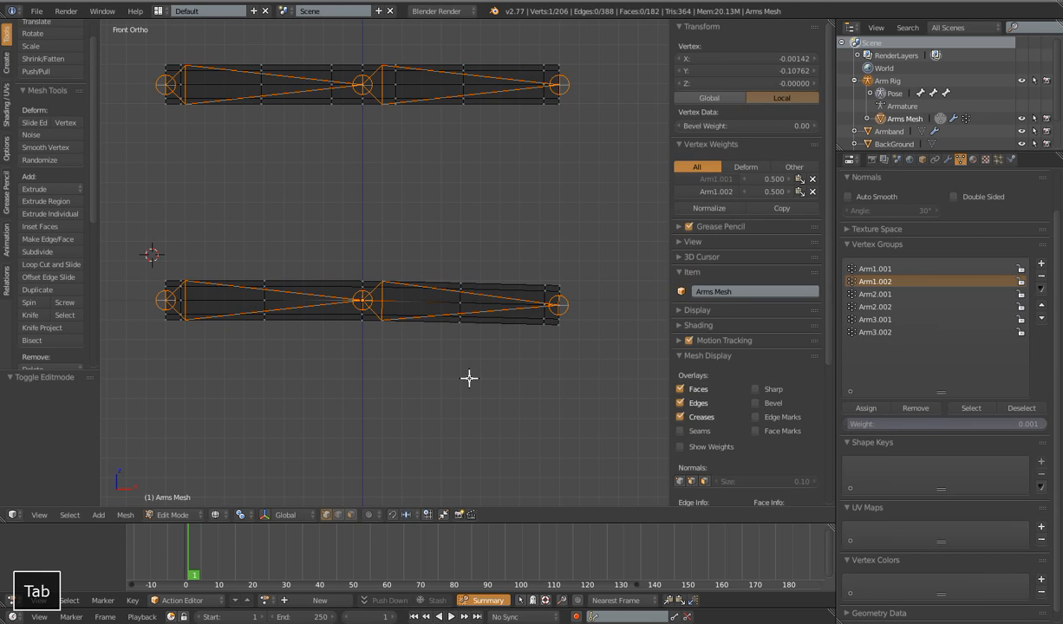
key(a)
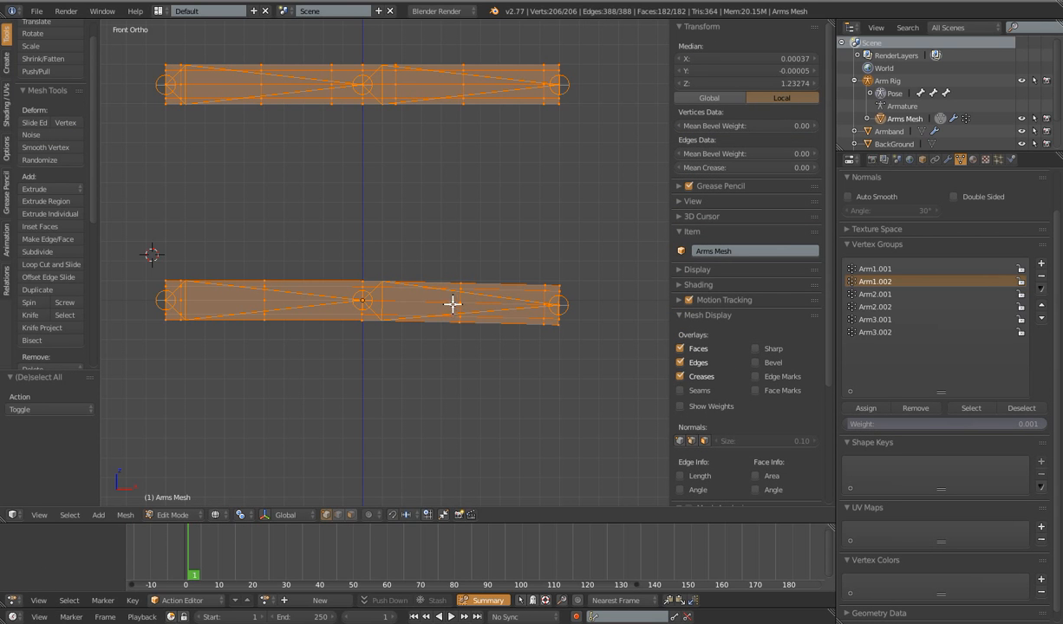
scroll(88, 161, down, 7)
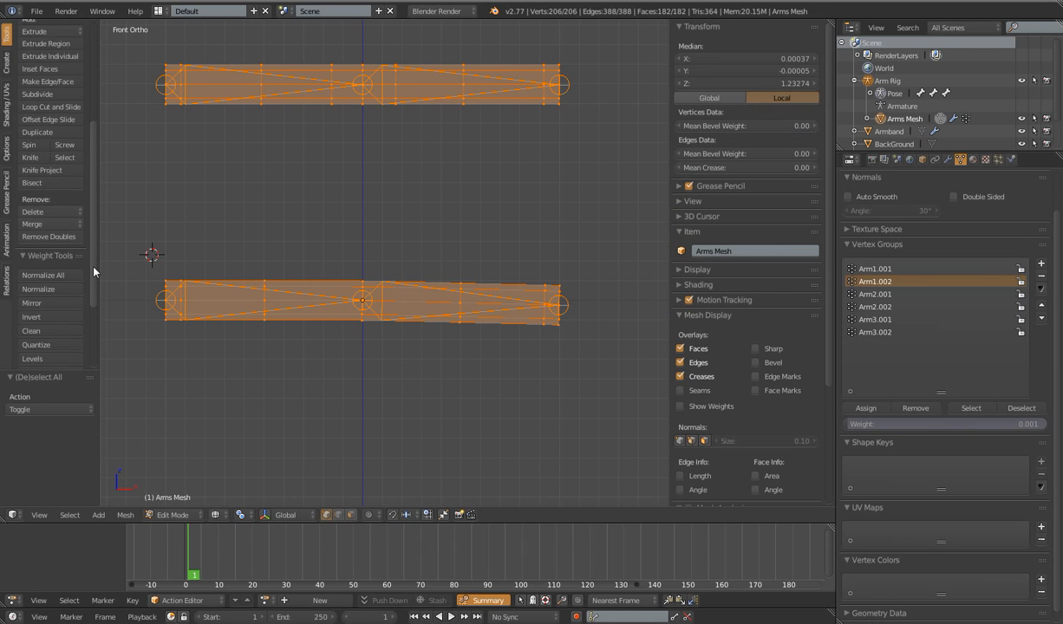
click(50, 195)
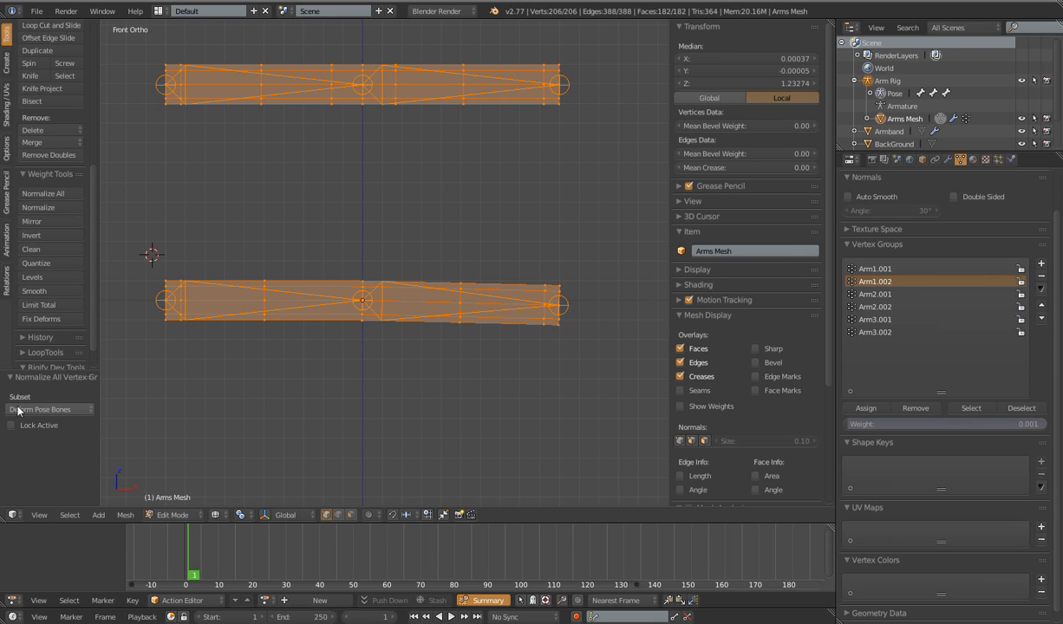
key(Tab)
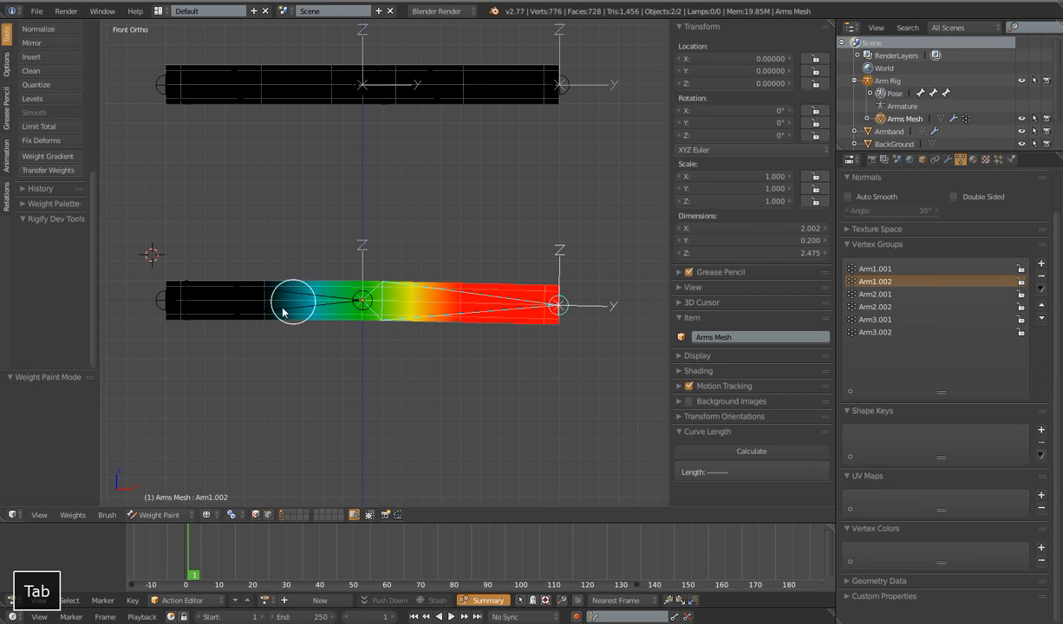
- Test the normalized elbow by rotating the Arm1.002 bone up and down, leaving it raised by about 6°
right_click(309, 299)
right_click(473, 293)
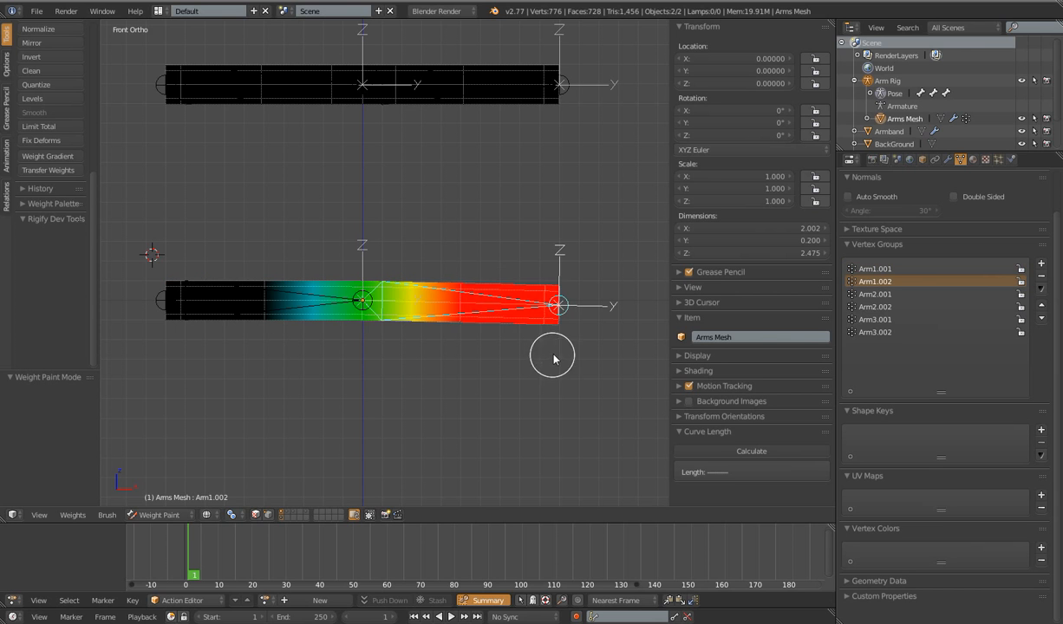
key(r)
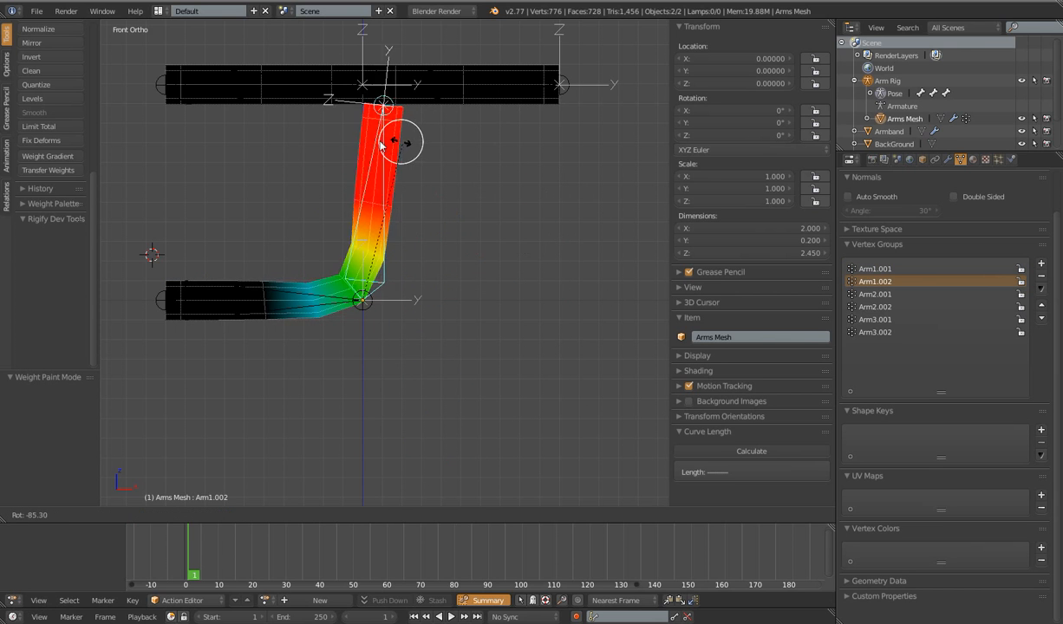
key(Escape)
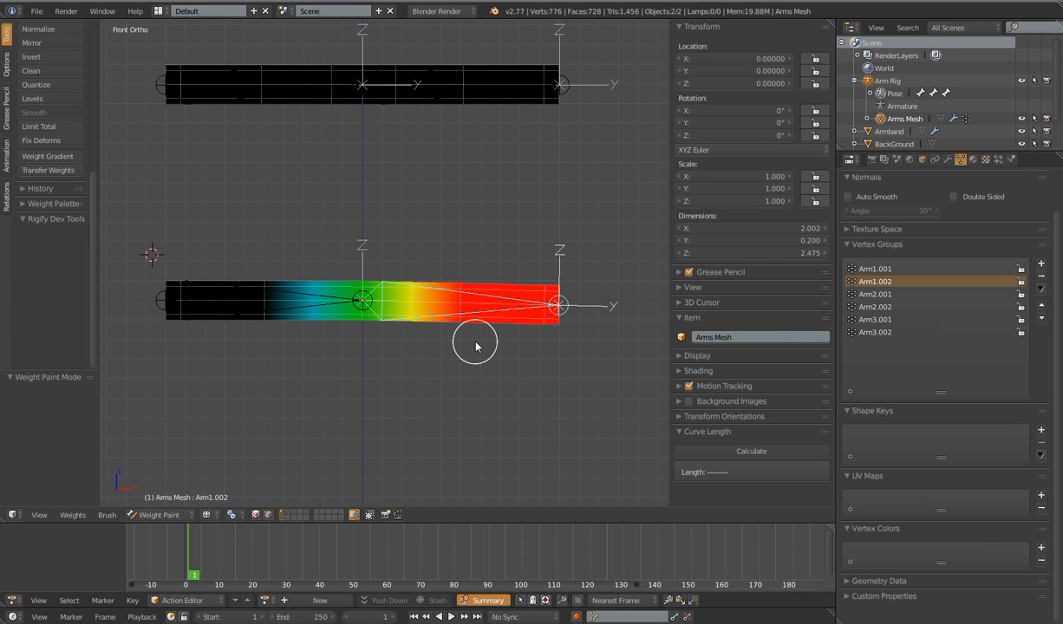
key(r)
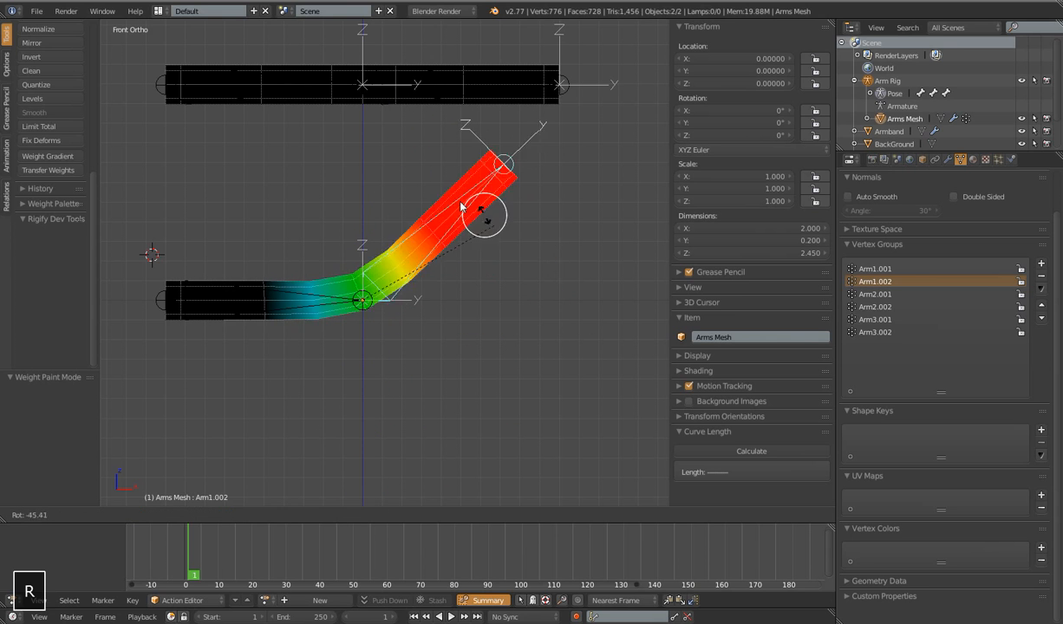
click(508, 292)
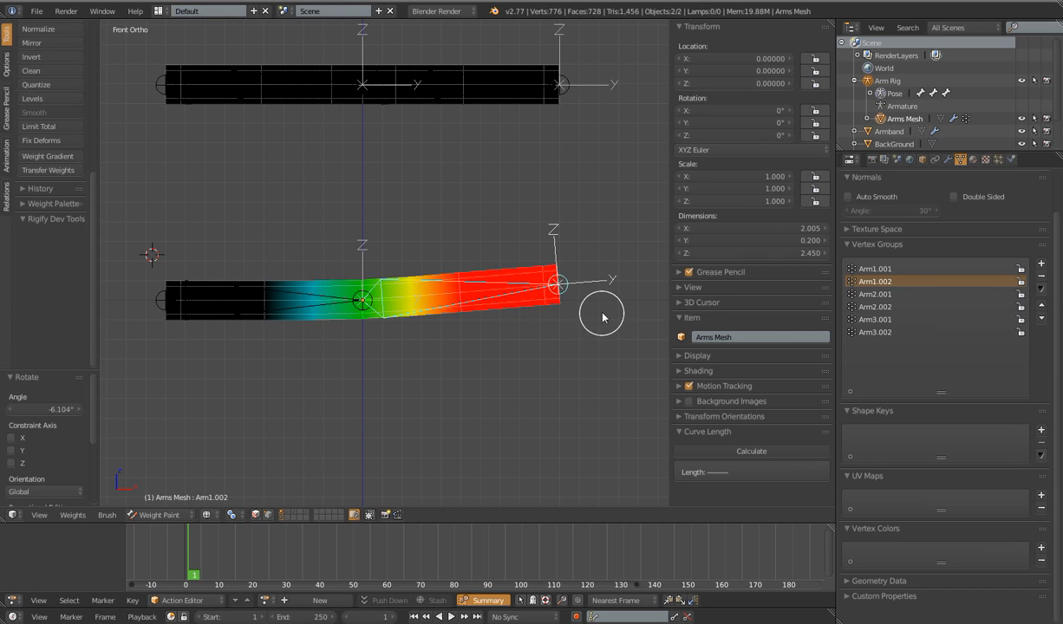
key(r)
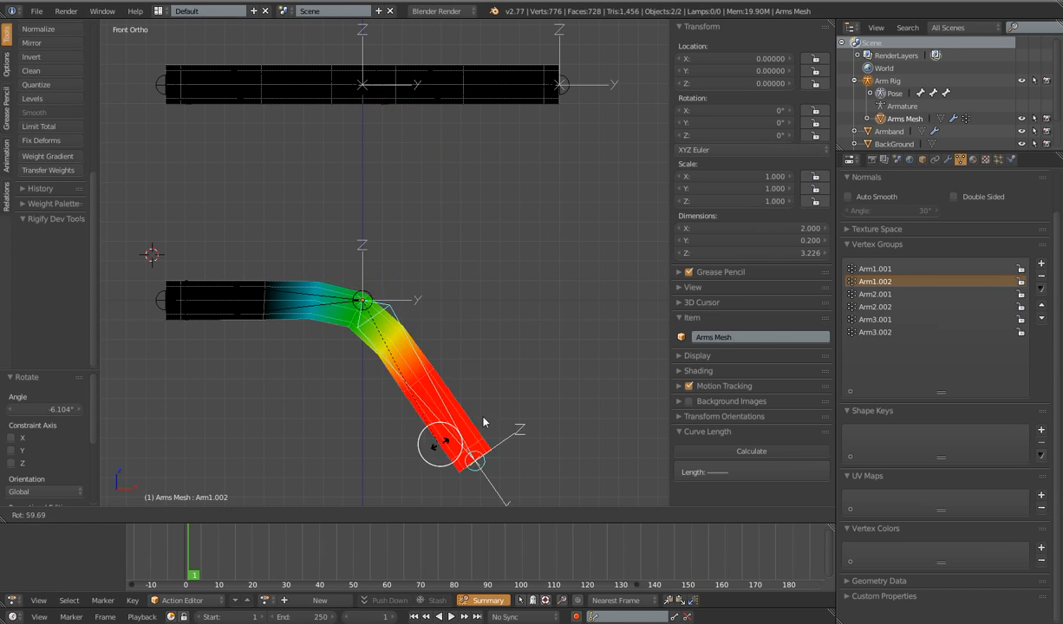
click(523, 329)
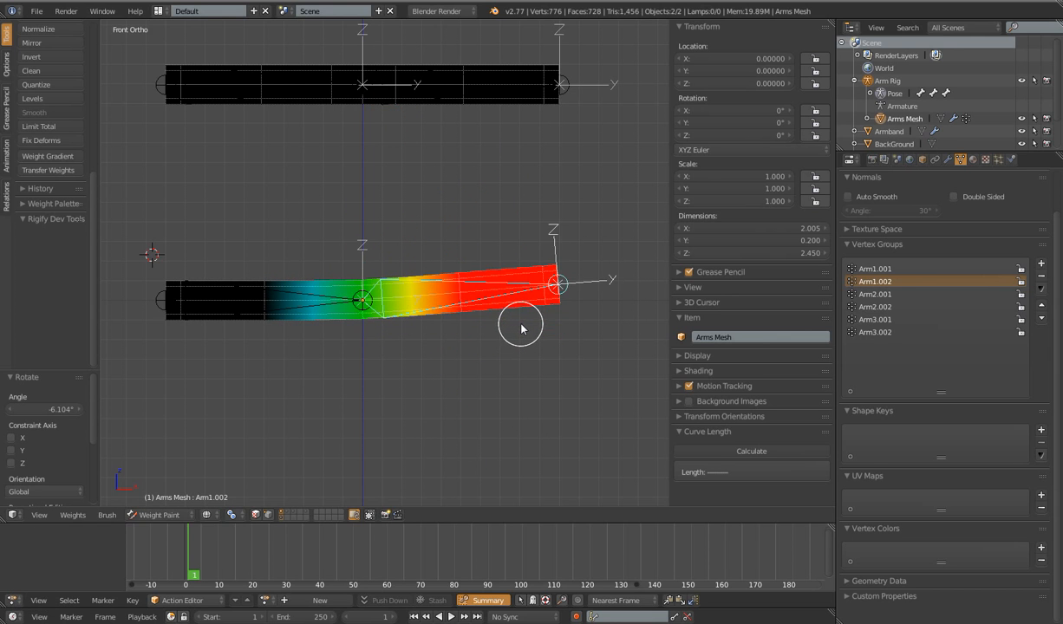
- Clear the rotation, location and scale of all the rig's bones and switch the arms mesh to Edit Mode
key(a)
key(alt+r)
key(alt+g)
key(alt+s)
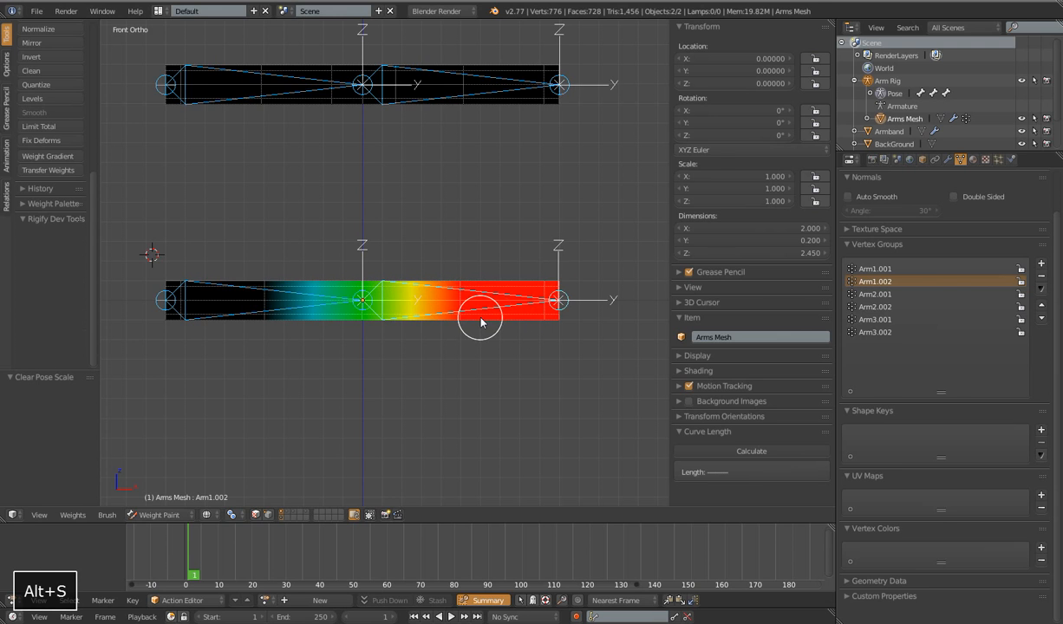
key(Tab)
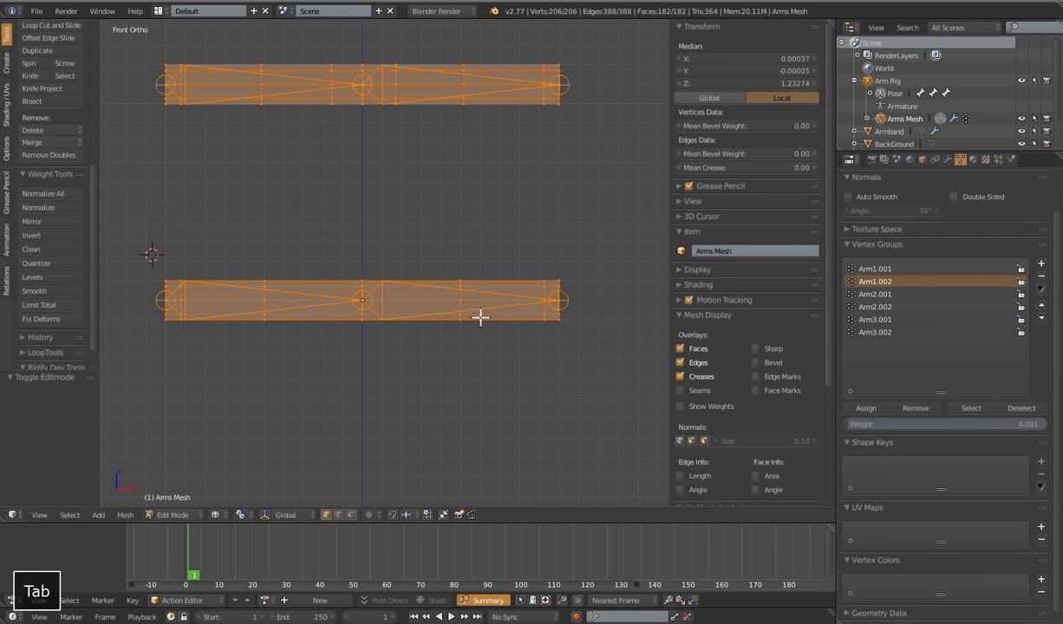
- Remove every vertex of the arms mesh from all vertex groups and select the Arm1.002 bone in Weight Paint mode
click(1042, 289)
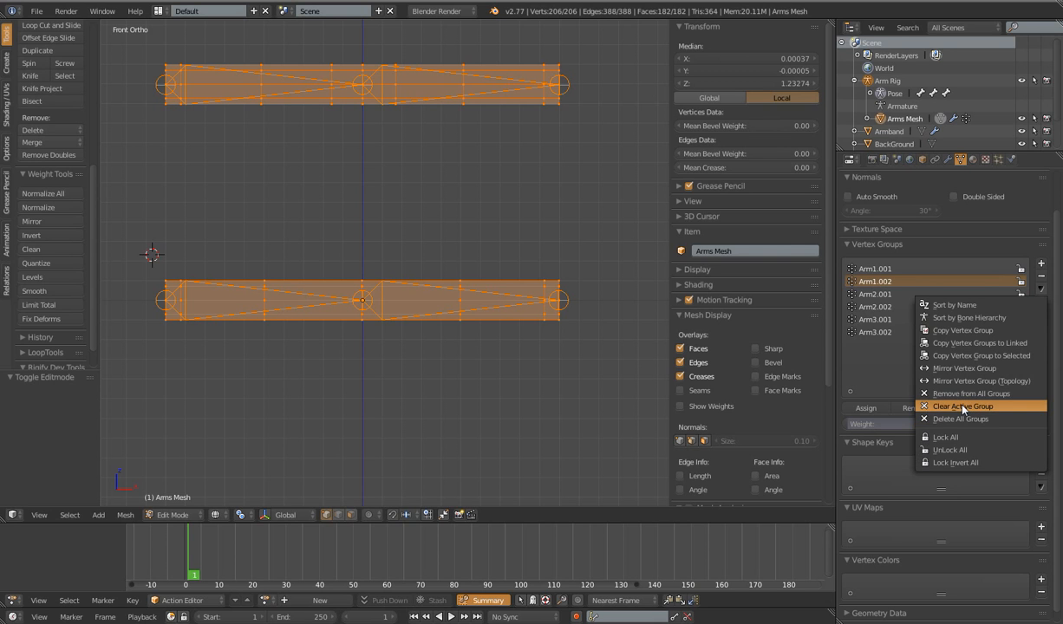
key(Tab)
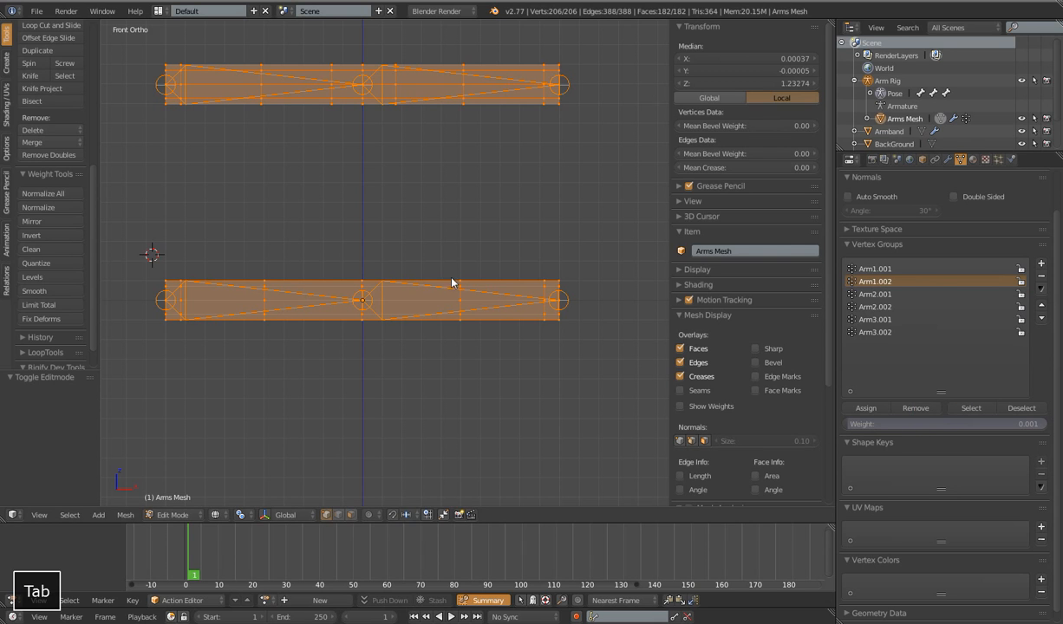
key(Tab)
right_click(425, 293)
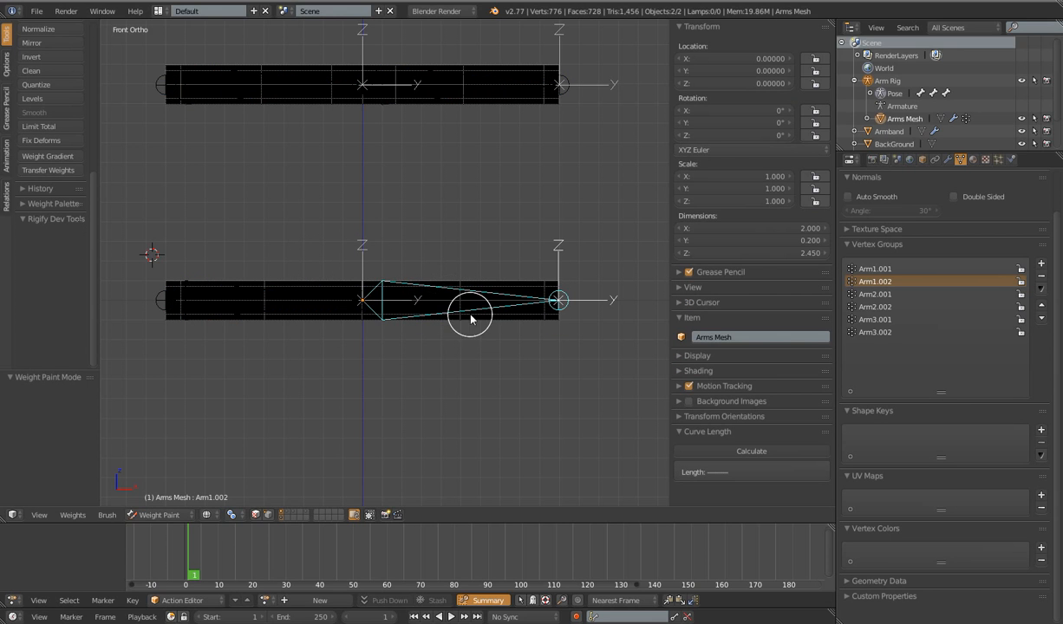
- Turn on Limit Selection to Visible so painting affects only the front of the lowest arm, and return to front view
shift+middle_drag(506, 357, 484, 351)
scroll(484, 350, up, 3)
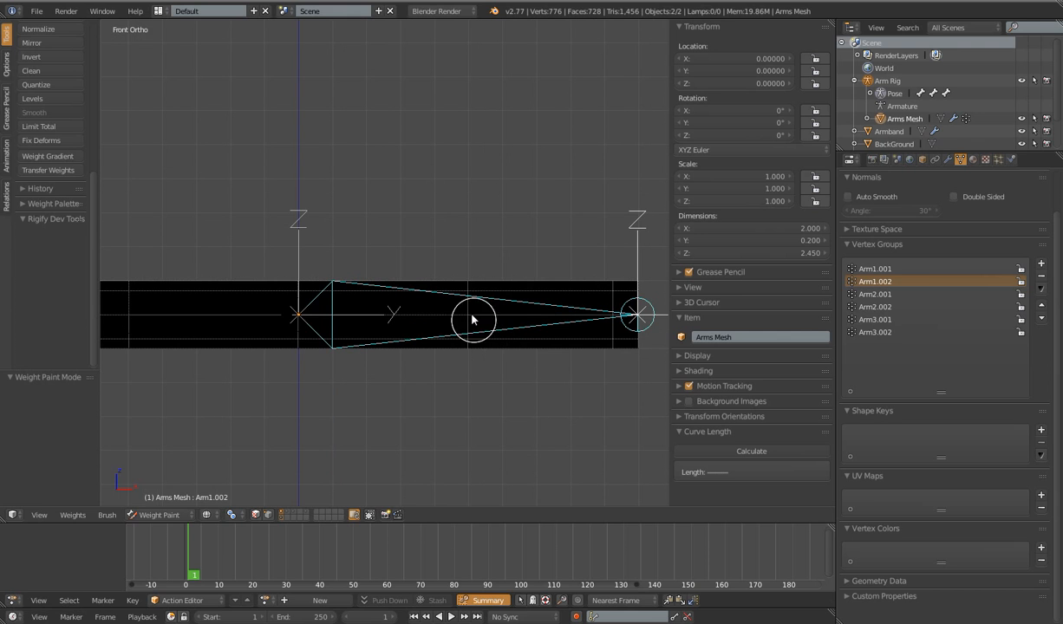
click(369, 515)
mouse_move(477, 438)
middle_down()
mouse_move(408, 467)
mouse_move(480, 445)
middle_up()
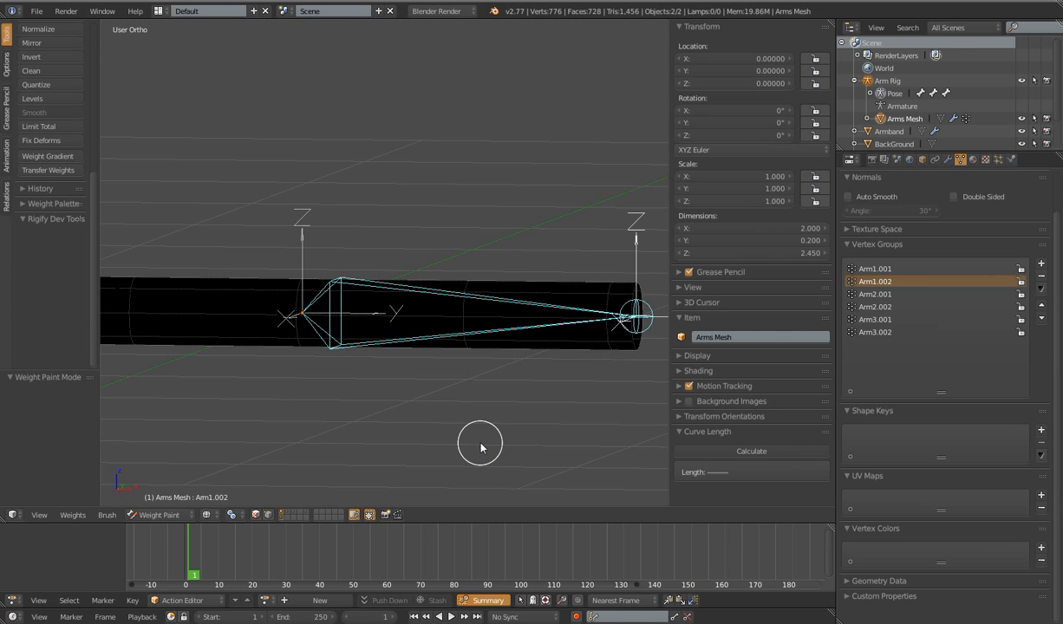
key(KP_1)
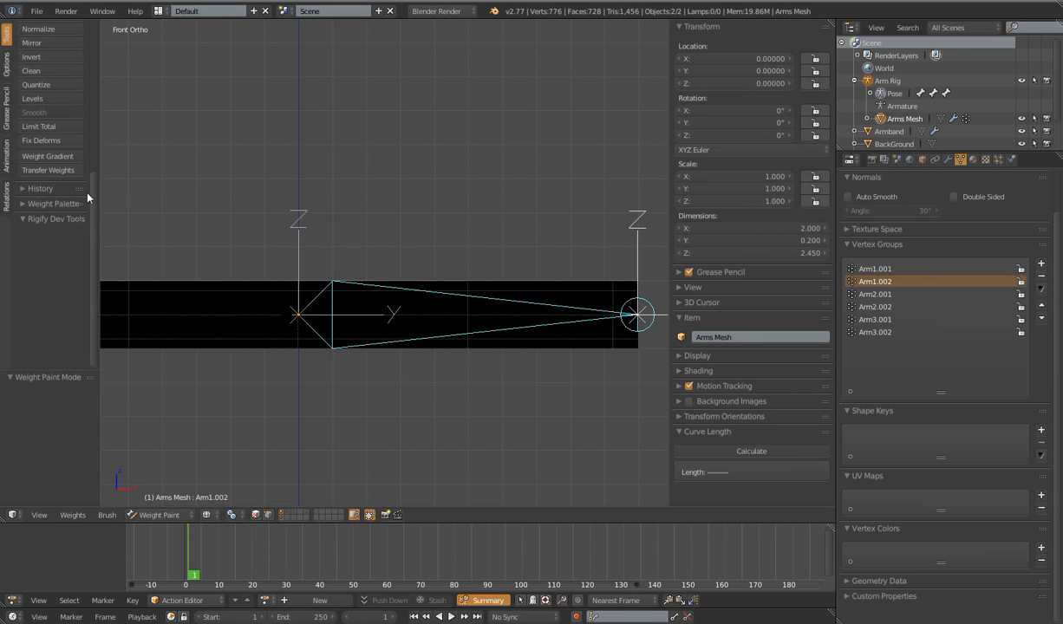
- Set the Add brush's weight to 1.000 and paint Arm1.002 onto one vertex halfway along the lowest arm's outer half
drag(93, 211, 90, 27)
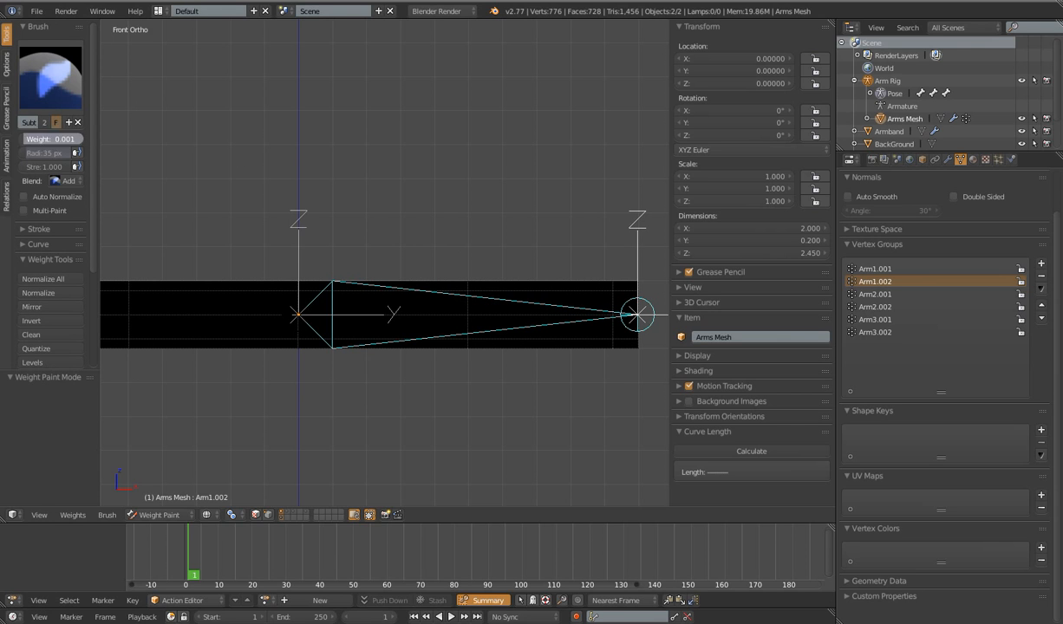
scroll(536, 356, up, 2)
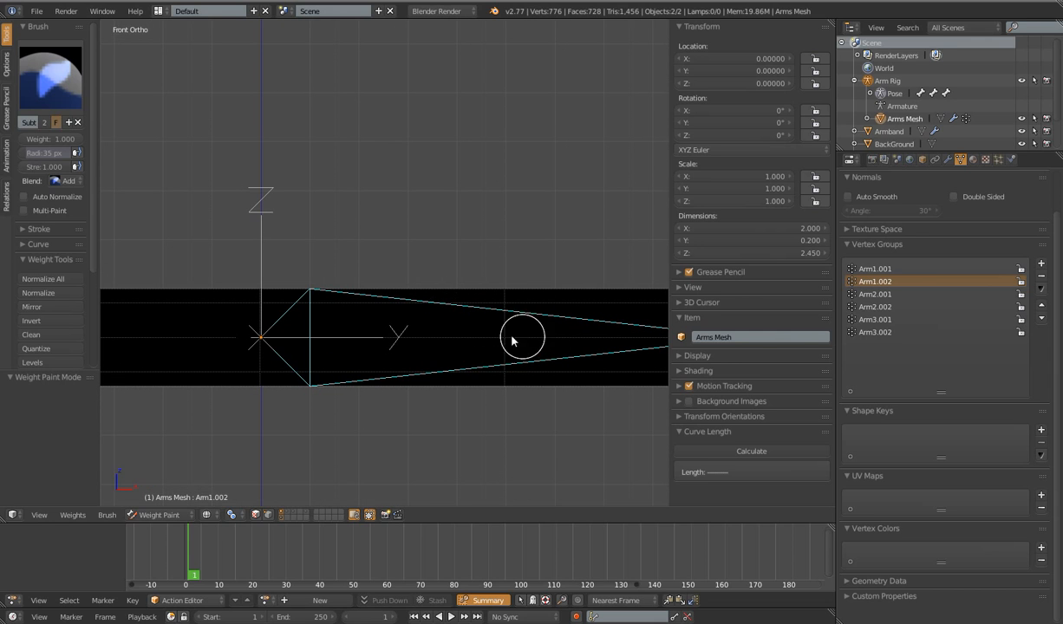
click(503, 340)
- Select the Arm1.001 bone and paint its full weight onto the same middle vertex of the lowest arm's outer half
scroll(505, 339, down, 6)
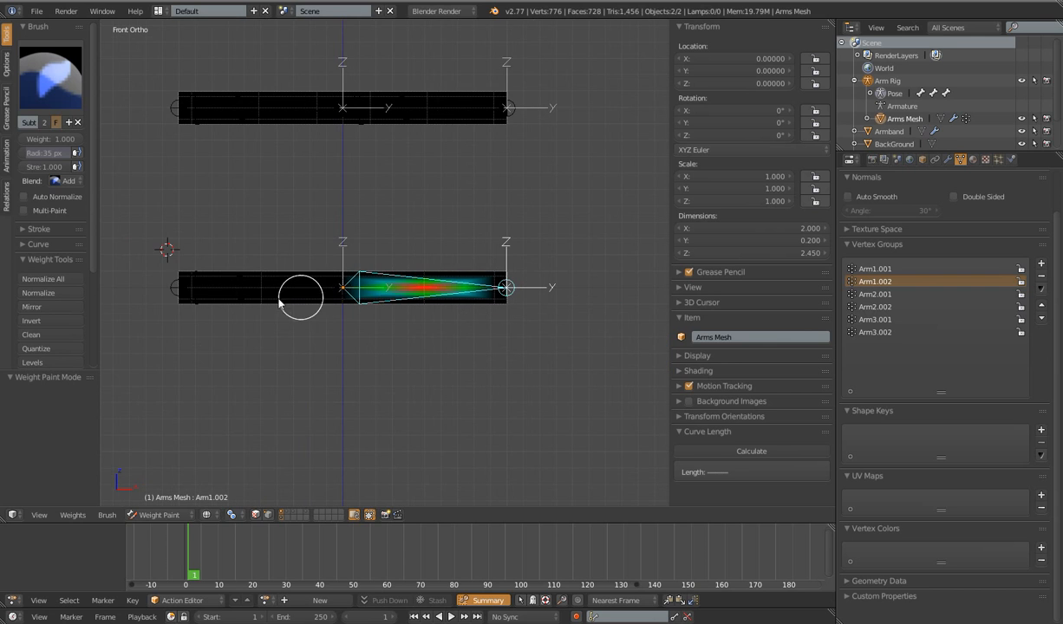
right_click(167, 287)
scroll(399, 345, up, 6)
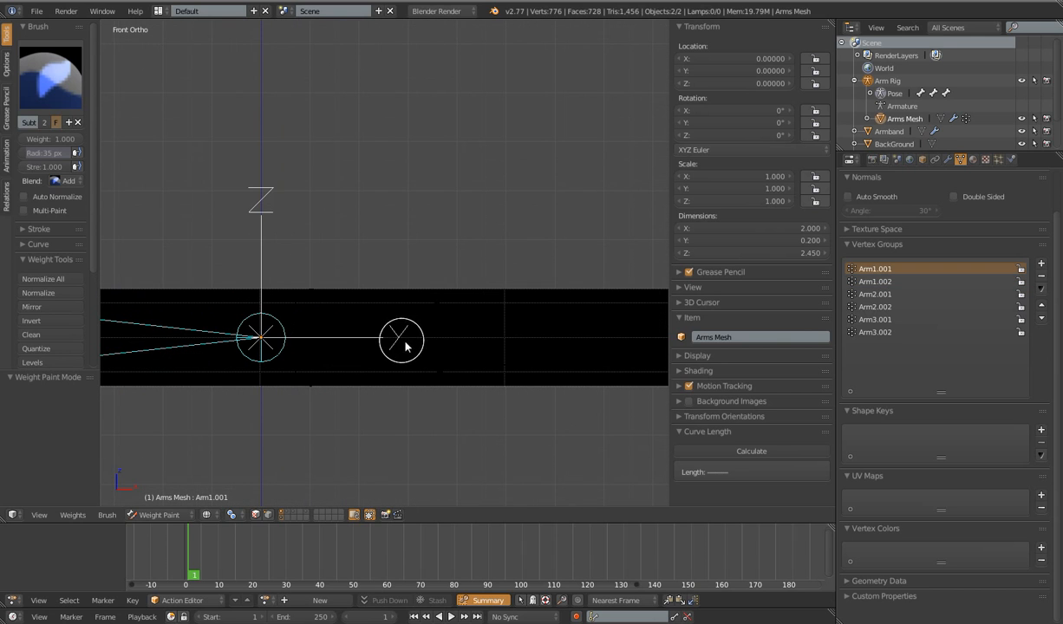
click(505, 342)
- Select the Arm2.002 bone on the arm above and paint its full weight onto the same vertex of the lowest arm
scroll(503, 330, down, 4)
shift+scroll(497, 277, up, 3)
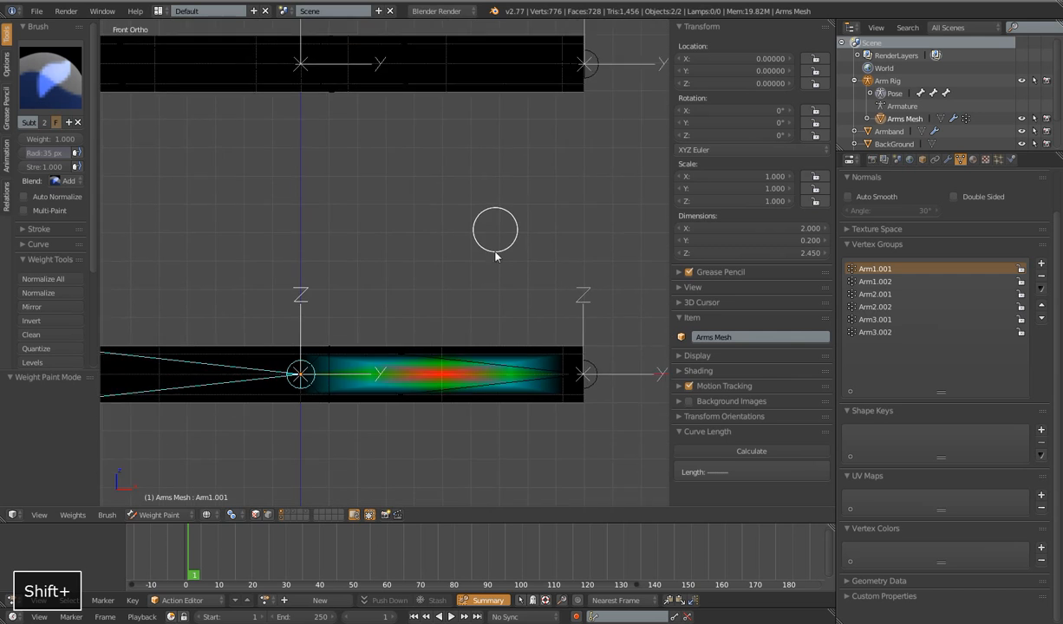
scroll(485, 227, down, 3)
right_click(507, 161)
scroll(458, 355, up, 3)
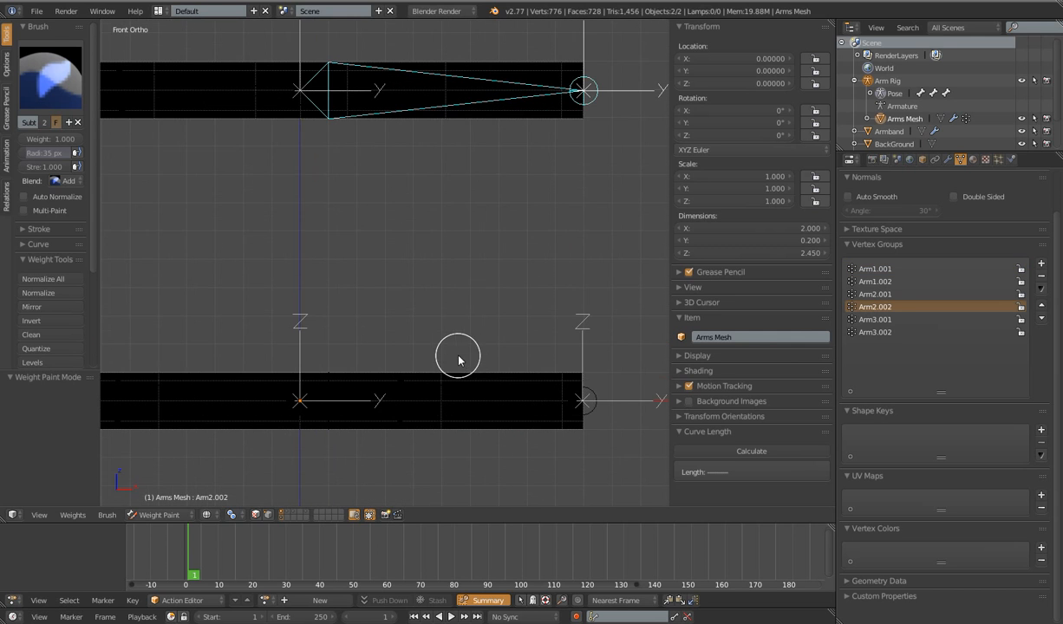
scroll(444, 406, up, 3)
shift+scroll(487, 351, down, 3)
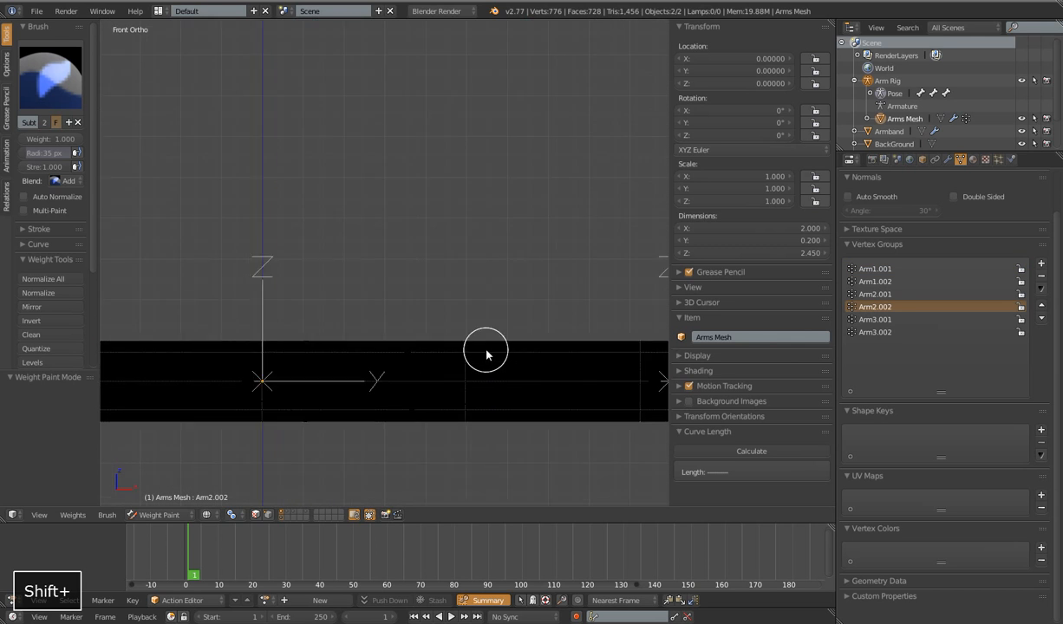
click(486, 411)
- Select the Arm2.001 bone and paint its full weight onto the same vertex of the lowest arm
scroll(429, 265, down, 5)
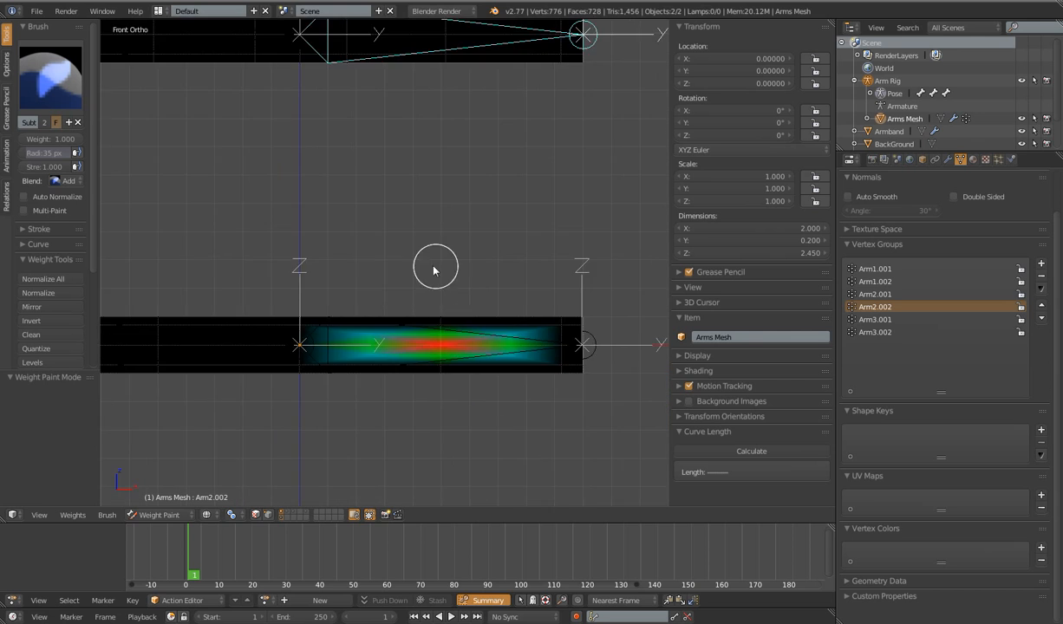
right_click(121, 106)
shift+scroll(418, 214, down, 3)
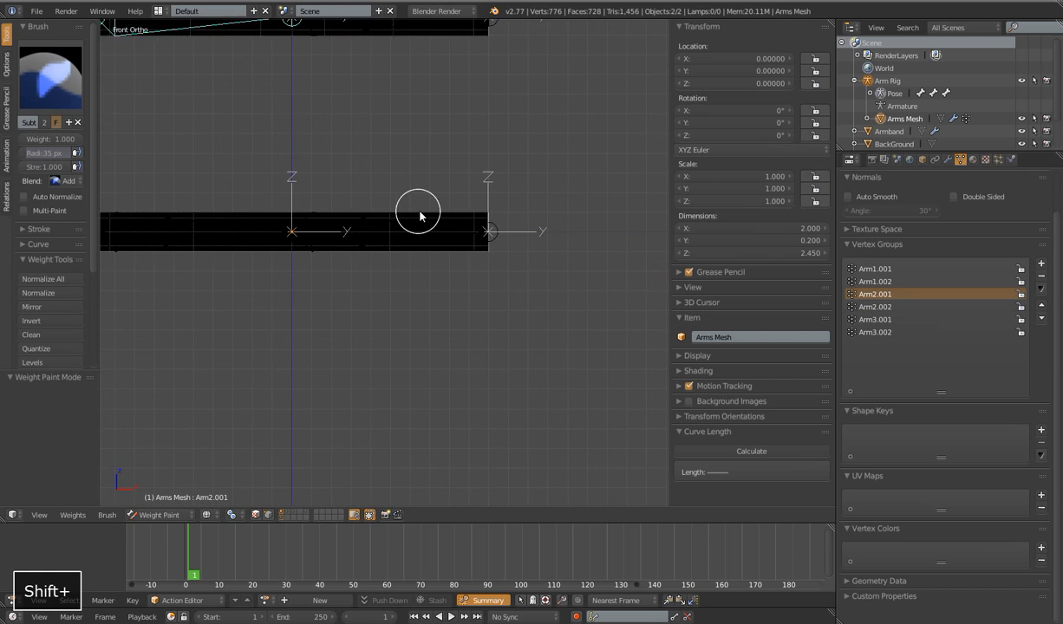
scroll(419, 202, up, 5)
shift+scroll(419, 229, up, 2)
scroll(420, 171, up, 2)
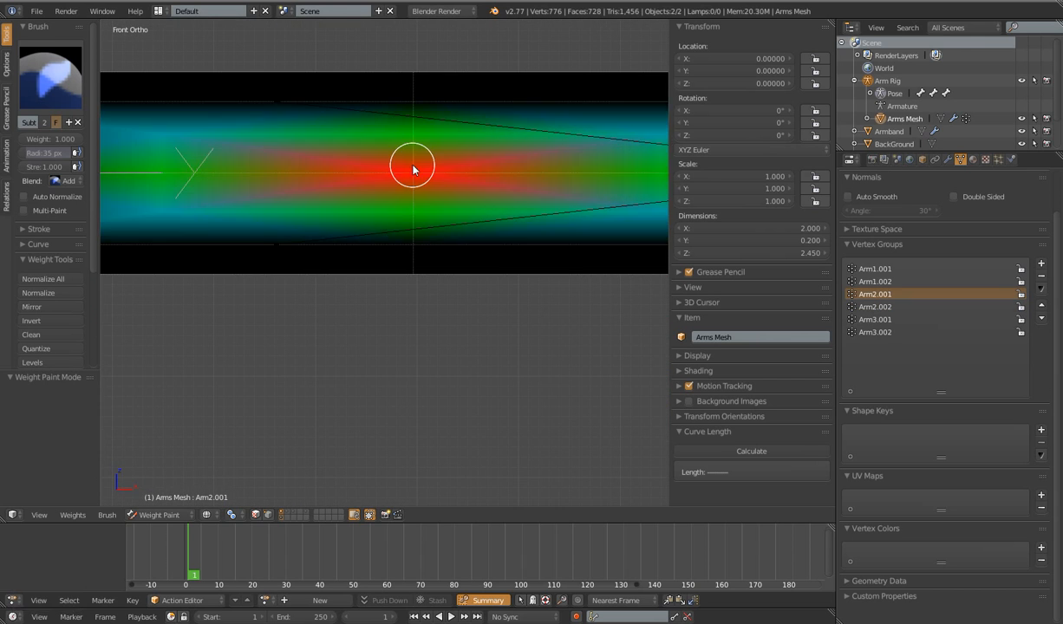
- Select the painted vertex in Edit Mode to examine its vertex weights, and return to front-view Weight Paint mode
scroll(416, 171, down, 8)
key(Tab)
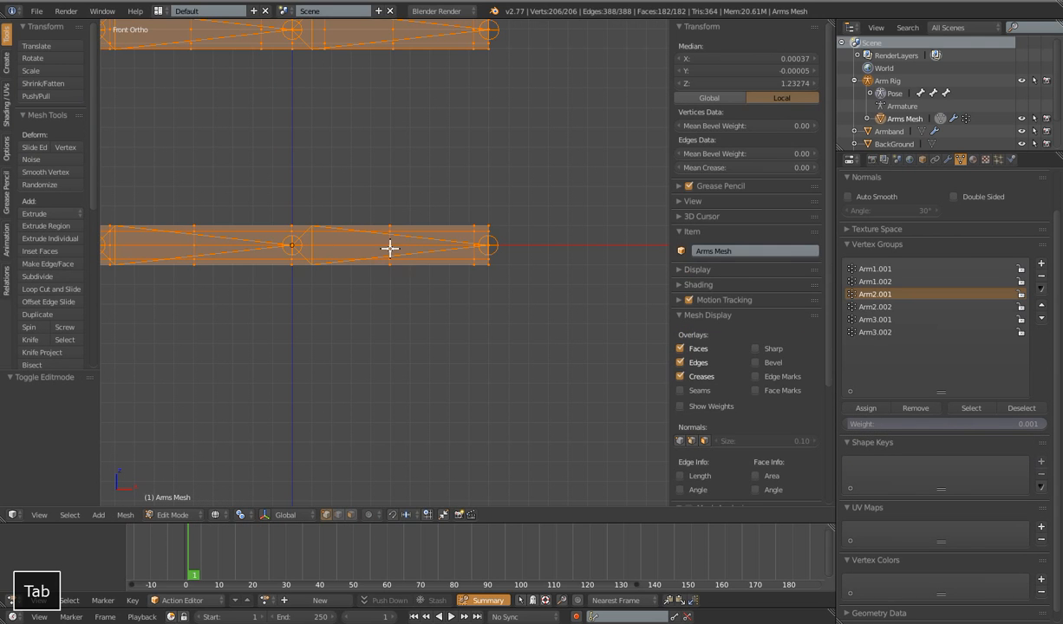
right_click(390, 246)
middle_drag(415, 244, 538, 280)
right_click(387, 247)
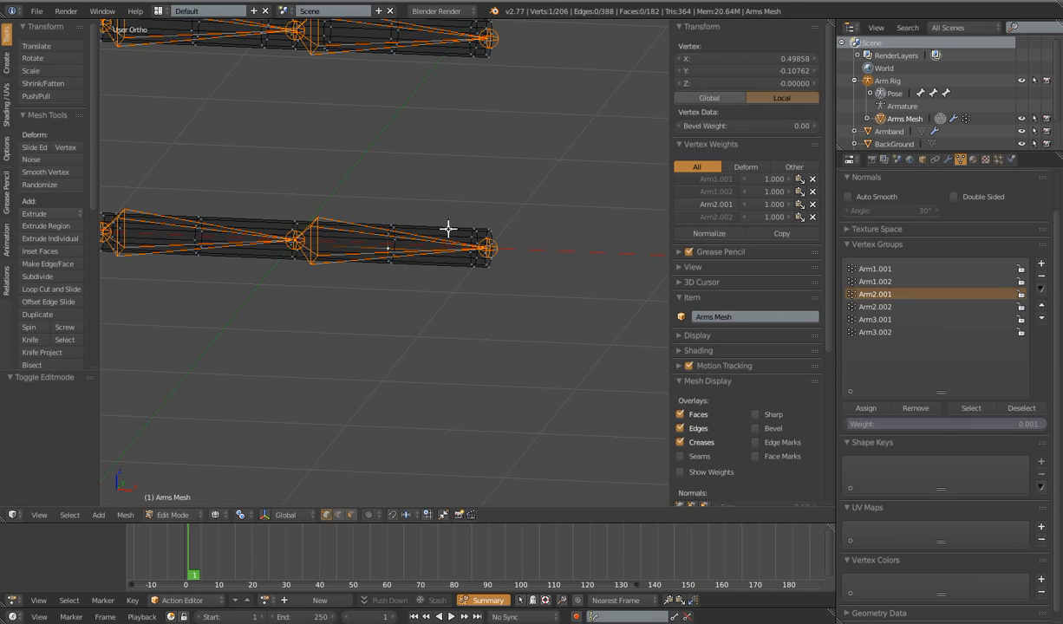
key(KP_1)
key(Tab)
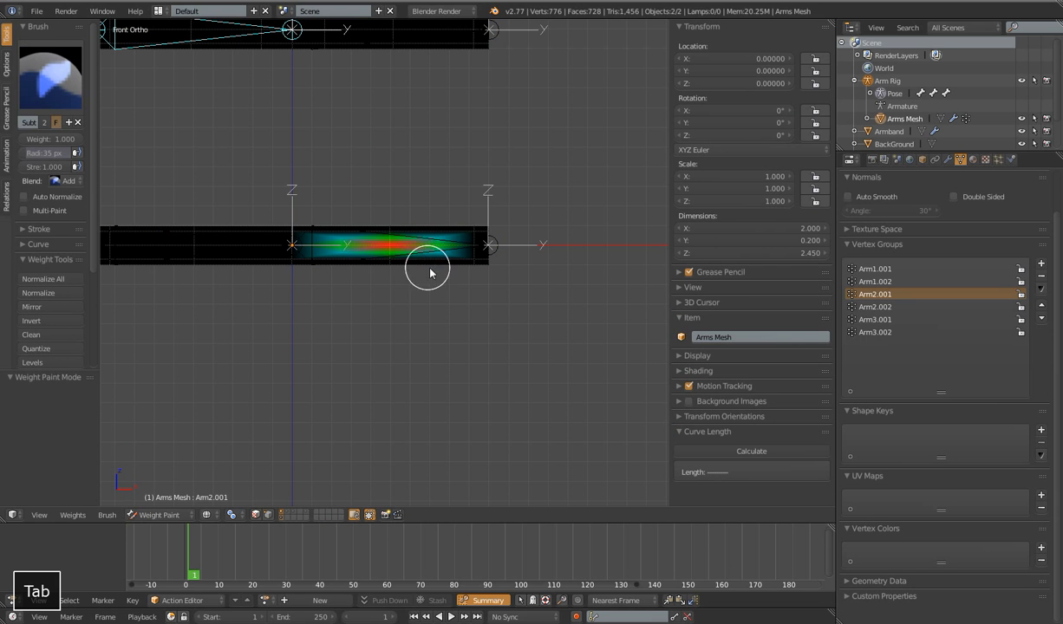
- Try rotating the Arm1.002 bone upward by about 20° to test how the vertex painted for four bones follows
right_click(490, 241)
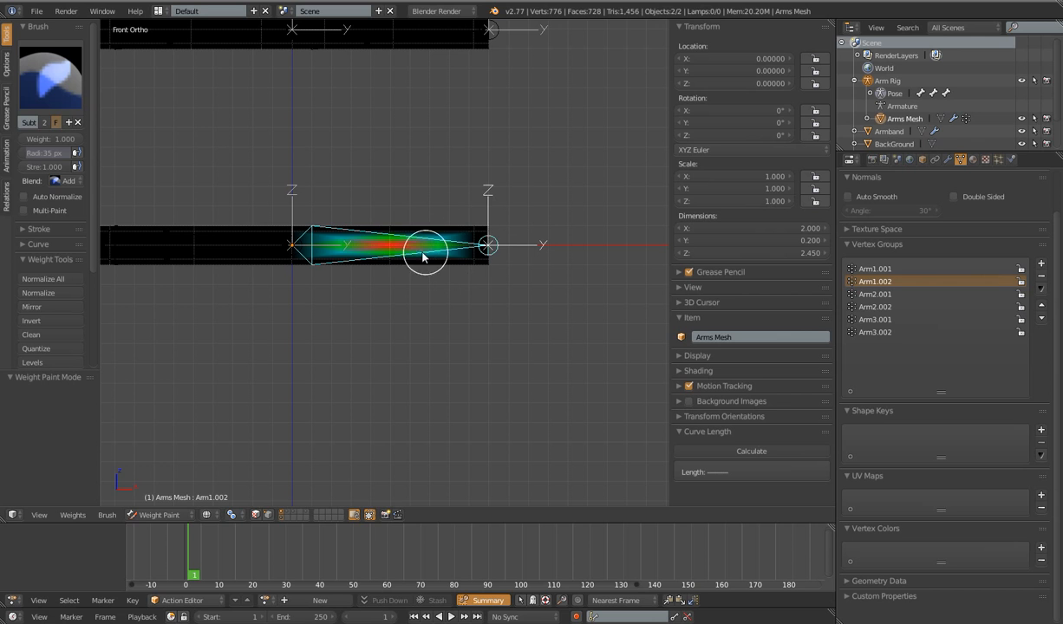
key(r)
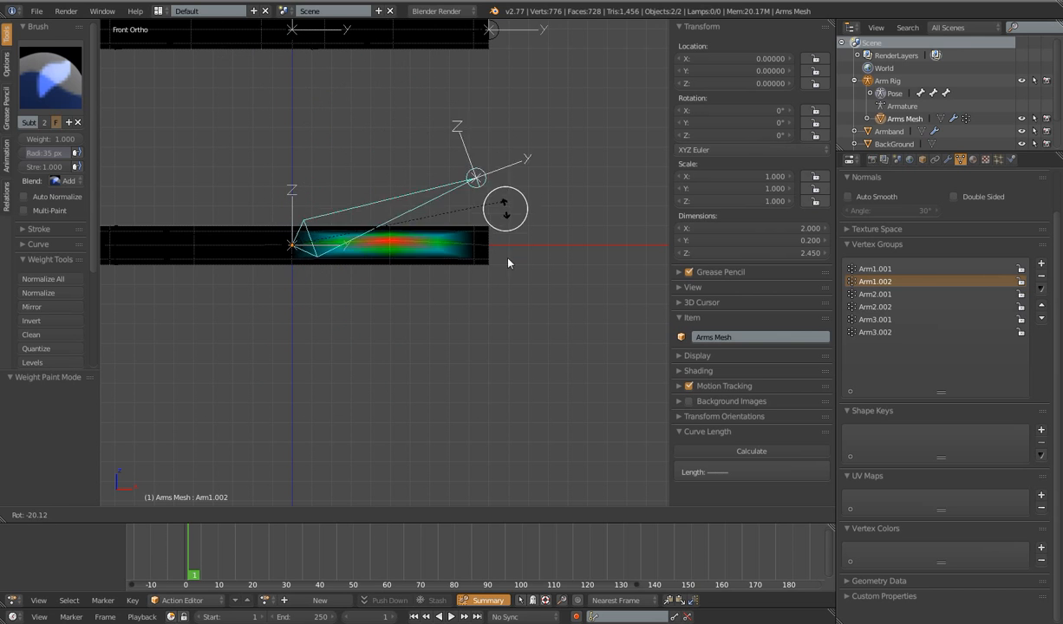
right_click(414, 319)
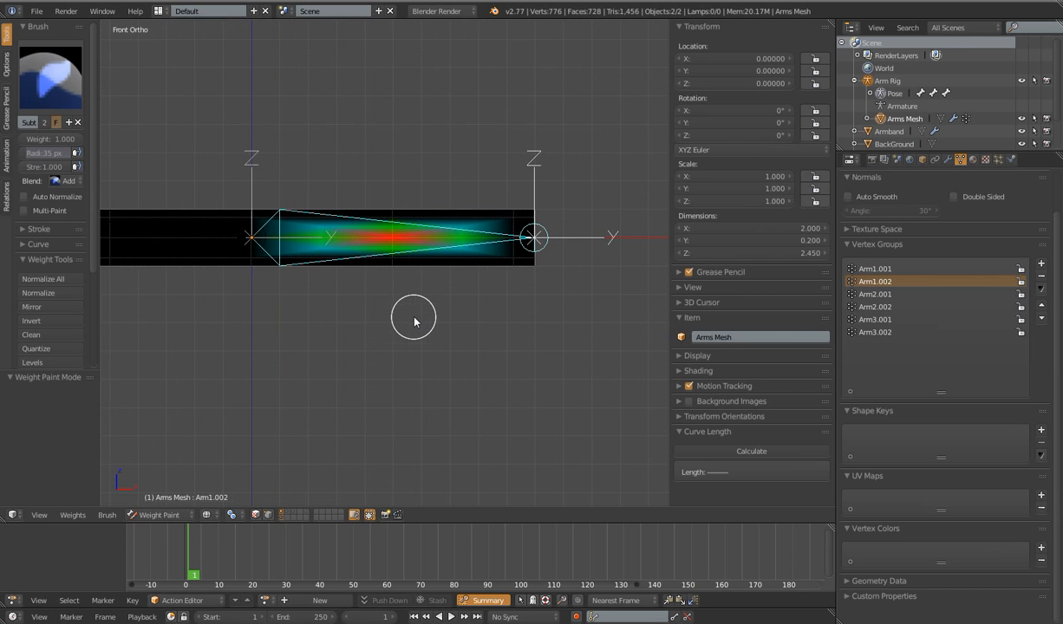
- Normalize the vertex weights of the selected lowest-arm vertex in Edit Mode
key(Tab)
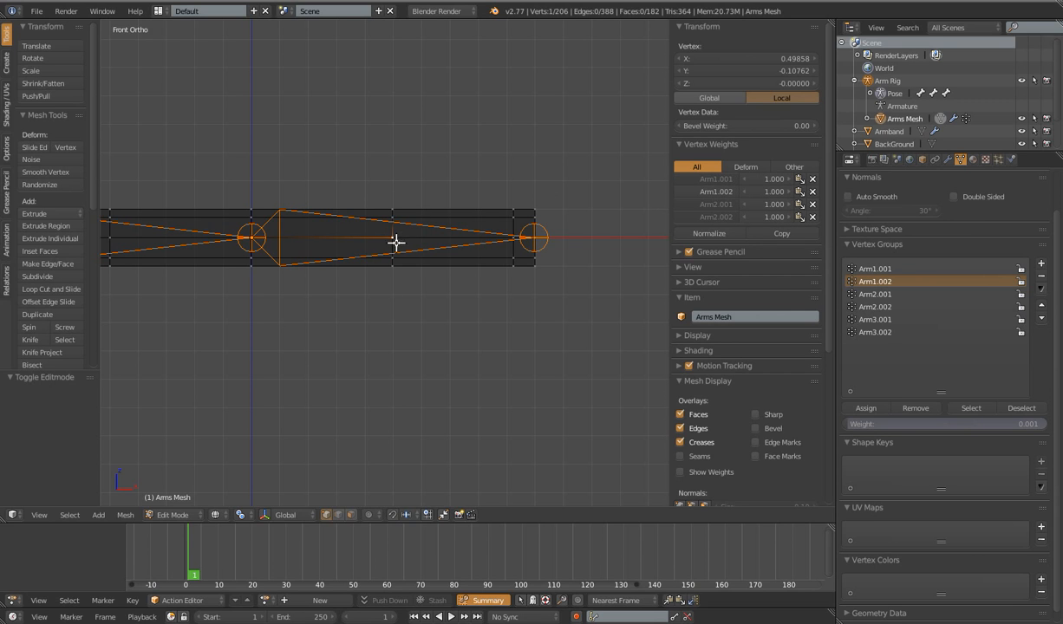
scroll(396, 242, down, 4)
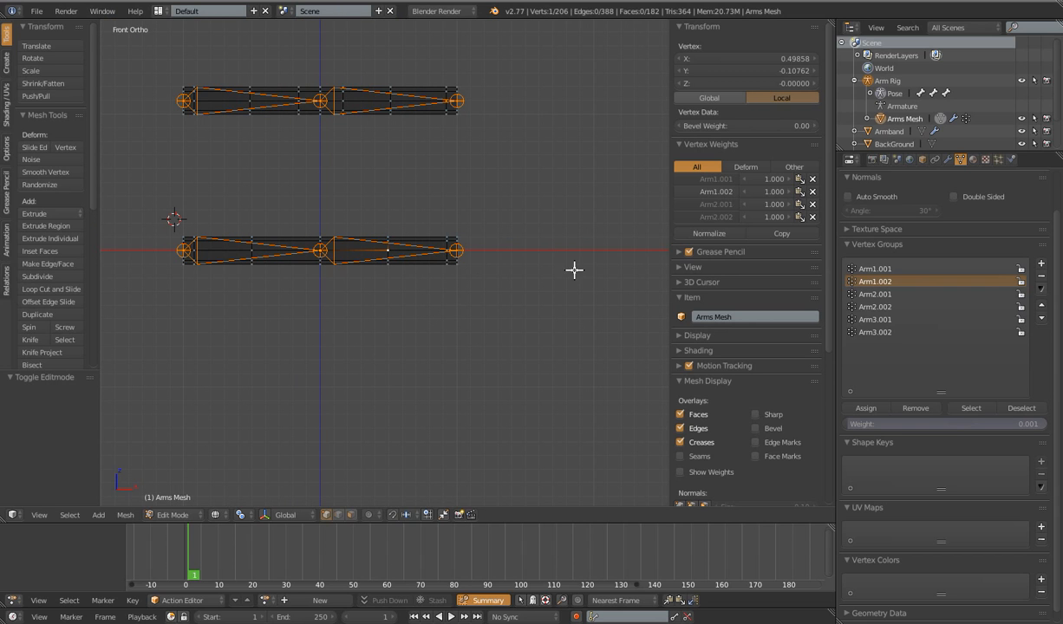
click(719, 236)
- Select every vertex of the arms mesh and delete all of its vertex groups
key(a)
key(a)
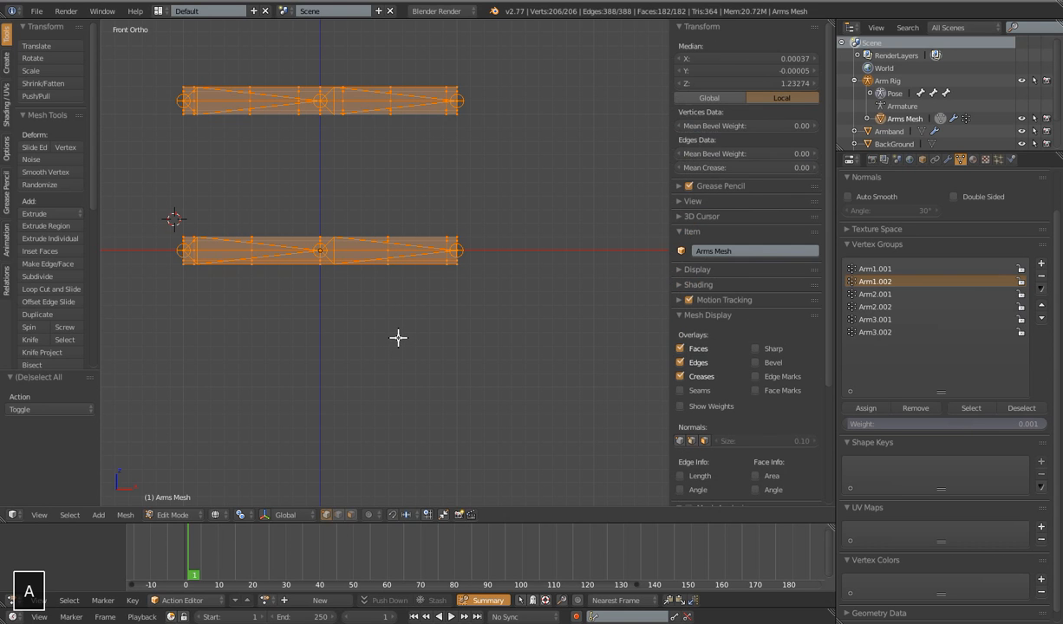
click(1040, 289)
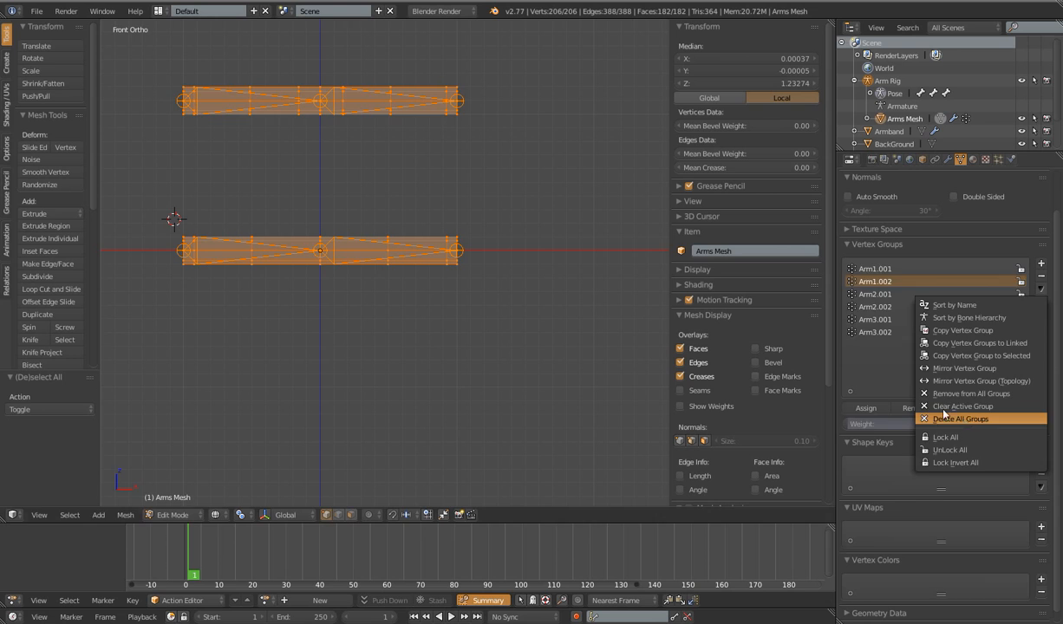
click(957, 420)
scroll(474, 367, down, 4)
- Switch the arms mesh to Object Mode and show the viewport in solid shading
click(173, 515)
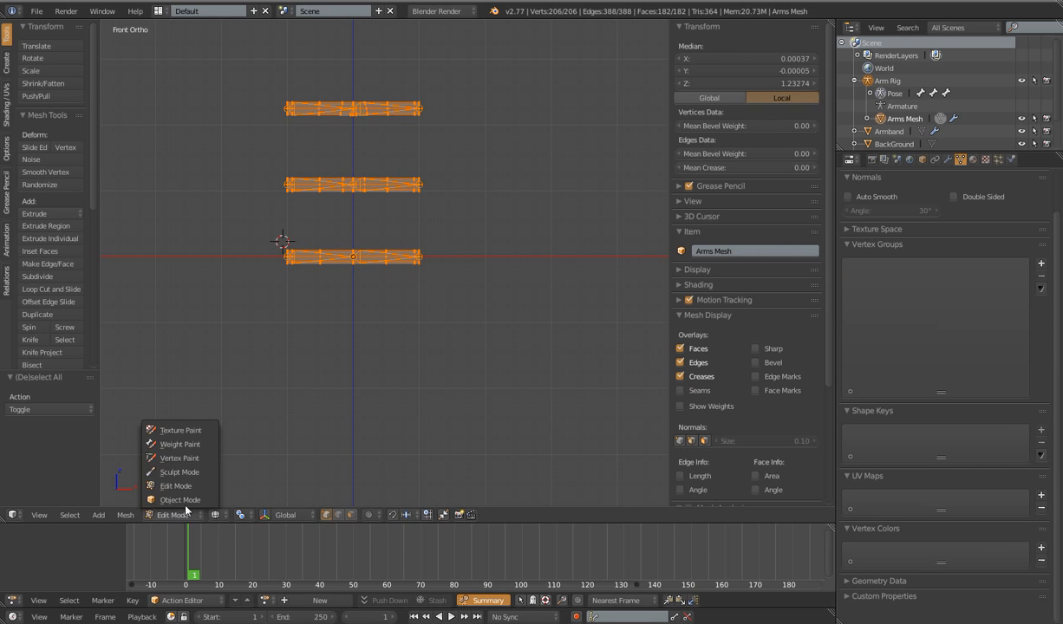
click(177, 483)
scroll(415, 319, up, 4)
key(z)
scroll(418, 316, up, 3)
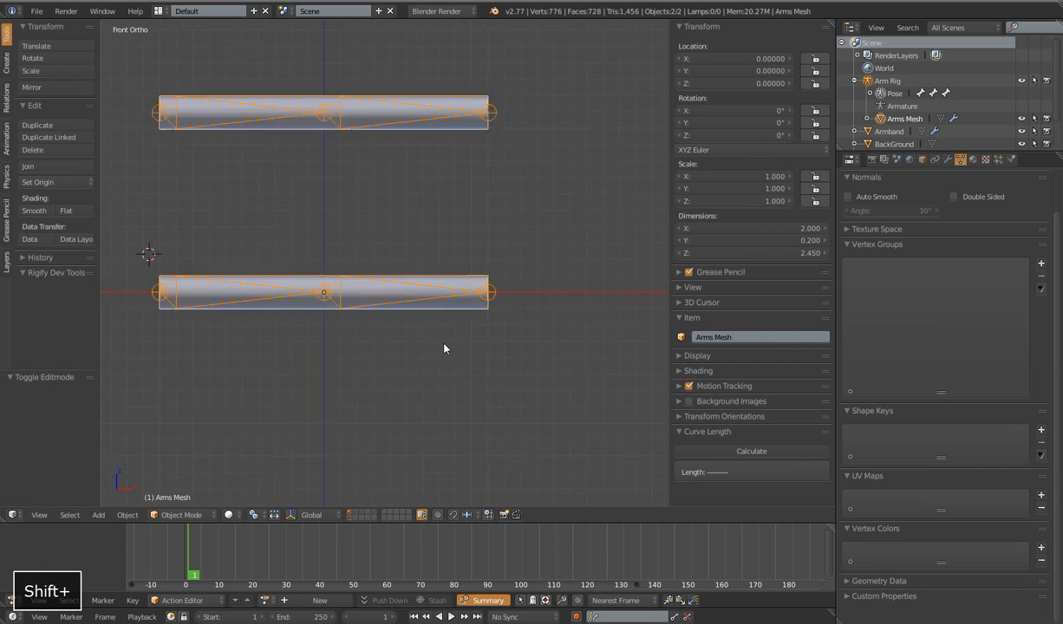
- Add the Arm Rig to the selection and parent the arms mesh to it With Automatic Weights
shift+right_click(511, 287)
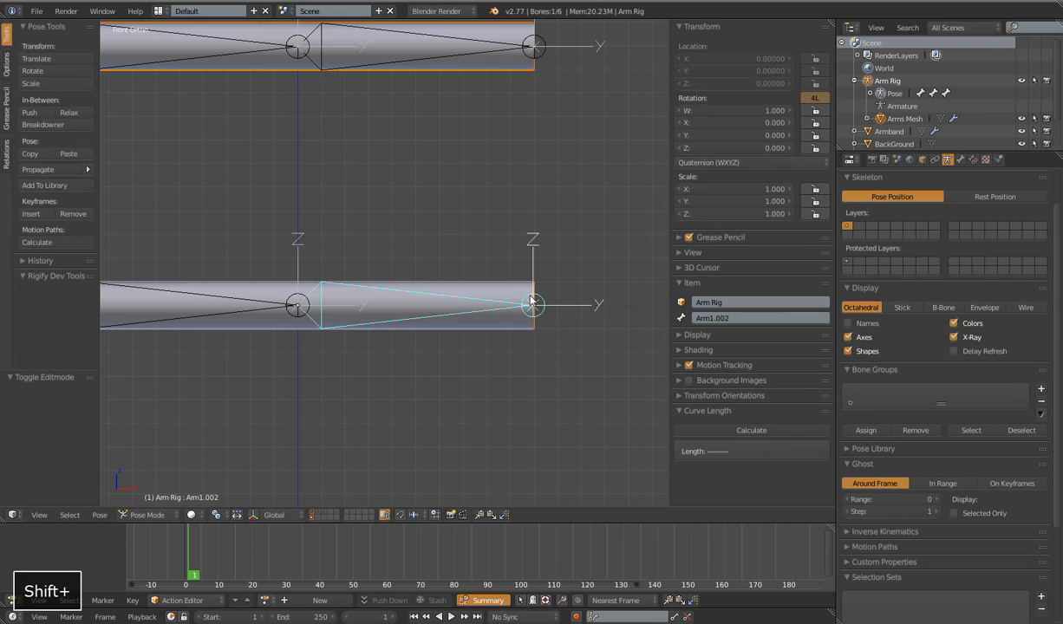
key(ctrl+p)
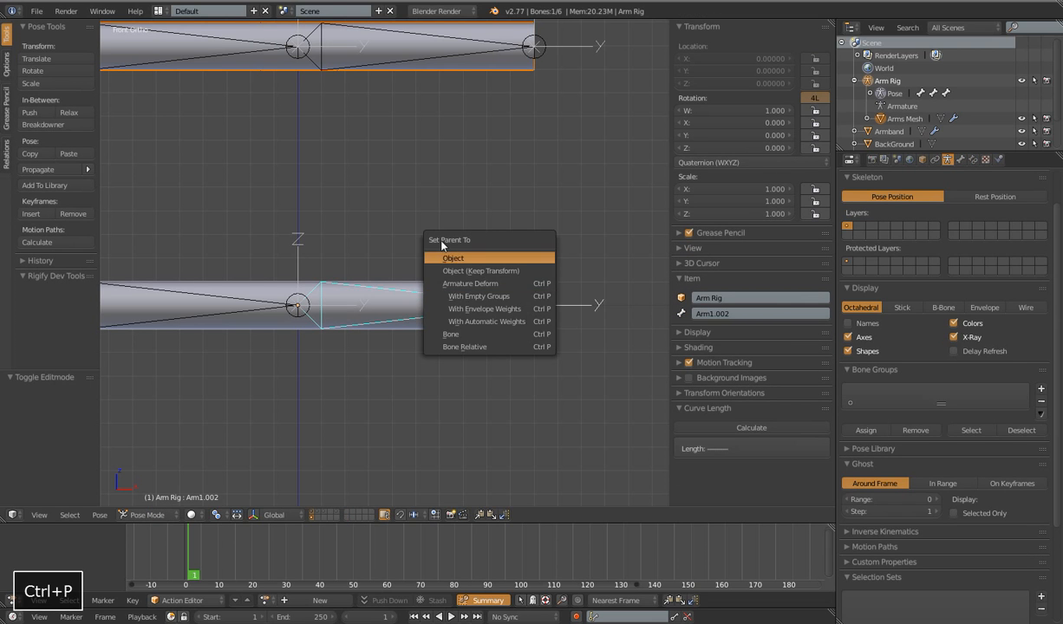
click(486, 320)
- Select the arms mesh in Object Mode and examine its Armature modifier and its list of vertex groups
key(ctrl+Tab)
right_click(499, 288)
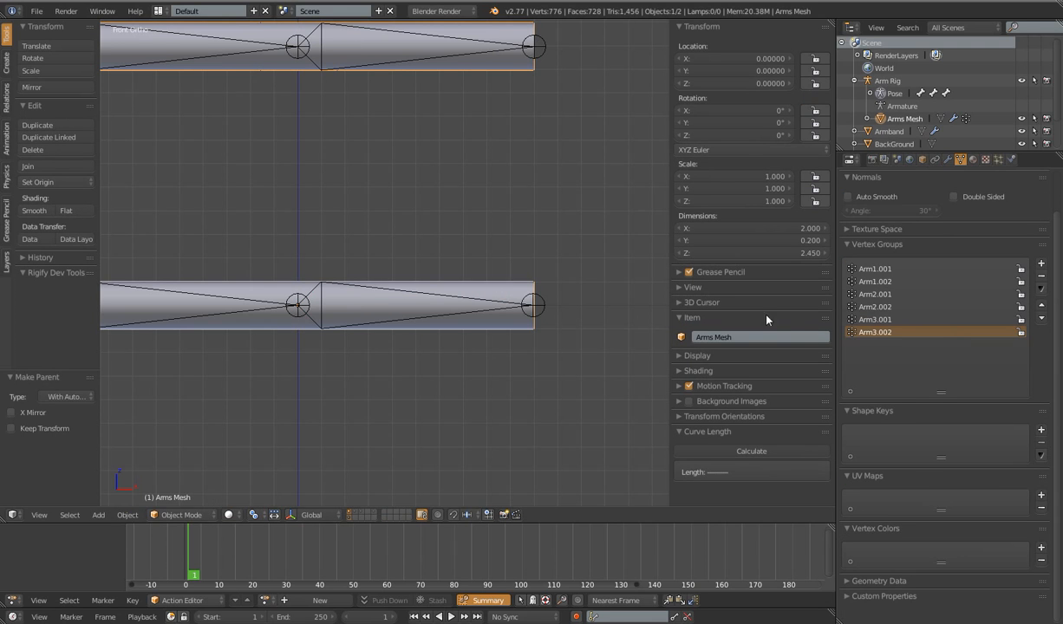
click(923, 160)
click(947, 159)
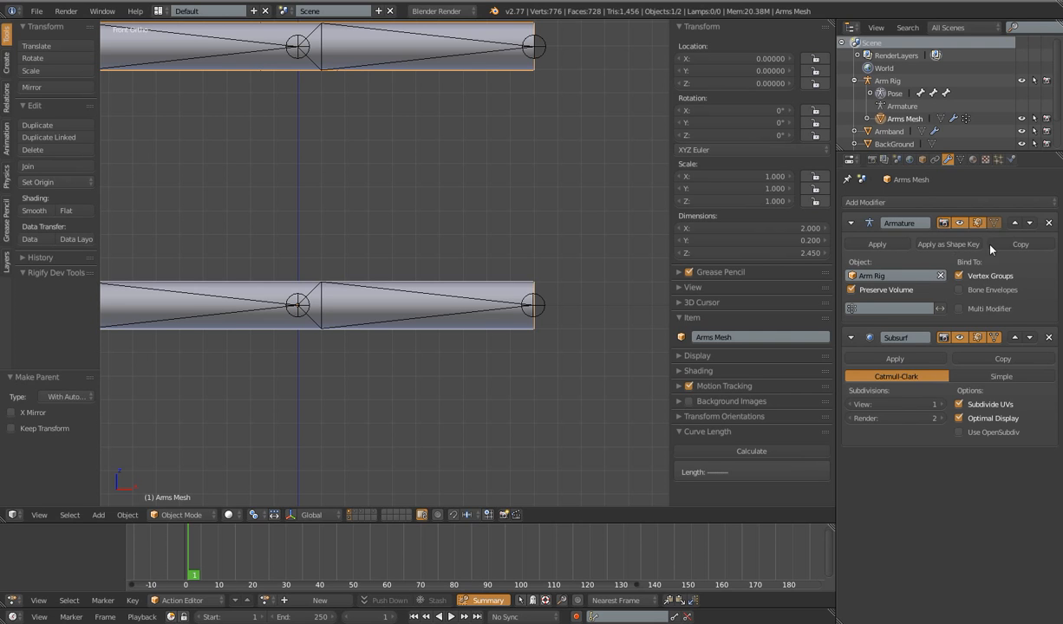
click(960, 159)
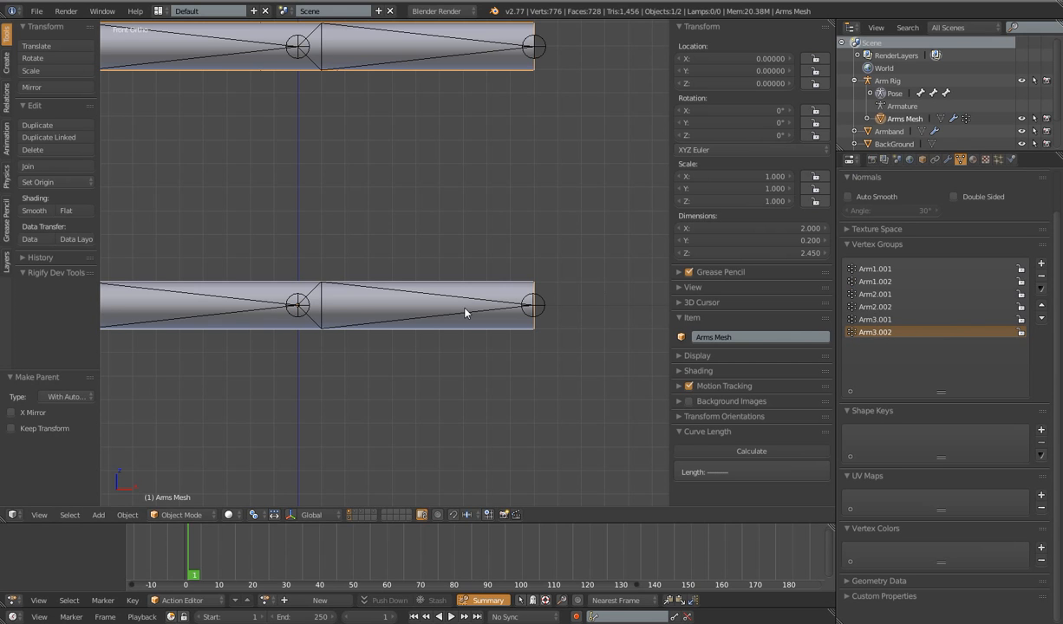
- Test the automatic weights by rotating the Arm1.002 bone upward by about 40° and cancel the rotation
right_click(488, 299)
scroll(506, 321, down, 4)
key(r)
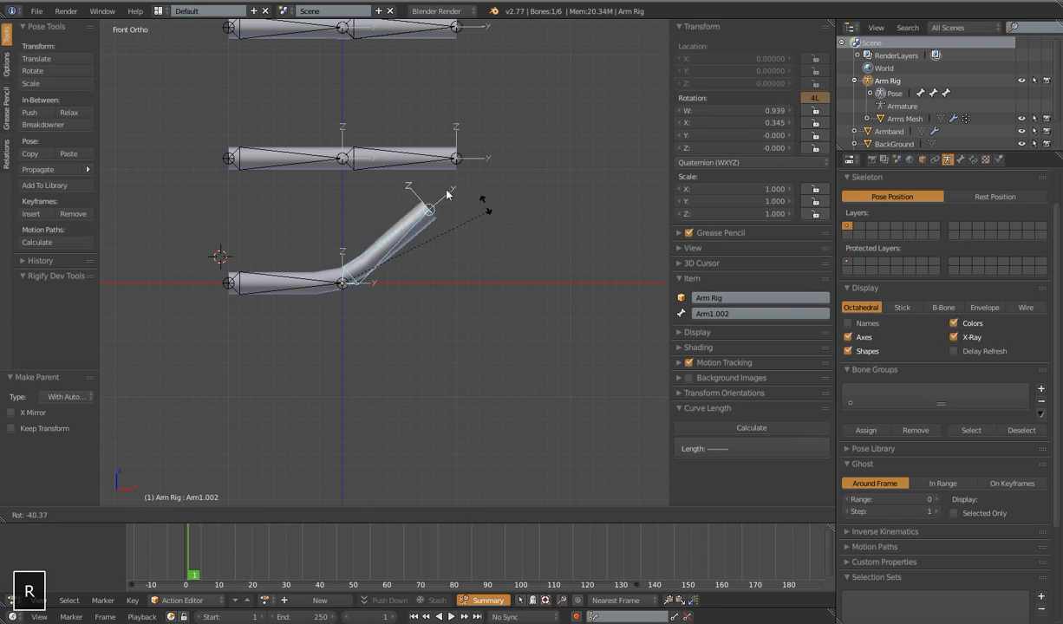
key(Escape)
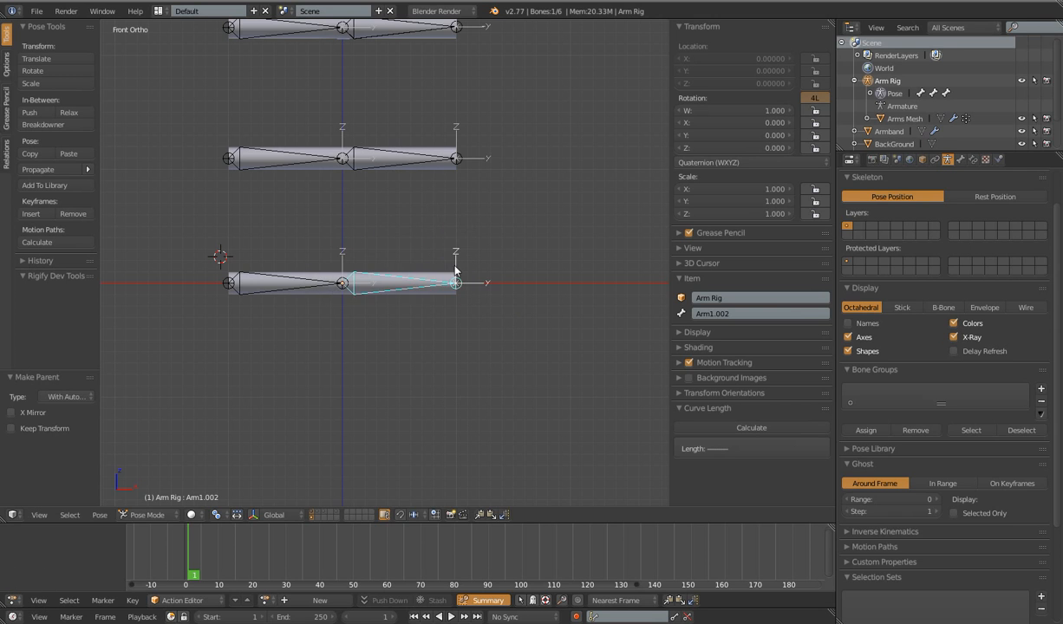
- Rotate the Arm1.002 bone to test how the lowest arm bends and cancel the rotation
scroll(453, 275, down, 3)
scroll(420, 287, up, 5)
right_click(494, 275)
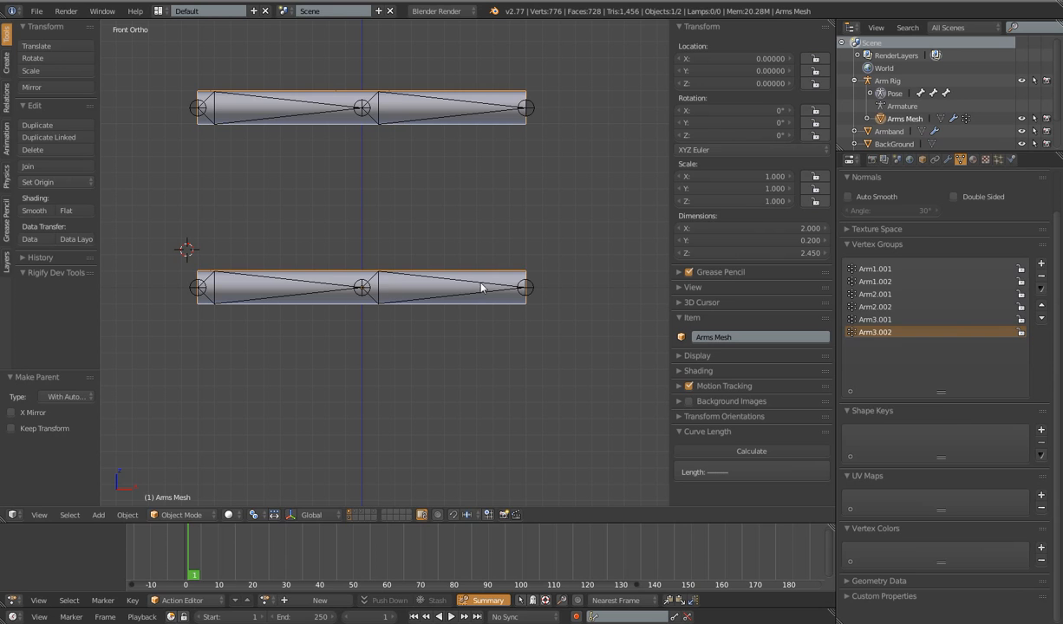
right_click(485, 289)
key(r)
right_click(531, 239)
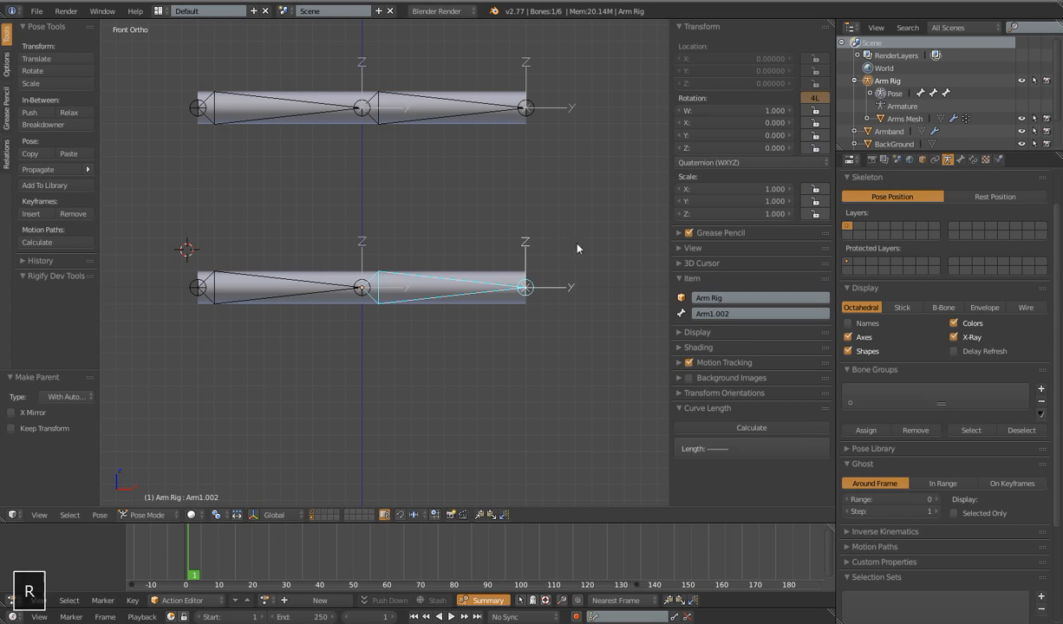
- Select the arms mesh and add two new vertex groups to it
right_click(494, 284)
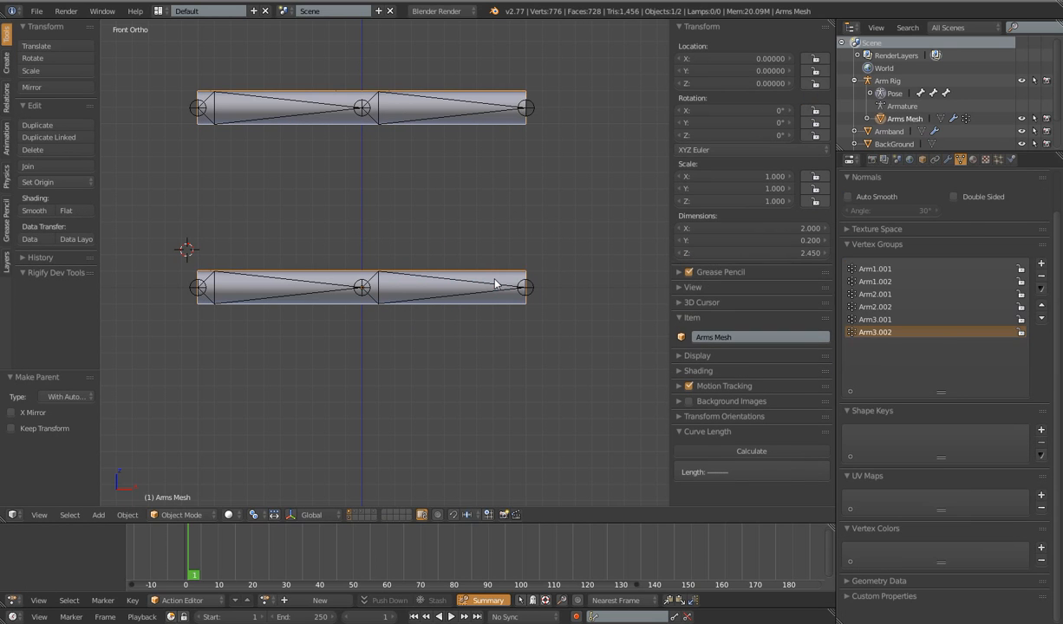
click(1042, 264)
click(1041, 265)
- Rename the first of the new vertex groups to FUR_length
double_click(868, 345)
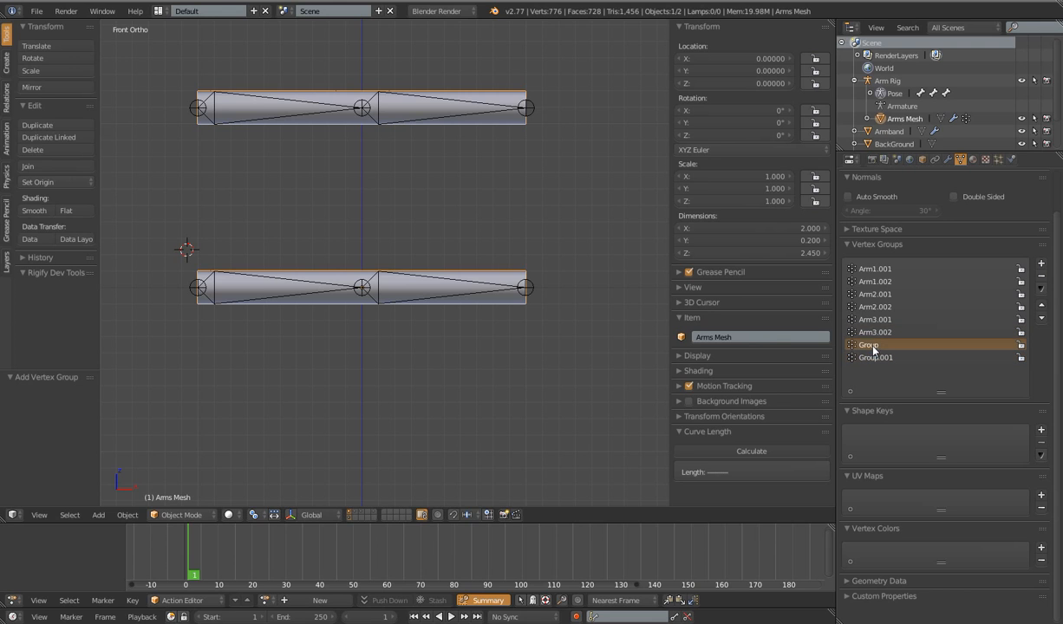
text(FI)
key(shift+BackSpace)
text(UR_)
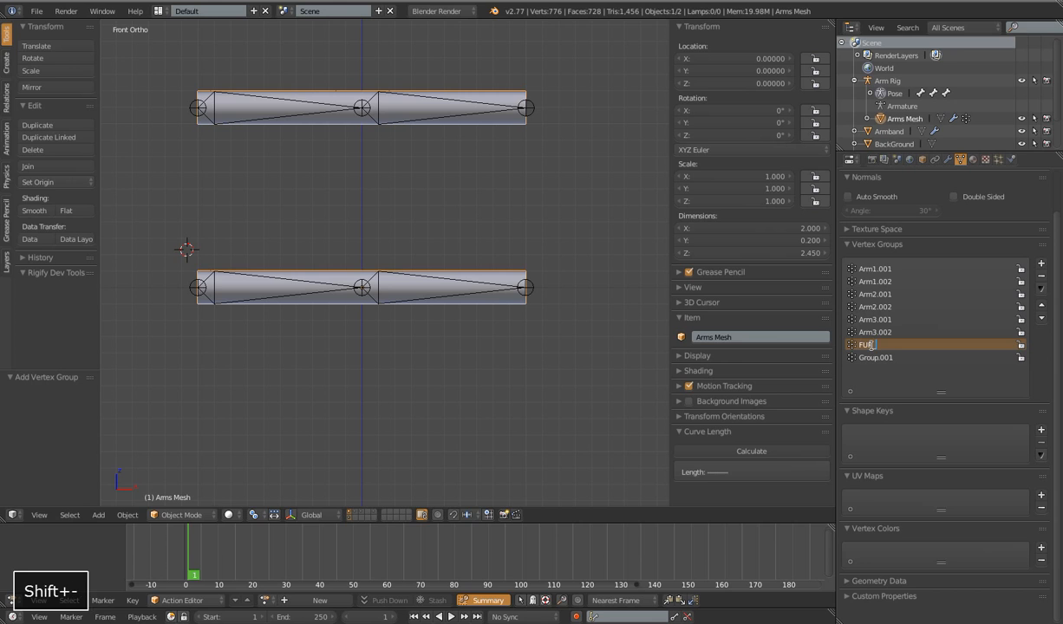
text(legth)
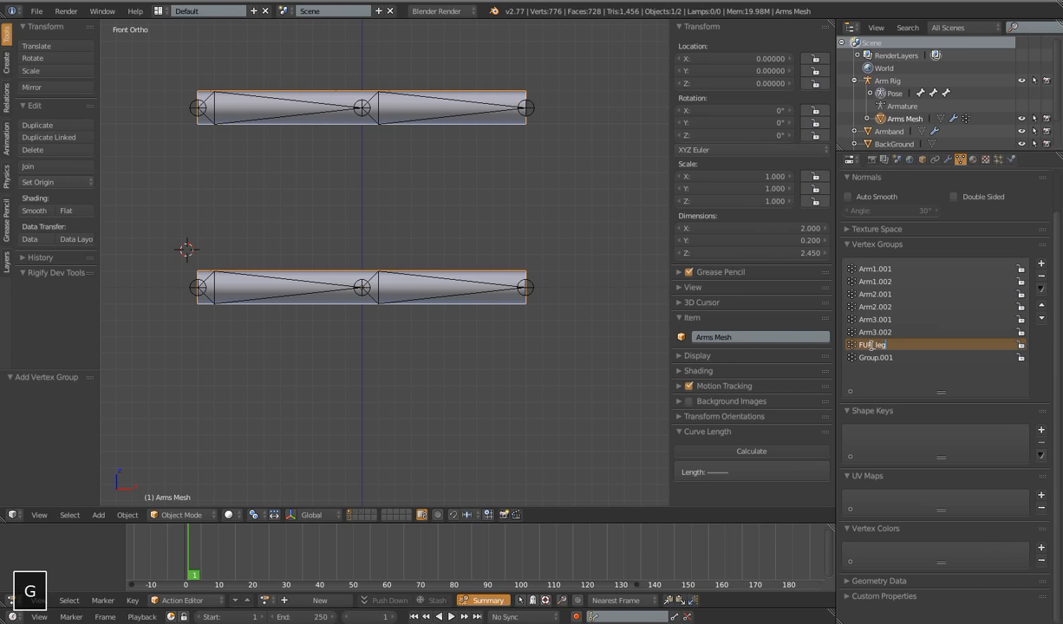
key(BackSpace)
key(BackSpace)
key(BackSpace)
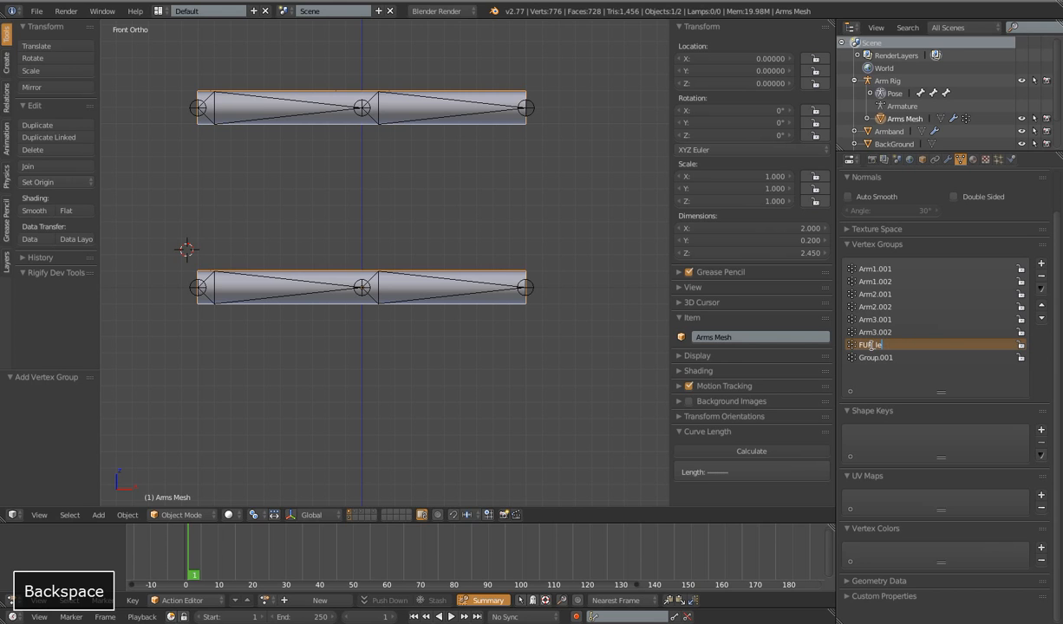
text(ngth)
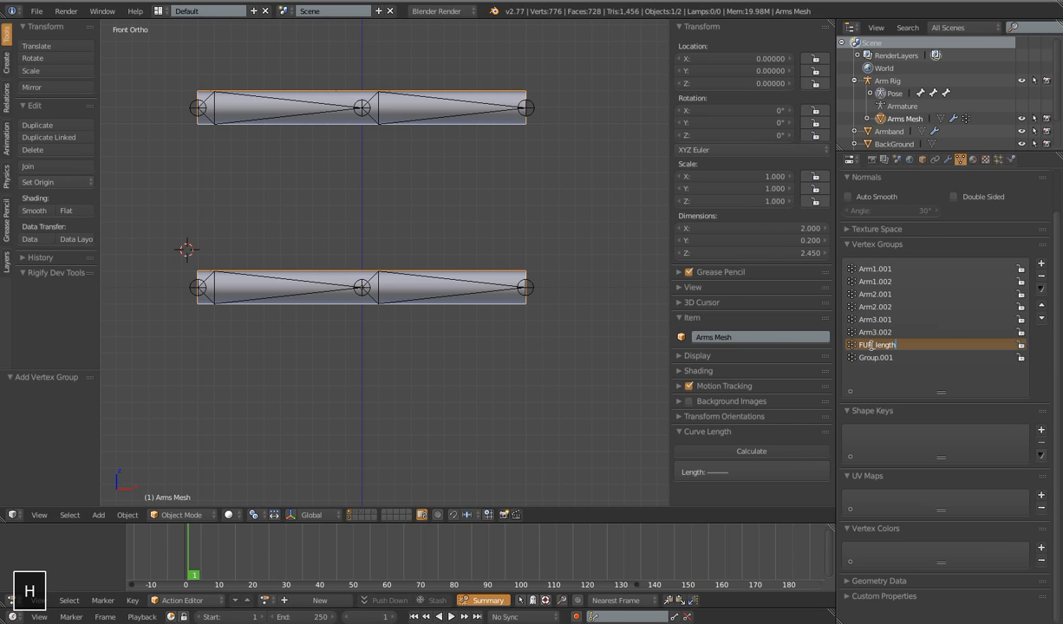
key(Return)
- In Weight Paint mode with wireframe shading, paint the whole lowest arm in the FUR_length group at a brush weight of 0.5
key(Tab)
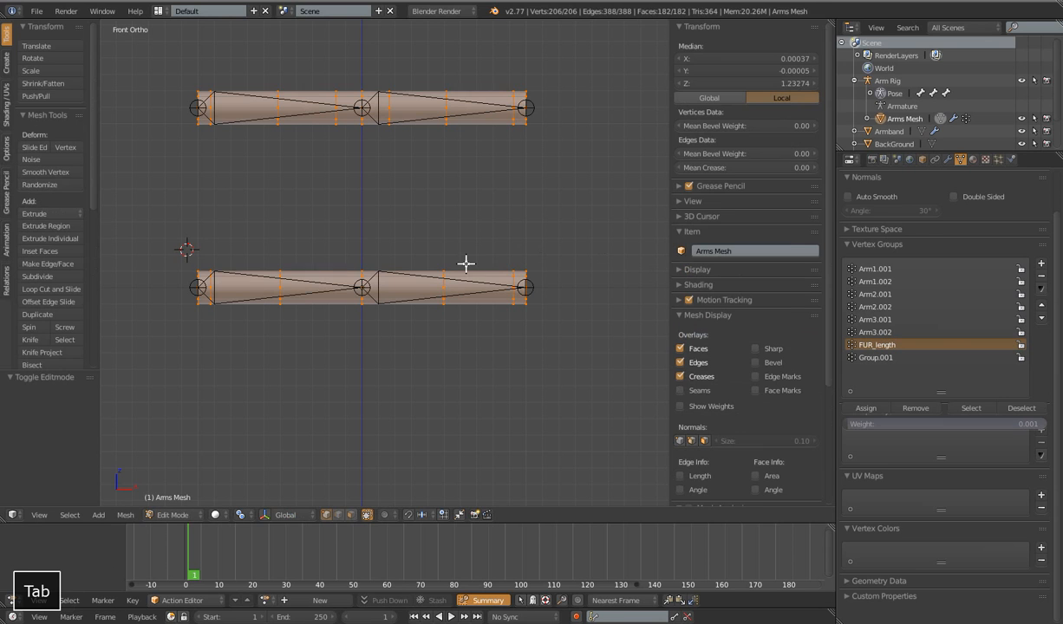
click(171, 507)
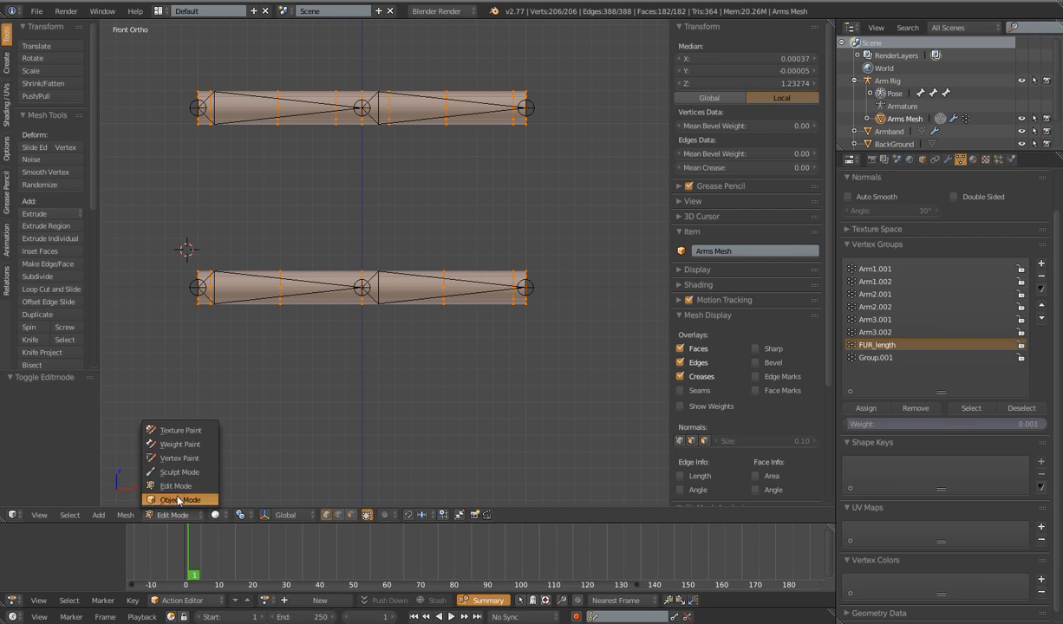
click(173, 426)
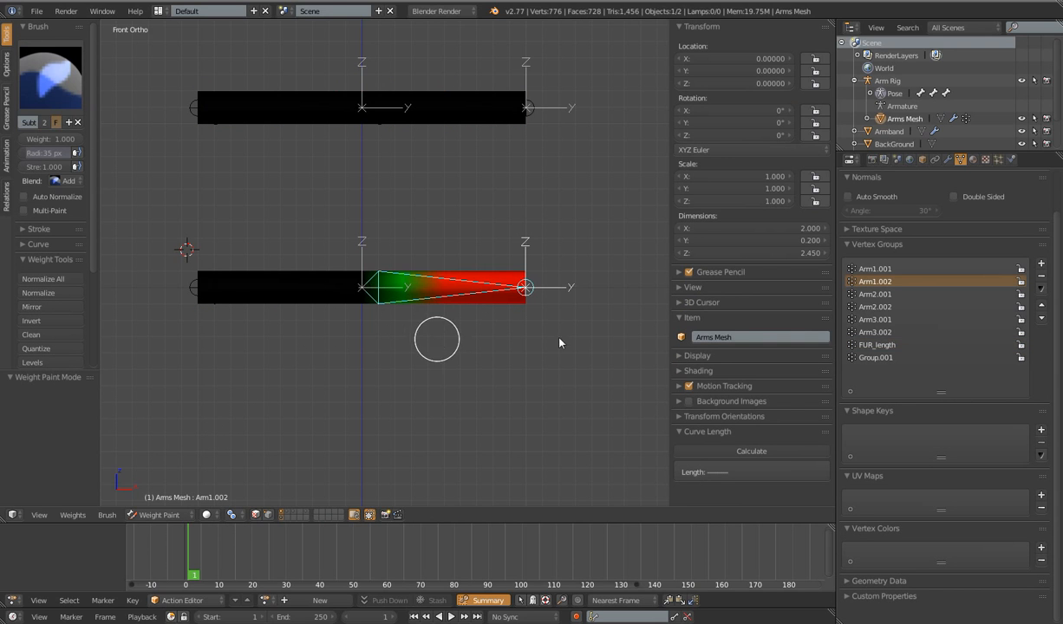
click(854, 344)
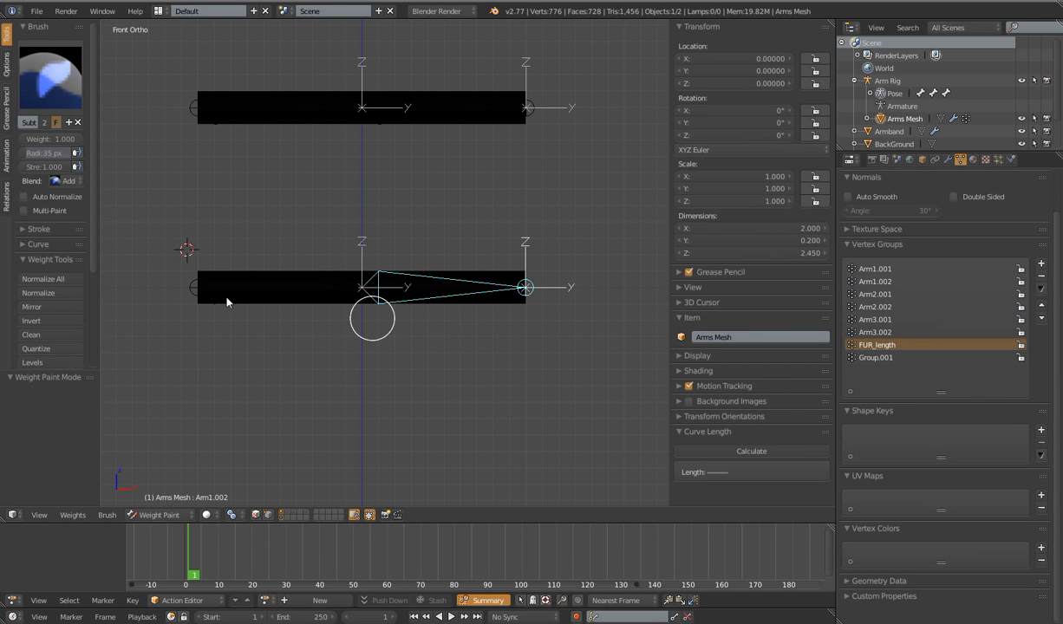
click(44, 139)
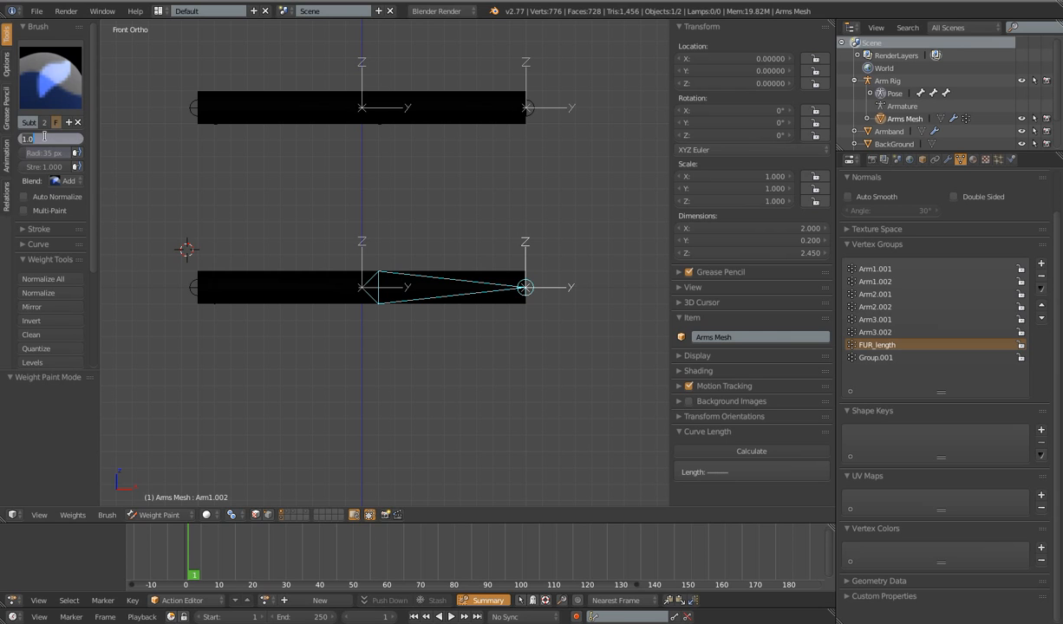
text(.5)
key(Return)
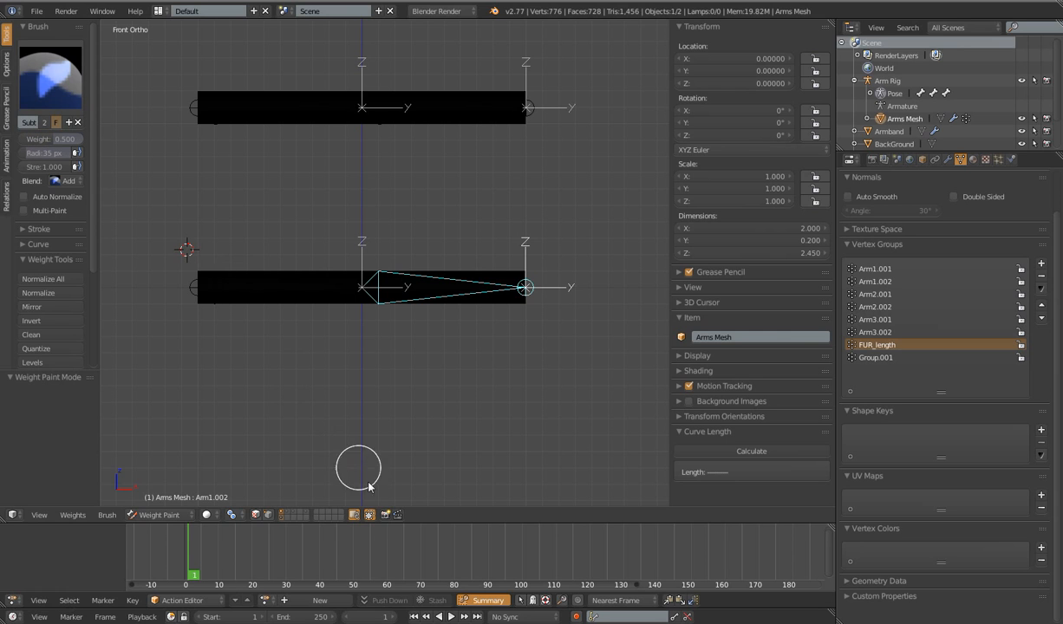
middle_drag(429, 372, 399, 382)
key(z)
mouse_move(199, 277)
mouse_down()
mouse_move(243, 264)
mouse_move(375, 298)
mouse_move(394, 262)
mouse_move(462, 298)
mouse_move(537, 263)
mouse_move(505, 267)
mouse_up()
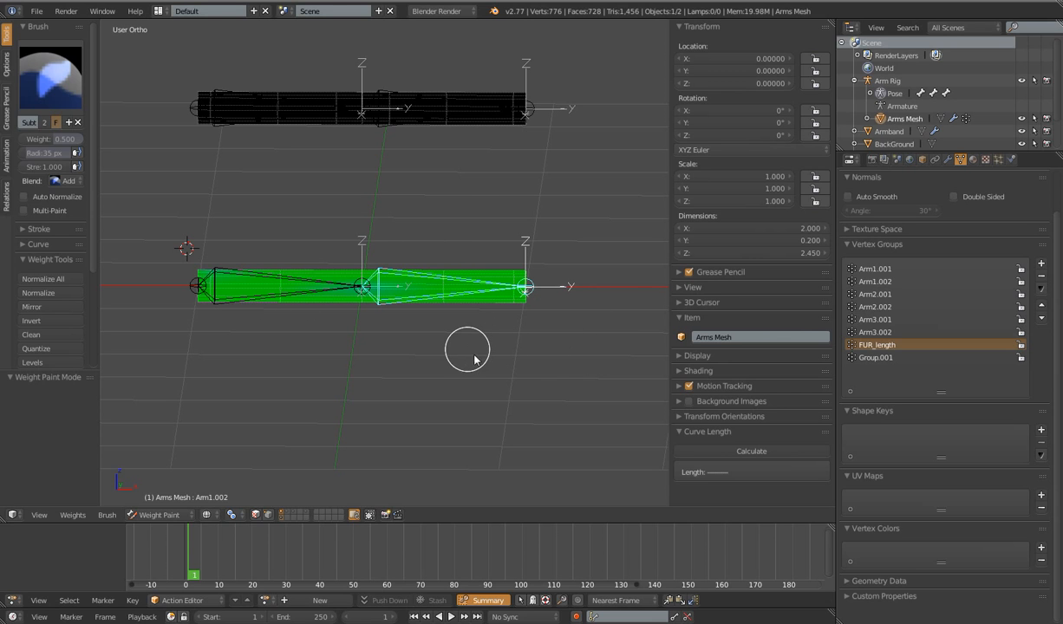
- Rename the Group.001 vertex group to Mask
click(877, 358)
double_click(879, 358)
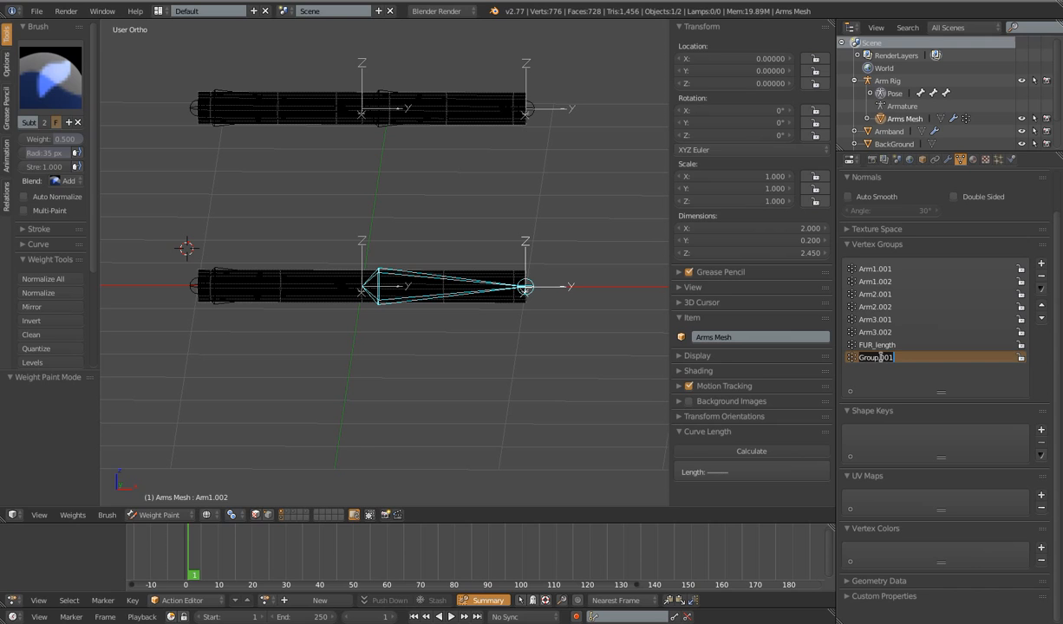
text(Mask)
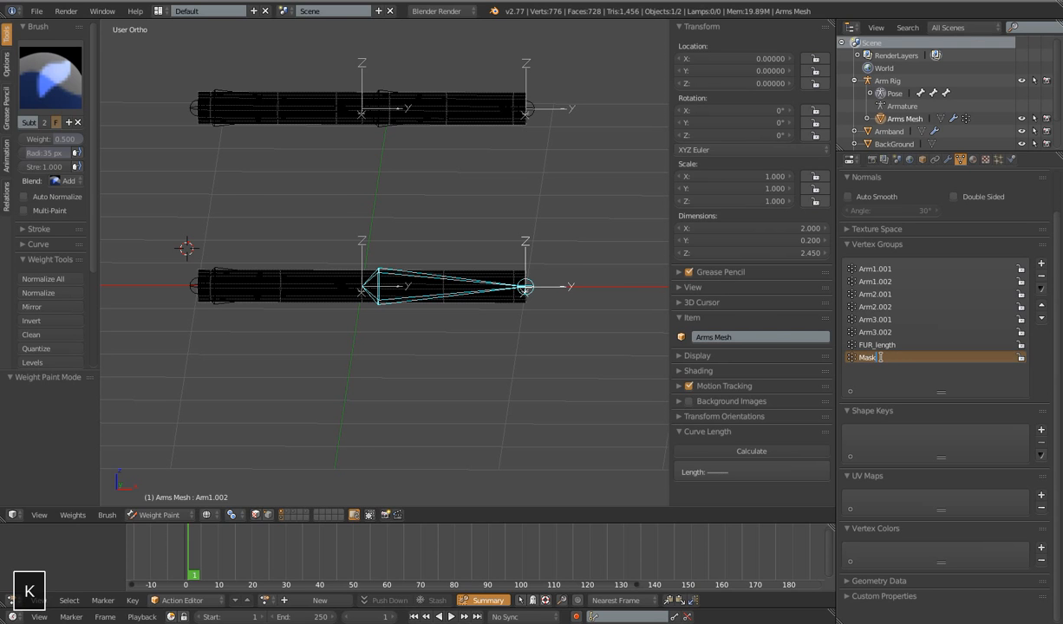
key(Return)
- Set the brush weight to 1.0 and paint the whole lowest arm in the Mask group
drag(45, 141, 66, 139)
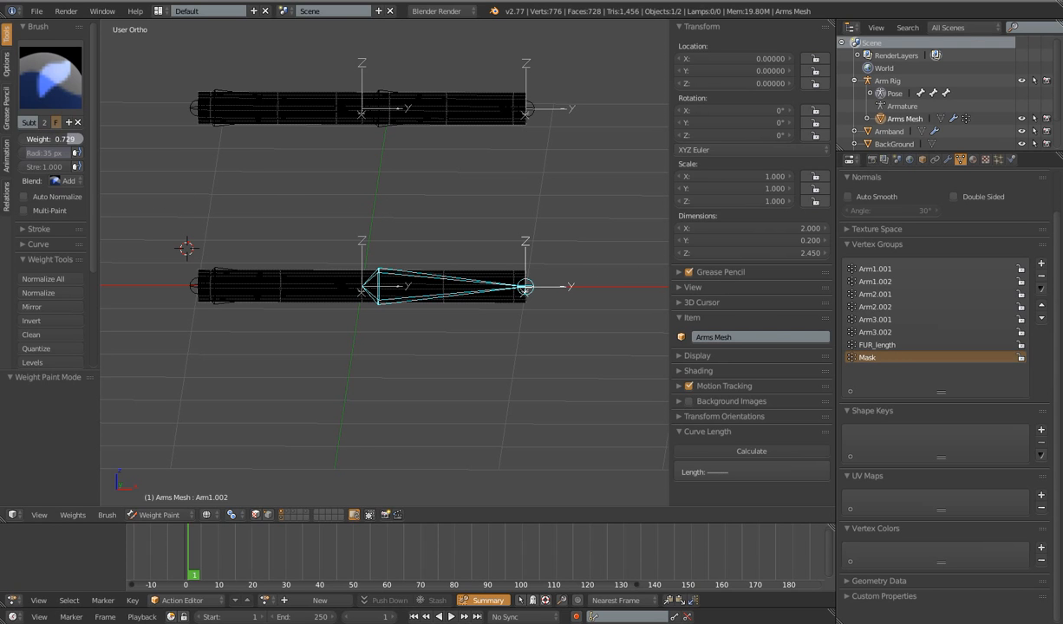
mouse_move(505, 239)
mouse_down()
mouse_move(505, 337)
mouse_move(443, 266)
mouse_move(370, 295)
mouse_move(334, 328)
mouse_move(284, 253)
mouse_move(199, 330)
mouse_move(190, 280)
mouse_move(209, 277)
mouse_up()
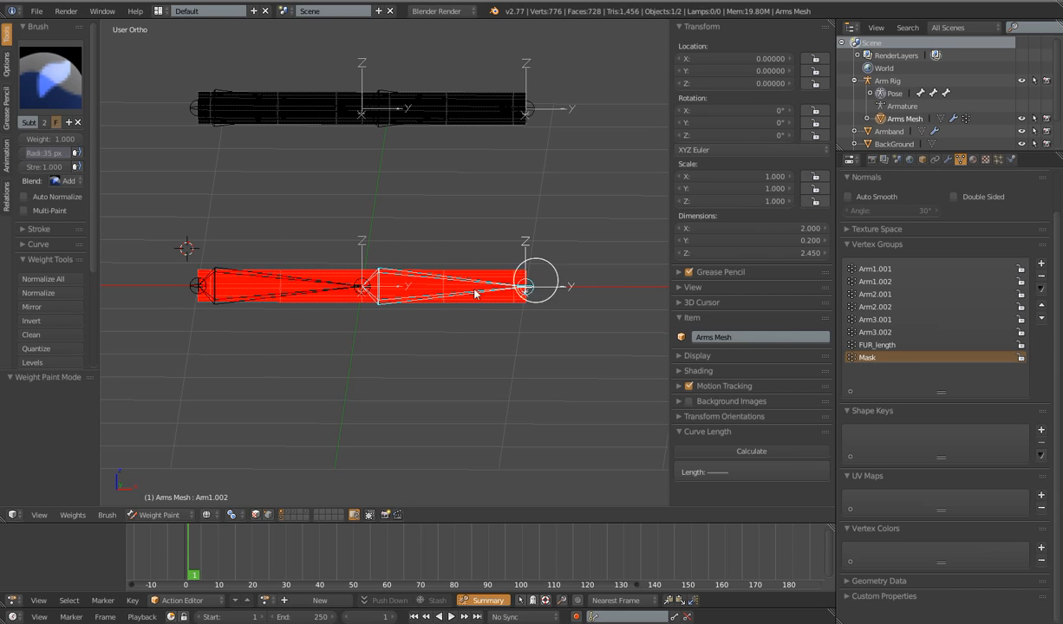
mouse_move(560, 301)
mouse_down()
mouse_move(257, 311)
mouse_move(465, 292)
mouse_move(343, 289)
mouse_move(366, 310)
mouse_up()
- Switch the arms mesh to Edit Mode in front view and examine the group weights of individual vertices on the lowest arm
key(KP_1)
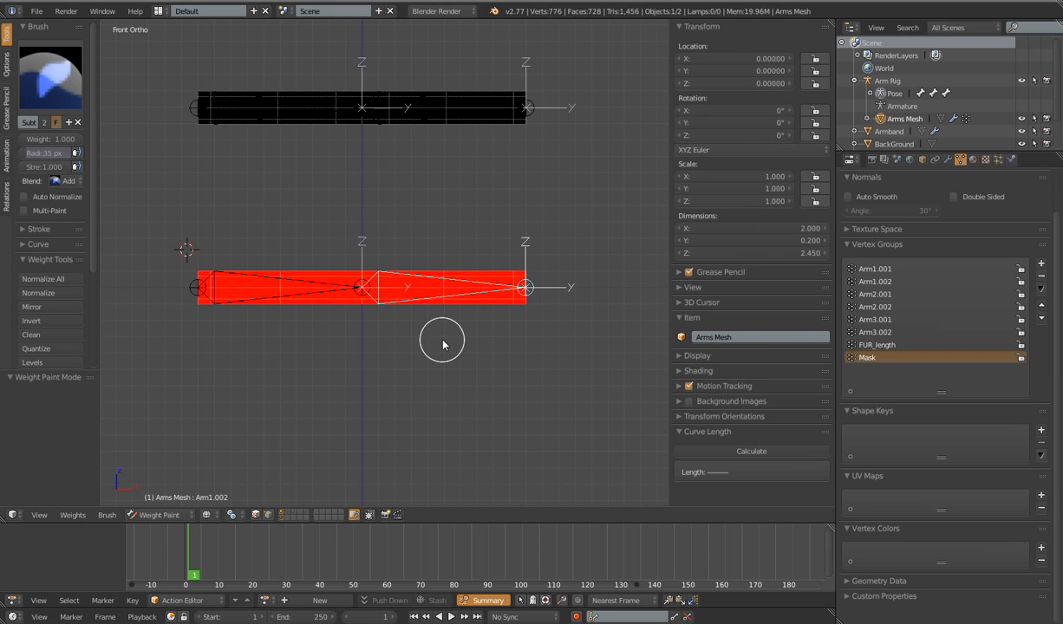
scroll(439, 340, up, 2)
scroll(442, 344, down, 1)
scroll(442, 344, down, 2)
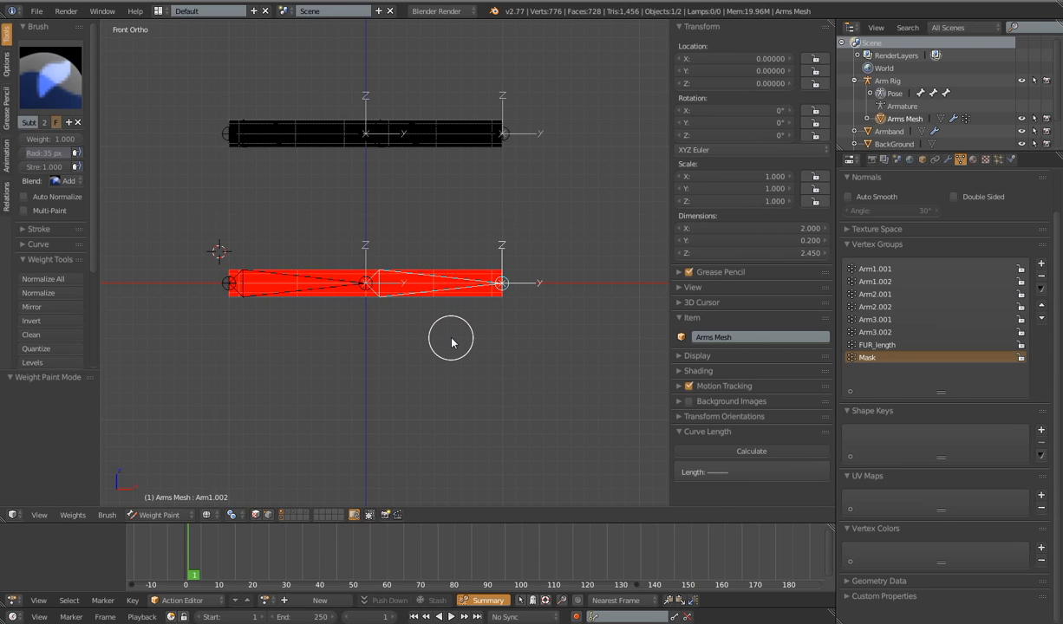
key(Tab)
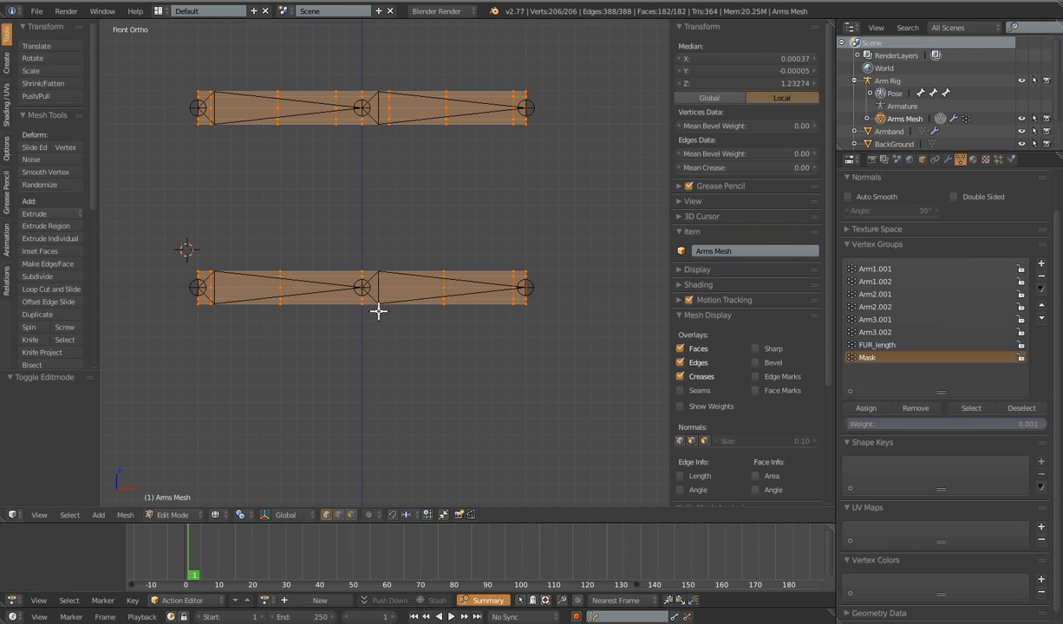
scroll(435, 289, down, 2)
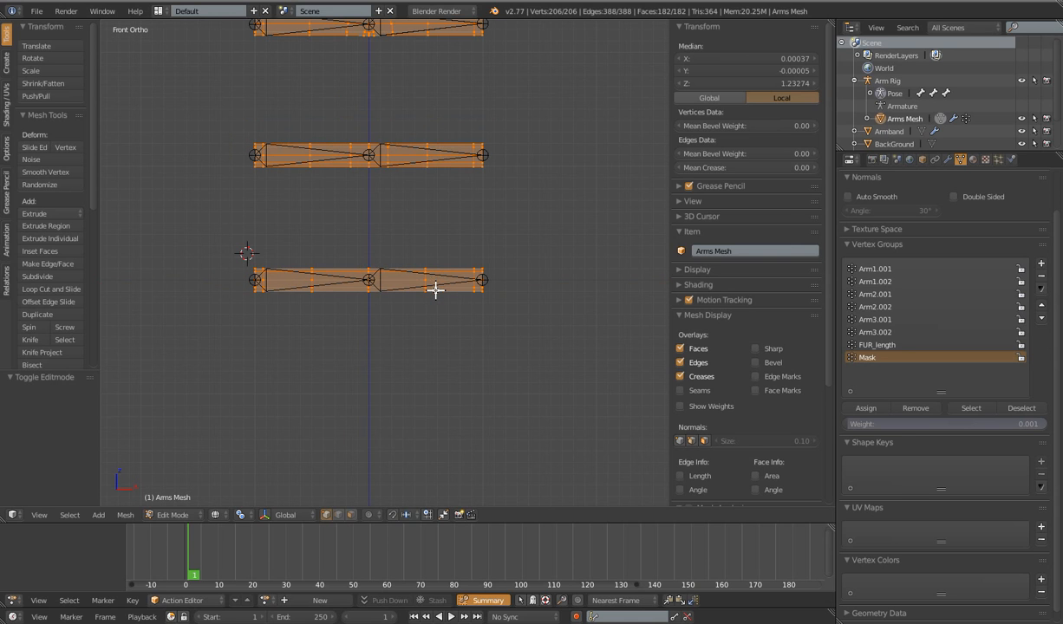
right_click(349, 268)
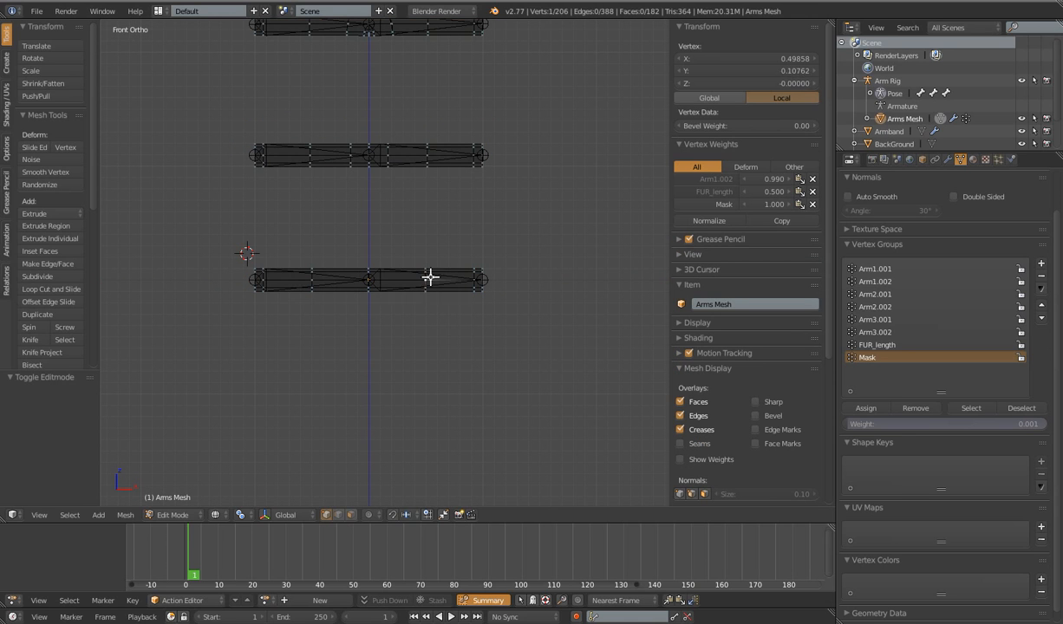
right_click(426, 269)
right_click(426, 270)
right_click(475, 274)
right_click(482, 277)
right_click(482, 280)
right_click(484, 287)
right_click(481, 293)
right_click(436, 283)
- Compare the selected vertex's weights filtered by Deform and Other groups, and return to showing All
click(744, 169)
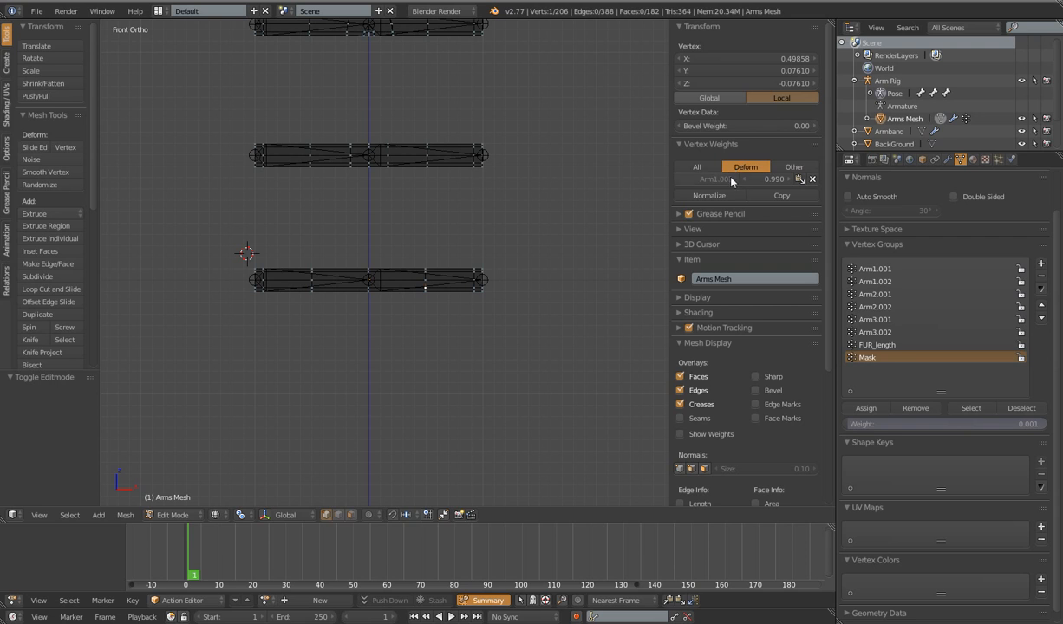
click(781, 167)
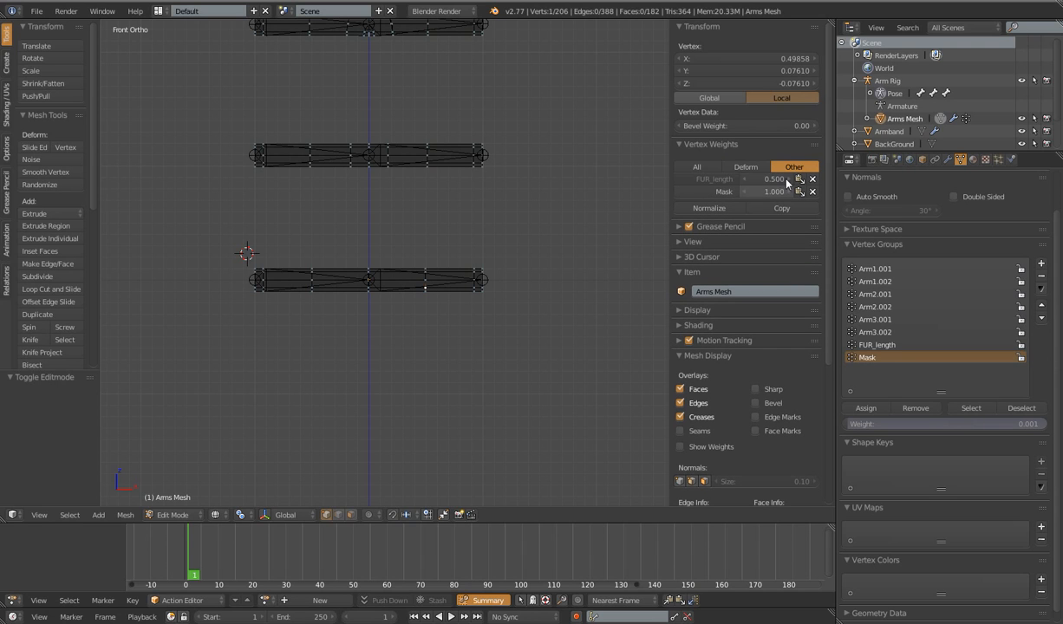
click(690, 168)
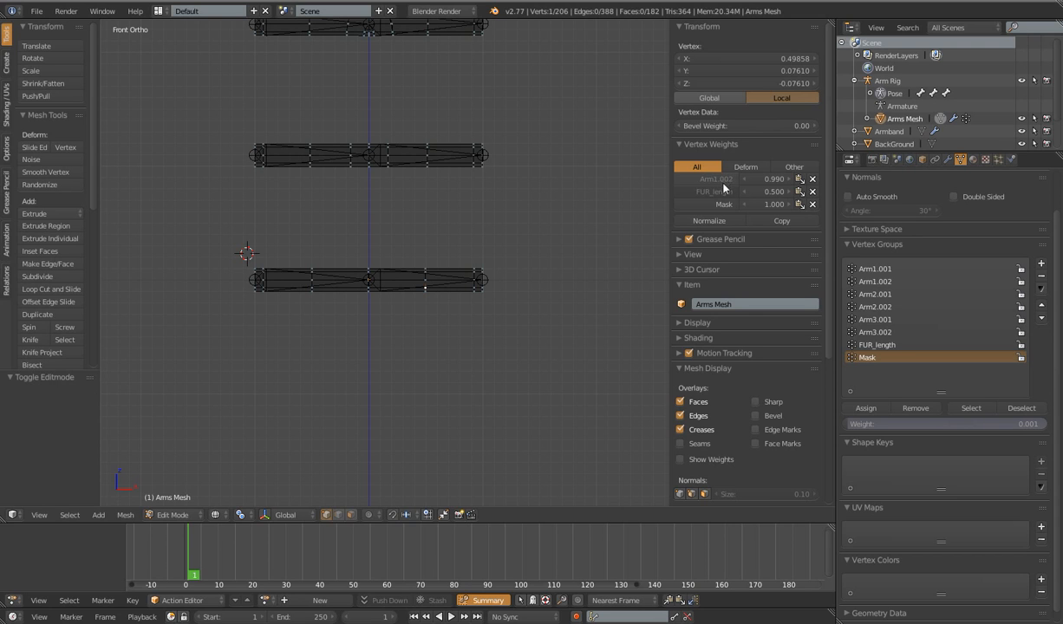
click(783, 167)
click(696, 166)
- Select all vertices of the arms mesh and run Normalize All with the subset Deform Pose Bones
key(a)
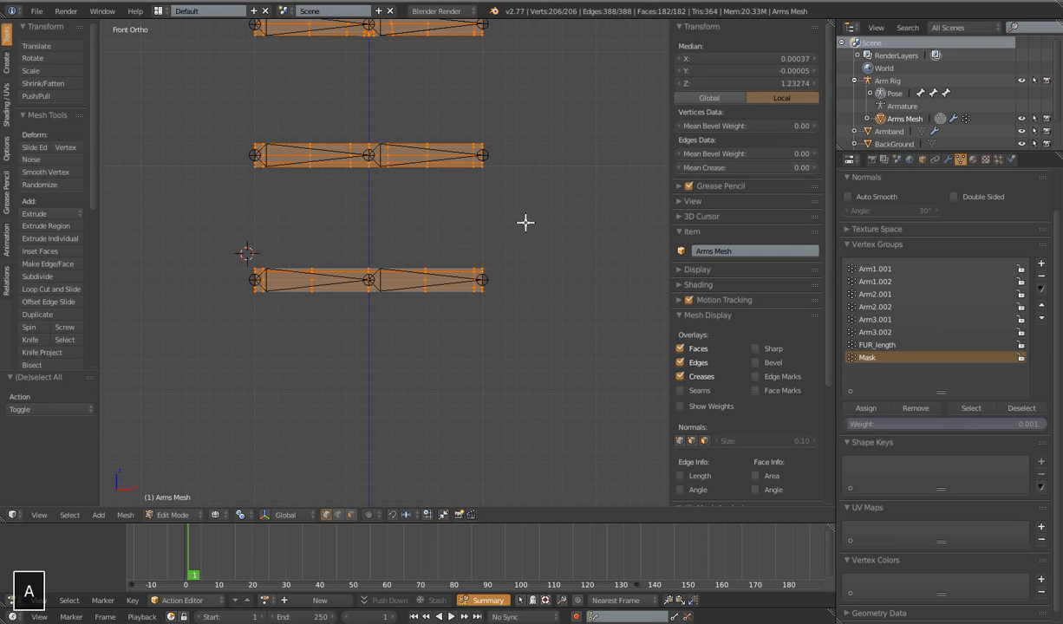
scroll(95, 240, down, 3)
scroll(93, 286, down, 8)
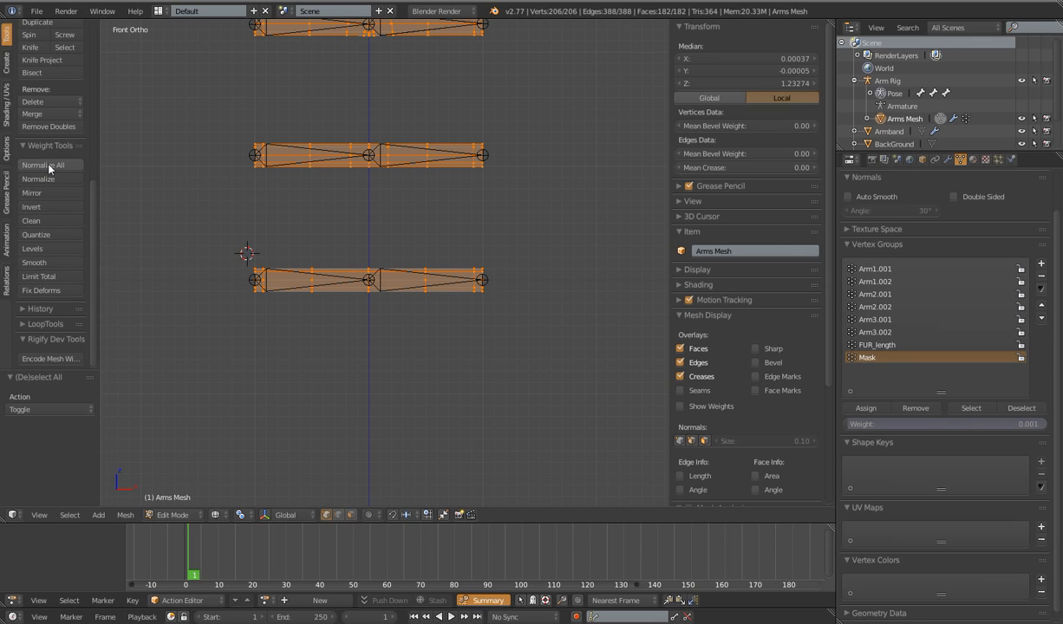
click(49, 165)
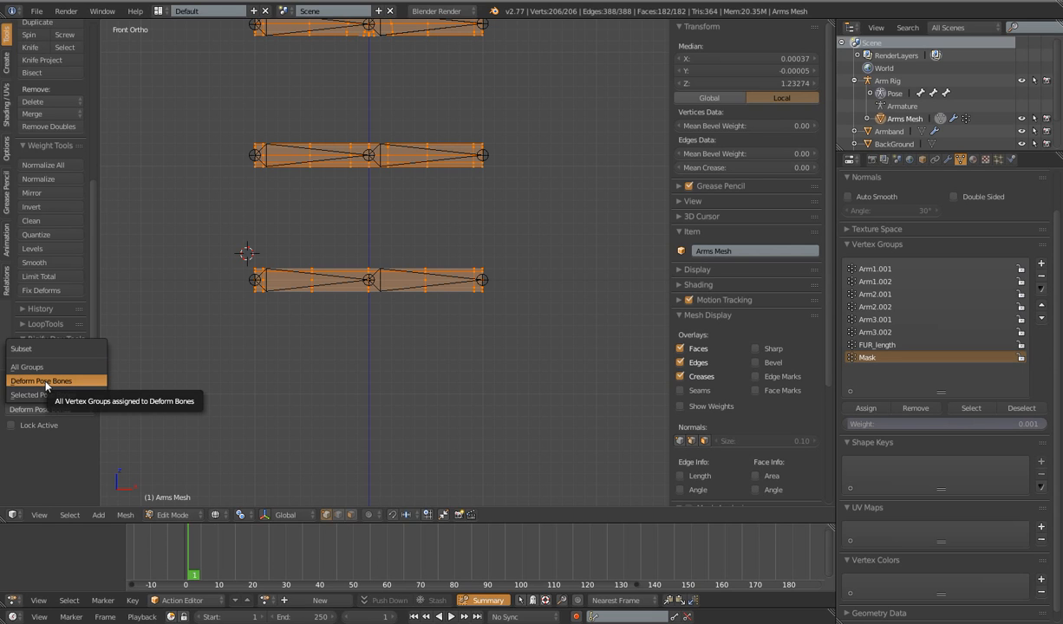
click(45, 381)
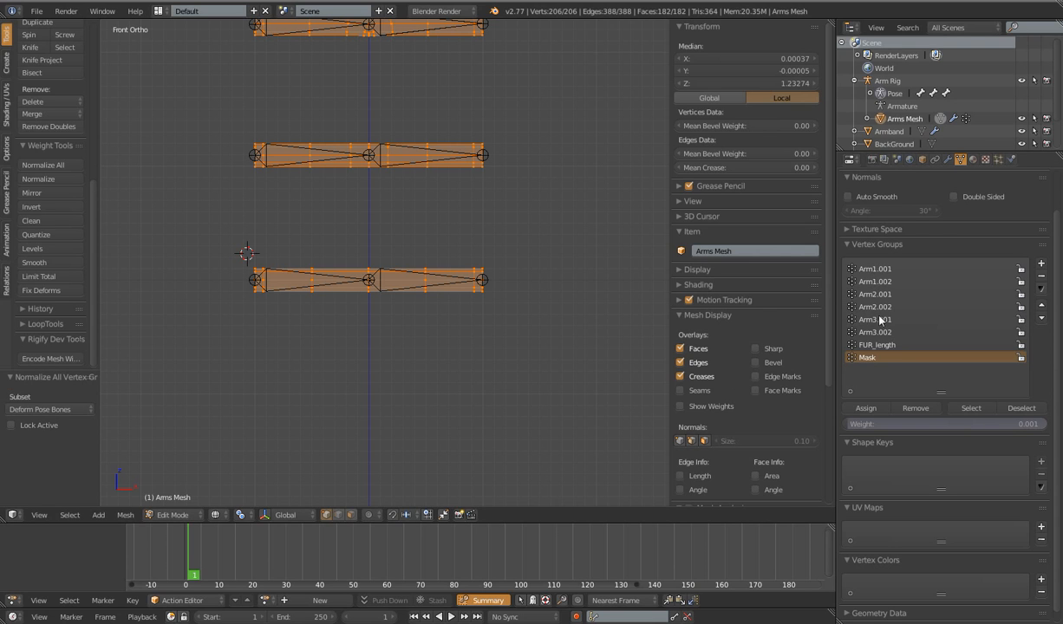
click(59, 411)
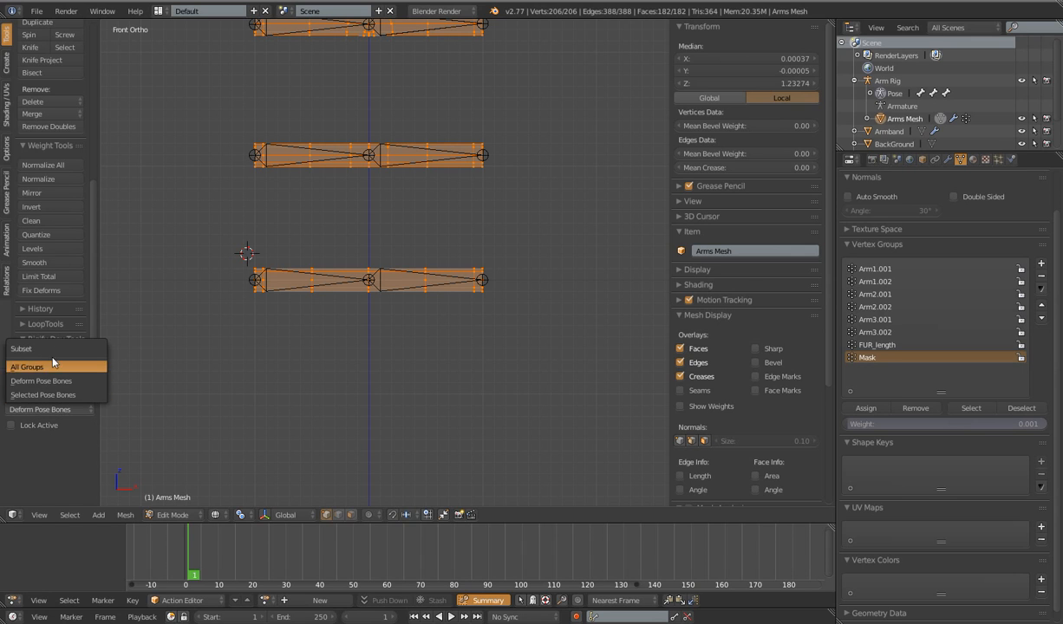
click(50, 382)
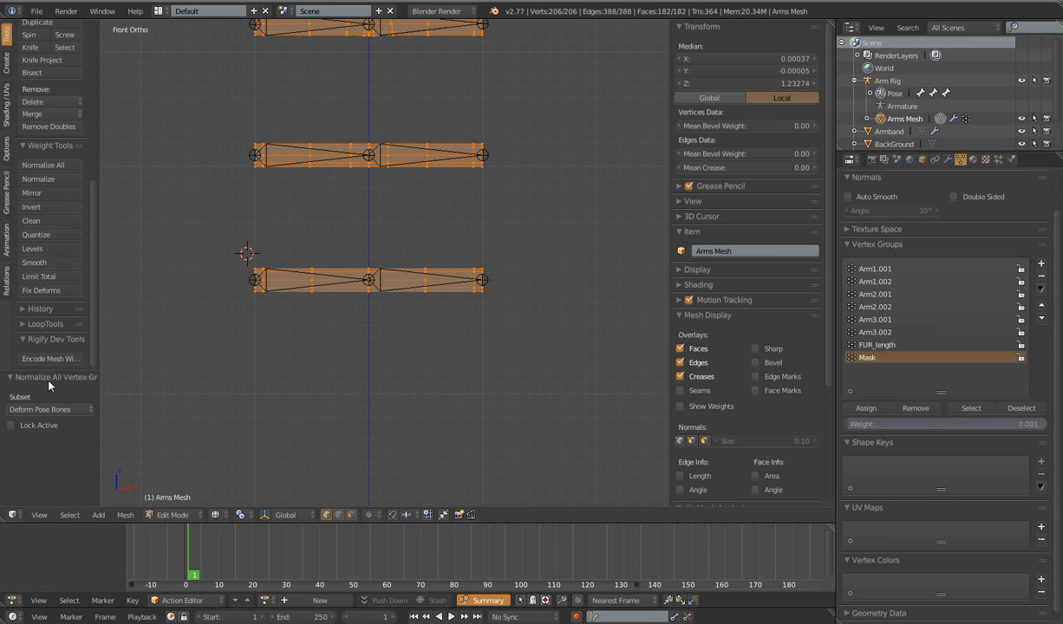
- Make Arm1.002 the active group and select a vertex at the lowest arm's elbow in Edit Mode to check its weights
key(Tab)
right_click(375, 286)
key(Tab)
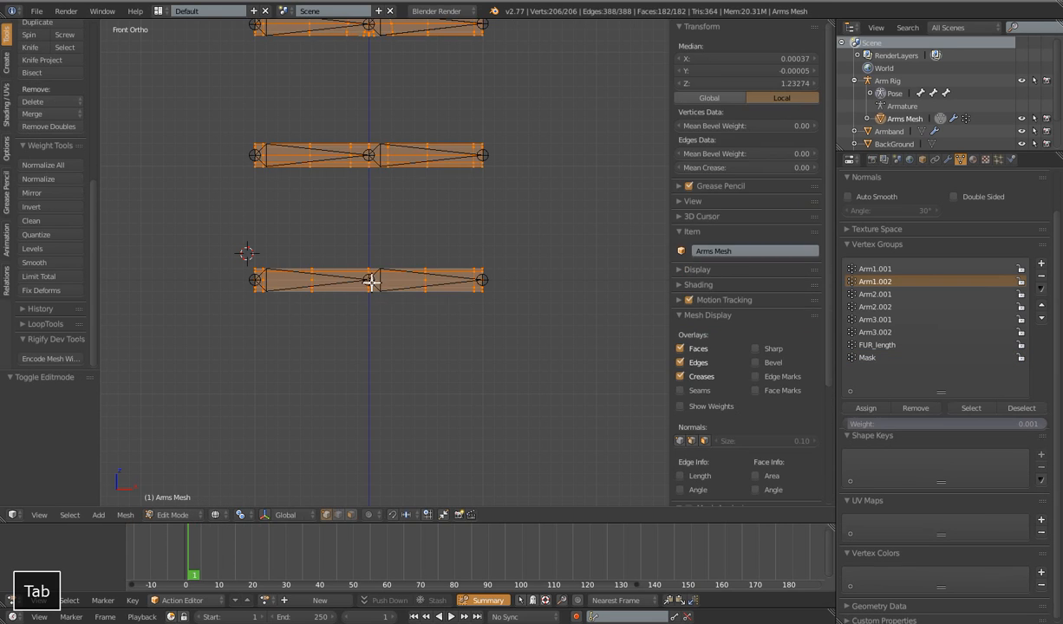
right_click(371, 279)
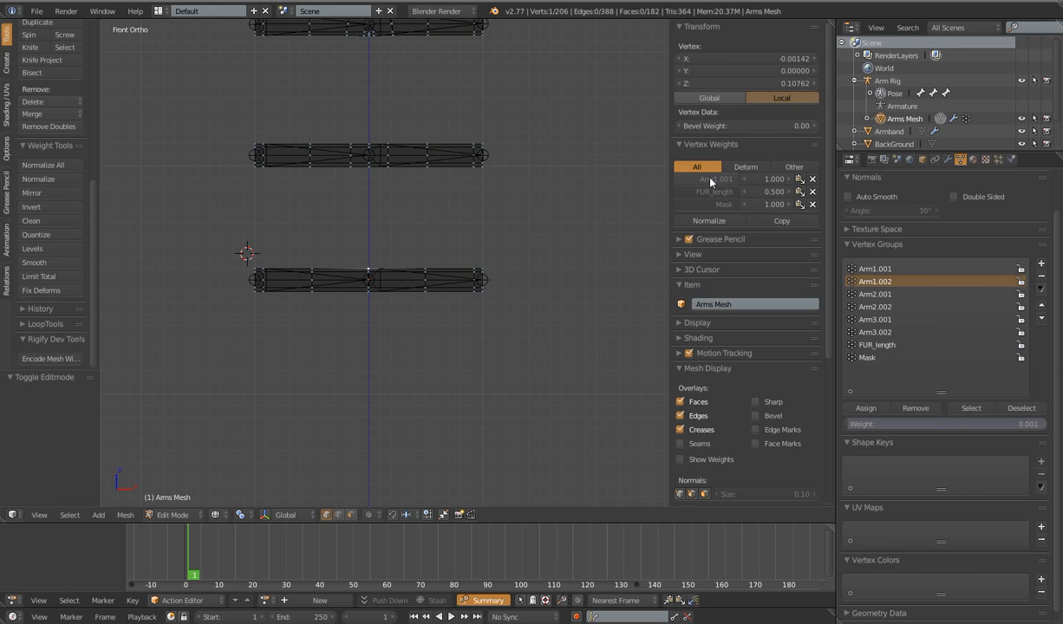
- Filter the vertex weights to Deform groups and examine the weights of several vertices on the lowest and middle arms
right_click(463, 291)
click(745, 166)
right_click(379, 275)
key(g)
click(311, 274)
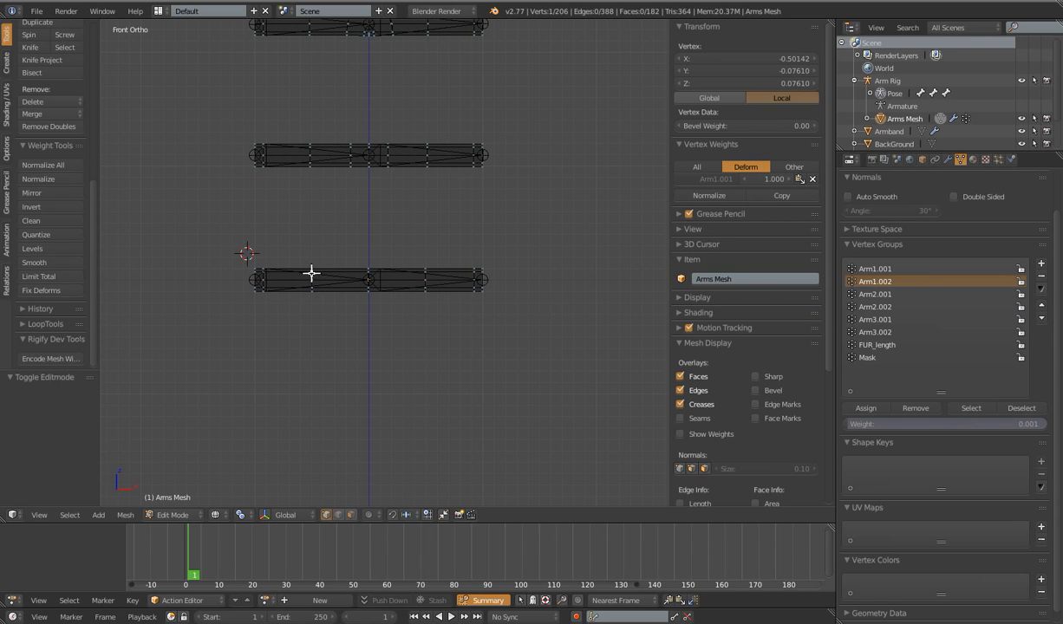
right_click(368, 292)
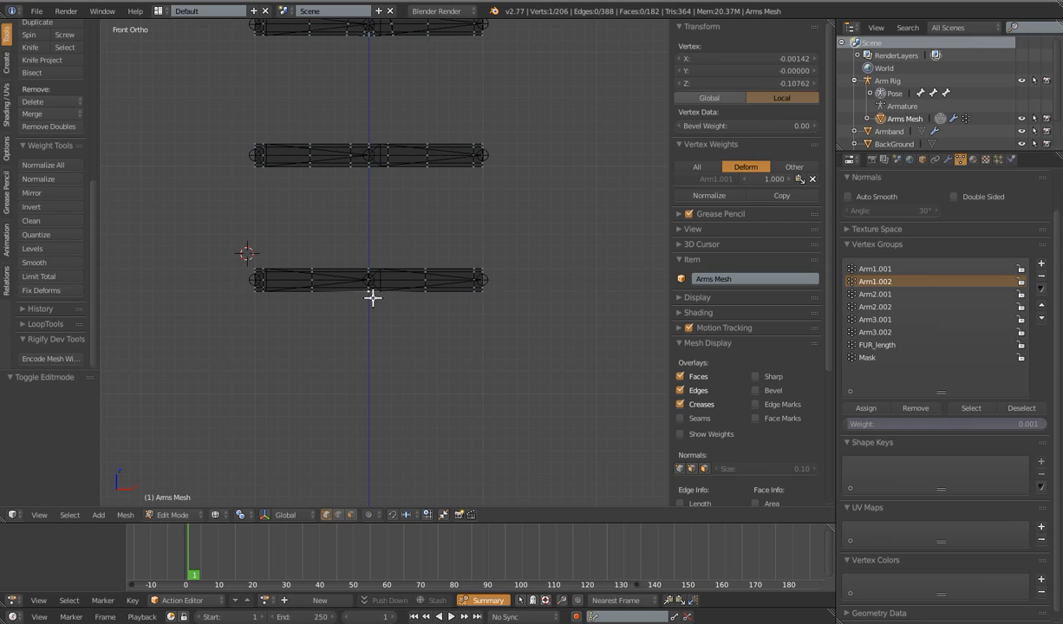
right_click(375, 146)
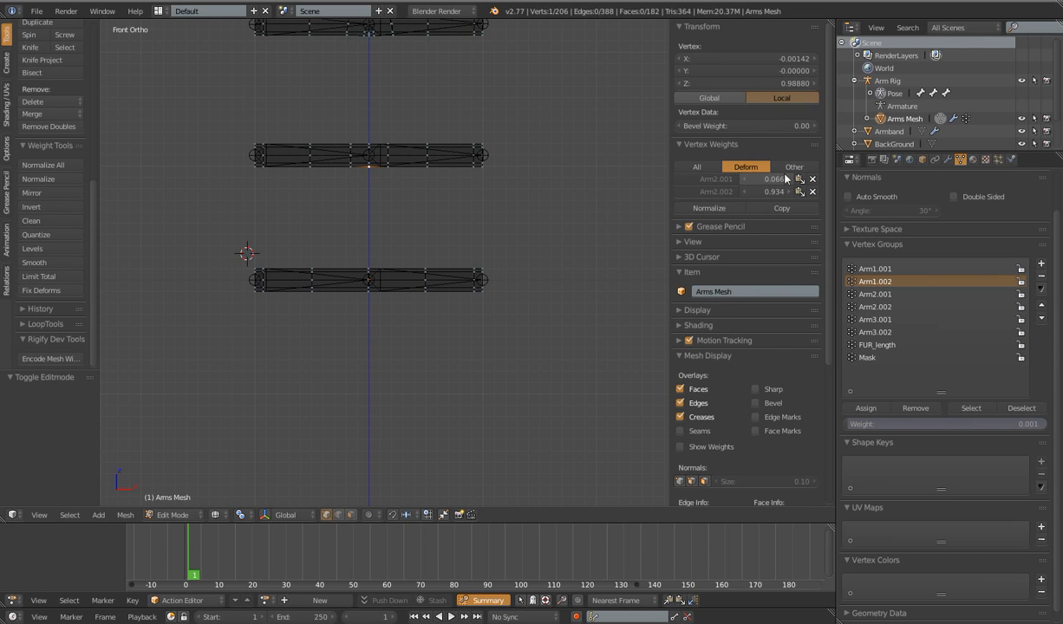
right_click(369, 142)
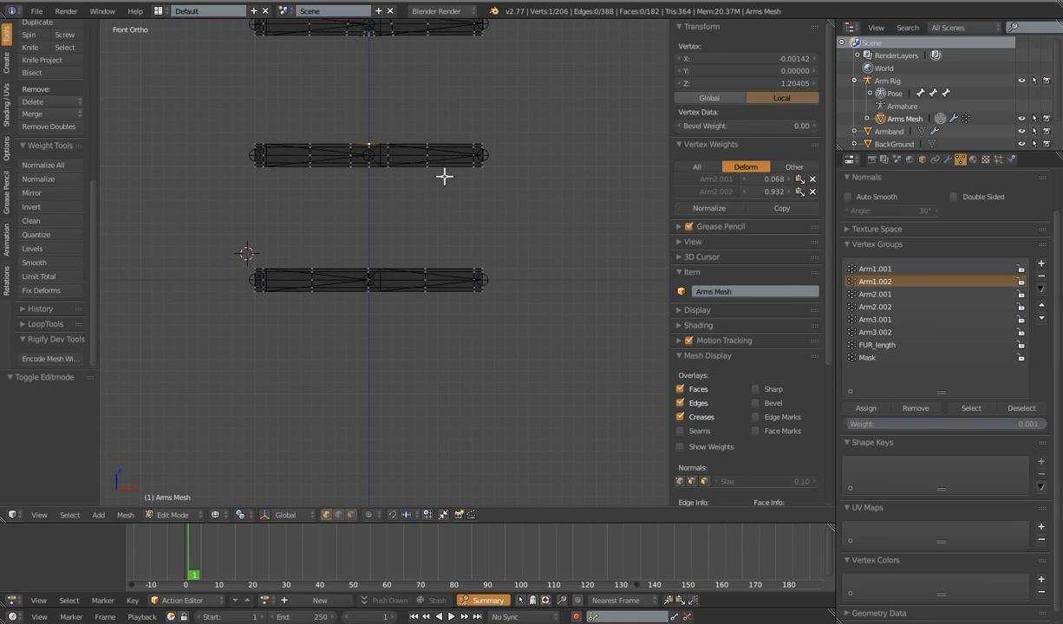
- Check the Other group weights of a middle-arm vertex and a lowest-arm vertex, and return the filter to All
click(796, 167)
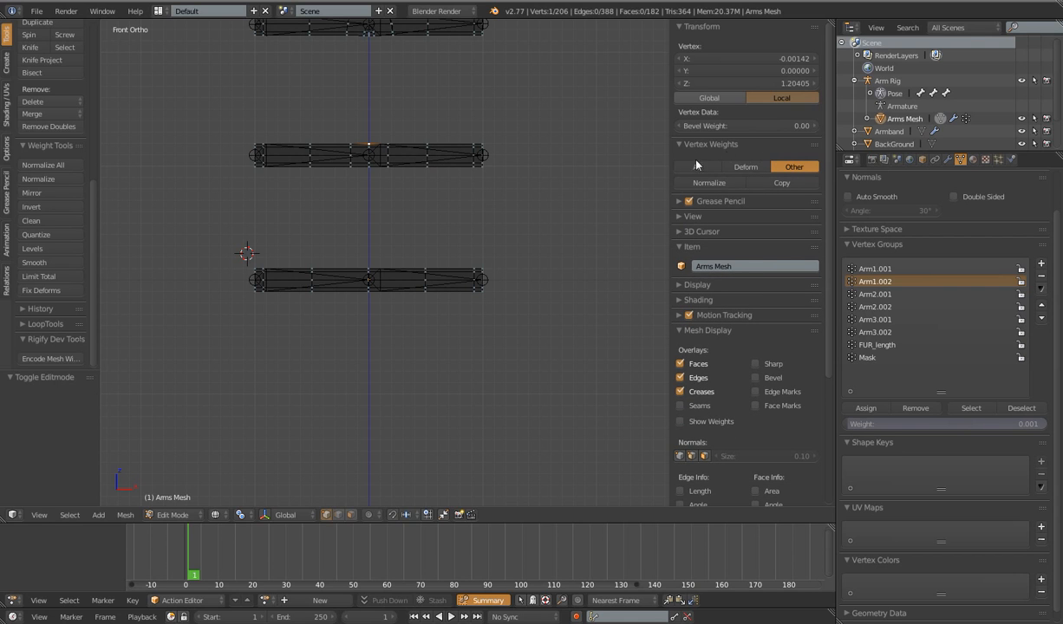
right_click(424, 293)
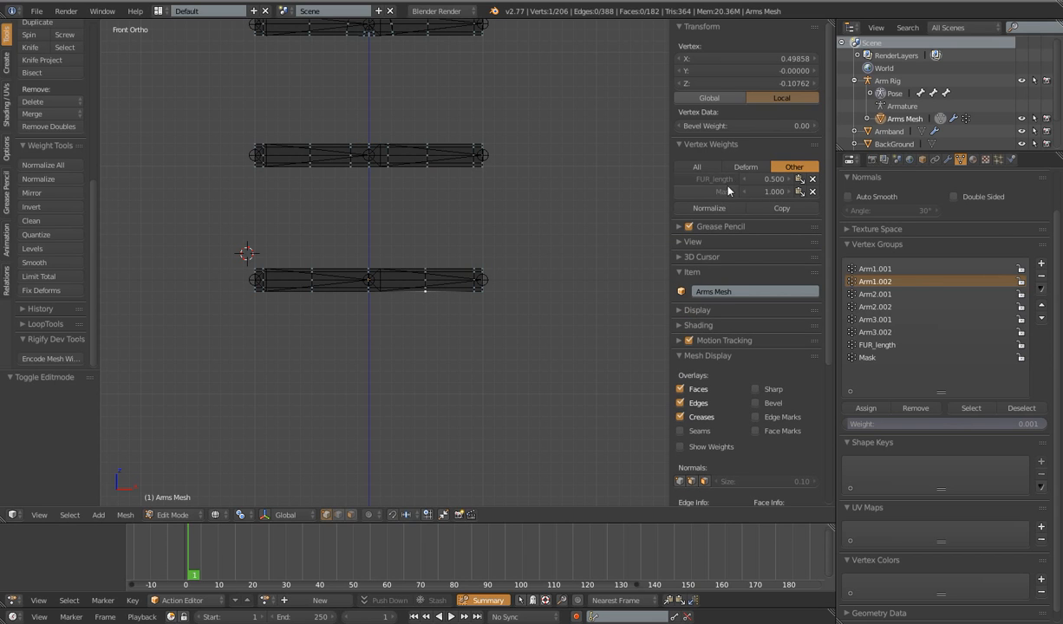
click(697, 167)
scroll(438, 284, down, 2)
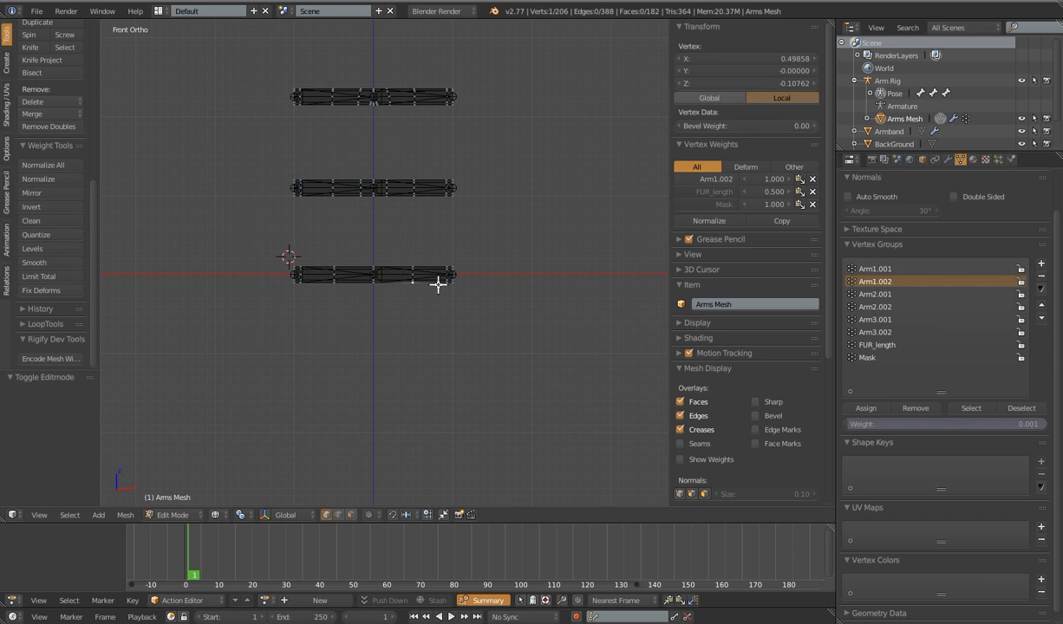
- Select all vertices of the arms mesh and switch it to Weight Paint mode
key(a)
key(a)
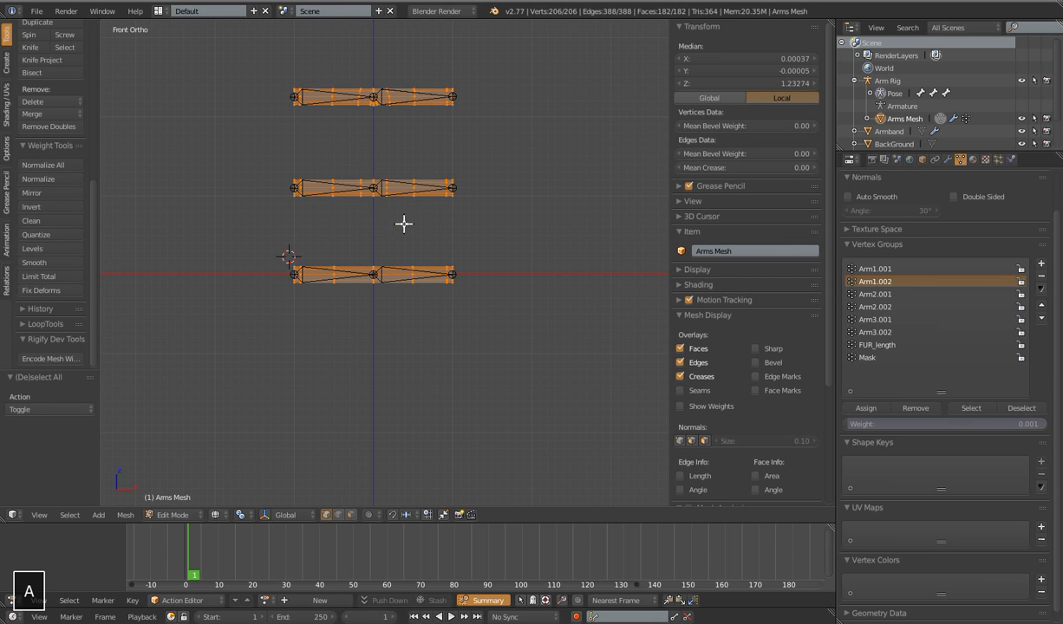
shift+middle_drag(404, 224, 418, 278)
key(1)
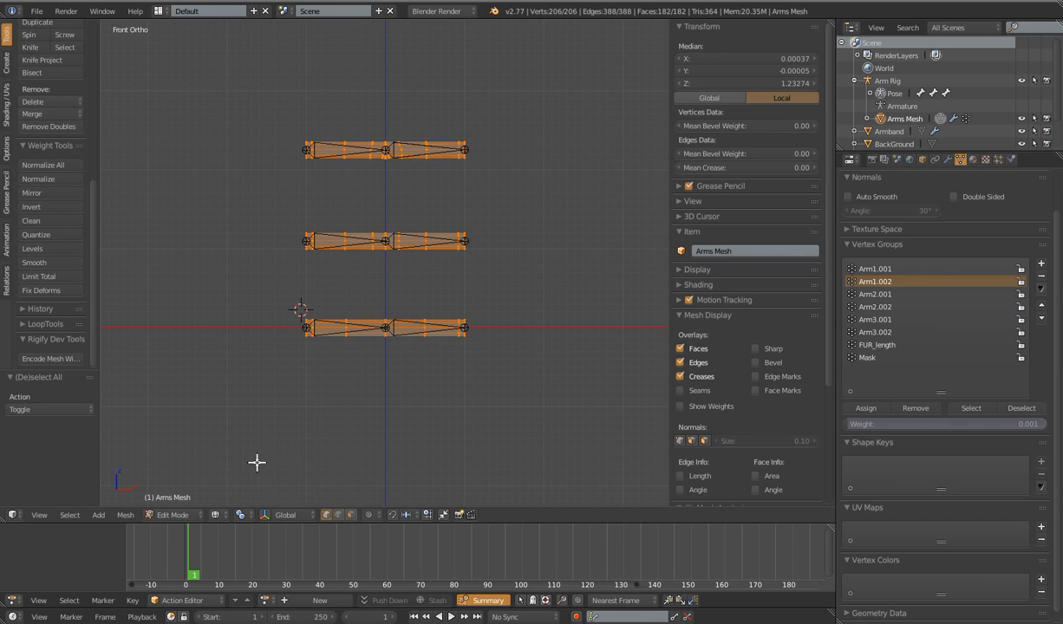
click(175, 518)
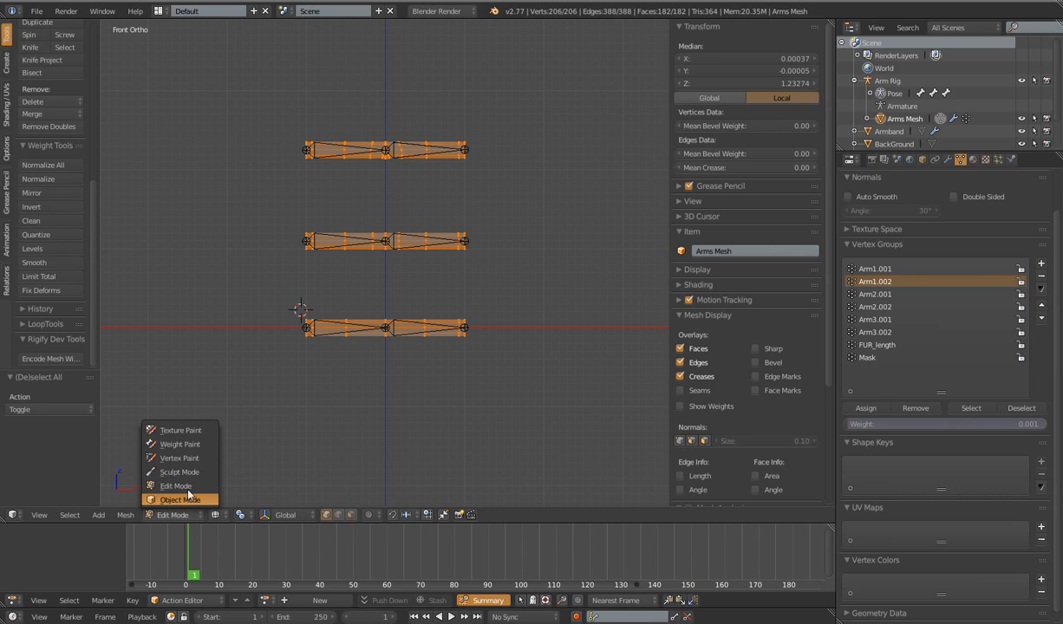
click(183, 447)
- Try painting Arm1.002 weight at 1.000 on the Arm1.001 half of the lowest arm, and undo the stroke
scroll(424, 351, up, 2)
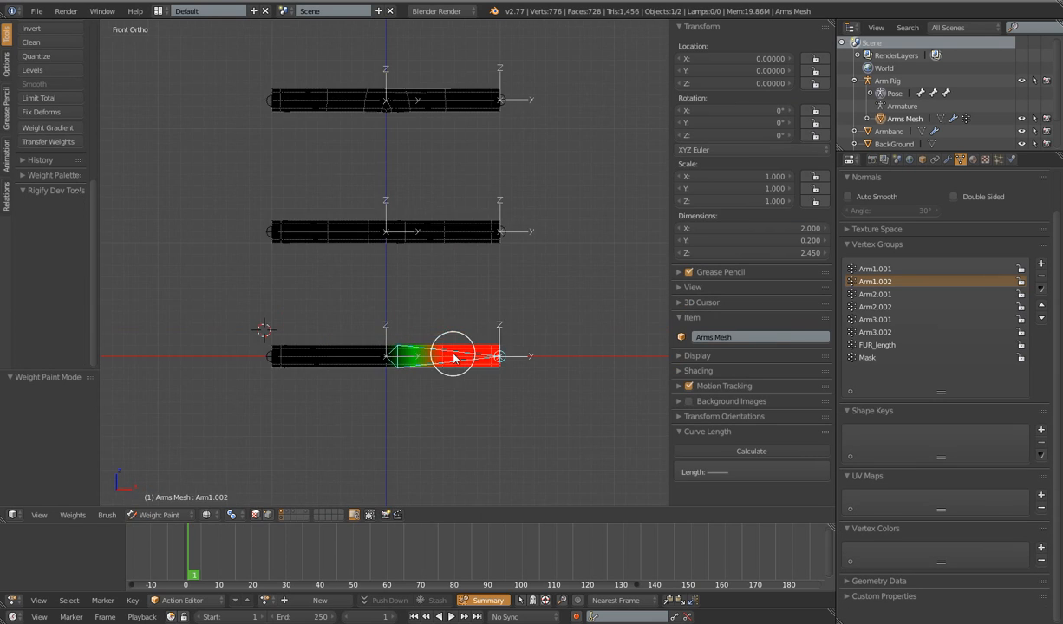
scroll(91, 230, up, 10)
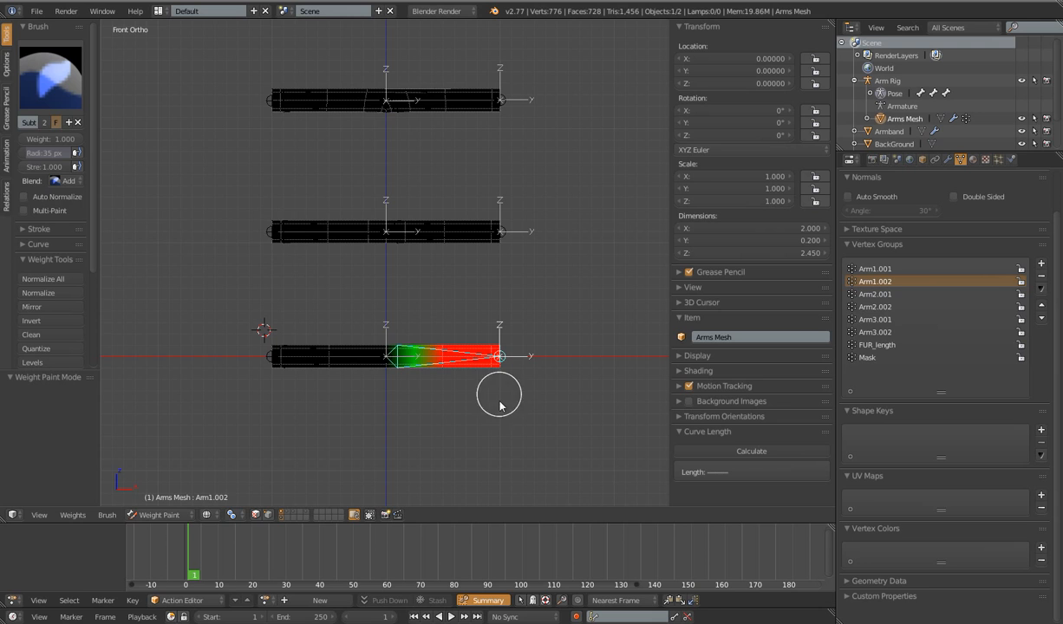
shift+middle_drag(498, 391, 519, 351)
scroll(495, 357, up, 1)
shift+middle_drag(416, 370, 434, 378)
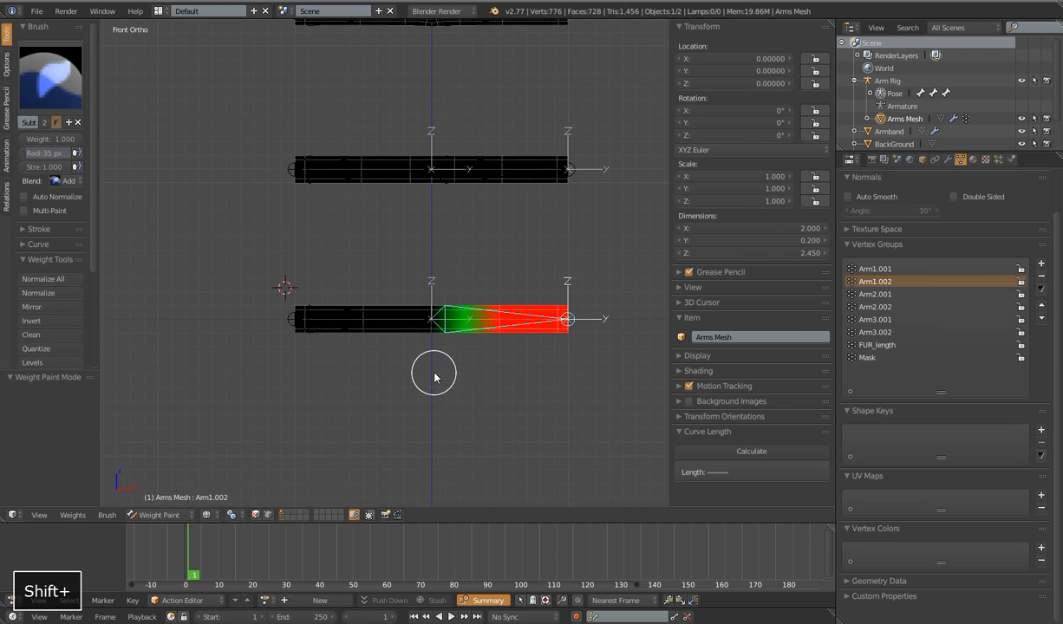
scroll(434, 377, up, 2)
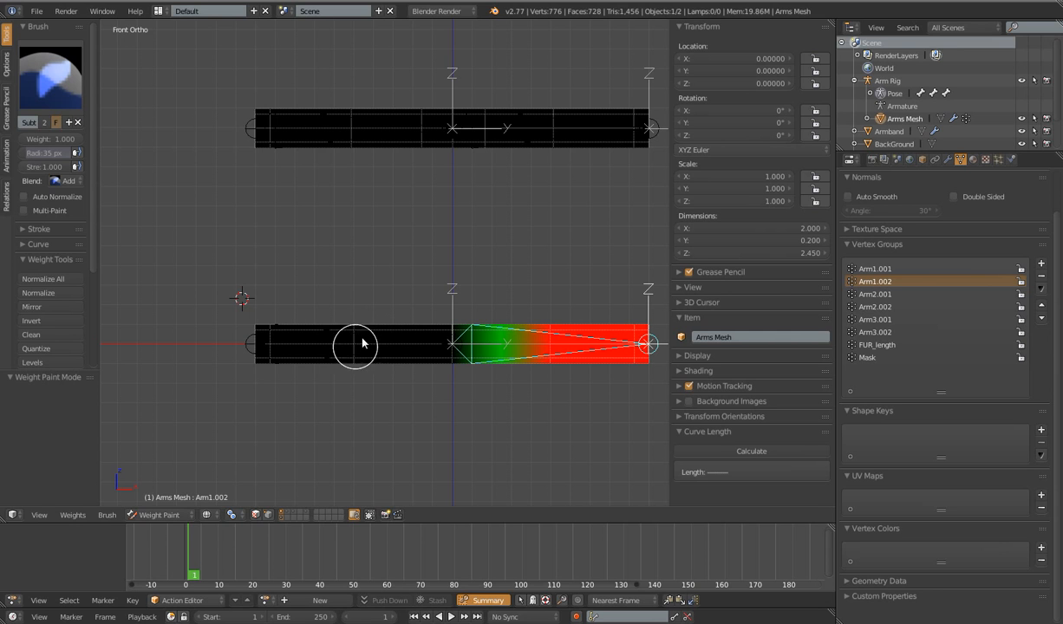
shift+middle_drag(490, 375, 477, 347)
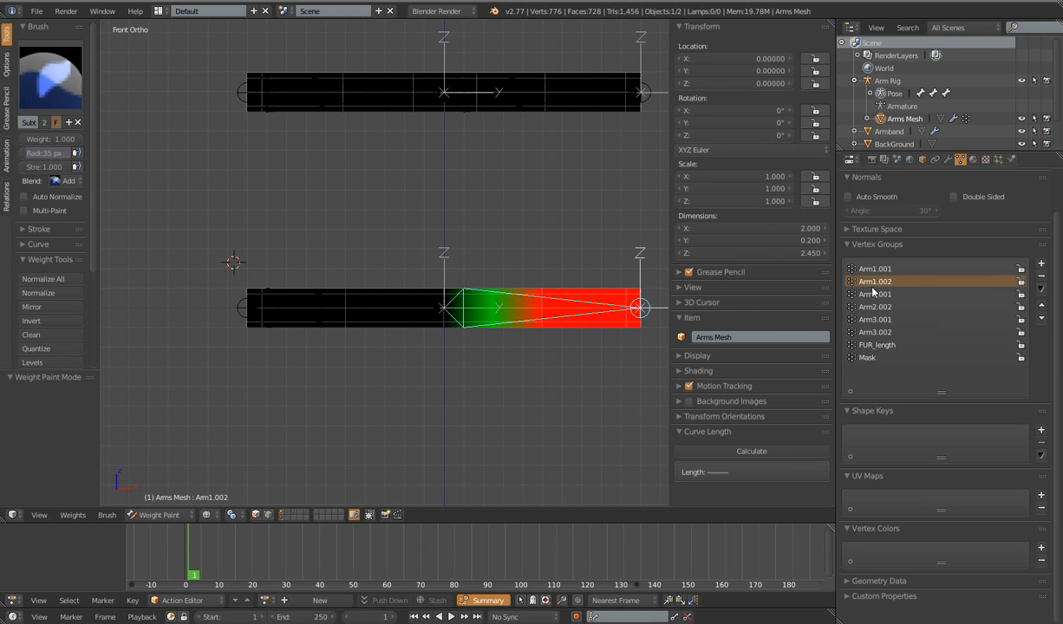
scroll(347, 364, up, 2)
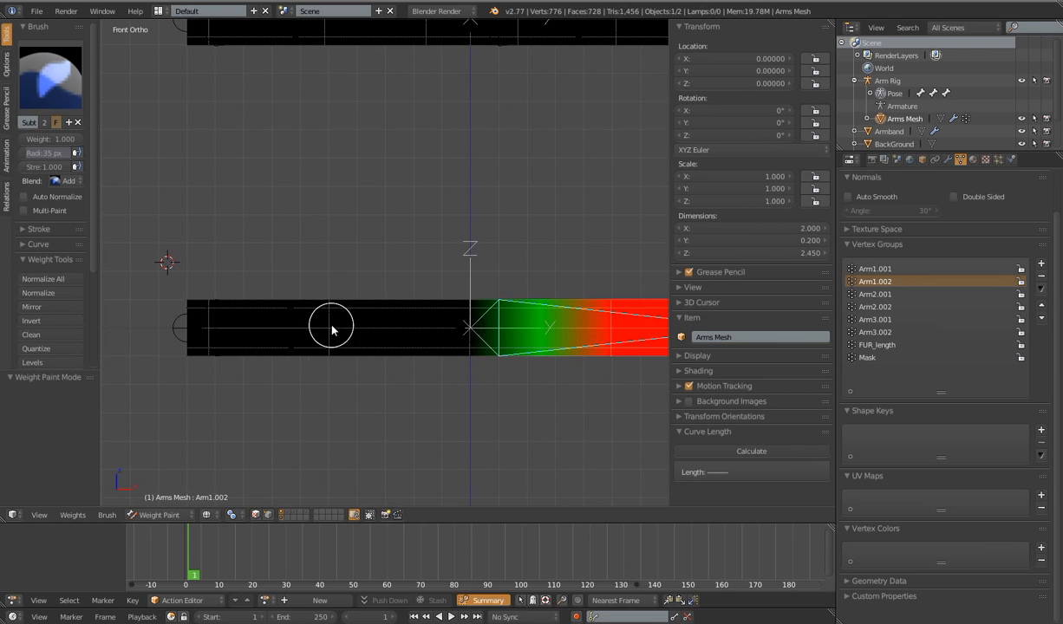
click(334, 327)
key(ctrl+z)
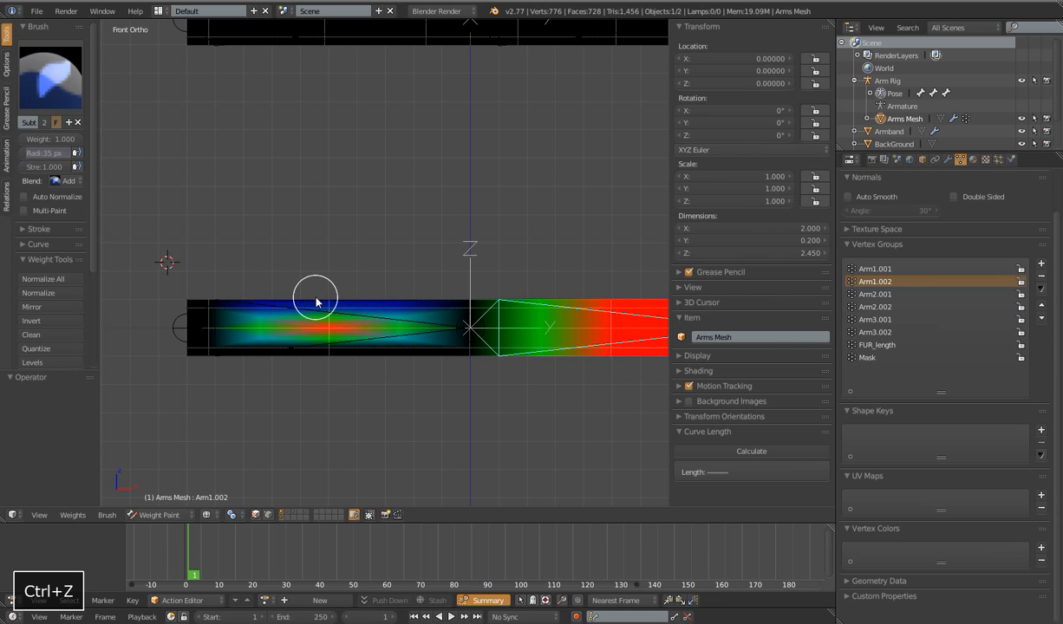
- Set the brush weight to 0.025 and paint Arm1.002 weight over the Arm1.001 half of the lowest arm
click(45, 138)
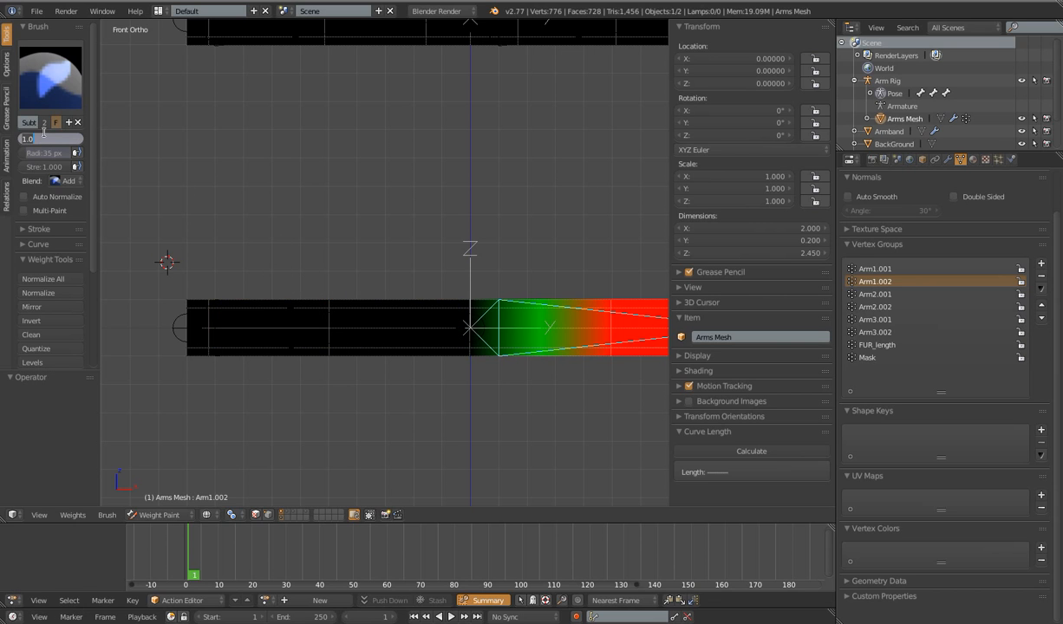
text(0)
text(.02)
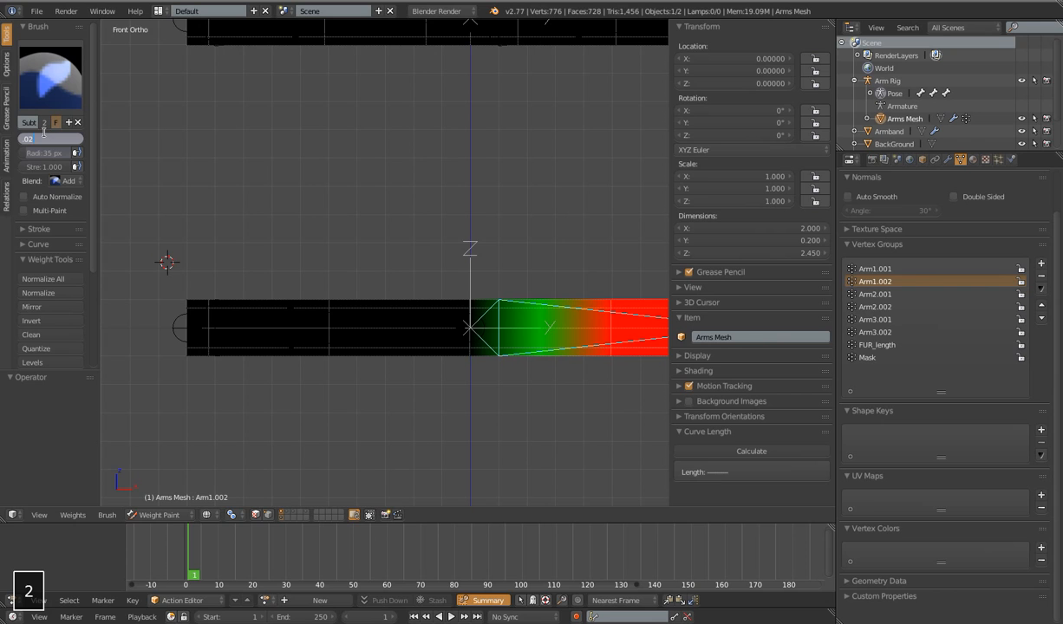
text(5)
key(Return)
mouse_move(320, 308)
mouse_down()
mouse_move(422, 311)
mouse_move(329, 311)
mouse_move(333, 354)
mouse_move(334, 314)
mouse_move(361, 377)
mouse_up()
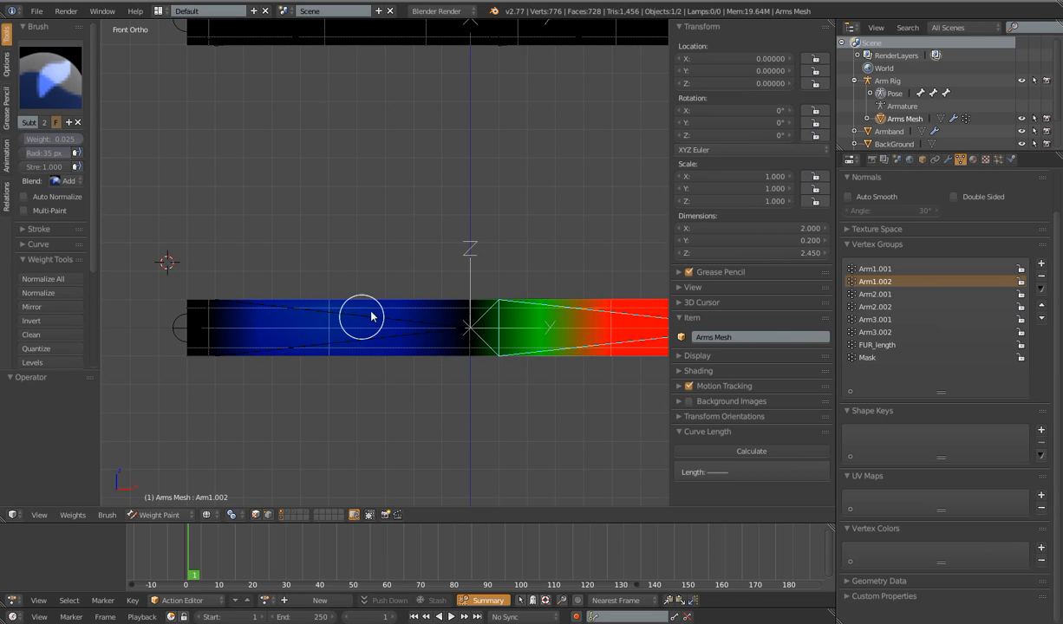
- Add more Arm1.002 weight at the middle of the lowest arm's Arm1.001 half, alternating between both bones to compare their weights
ctrl+right_click(290, 308)
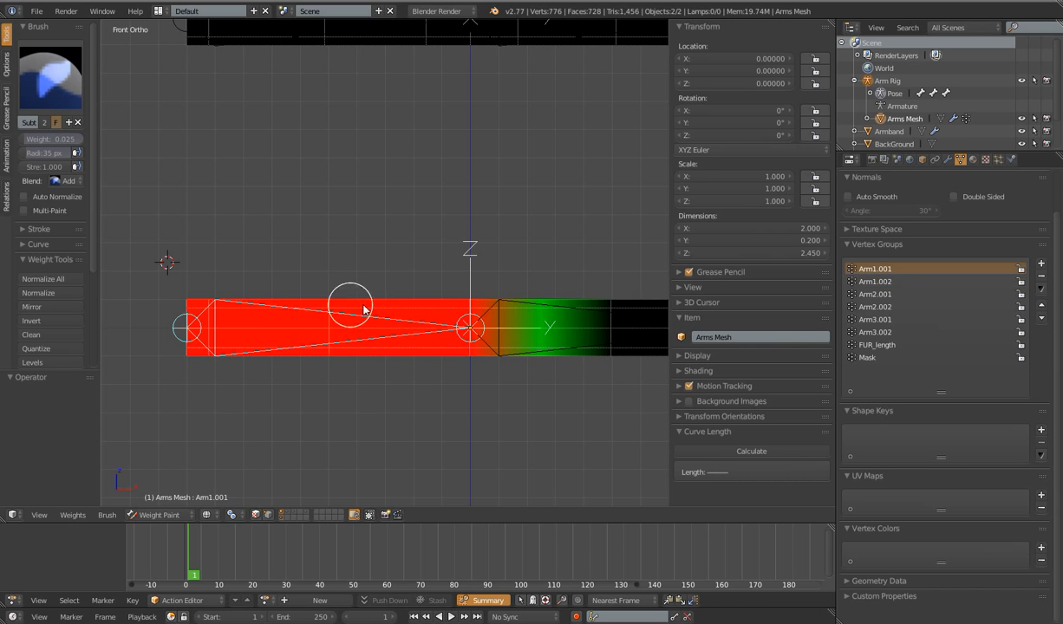
ctrl+right_click(551, 302)
drag(328, 326, 328, 318)
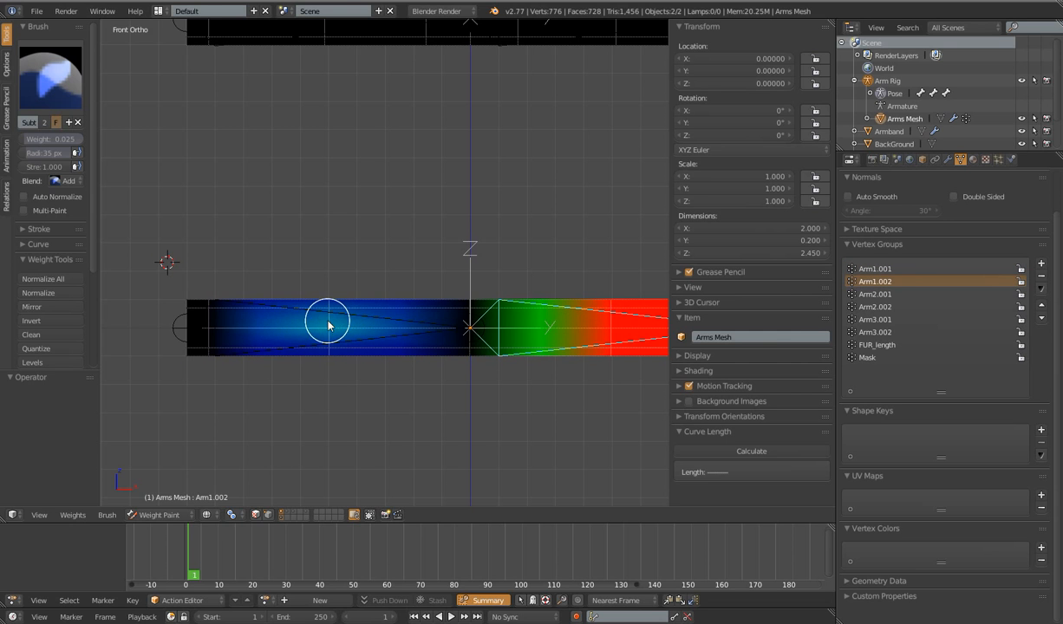
ctrl+right_click(307, 314)
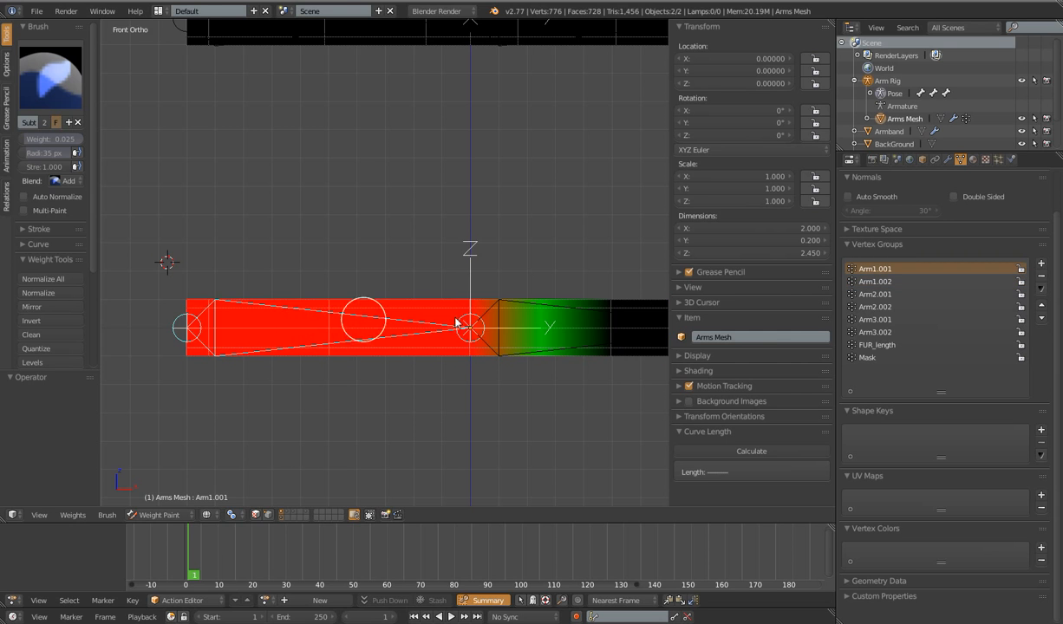
ctrl+right_click(567, 307)
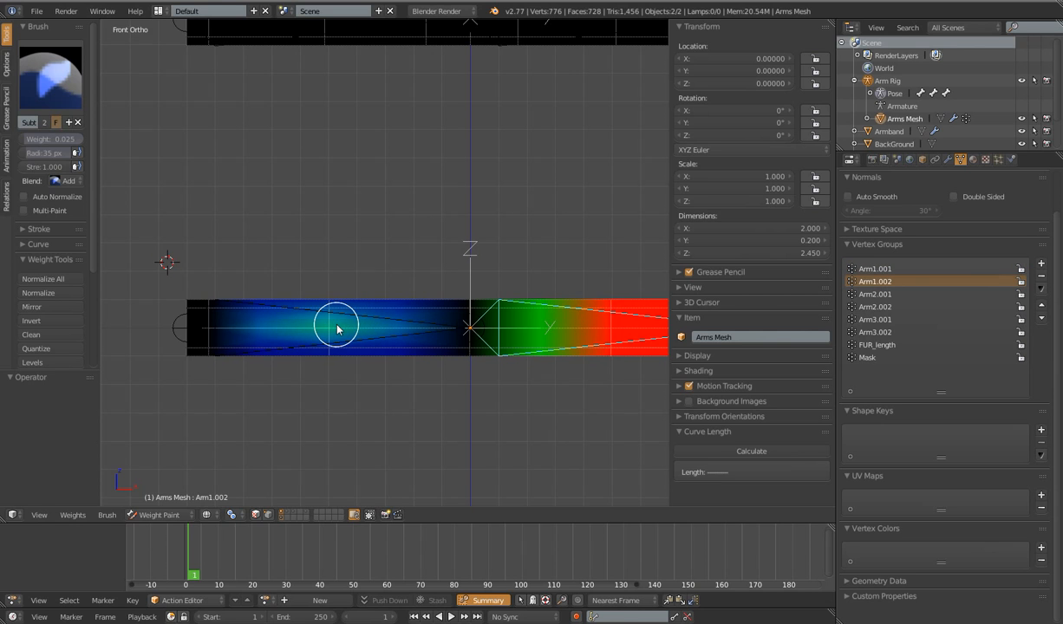
ctrl+right_click(307, 307)
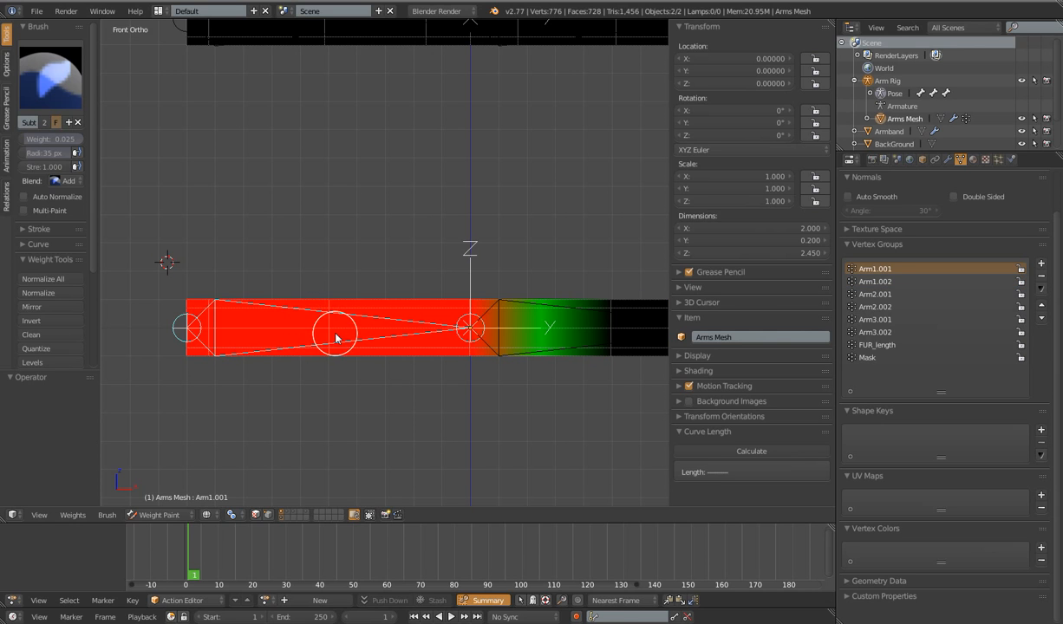
- Enable Auto Normalize and paint Arm1.002 weight again on the Arm1.001 half, comparing it with the weights of Arm1.001
click(25, 197)
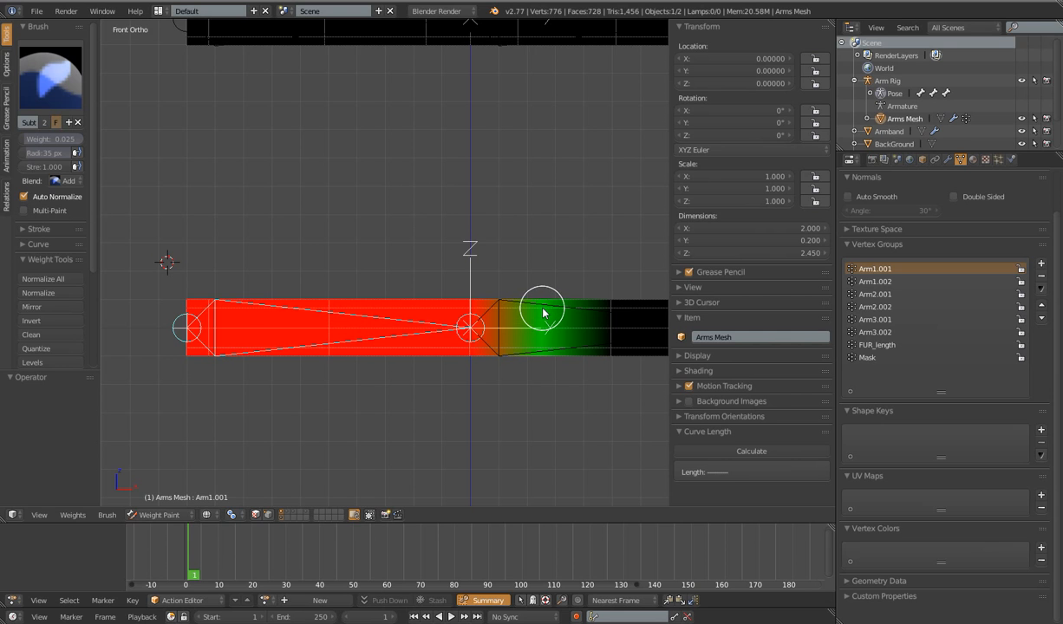
ctrl+right_click(543, 313)
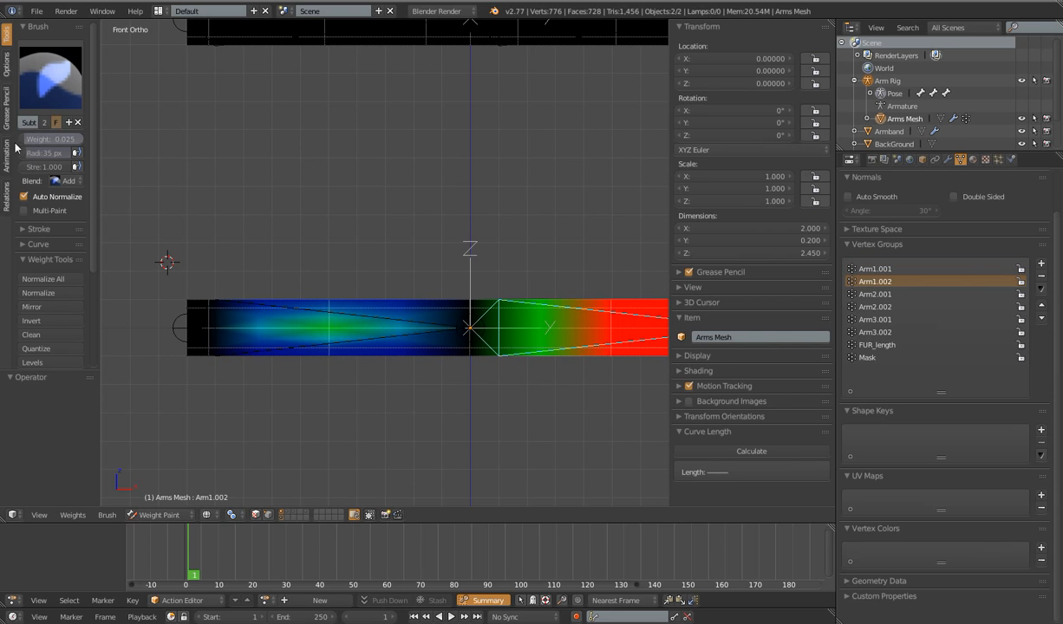
ctrl+right_click(356, 312)
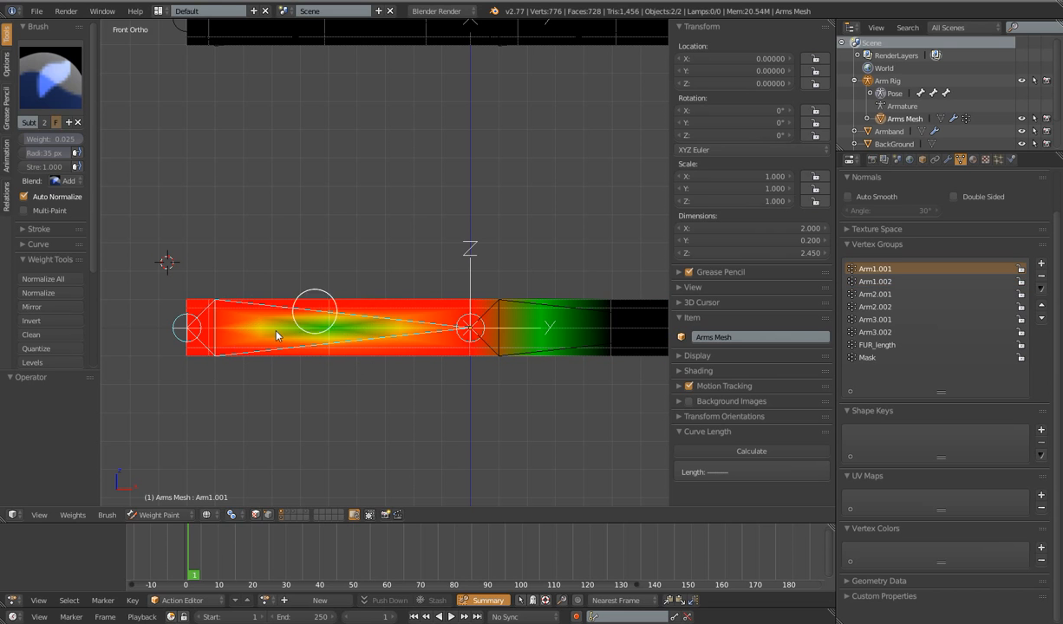
ctrl+right_click(538, 313)
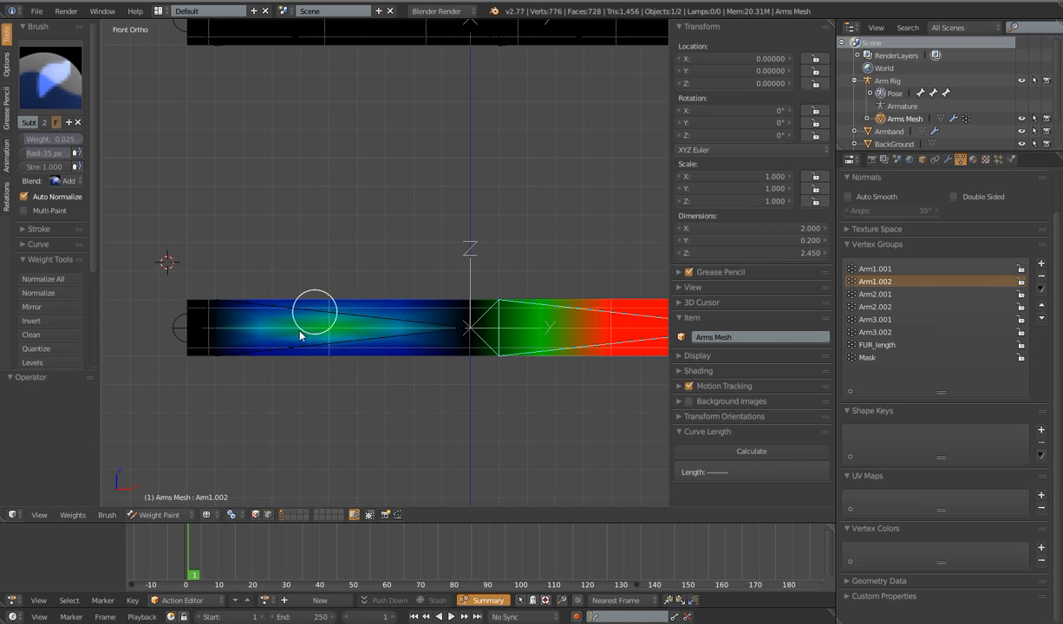
mouse_move(326, 320)
mouse_down()
mouse_move(276, 338)
mouse_move(328, 335)
mouse_up()
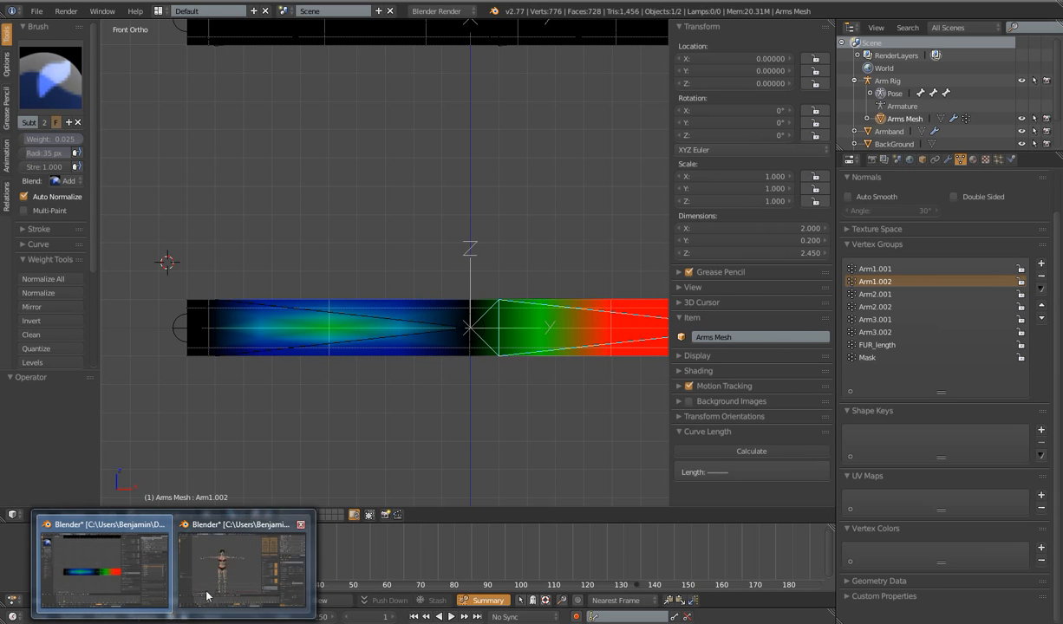
- Switch to the Blender window with the character rig and inspect its DEF-chest, DEF-neck and shoulder.L bones
click(206, 597)
shift+middle_drag(460, 306, 484, 364)
scroll(482, 367, up, 8)
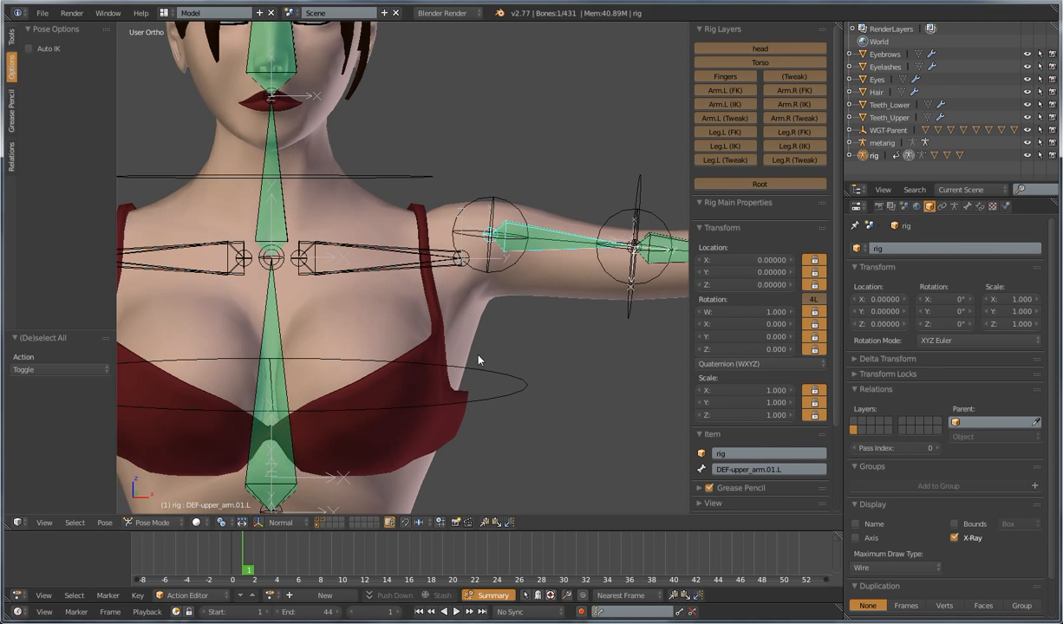
scroll(474, 361, down, 2)
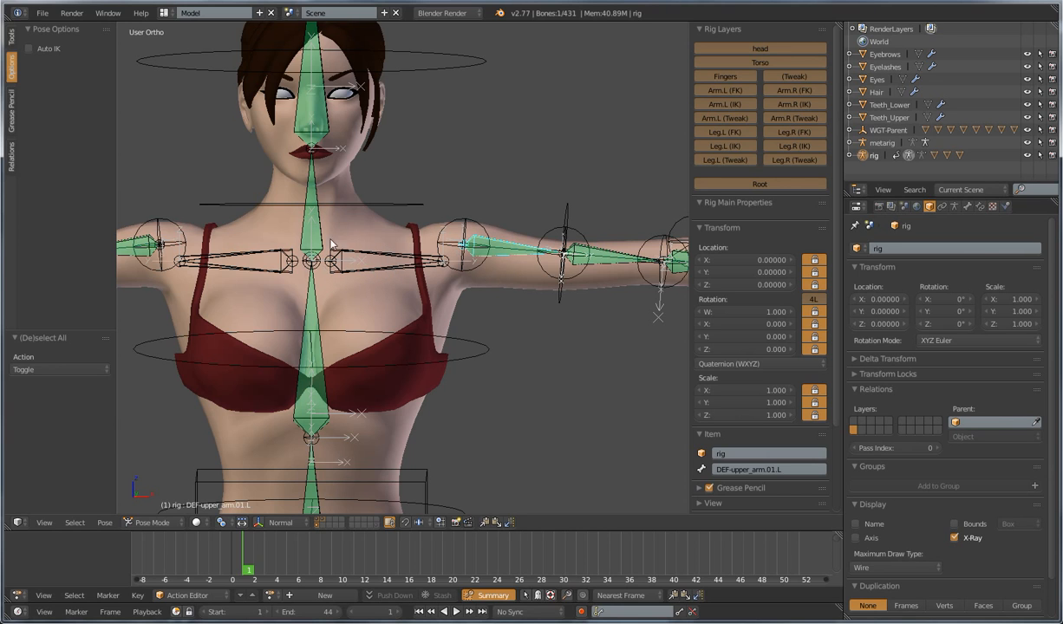
right_click(314, 297)
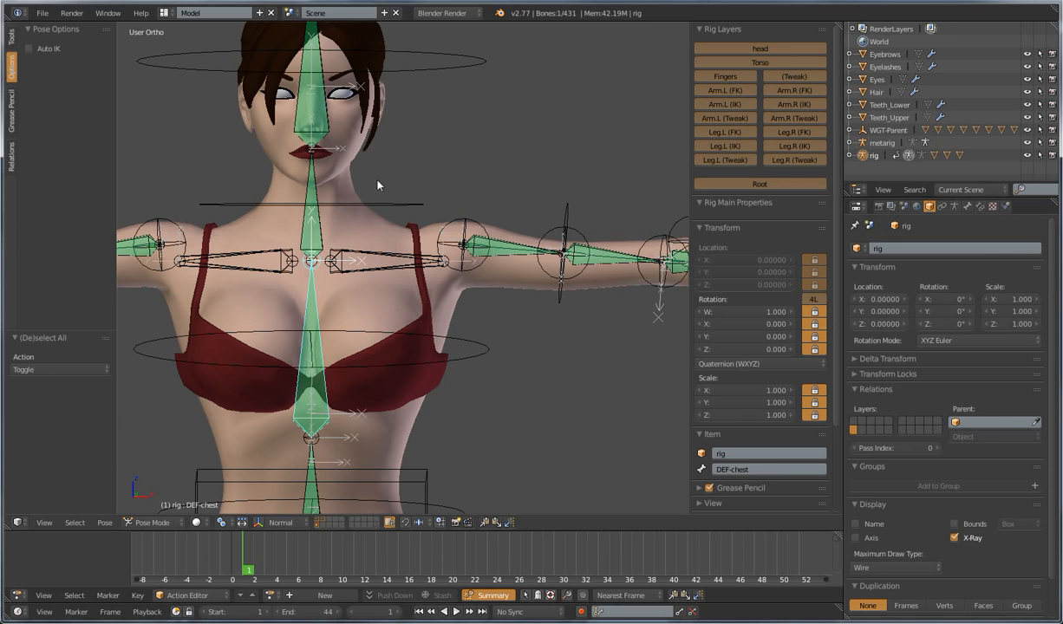
right_click(310, 226)
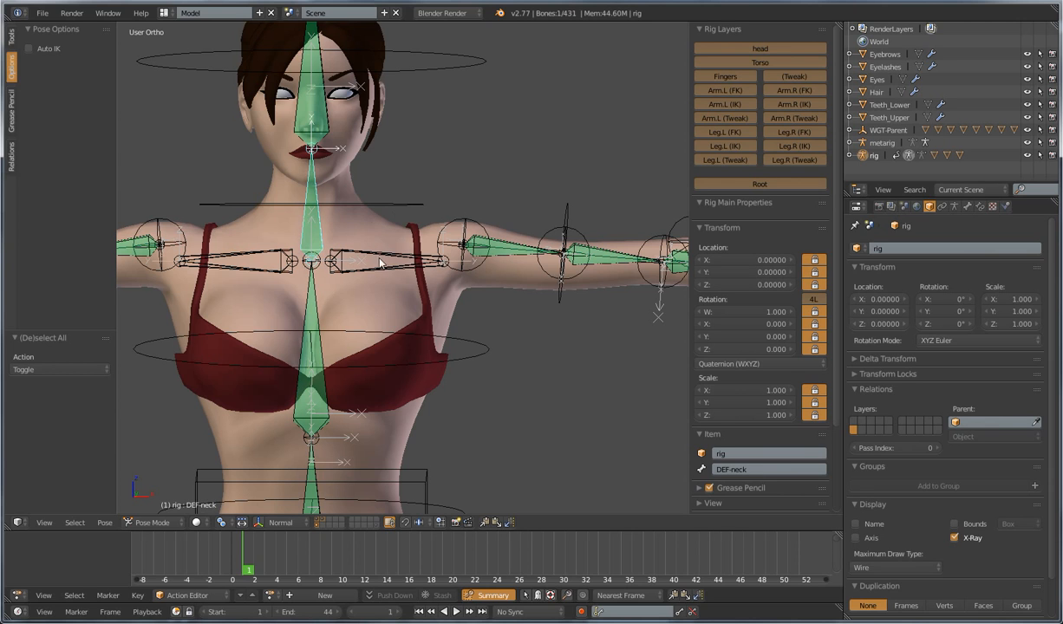
right_click(380, 261)
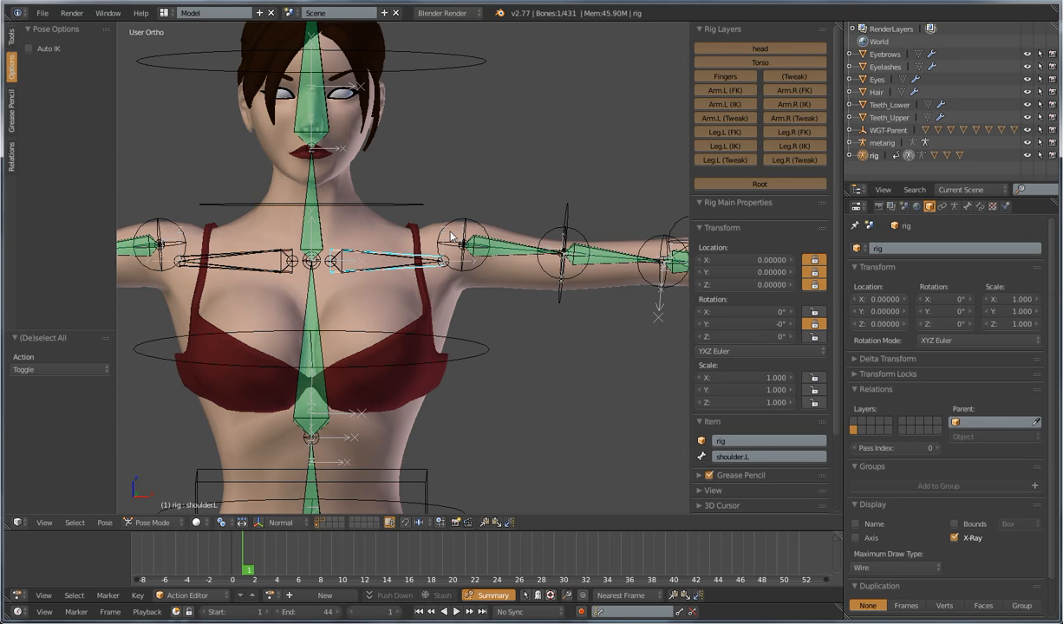
- Inspect the DEF-upper_arm.01.L and DEF-upper_arm.02.L bones of the character rig from the front view
right_click(508, 249)
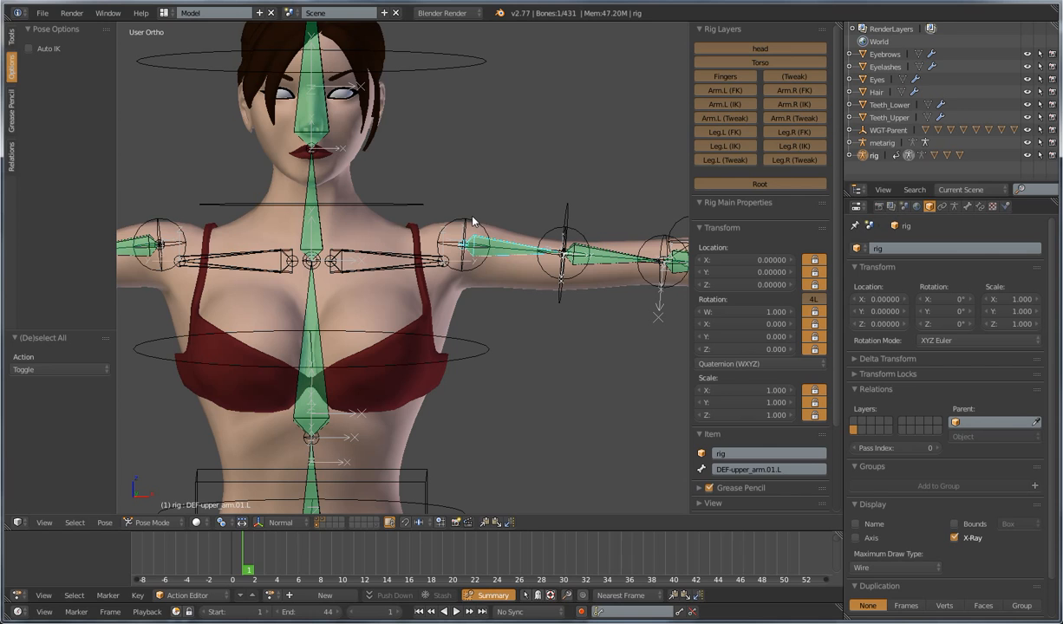
right_click(610, 256)
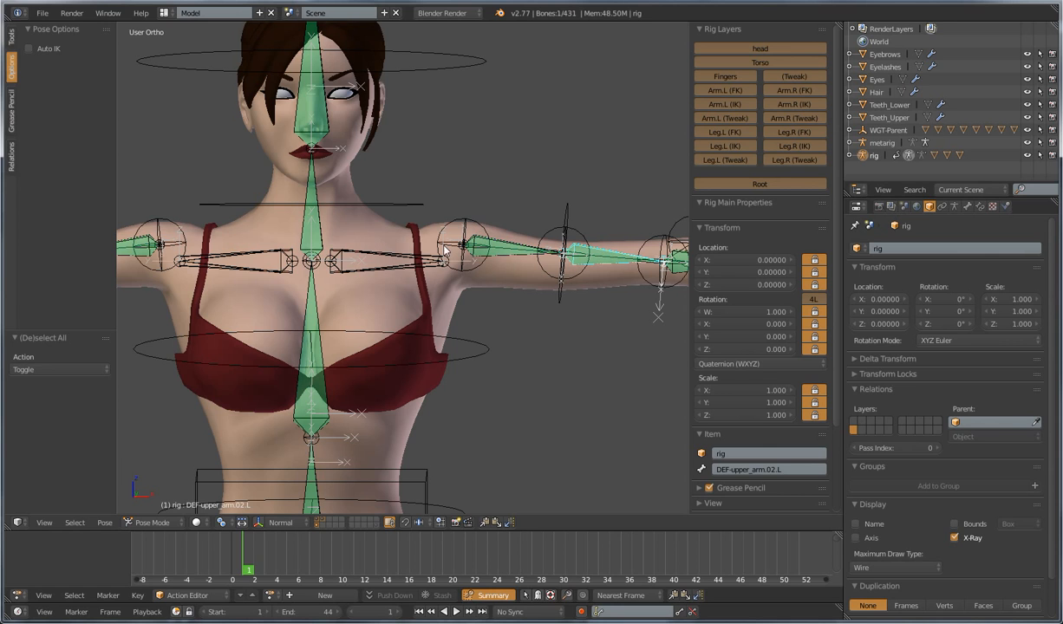
right_click(486, 238)
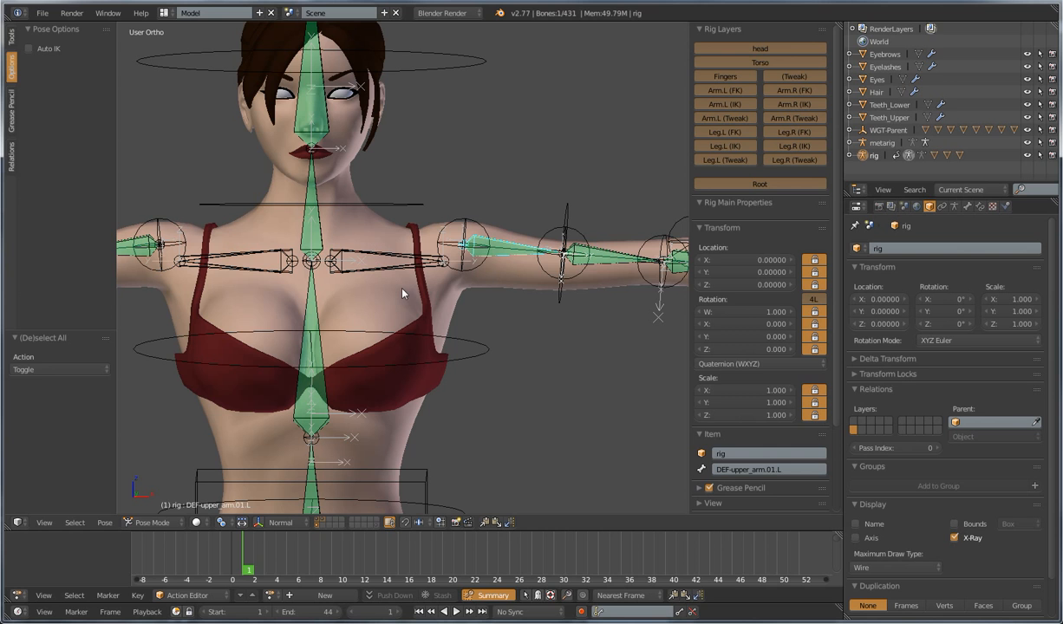
middle_drag(509, 324, 484, 328)
key(KP_1)
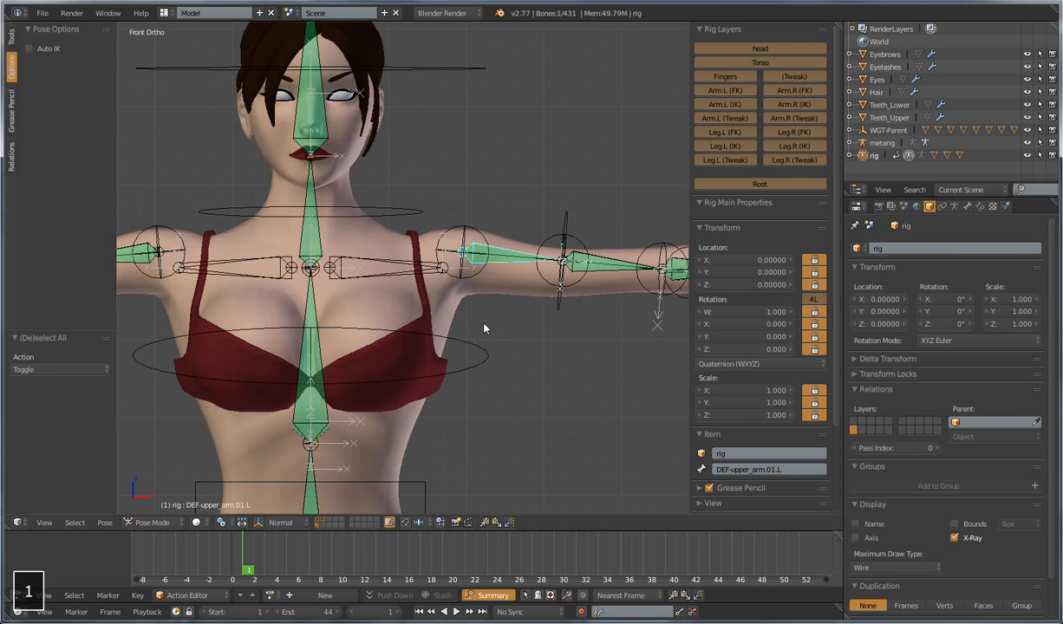
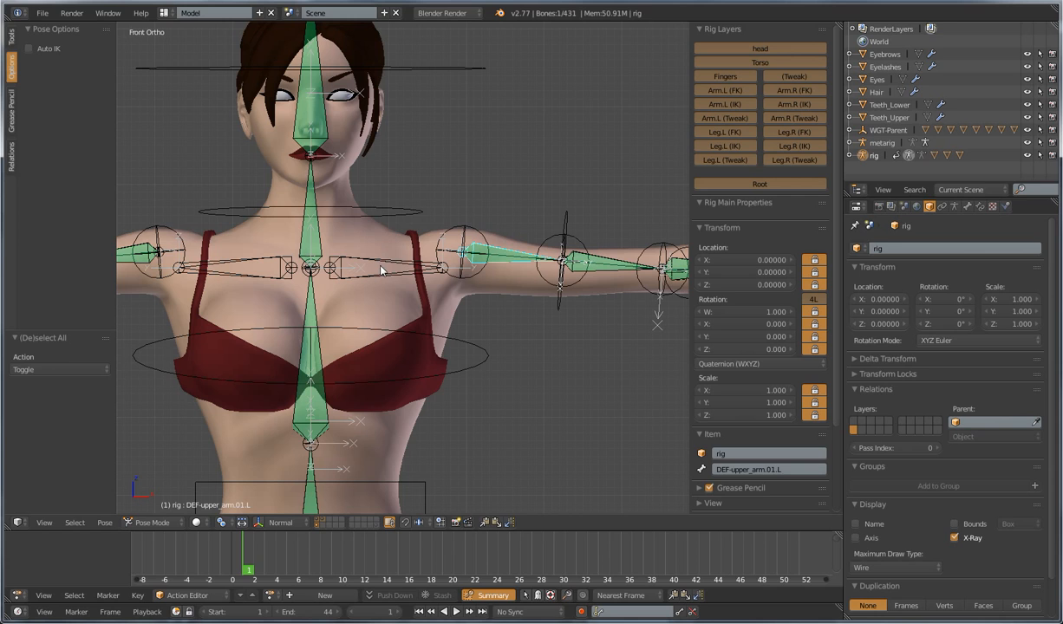
- Compare the DEF-chest, DEF-neck, DEF-upper_arm.01.L and shoulder.L bones around the character's shoulder
right_click(313, 299)
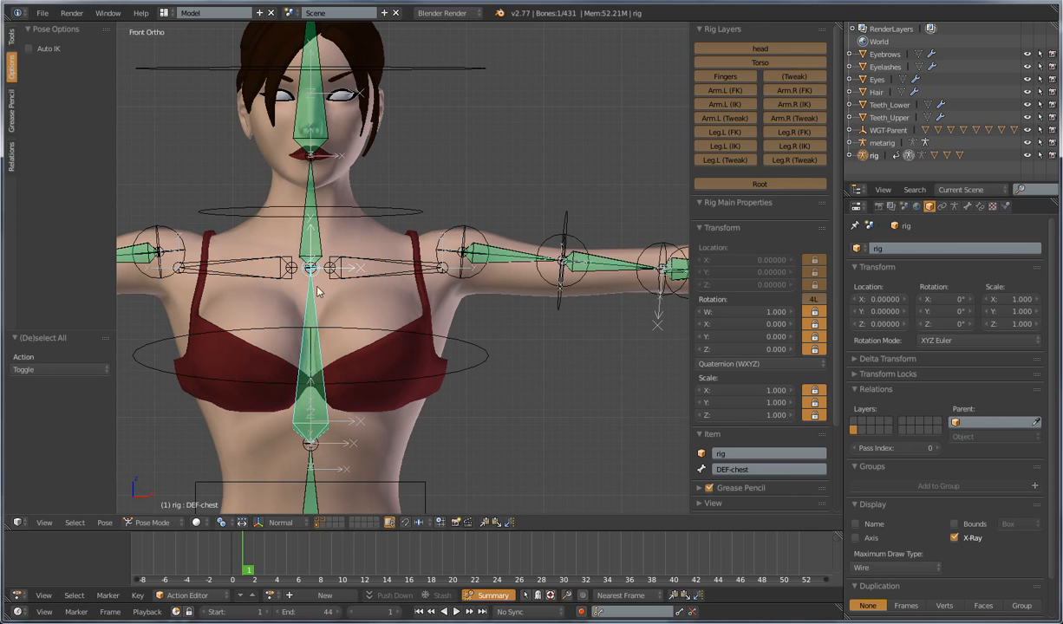
right_click(314, 224)
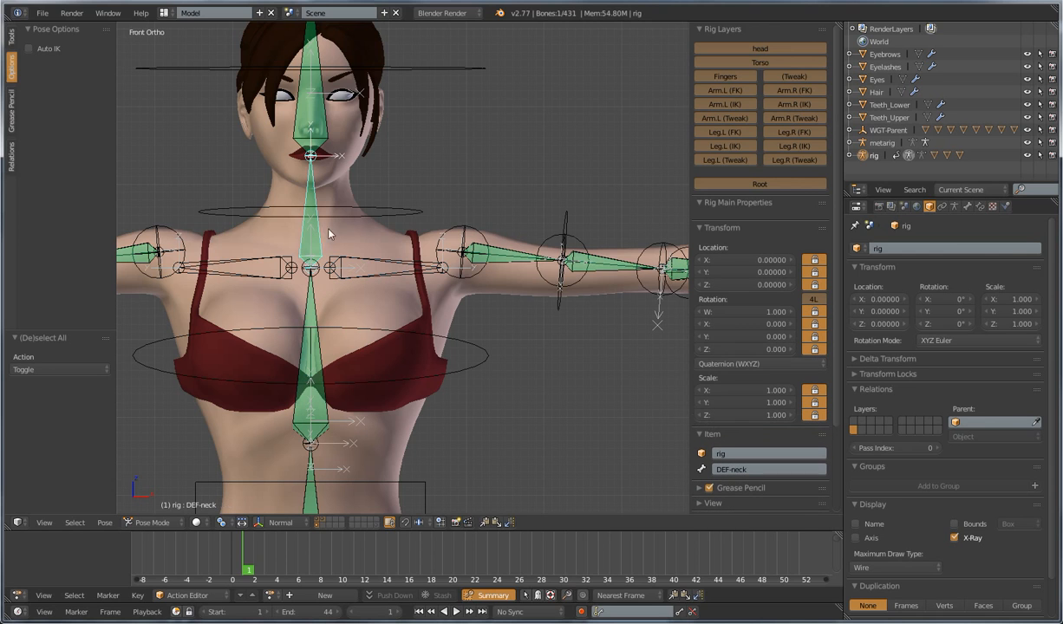
right_click(496, 252)
scroll(454, 263, down, 2)
scroll(442, 265, up, 3)
scroll(438, 269, up, 2)
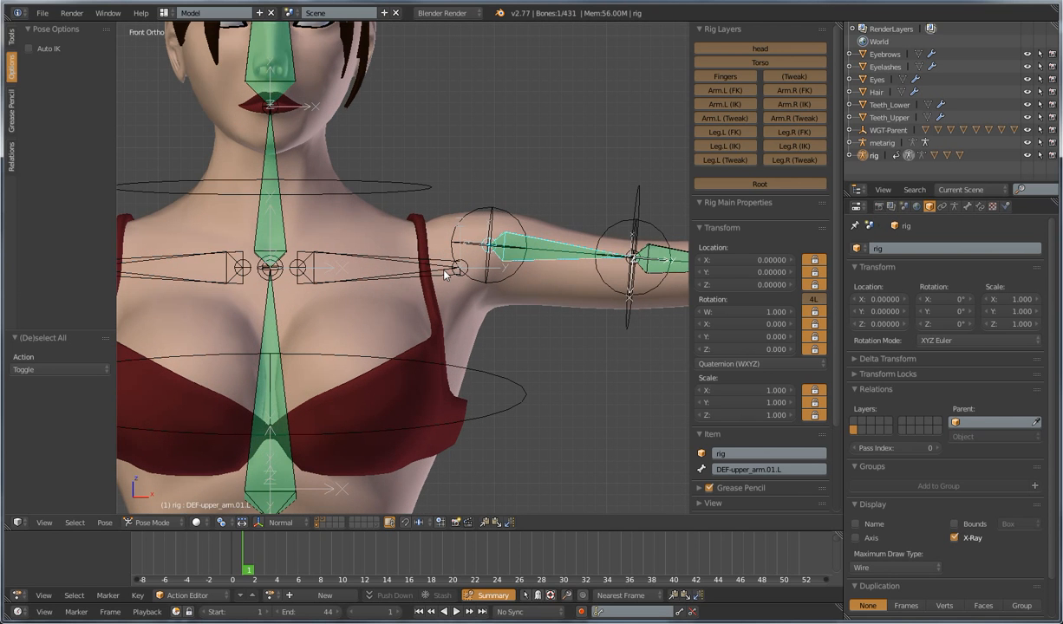
right_click(394, 260)
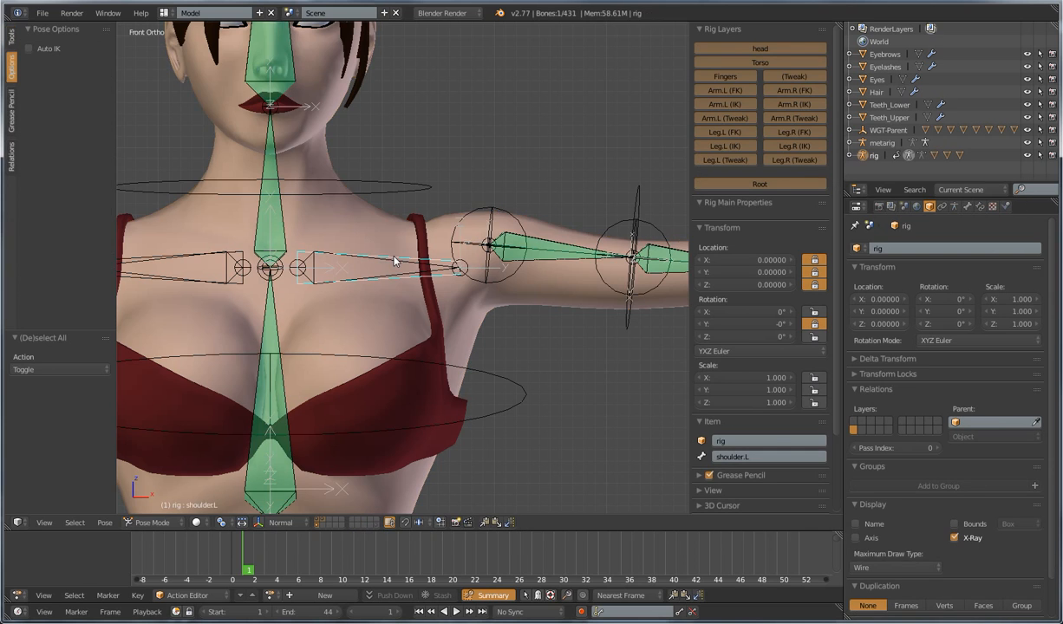
scroll(395, 261, down, 3)
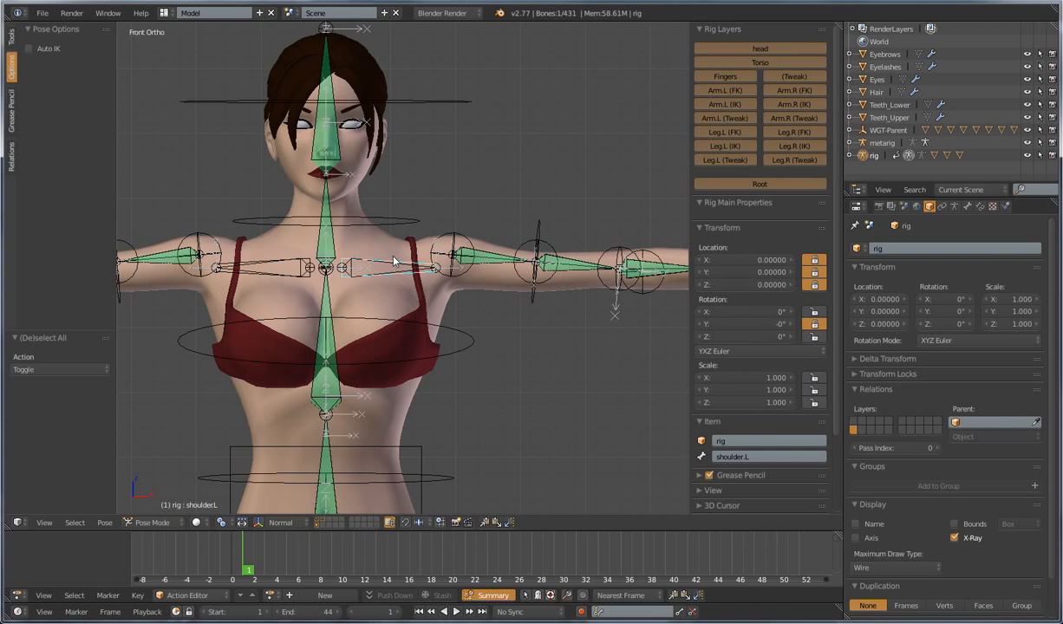
- Examine the gap between the DEF-neck and DEF-upper_arm.01.L deform bones, selecting each in turn
right_click(484, 259)
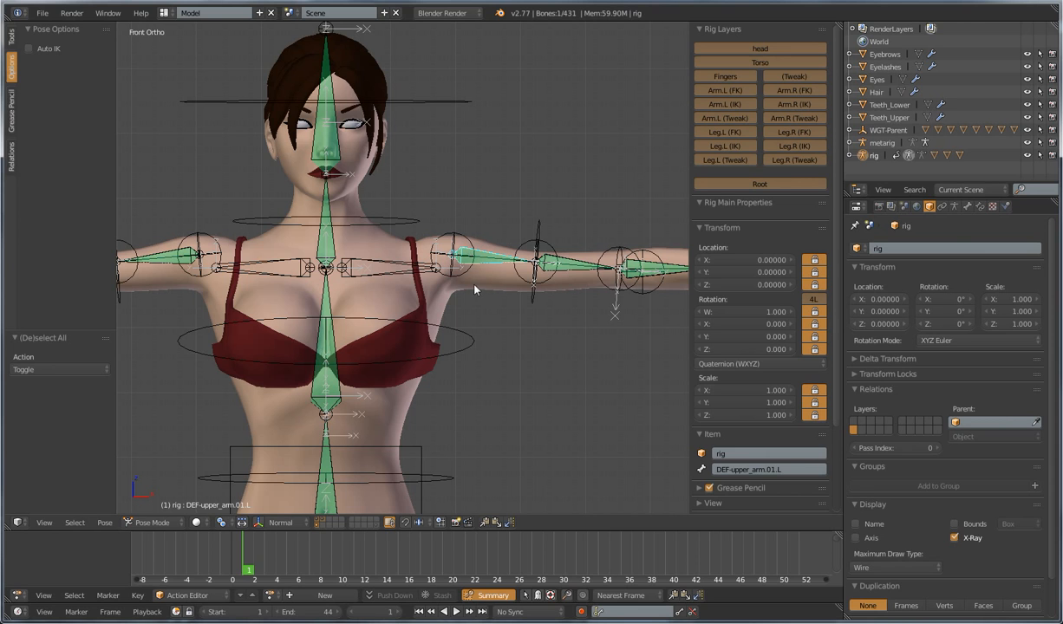
scroll(475, 290, up, 2)
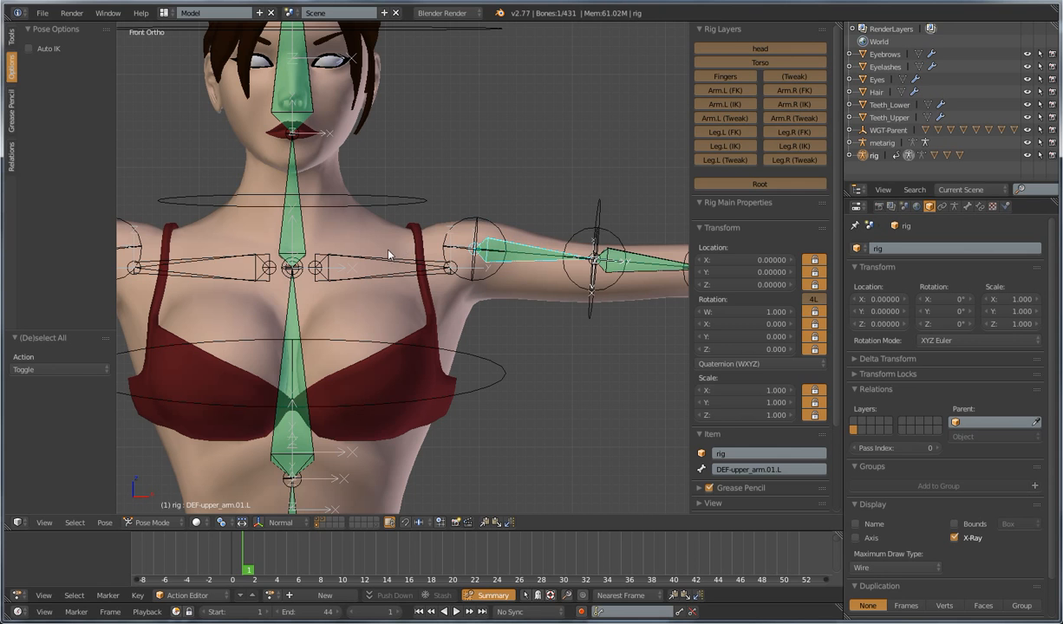
key(ctrl+Tab)
key(ctrl+Tab)
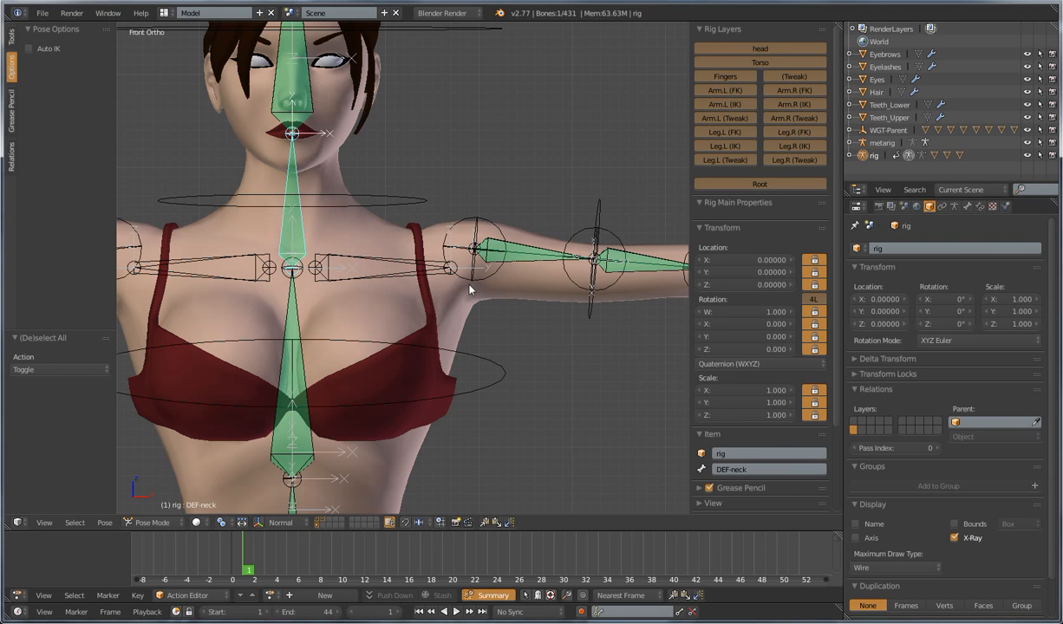
right_click(520, 251)
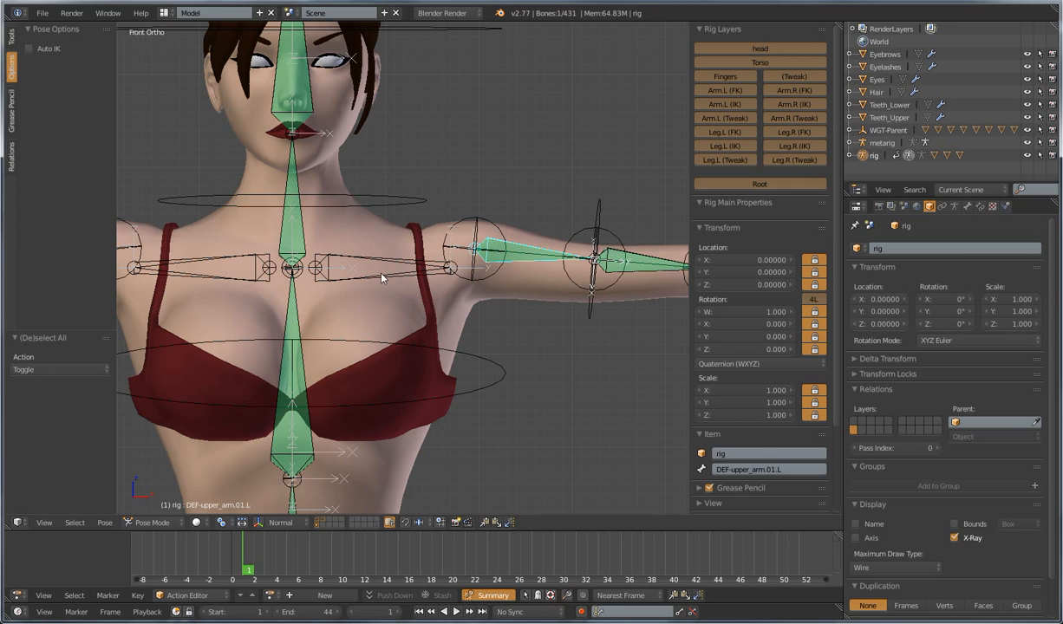
scroll(433, 280, down, 3)
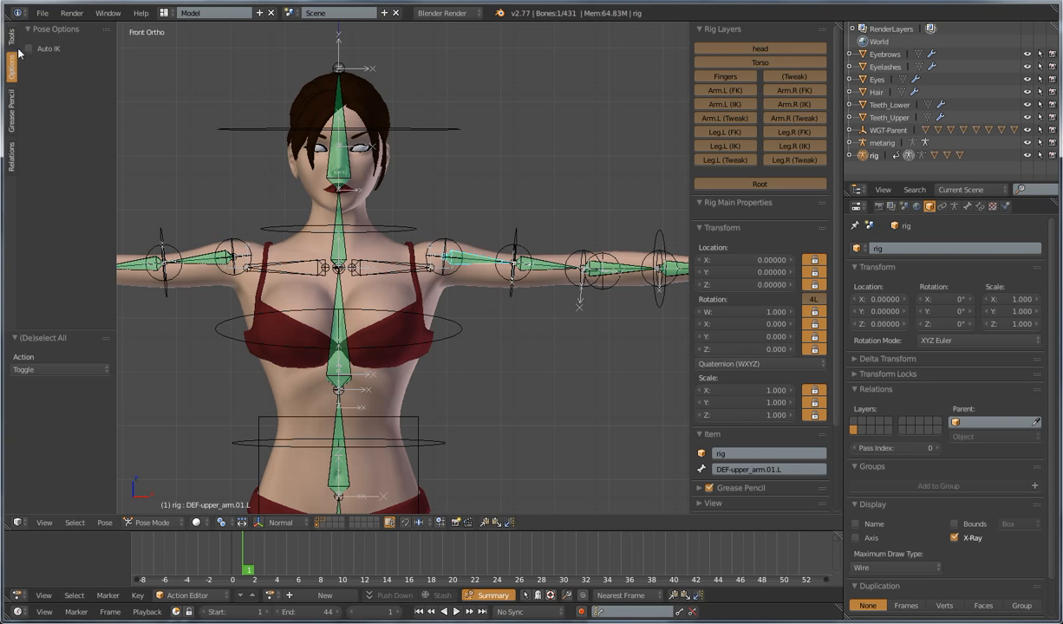
- Switch to the Blender window with the arms mesh and clear the rotation and scale of all Arm Rig bones
mouse_move(173, 621)
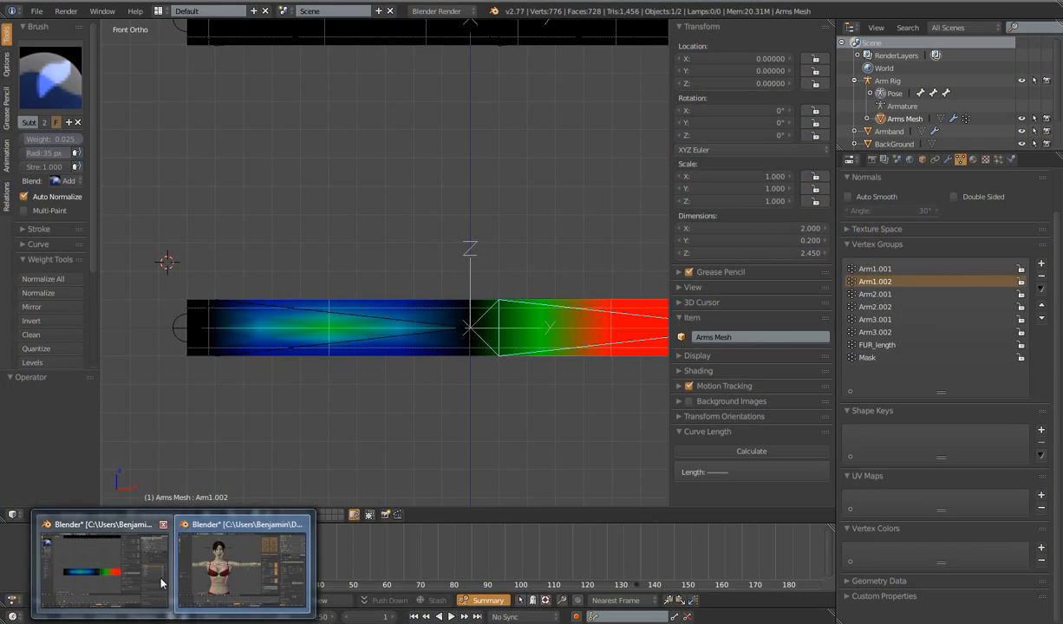
click(159, 579)
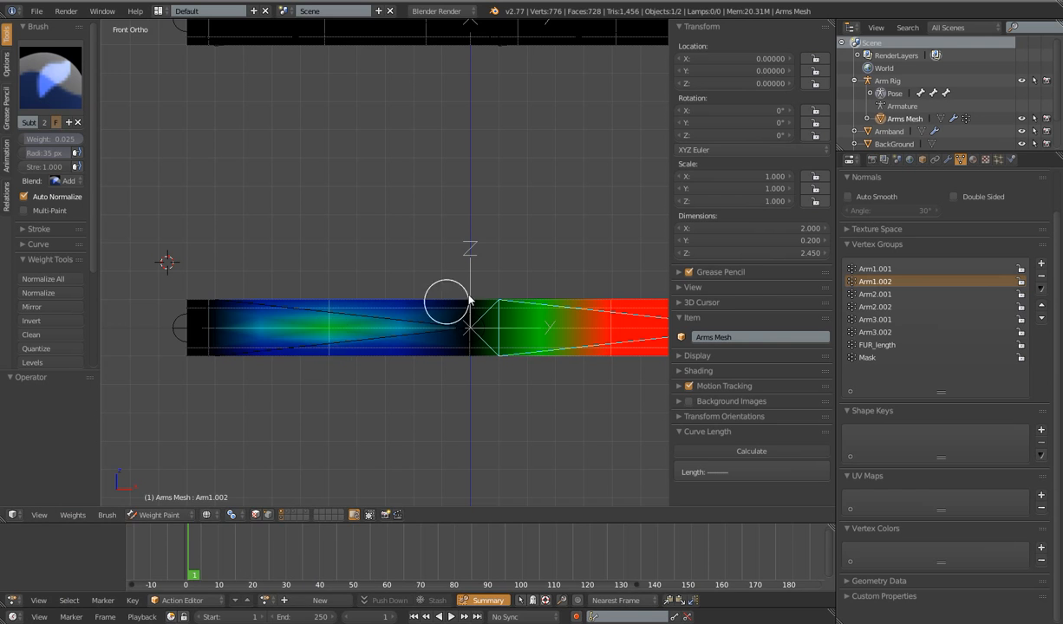
scroll(446, 299, down, 3)
key(a)
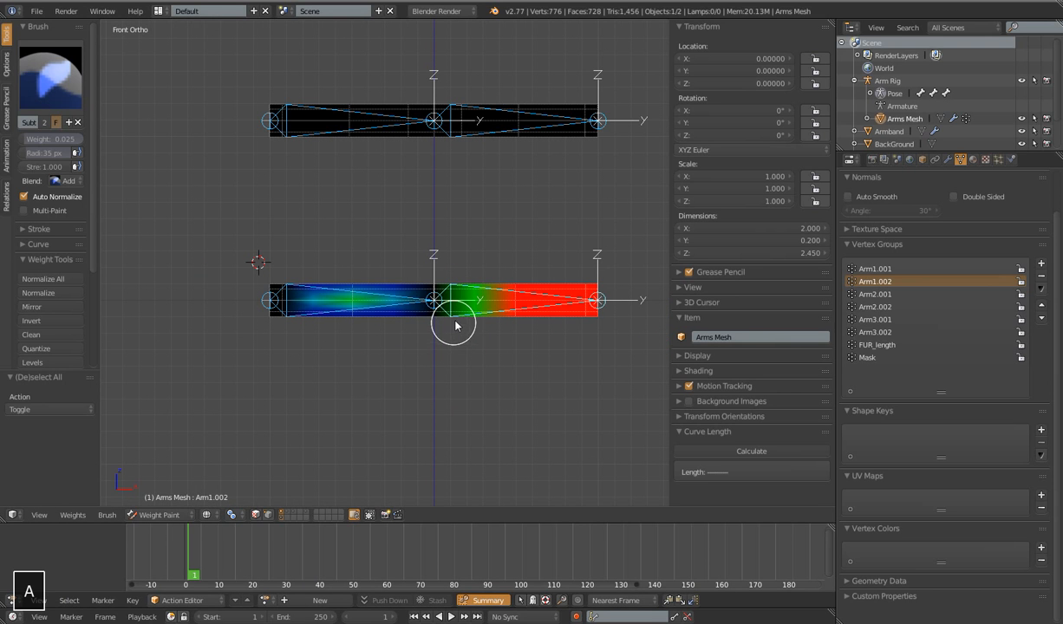
key(a)
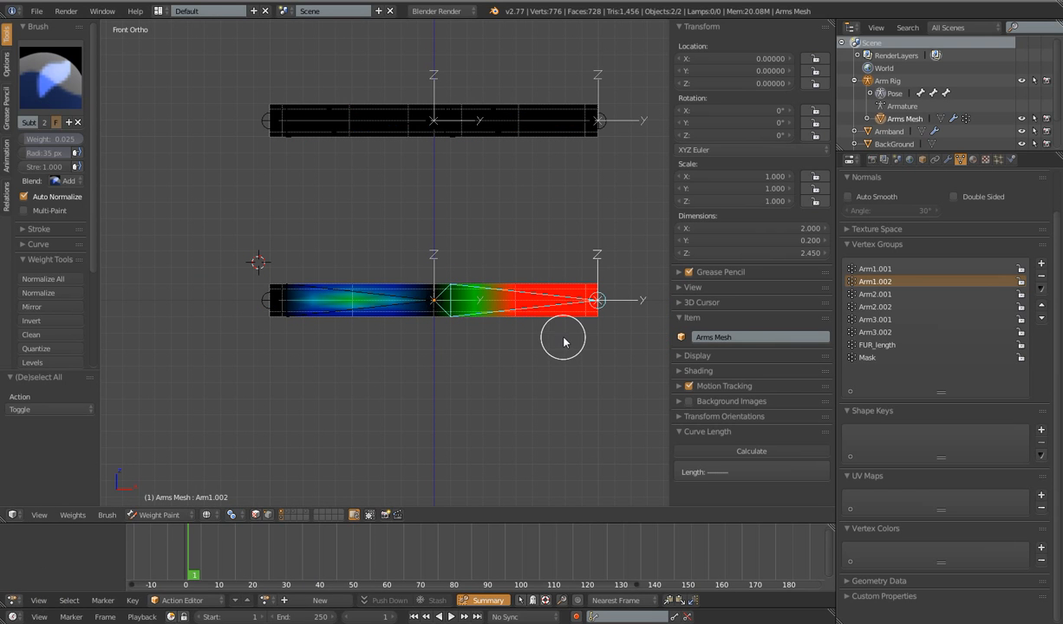
key(a)
key(alt+r)
key(alt+s)
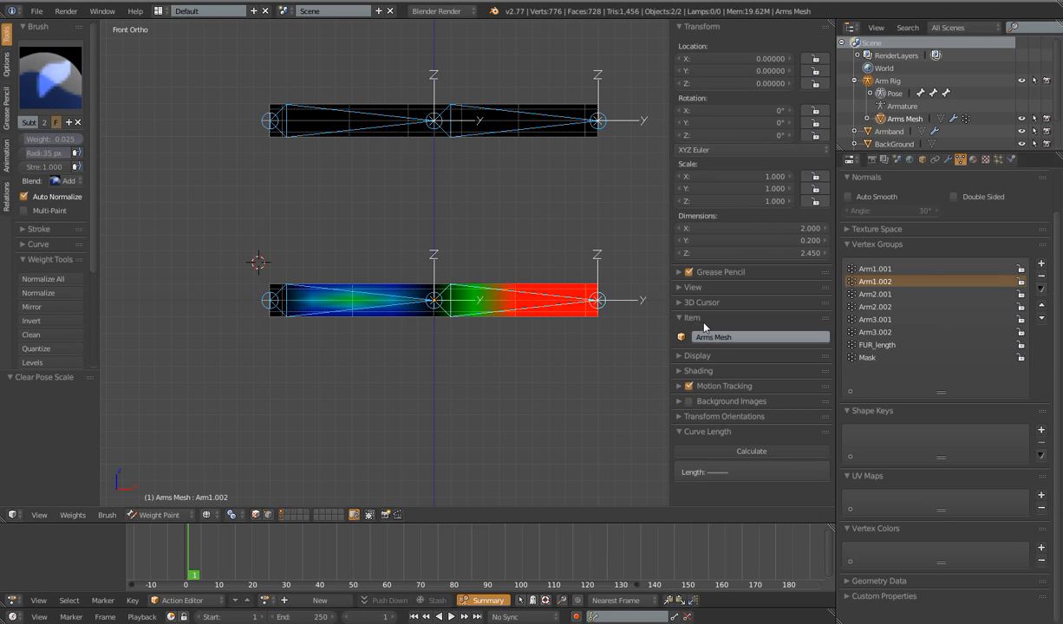
- Put Arms Mesh in Object Mode, select it alone and display it with solid shading
key(Tab)
shift+middle_drag(564, 328, 512, 330)
scroll(512, 331, up, 2)
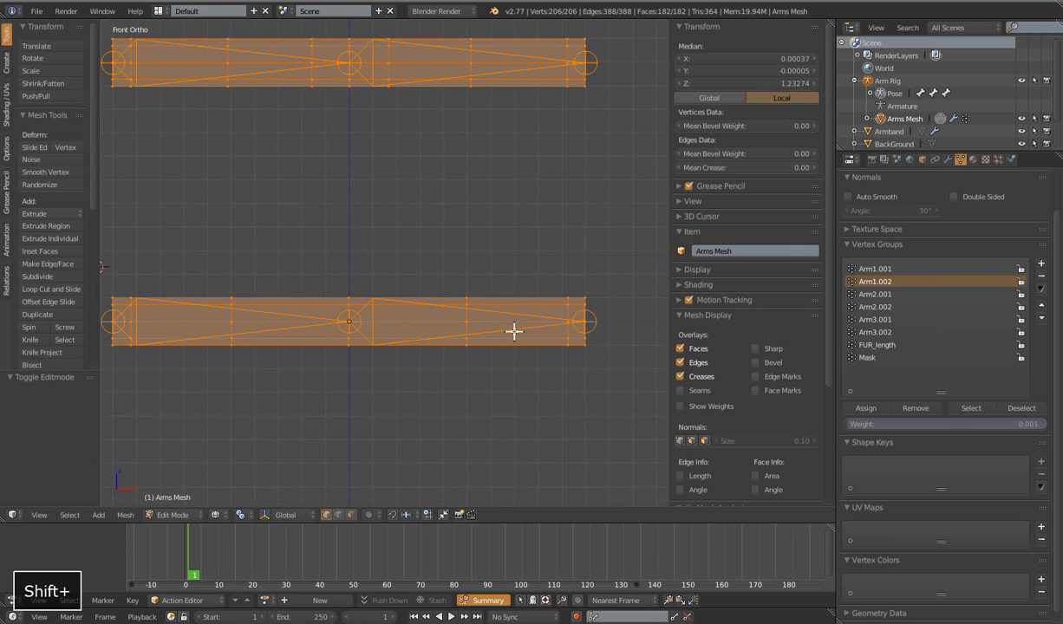
click(183, 513)
click(192, 501)
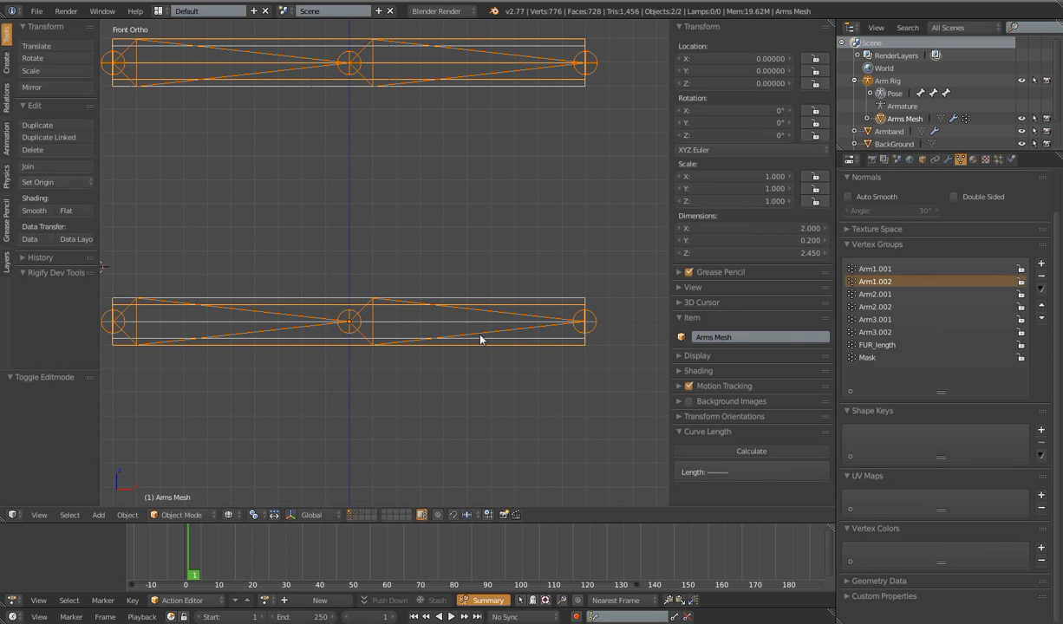
right_click(531, 302)
key(z)
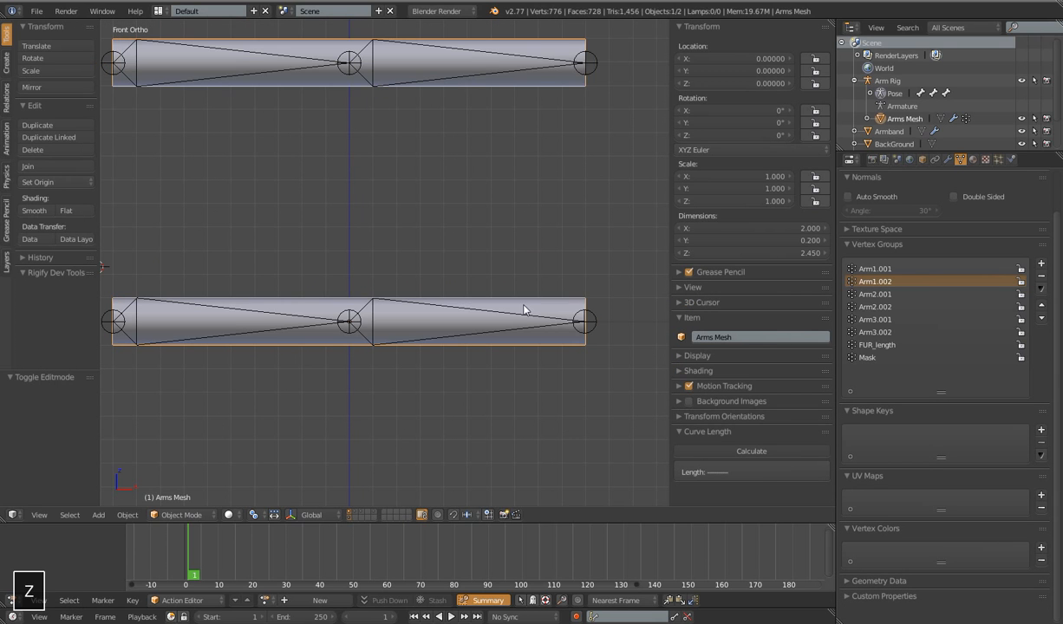
- Parent Arms Mesh to Arm Rig again with automatic weights
shift+right_click(523, 321)
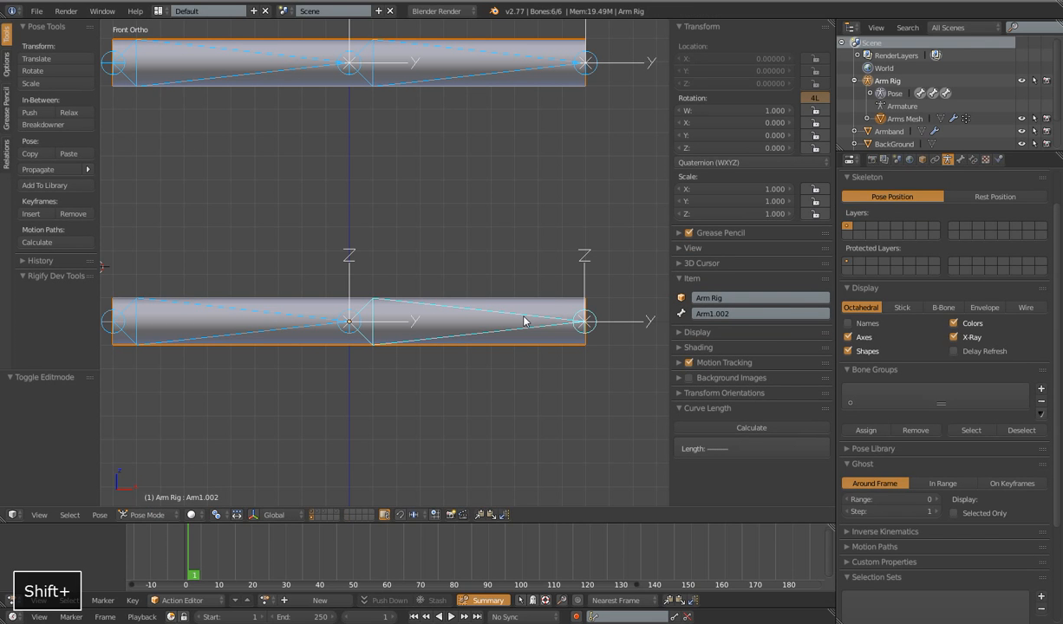
key(ctrl+p)
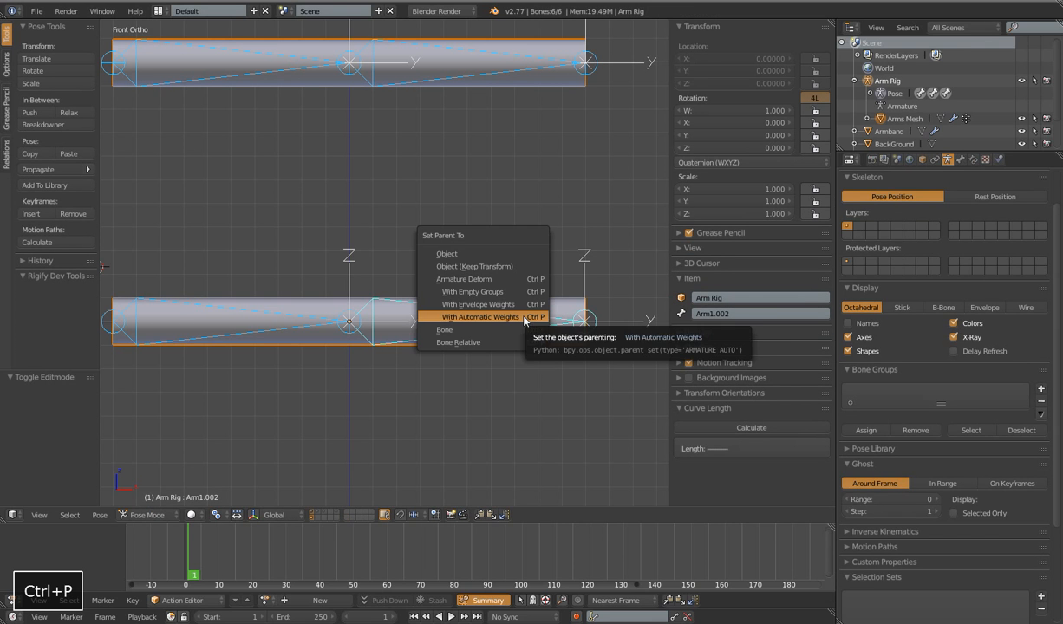
click(501, 303)
right_click(551, 308)
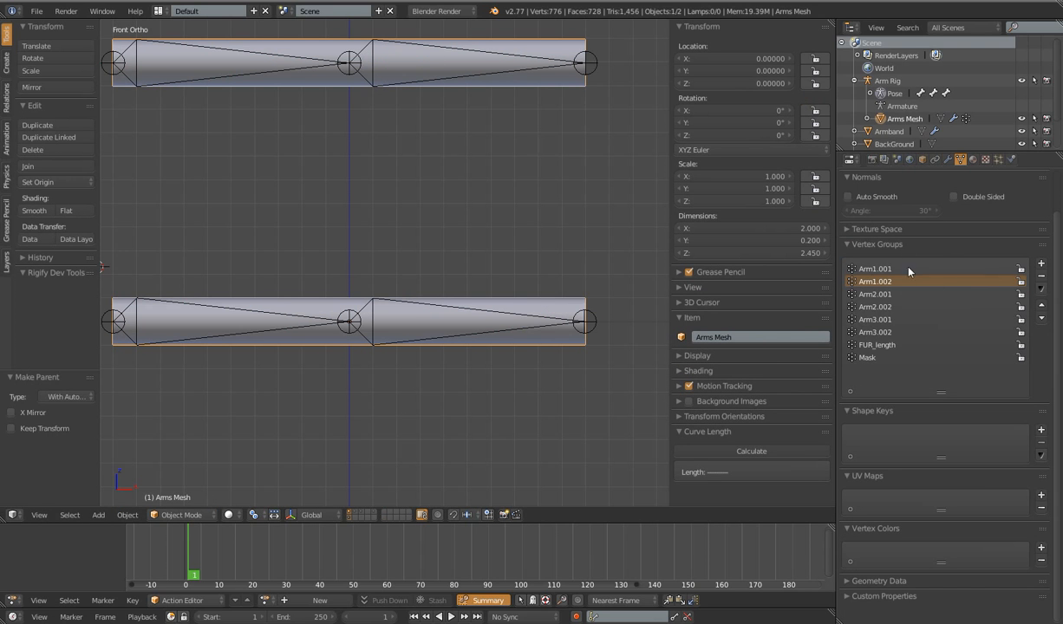
- Test the lowest arm's deformation by rotating the Arm1.002 bone, cancelling the rotation, and return to the front view
right_click(560, 314)
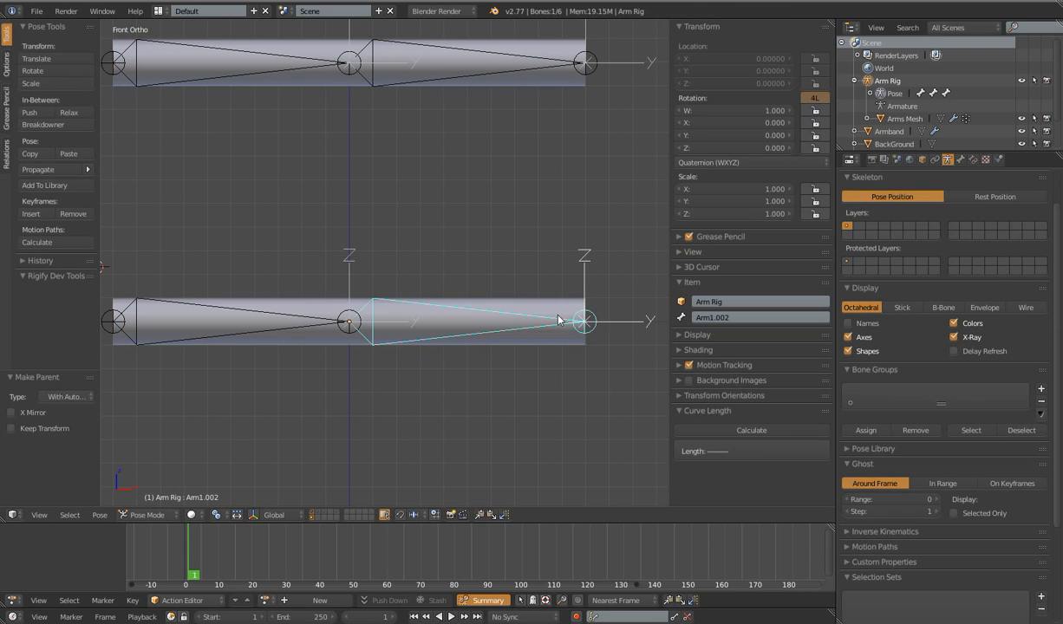
scroll(538, 363, down, 4)
key(r)
key(Escape)
key(r)
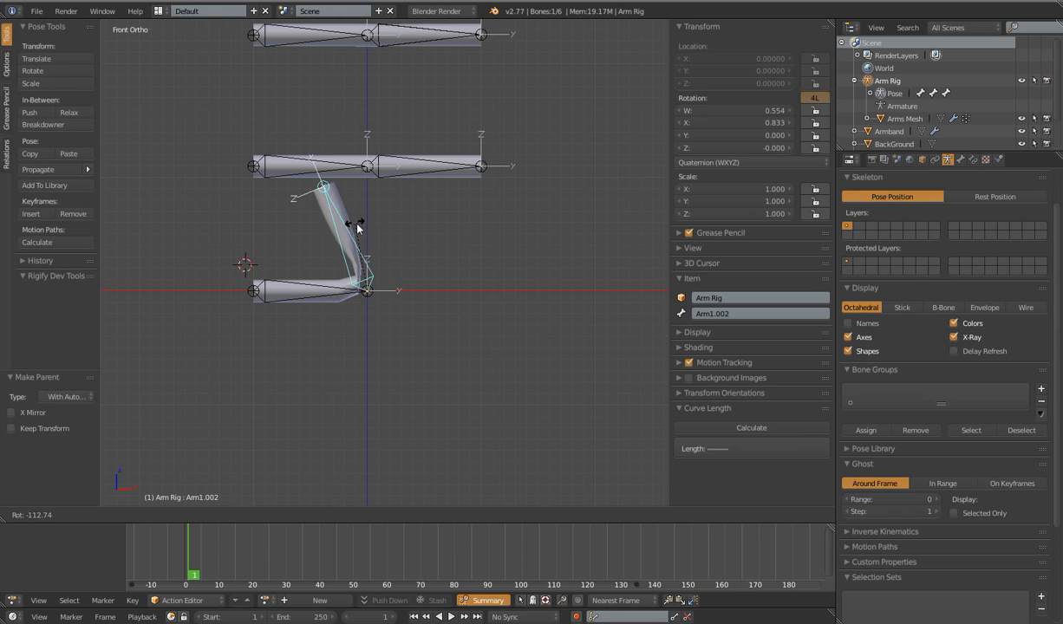
key(Escape)
key(1)
key(3)
key(1)
shift+middle_drag(470, 331, 458, 364)
scroll(484, 364, up, 2)
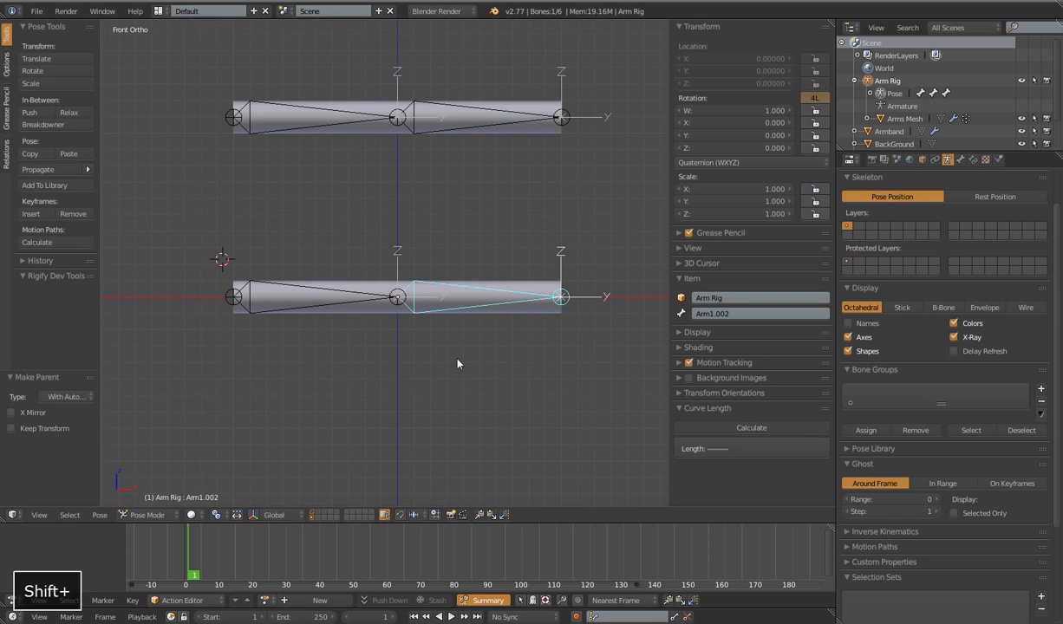
scroll(457, 364, up, 1)
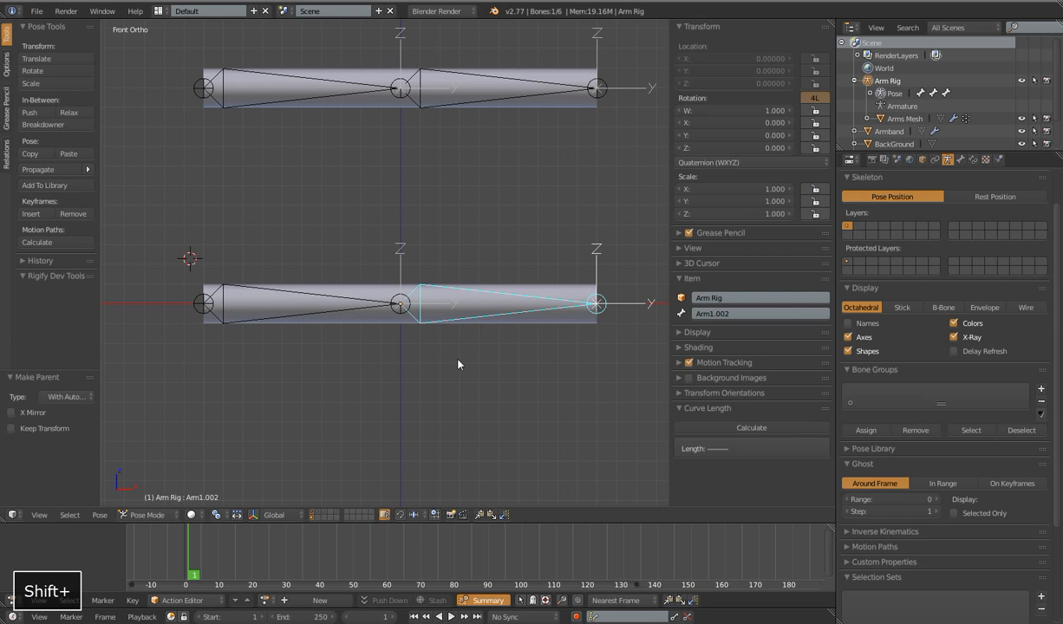
- Enable the Wire and Draw All Edges display options for Arms Mesh
right_click(414, 318)
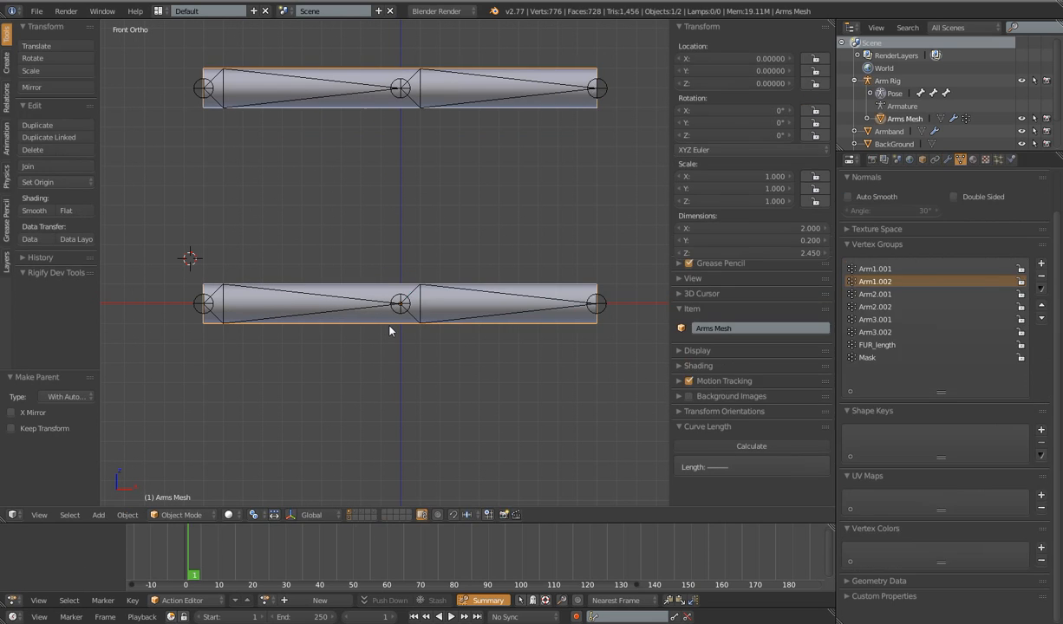
key(Tab)
key(Tab)
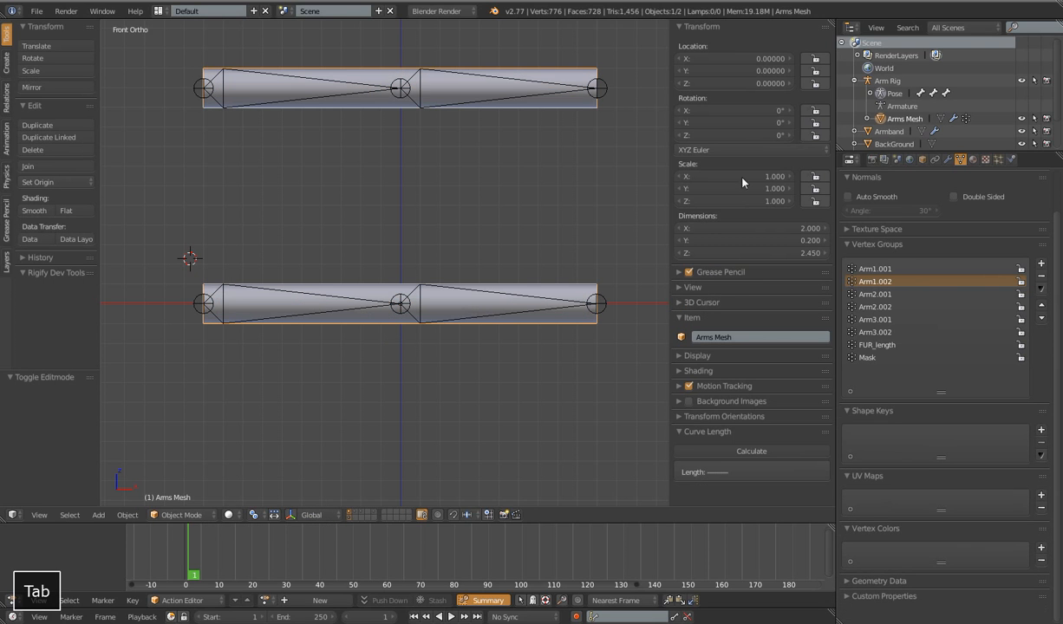
click(922, 159)
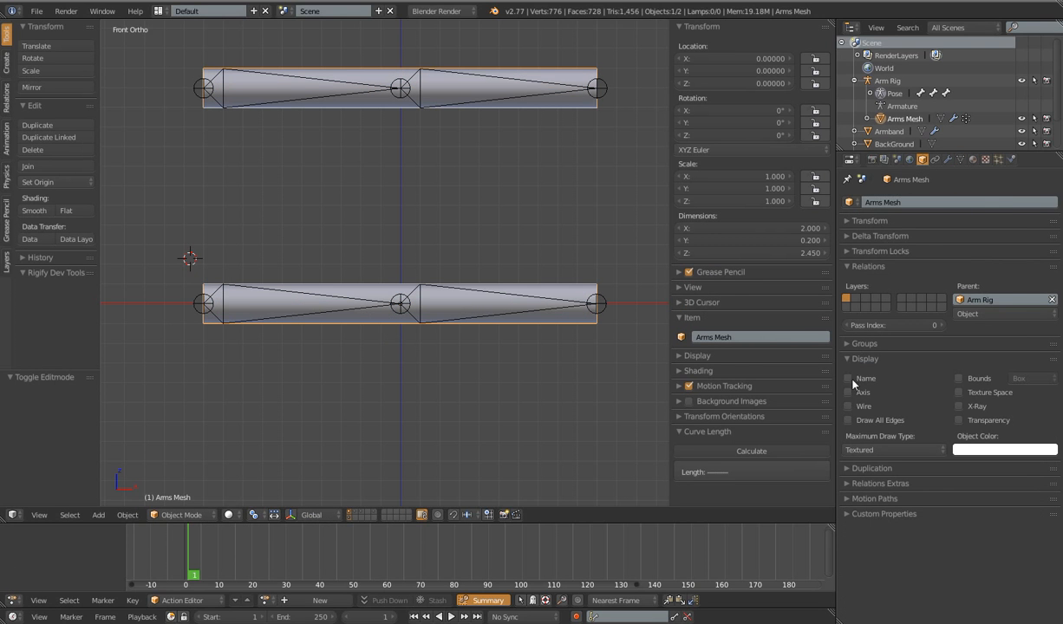
click(848, 407)
click(848, 420)
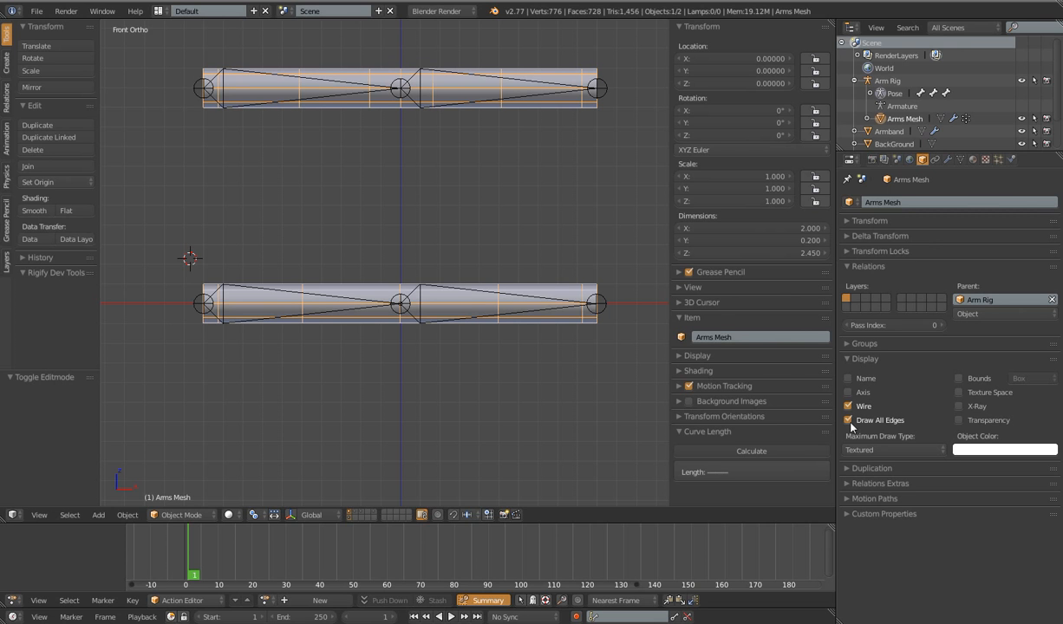
- Rotate the lowest arm's Arm1.002 bone upward by about 35° and try a sharper bend from there
right_click(531, 300)
key(r)
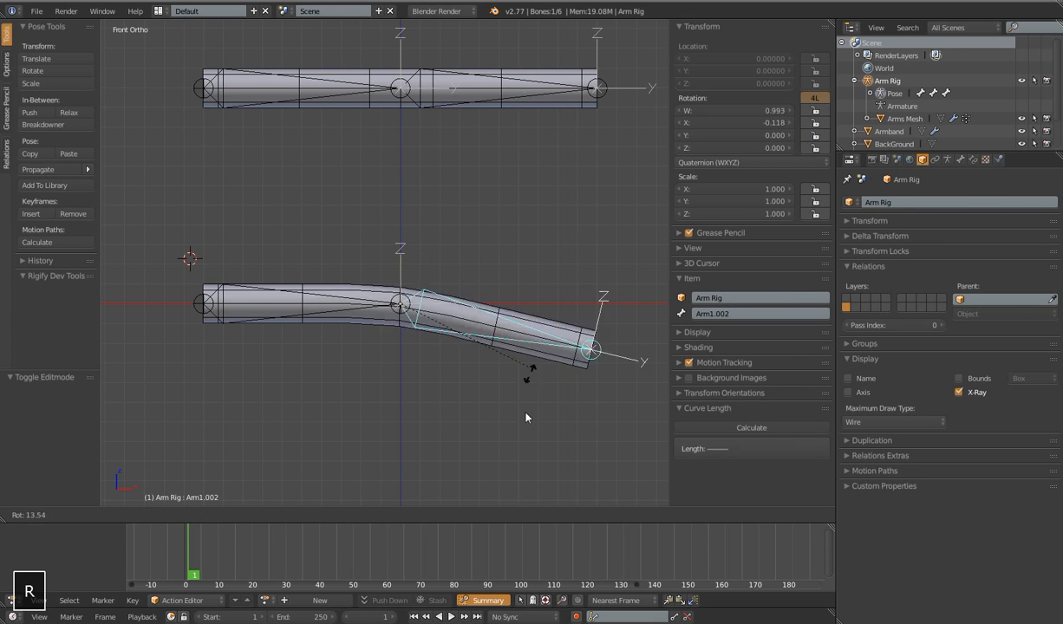
click(476, 249)
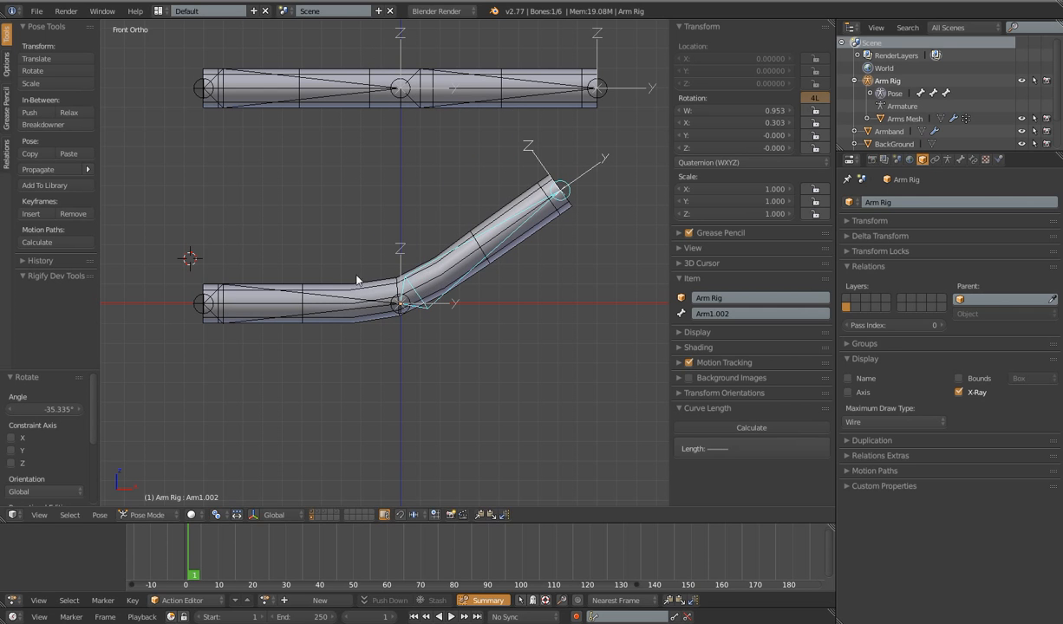
key(r)
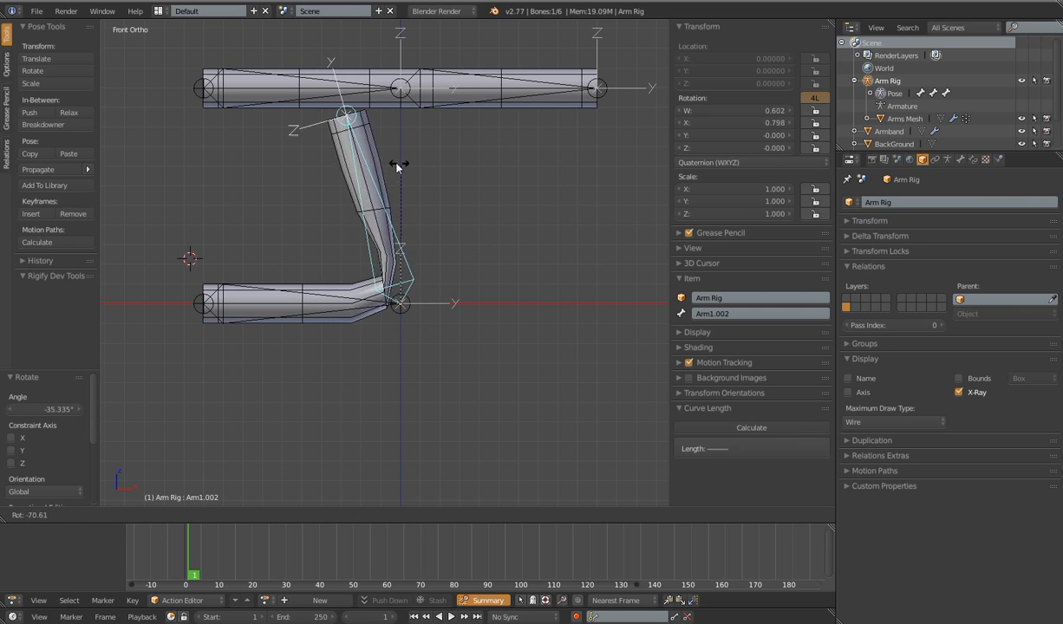
click(481, 366)
- Try another rotation of the Arm1.002 bone and clear its pose rotation, location and scale
scroll(488, 371, down, 3)
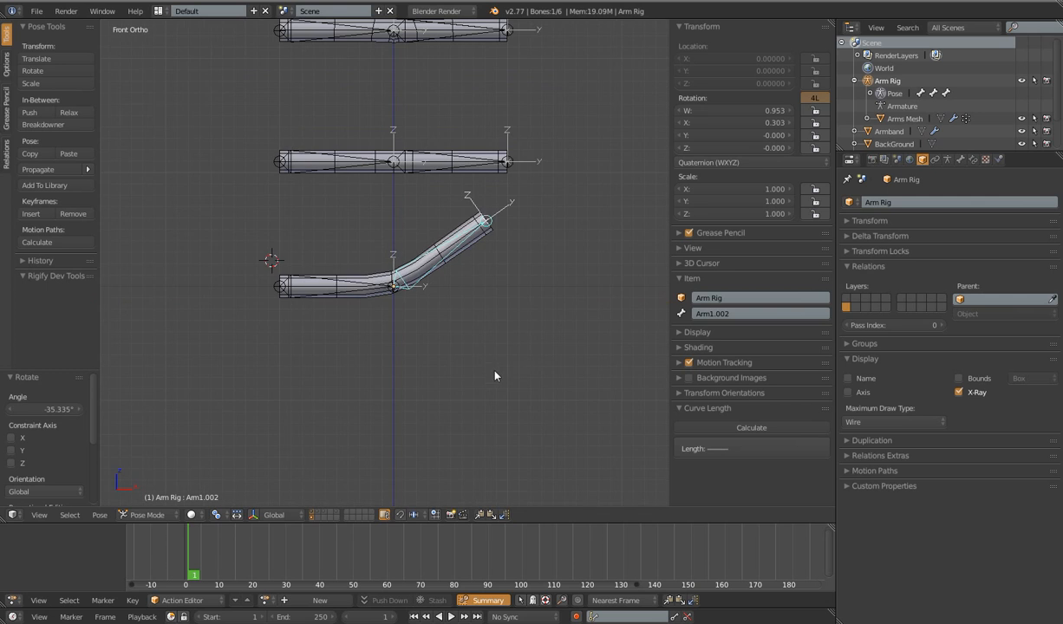
key(r)
click(486, 367)
key(alt+r)
key(alt+g)
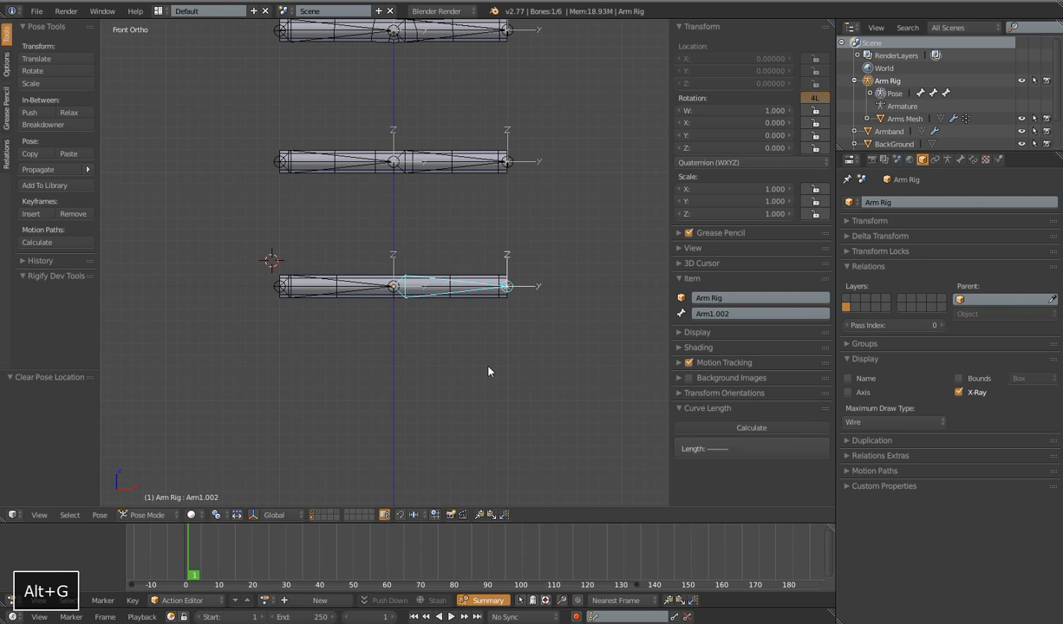
key(alt+s)
- Test the lowest arm by rotating Arm1.002 upward about 78°, and clear the bone's rotation, location and scale
scroll(485, 366, up, 3)
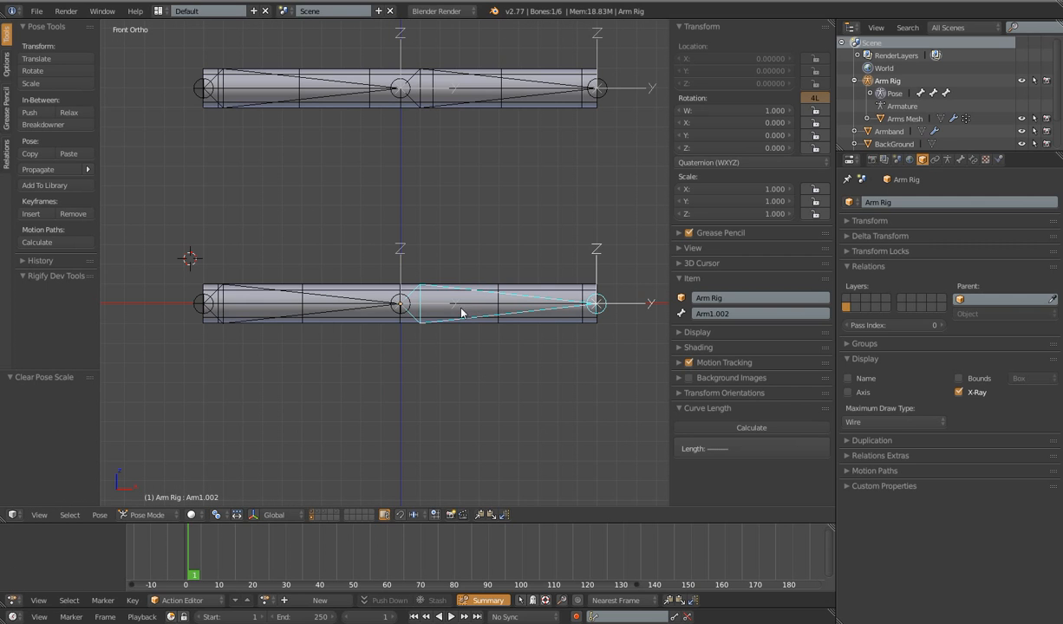
scroll(461, 314, down, 3)
shift+middle_drag(463, 308, 470, 322)
scroll(470, 323, up, 3)
key(r)
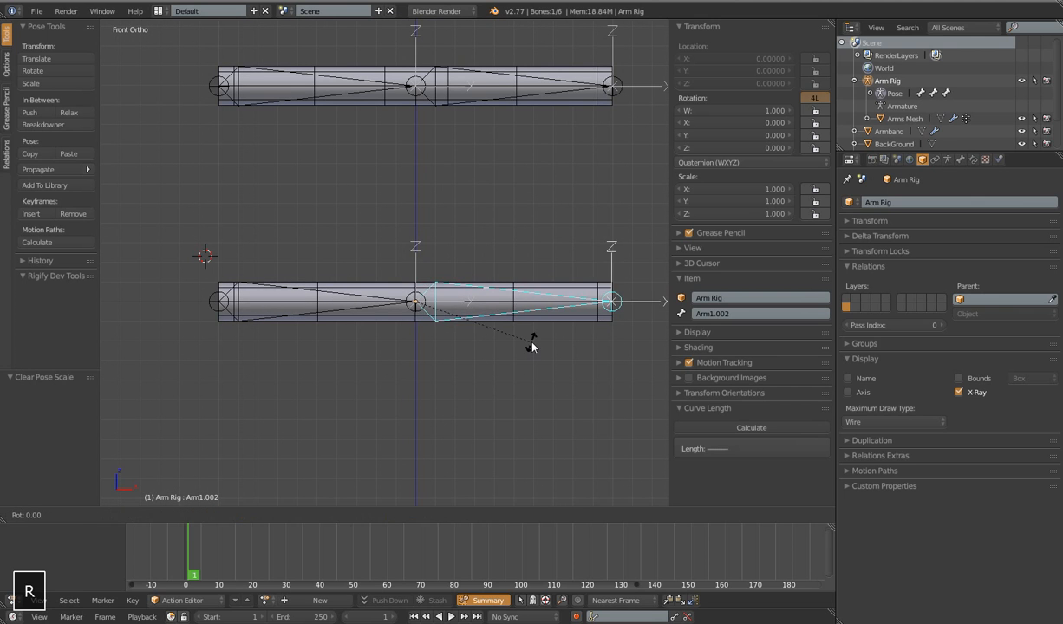
click(474, 206)
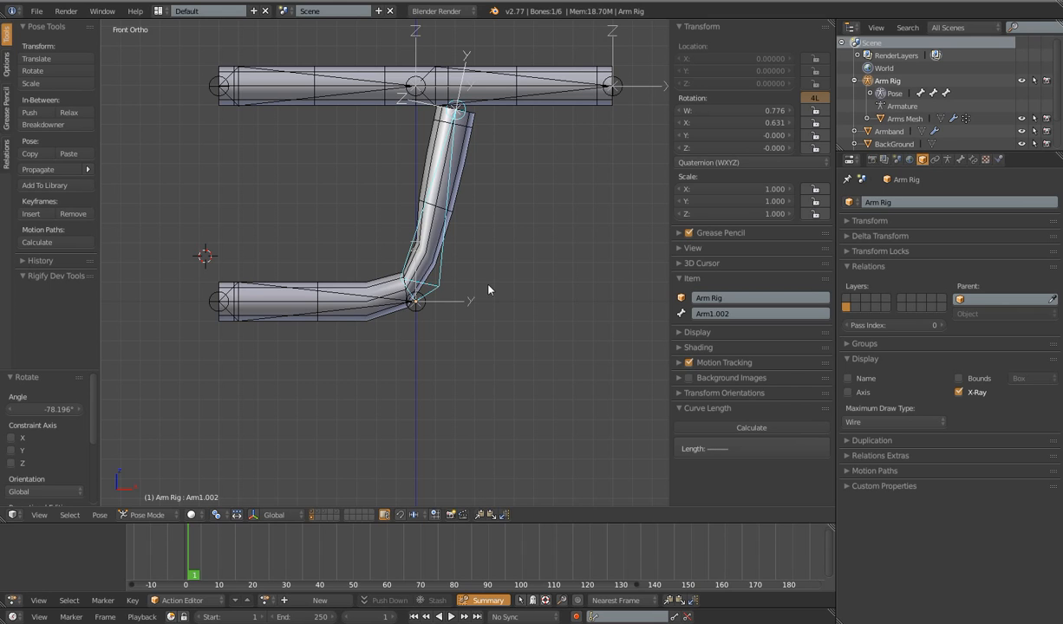
key(alt+r)
key(alt+g)
key(alt+s)
- Examine the mesh edges around the lowest arm's joint in front view, selecting Arms Mesh and returning to posing Arm Rig
middle_drag(441, 328, 417, 326)
scroll(418, 326, up, 2)
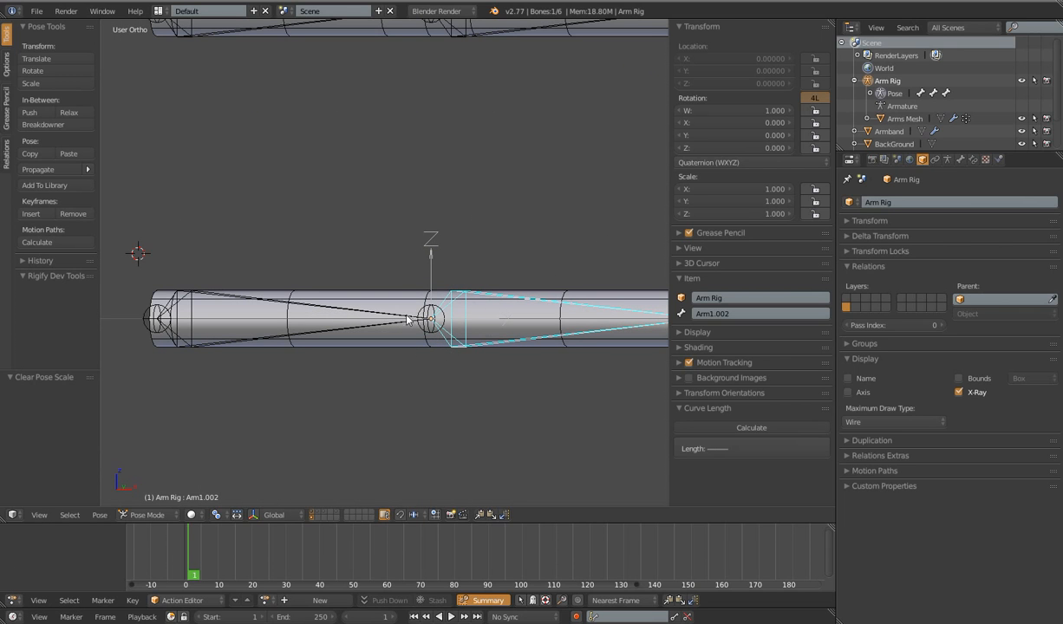
key(KP_1)
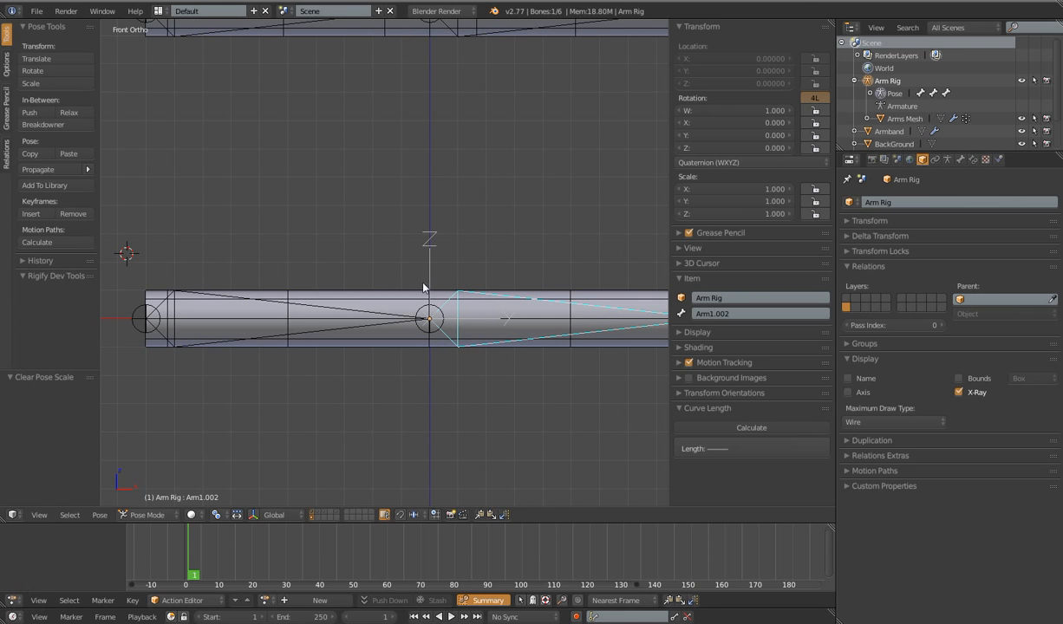
key(ctrl+Tab)
right_click(478, 322)
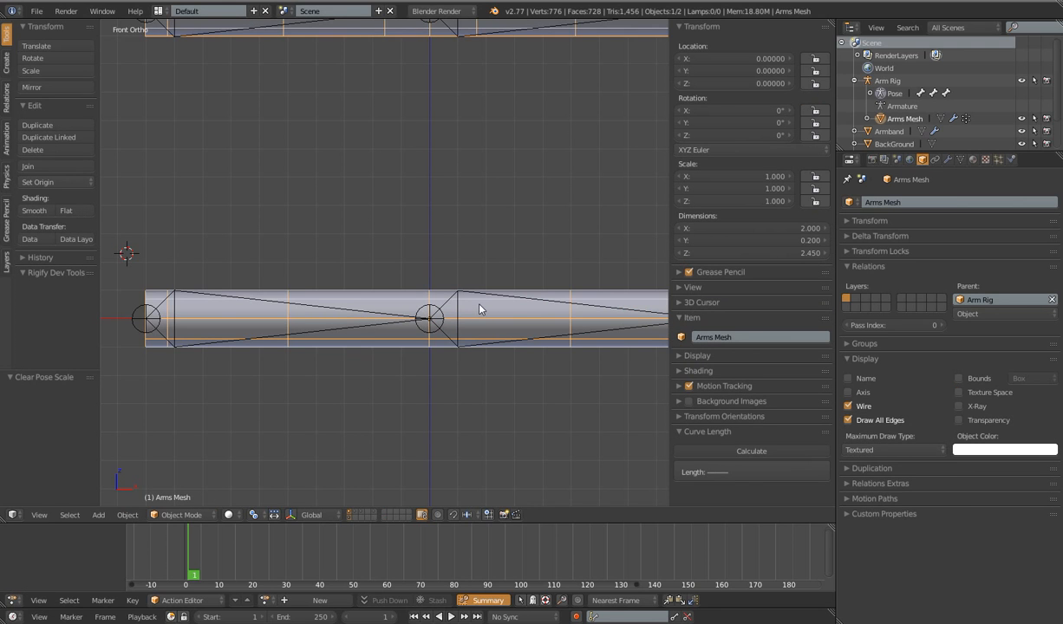
right_click(474, 295)
key(ctrl+Tab)
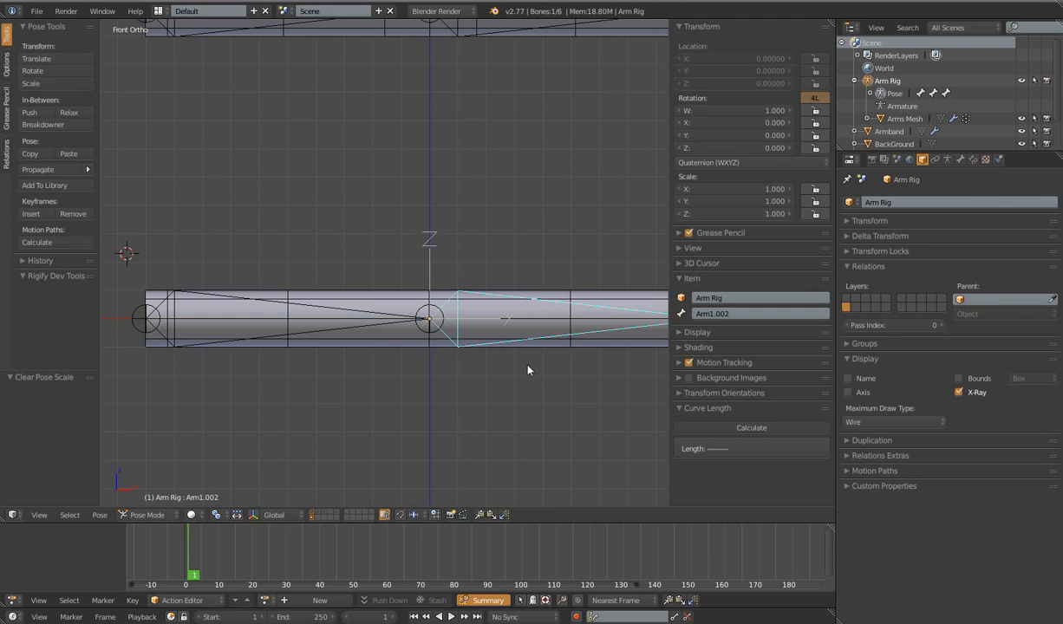
- Bend the lowest arm partway upward with Arm1.002 and rotate the middle arm's Arm2.002 bone upward about 88°
scroll(528, 369, down, 4)
key(r)
click(490, 213)
right_click(464, 134)
key(r)
click(438, 58)
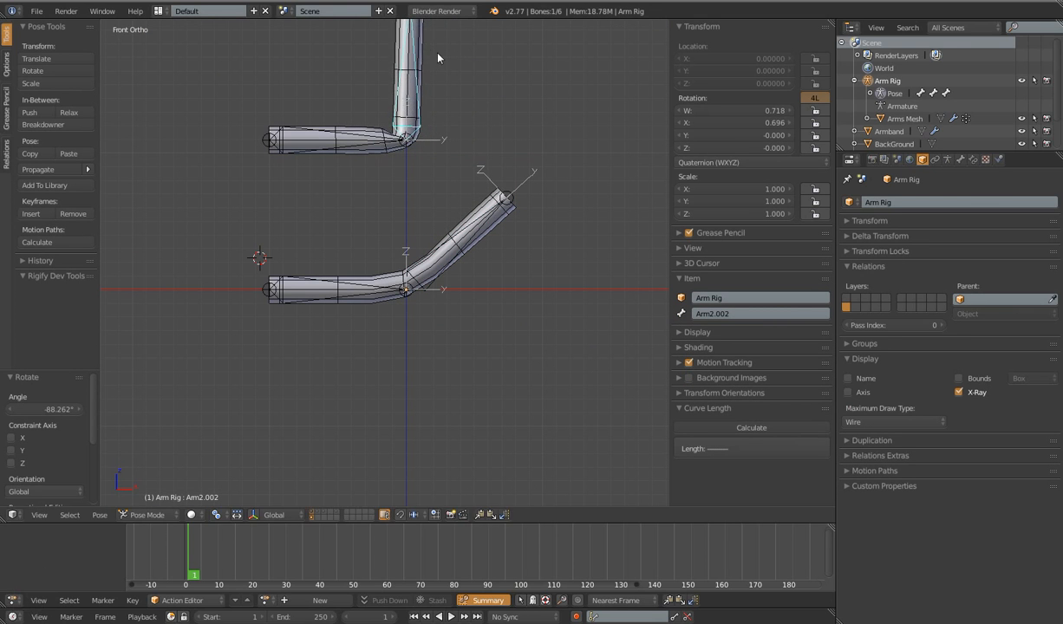
- Rotate the Arm1.002 bone upward by about another 43° to compare the lowest arm's bend with the middle arm's
shift+middle_drag(438, 58, 466, 164)
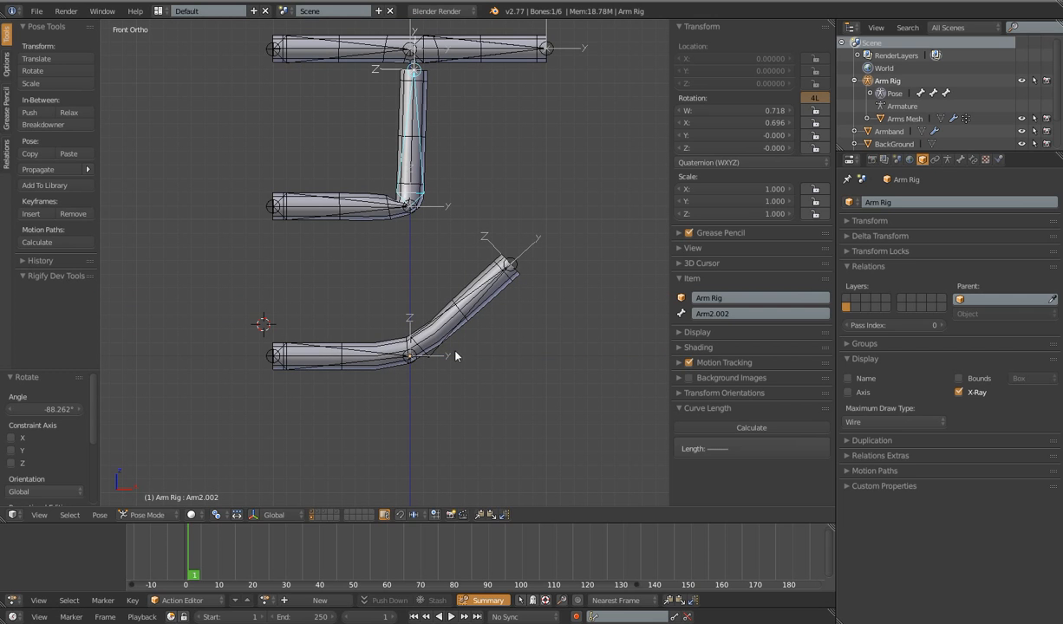
right_click(466, 302)
key(r)
click(423, 225)
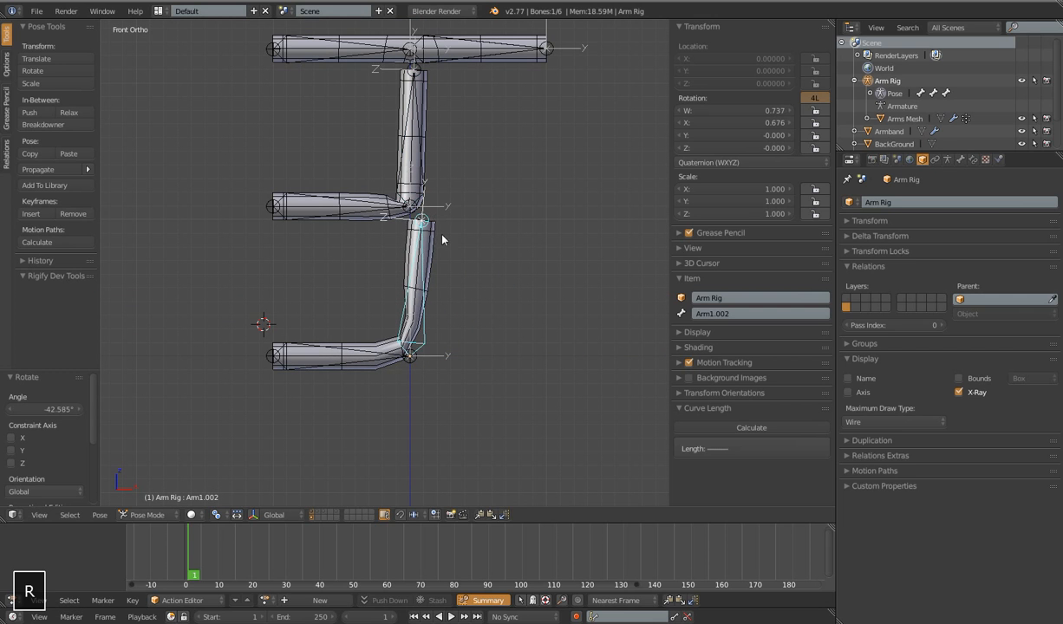
scroll(463, 195, up, 3)
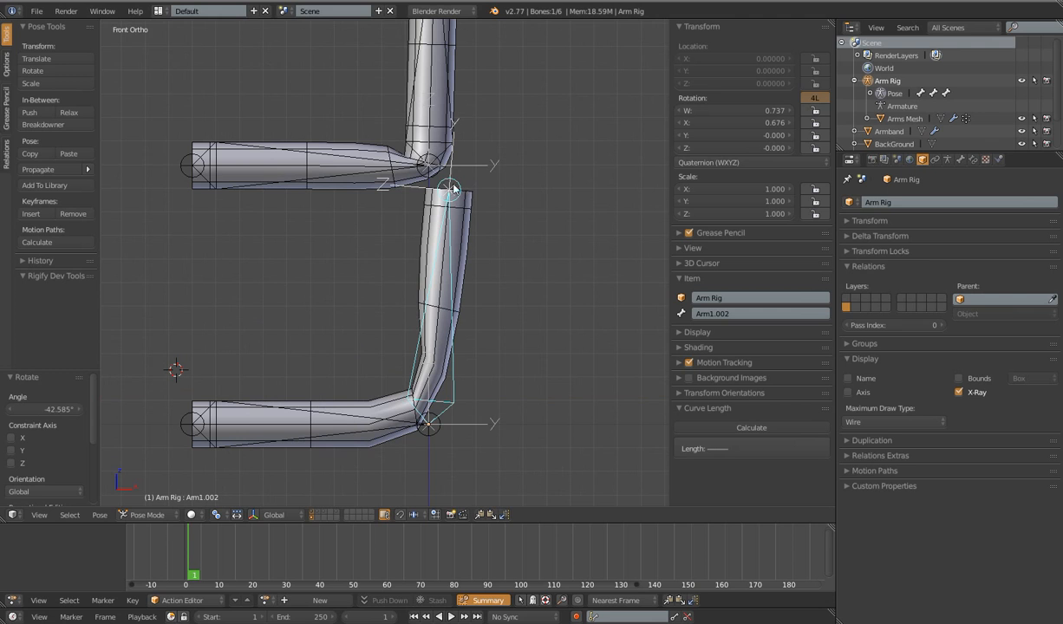
- Select all bones of Arm Rig and clear their pose rotation and scale
right_click(392, 177)
right_click(408, 126)
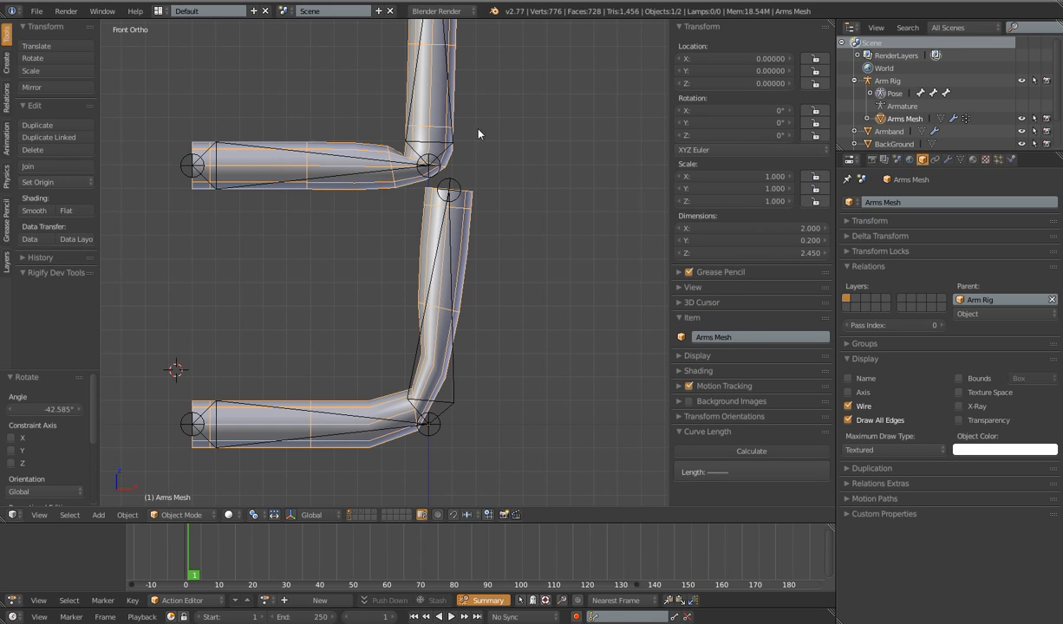
right_click(436, 221)
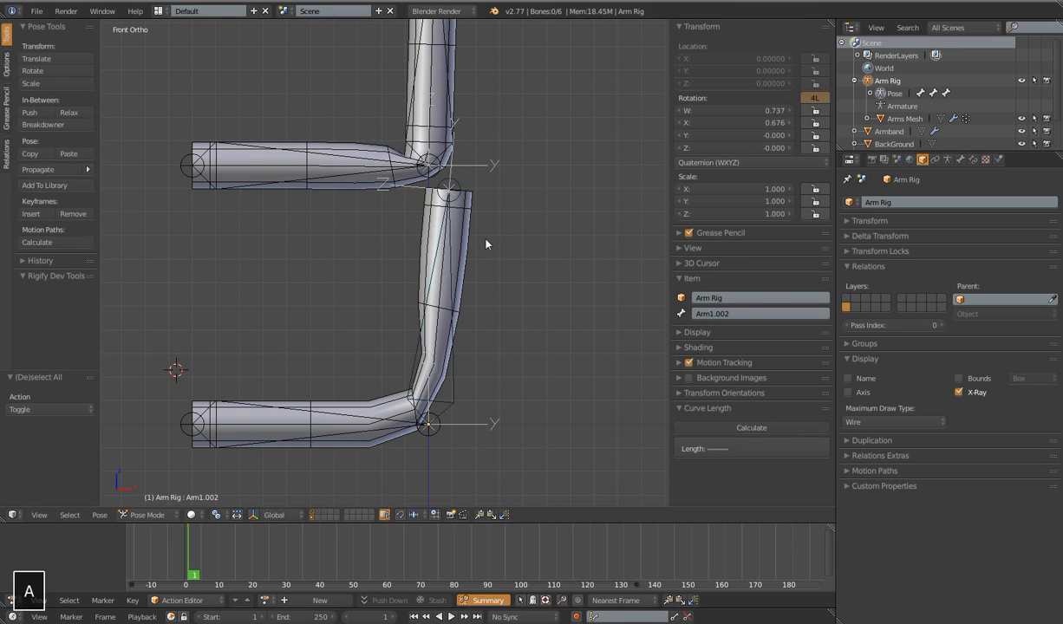
key(a)
key(alt+r)
key(alt+s)
- Select the middle arm's Arm2.002 bone and rotate it upward by about 6°
scroll(456, 316, up, 5)
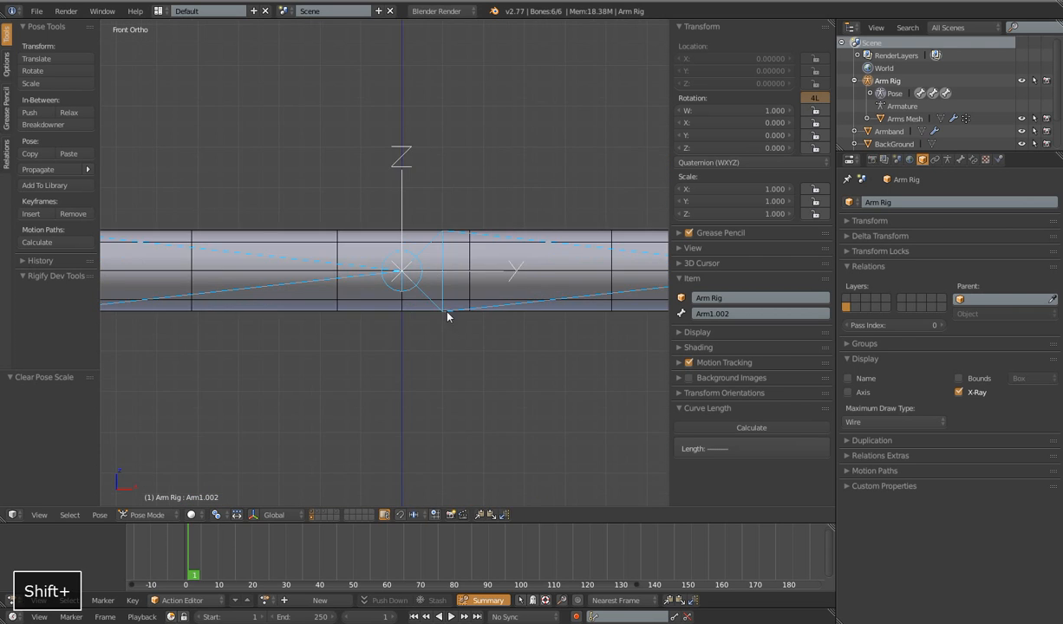
right_click(379, 275)
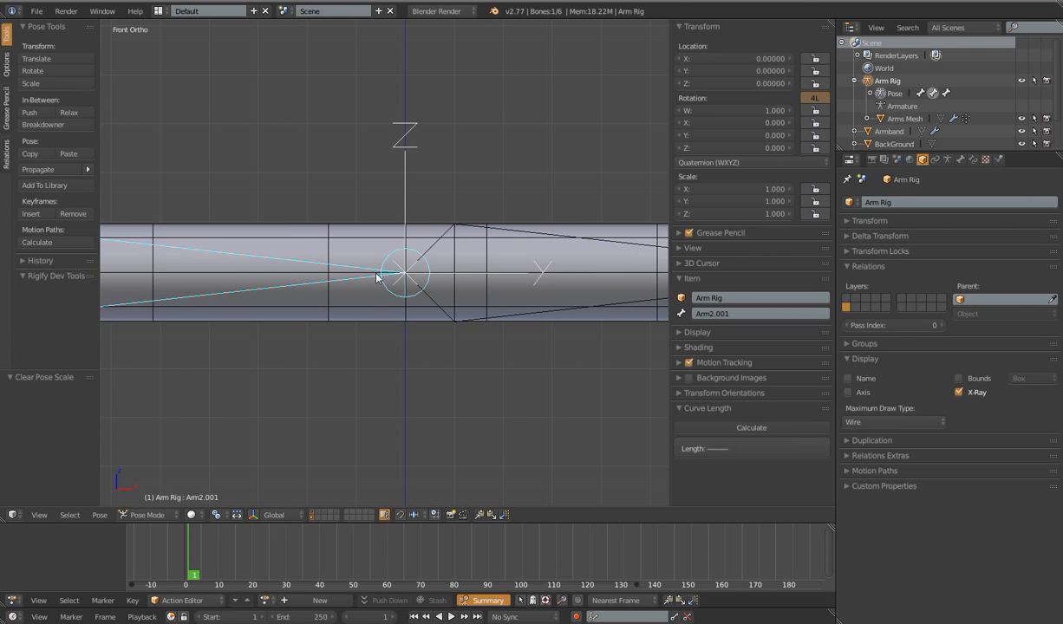
right_click(441, 251)
right_click(441, 252)
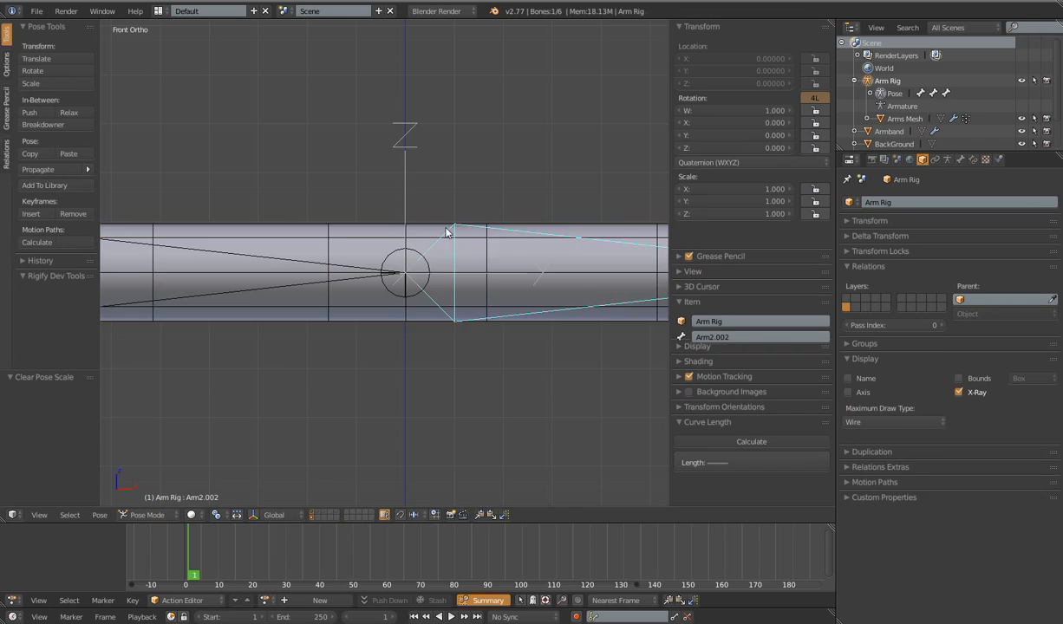
scroll(432, 337, down, 5)
key(r)
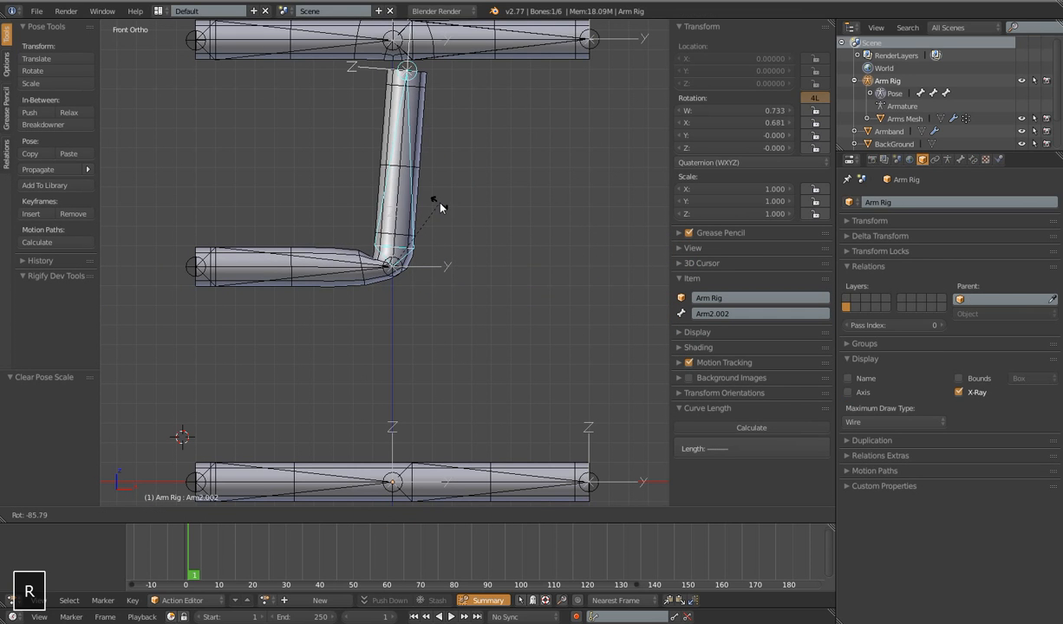
click(454, 272)
scroll(454, 272, up, 4)
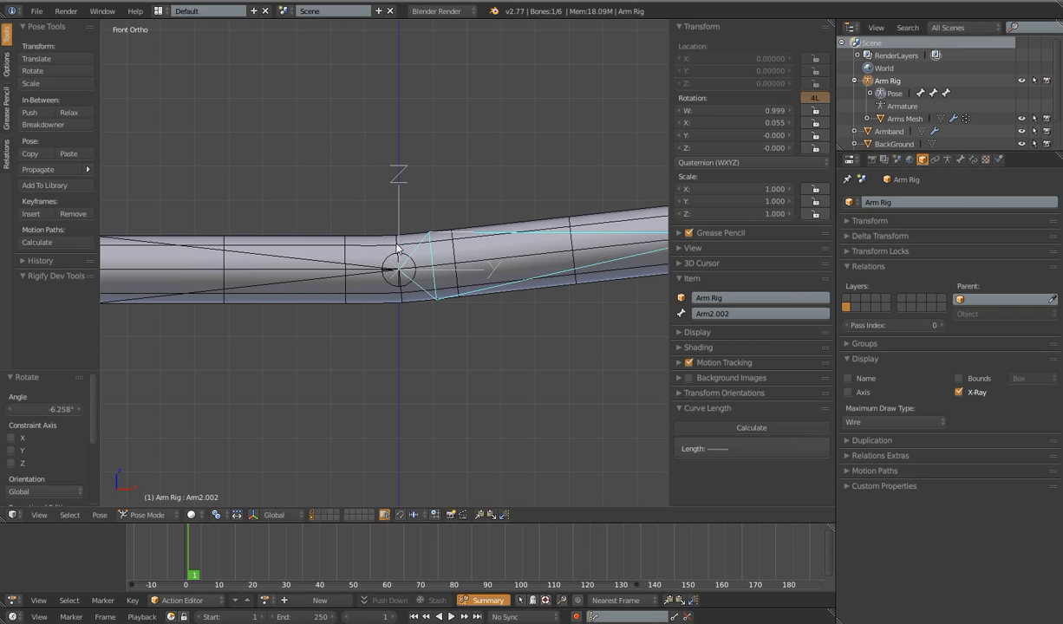
- Examine the extra edge loops at the middle arm's joint by selecting Arms Mesh, and return to posing Arm2.002
key(ctrl+Tab)
right_click(335, 245)
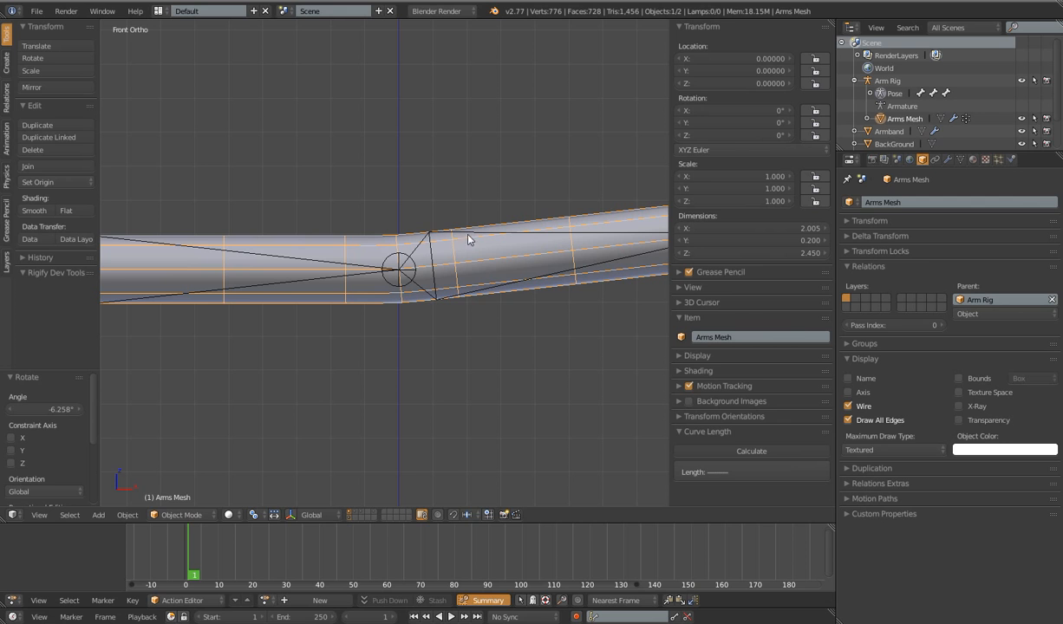
right_click(435, 238)
key(ctrl+Tab)
scroll(465, 268, down, 3)
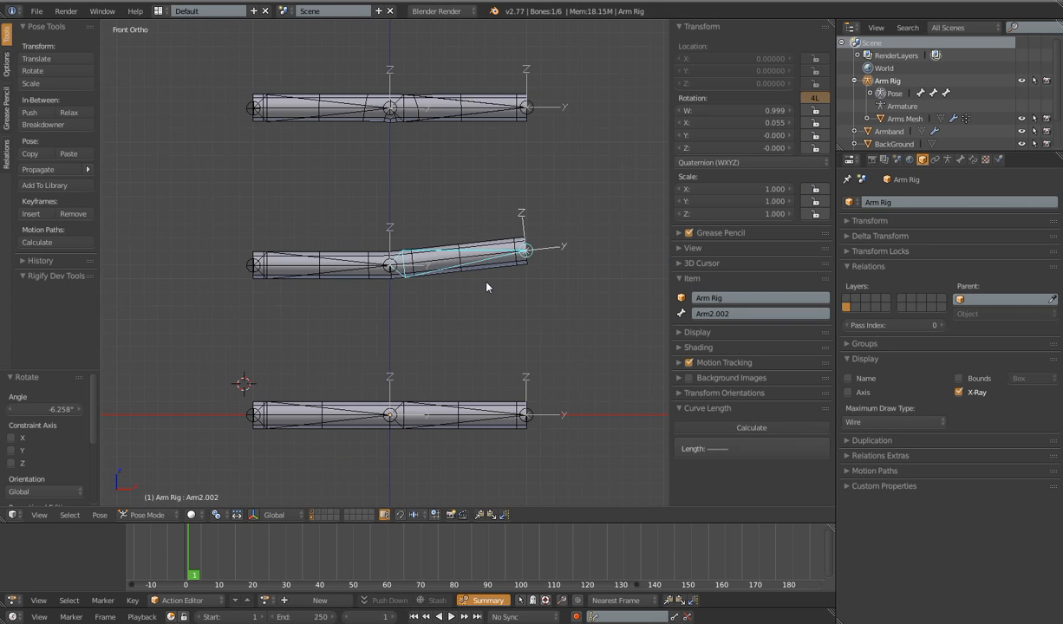
- Rotate the Arm2.002 bone upward about 78° and by roughly 2° more to bend the middle arm nearly upright
key(r)
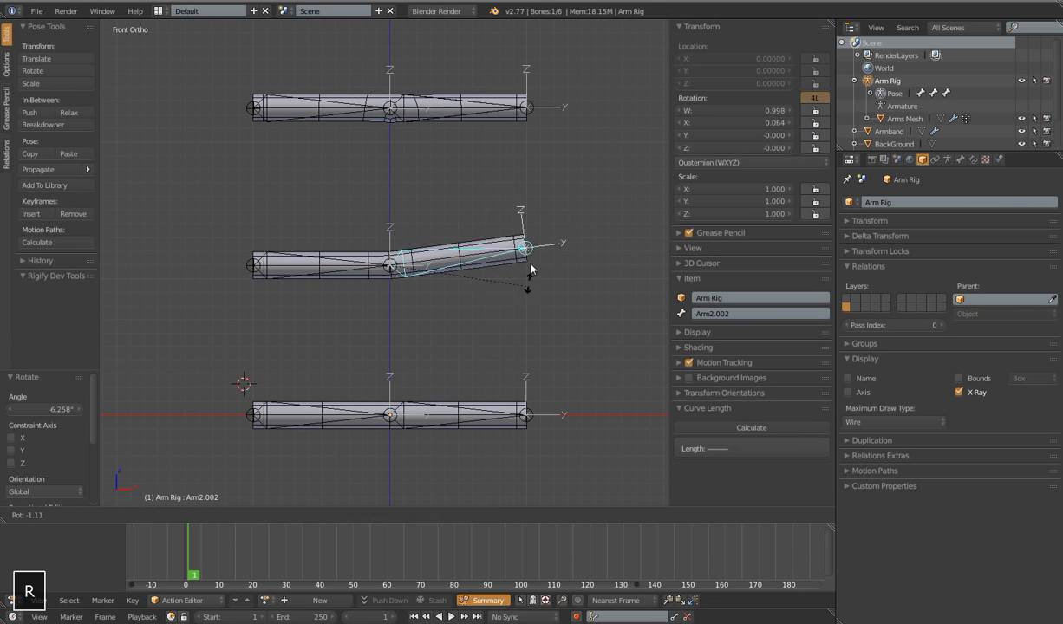
click(416, 206)
key(r)
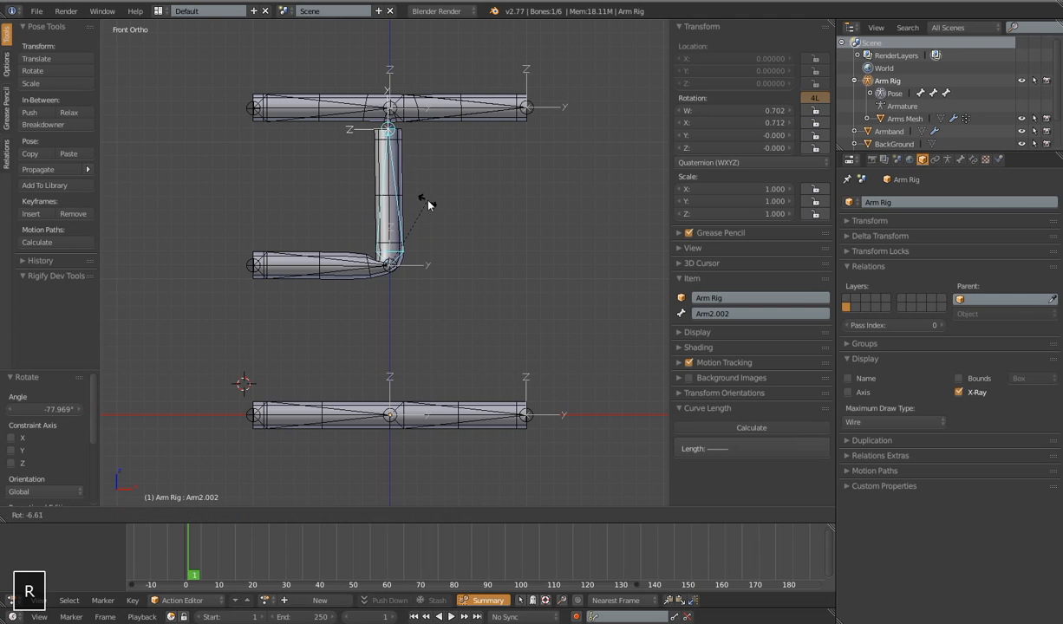
click(416, 196)
scroll(423, 310, down, 2)
scroll(421, 306, up, 5)
- Select Arms Mesh to examine the mesh edges at the bent middle arm and compare the arms
key(ctrl+Tab)
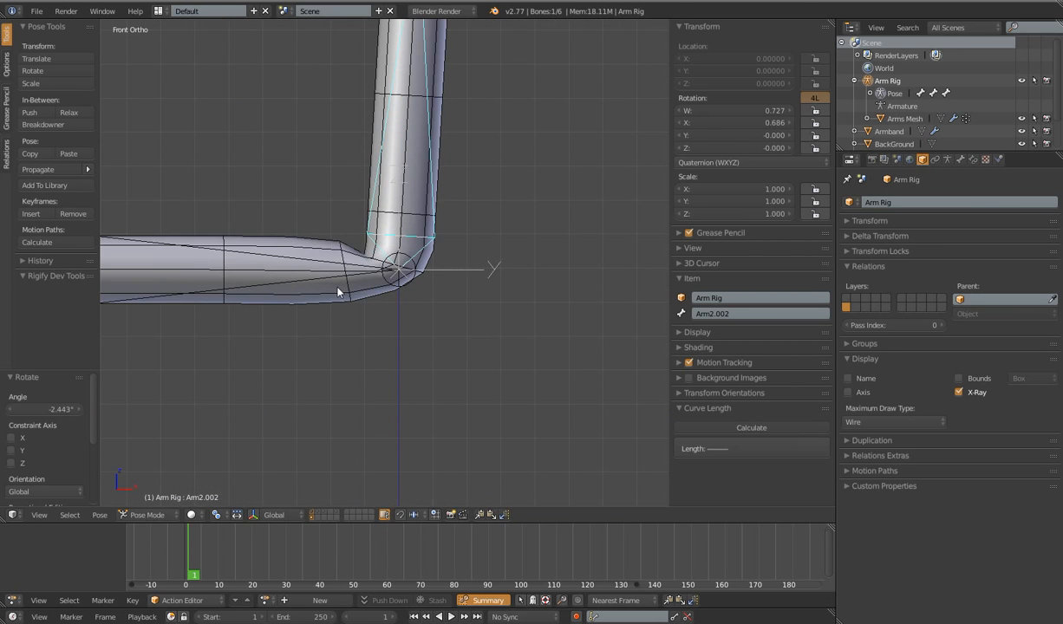
right_click(324, 275)
scroll(503, 366, down, 2)
scroll(504, 366, down, 2)
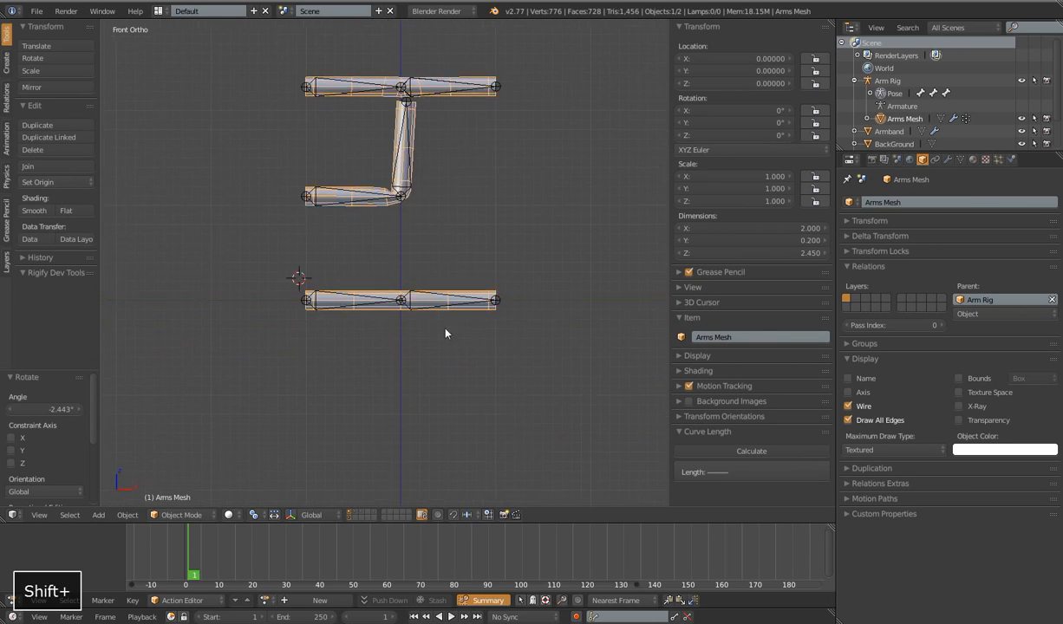
- Select the lowest arm's Arm1.002 bone and rotate it upward by about 88°
scroll(444, 329, up, 4)
right_click(504, 325)
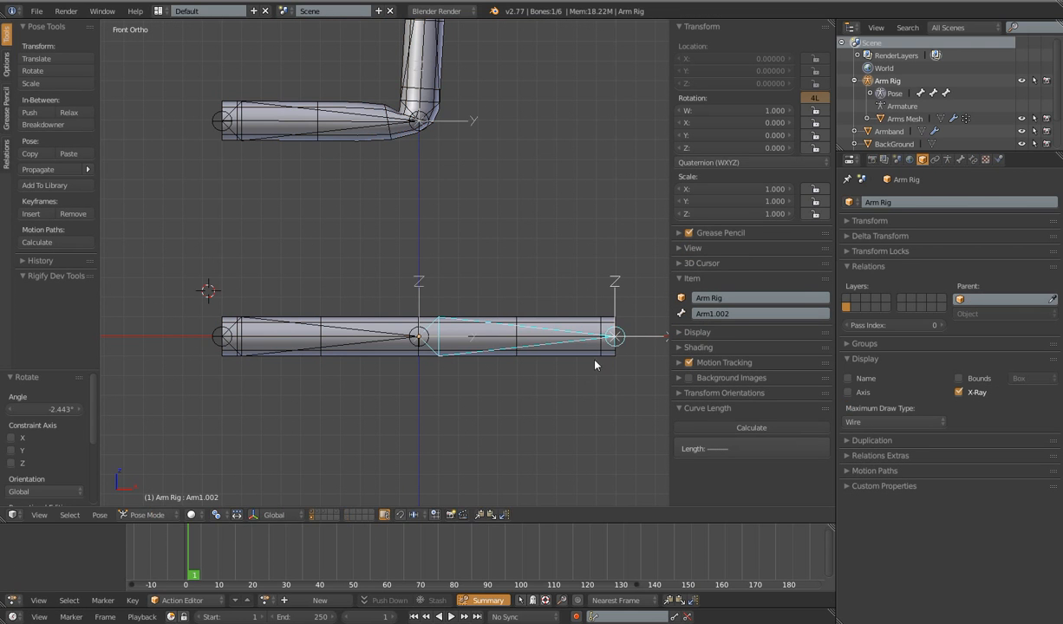
key(r)
click(444, 204)
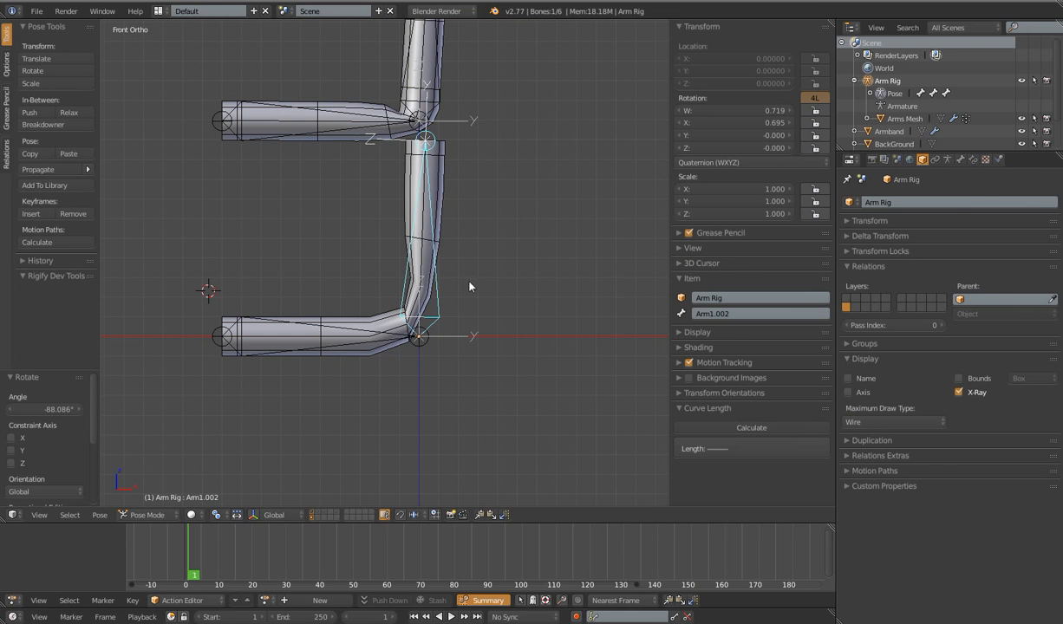
- Show the Arm1.002 weights on Arms Mesh in Weight Paint mode, and switch the mesh to Edit Mode
key(ctrl+Tab)
right_click(428, 201)
click(159, 516)
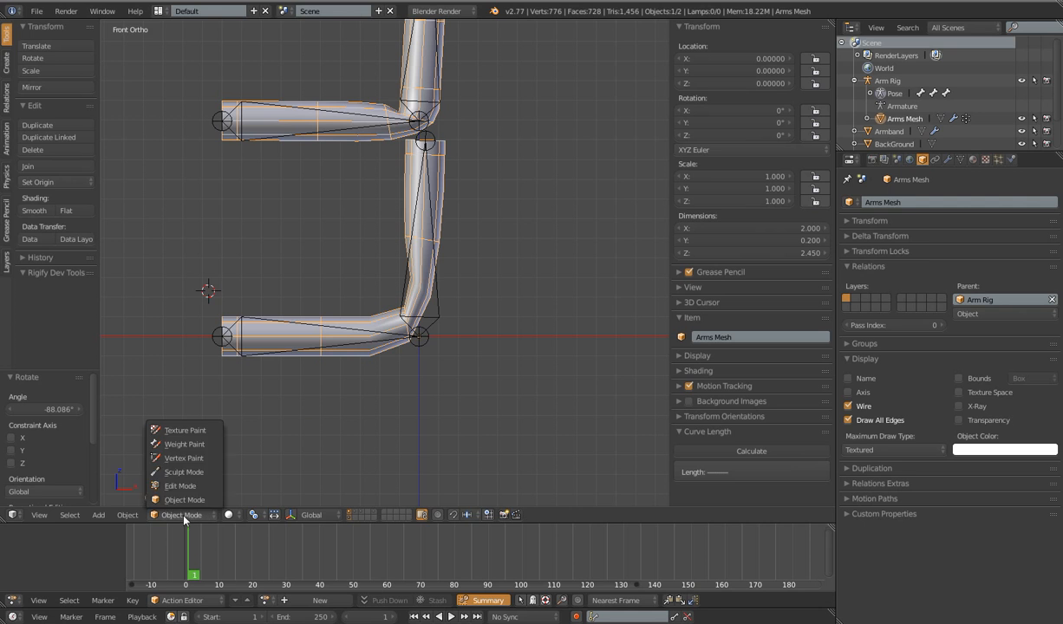
shift+middle_drag(452, 371, 455, 325)
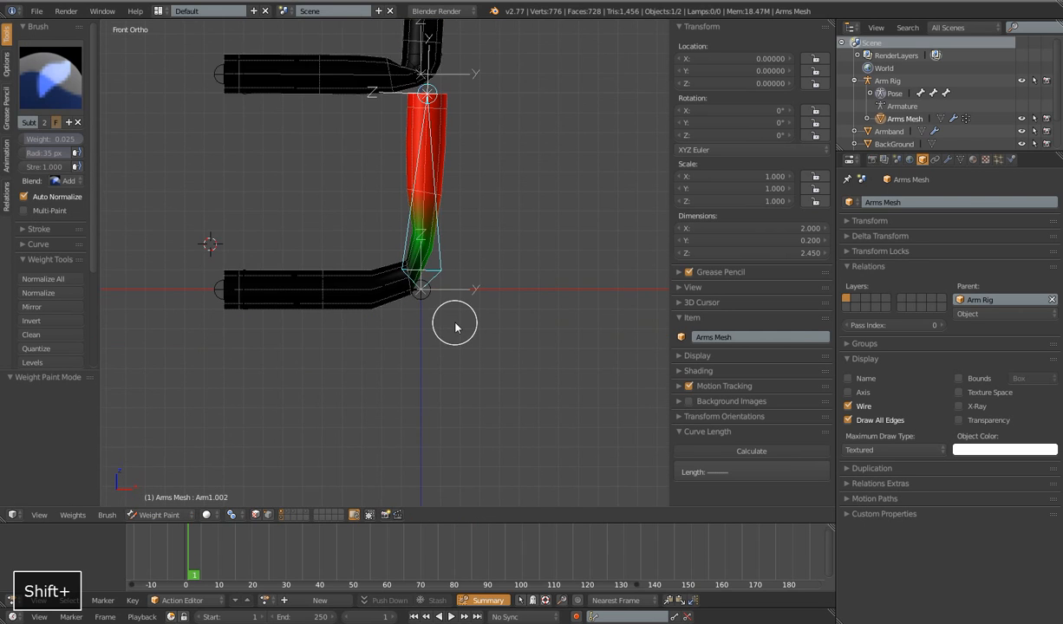
scroll(453, 323, up, 2)
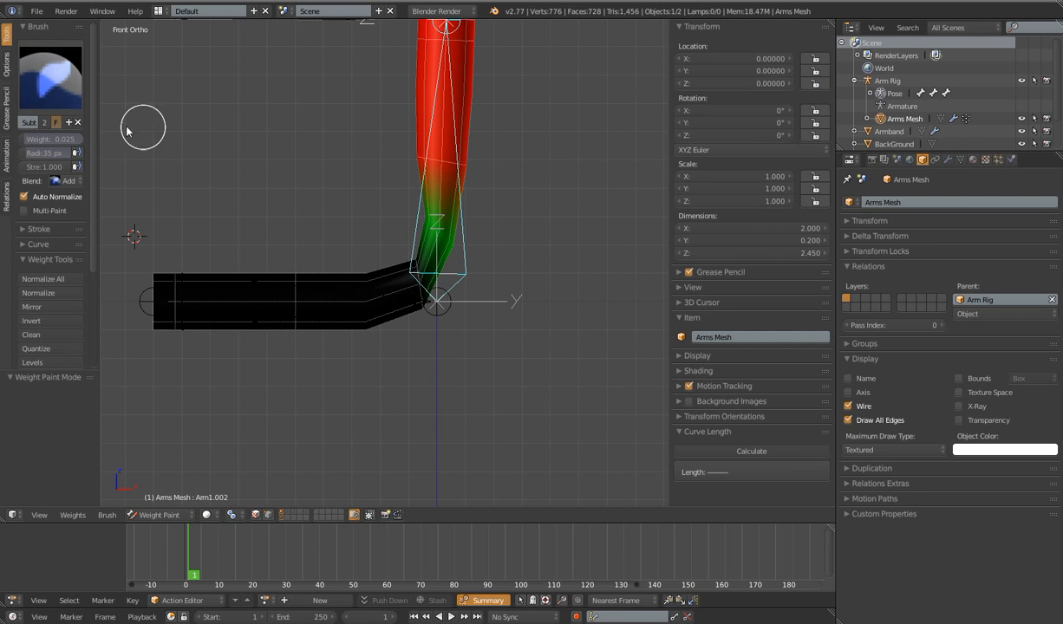
key(Tab)
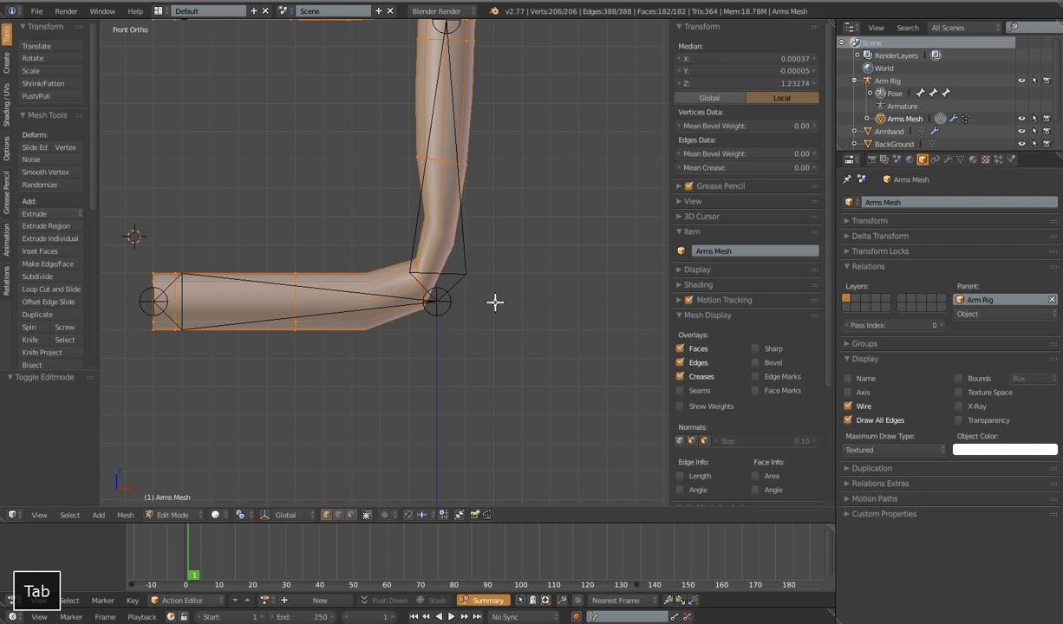
- Select all vertices of Arms Mesh and normalize all their weights using the Deform Pose Bones subset
key(a)
key(a)
scroll(496, 299, down, 6)
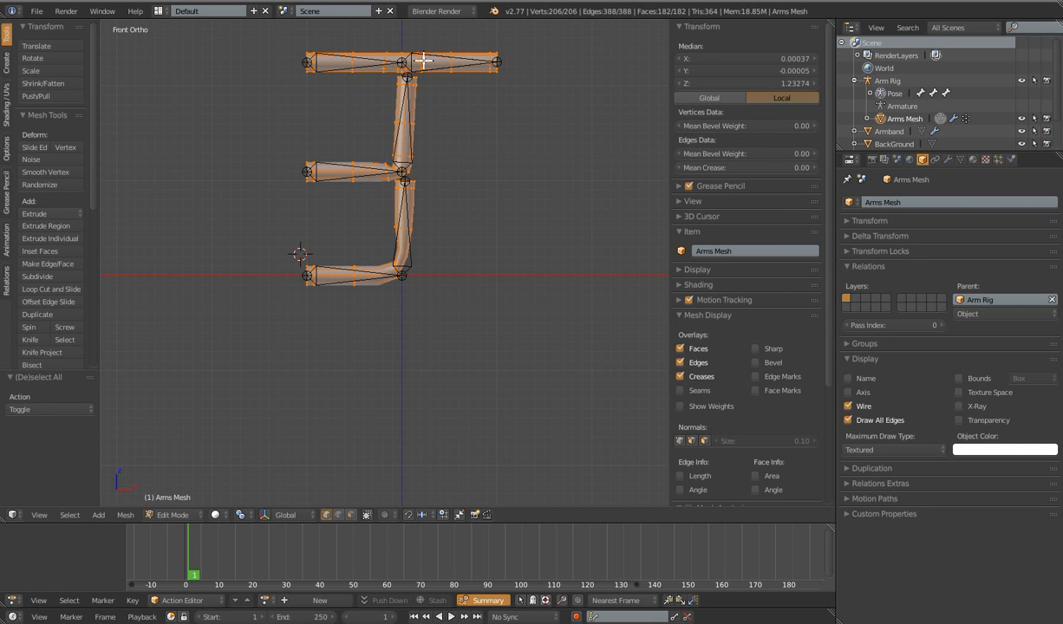
drag(90, 184, 89, 340)
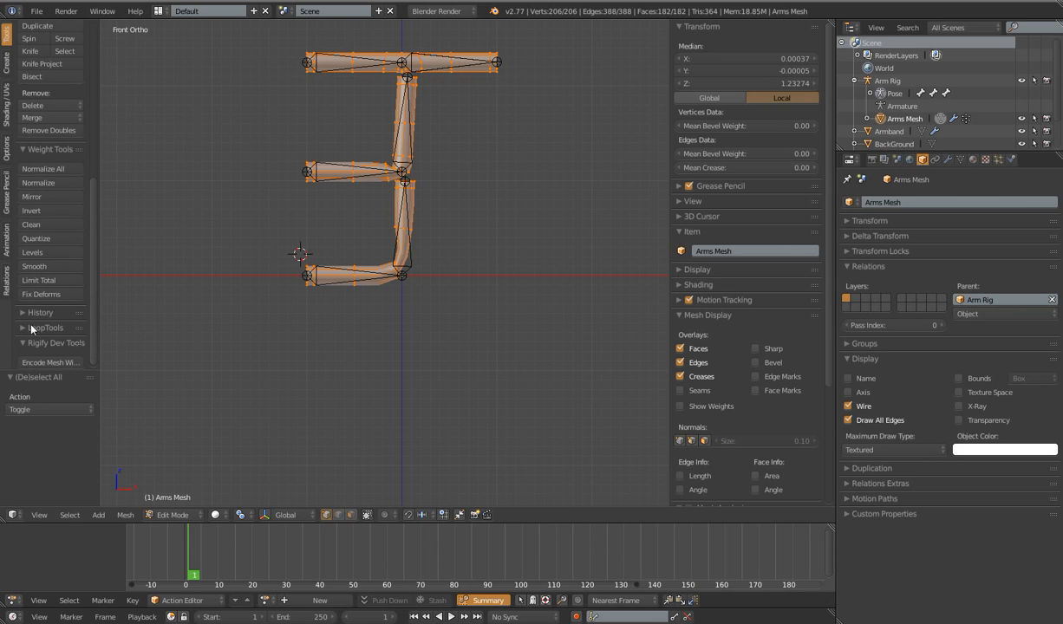
click(55, 170)
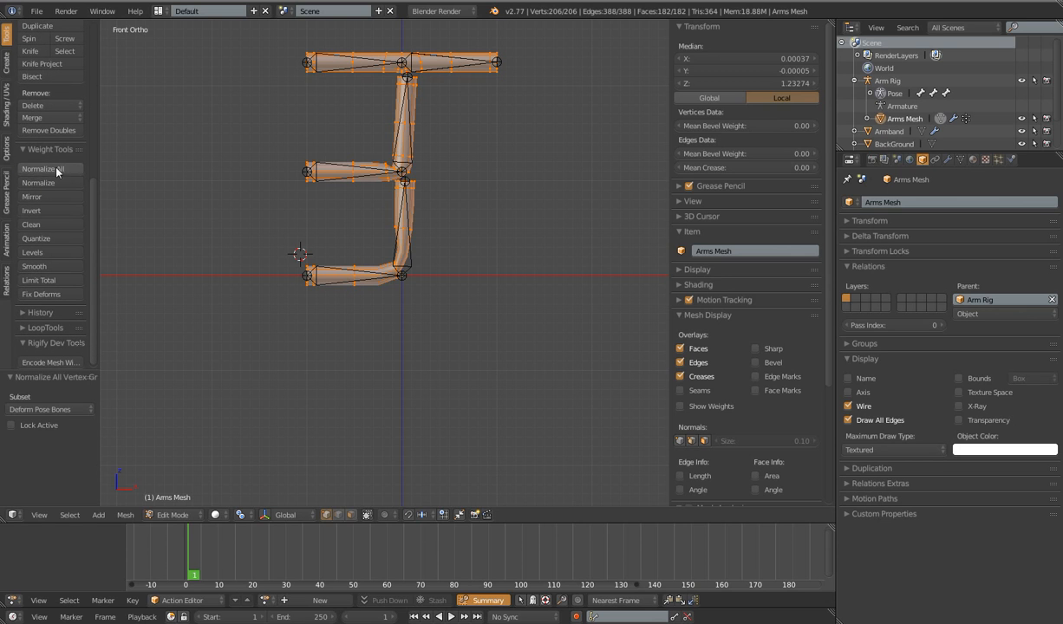
click(54, 408)
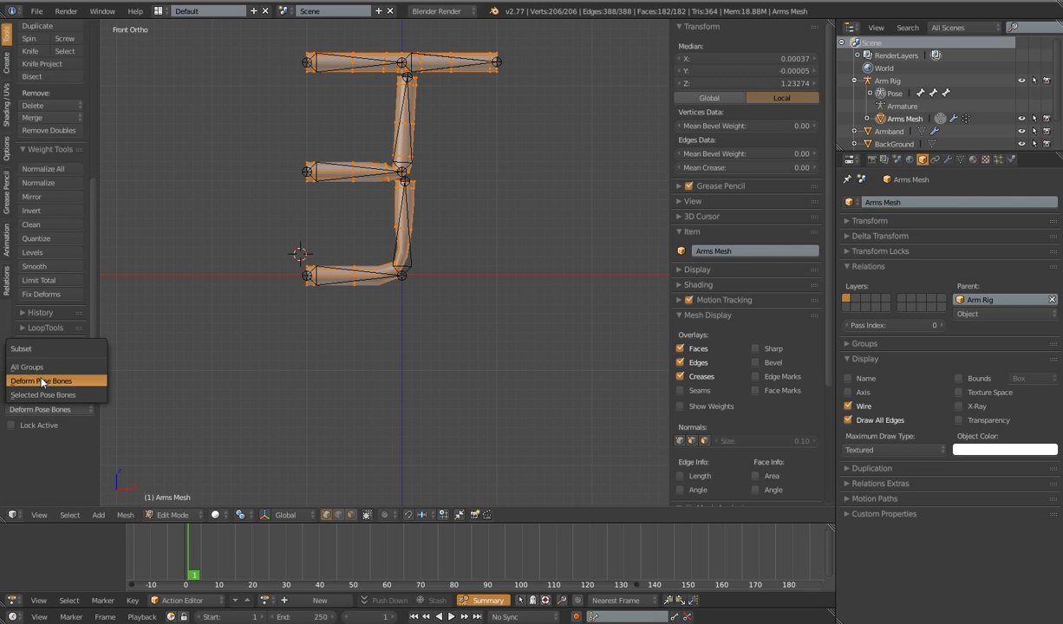
click(42, 382)
- Return to Weight Paint mode and touch up the Arm1.002 weights at the outer side of the lowest arm's elbow
key(Tab)
key(ctrl+Tab)
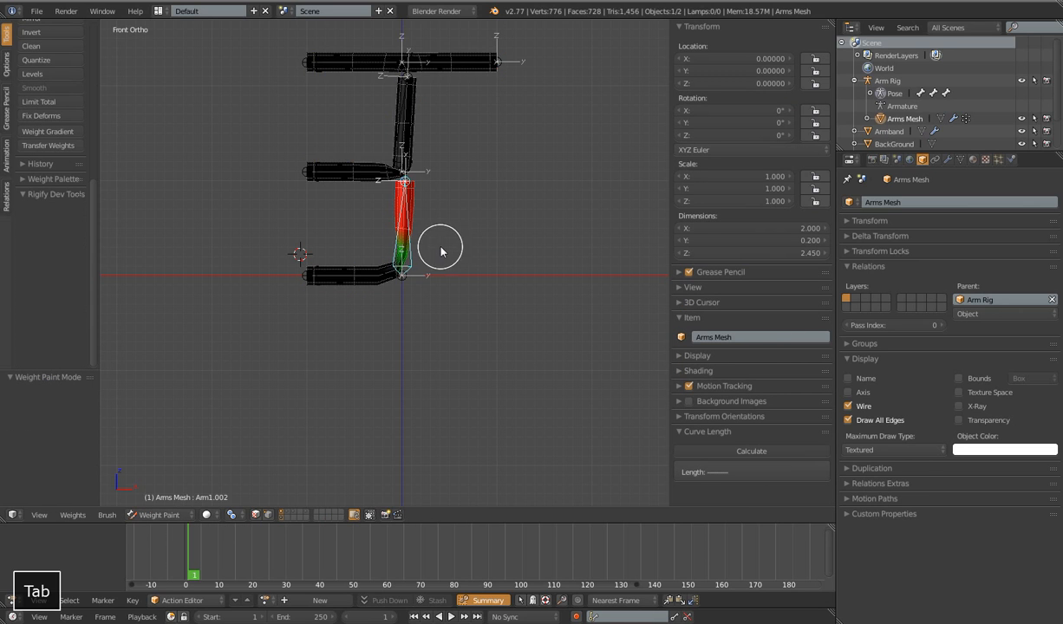
scroll(451, 251, up, 5)
scroll(448, 303, up, 2)
mouse_move(425, 310)
mouse_down()
mouse_move(432, 332)
mouse_move(410, 305)
mouse_move(438, 343)
mouse_move(412, 310)
mouse_move(427, 330)
mouse_up()
mouse_move(527, 339)
middle_down()
mouse_move(294, 348)
mouse_move(370, 302)
middle_up()
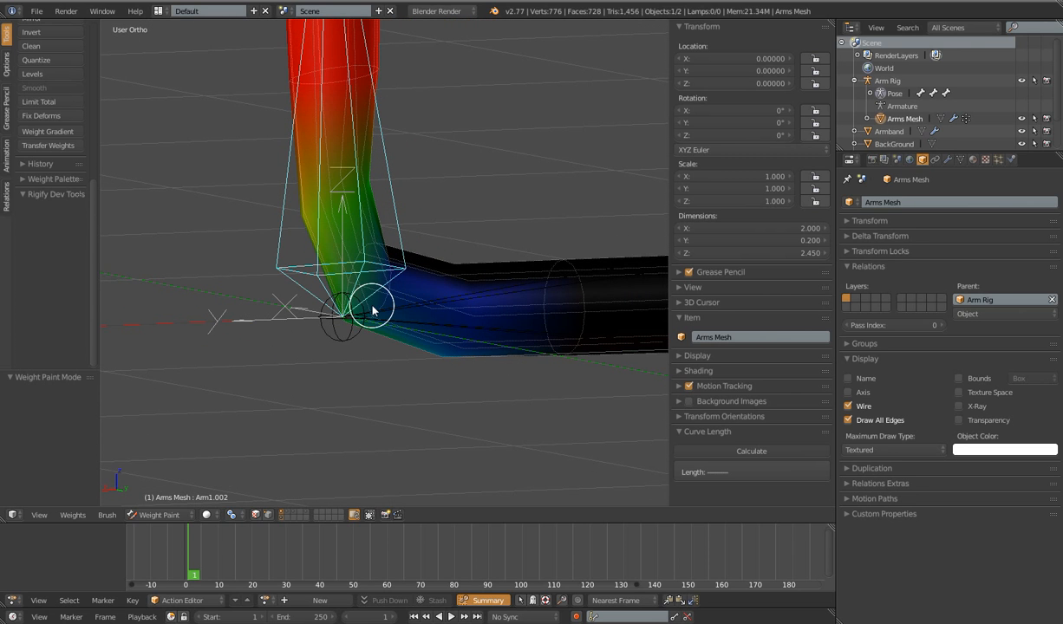
mouse_move(301, 355)
middle_down()
mouse_move(489, 357)
mouse_move(424, 279)
middle_up()
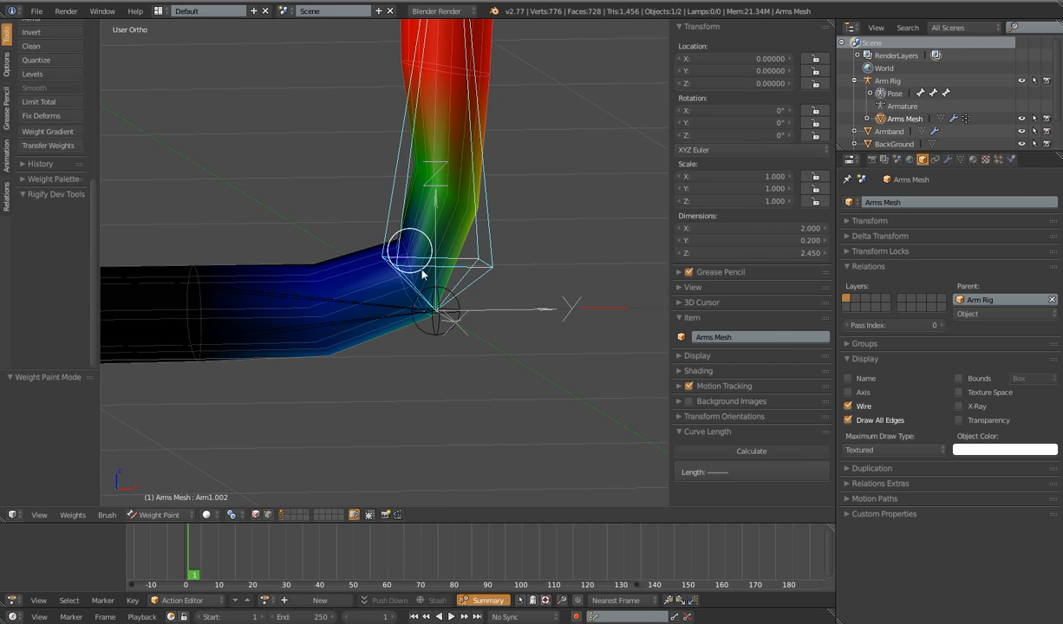
- Check the Arm1.001 weights, switch to the Arm1.002 bone and paint more weight on the inner elbow of the lowest arm
right_click(261, 294)
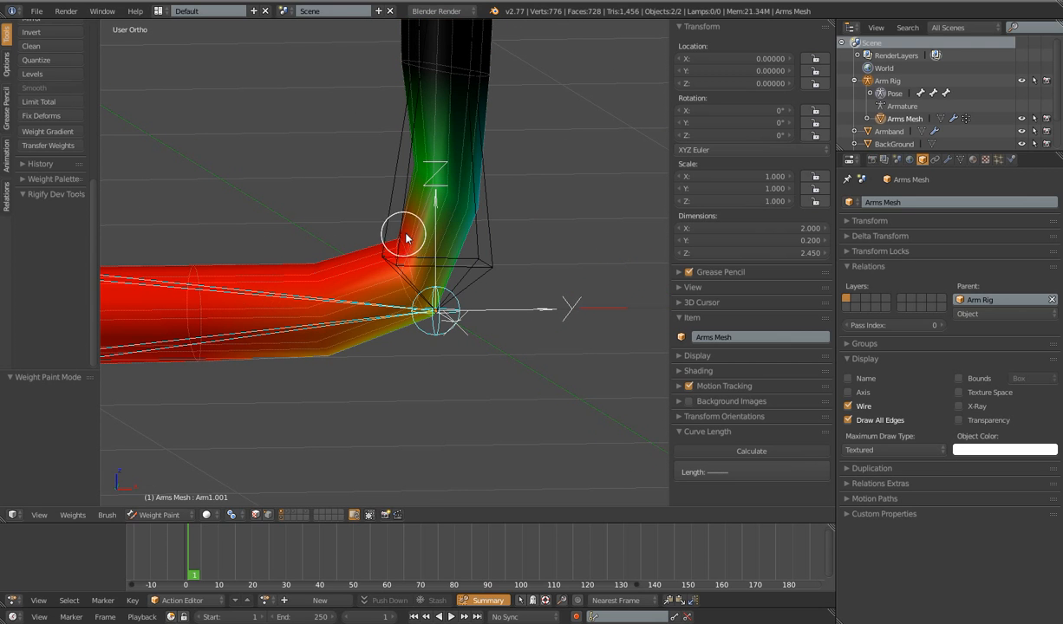
right_click(461, 127)
mouse_move(398, 250)
mouse_down()
mouse_move(387, 245)
mouse_move(403, 258)
mouse_move(382, 247)
mouse_move(379, 259)
mouse_up()
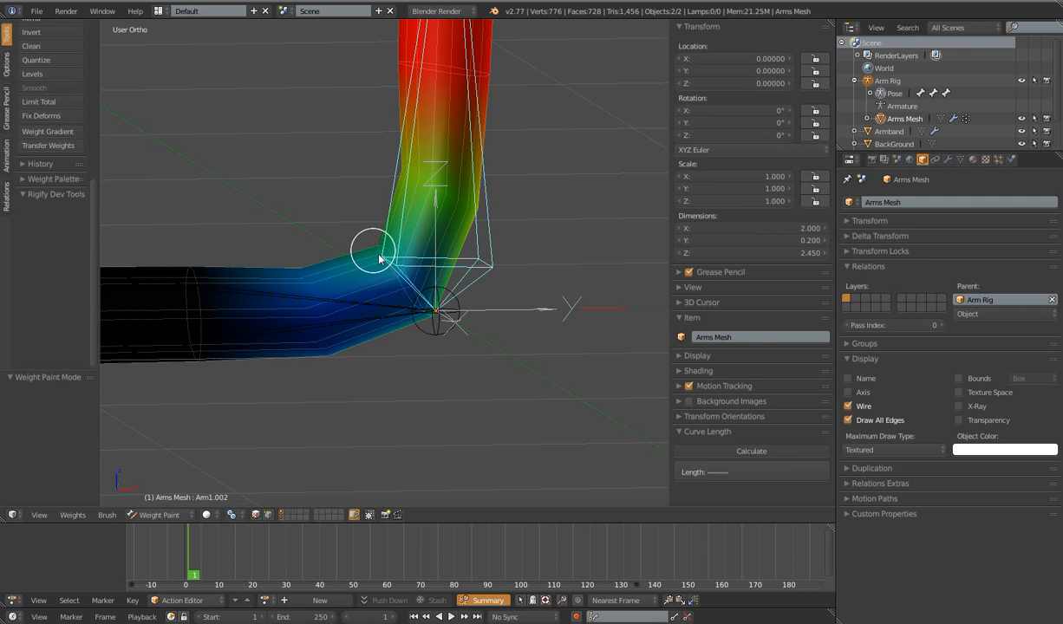
- Swing the Arm1.002 bone down and back to nearly upright twice to test the elbow bend, ending with rotations of -2.082° and -2.443°
scroll(378, 259, down, 3)
key(r)
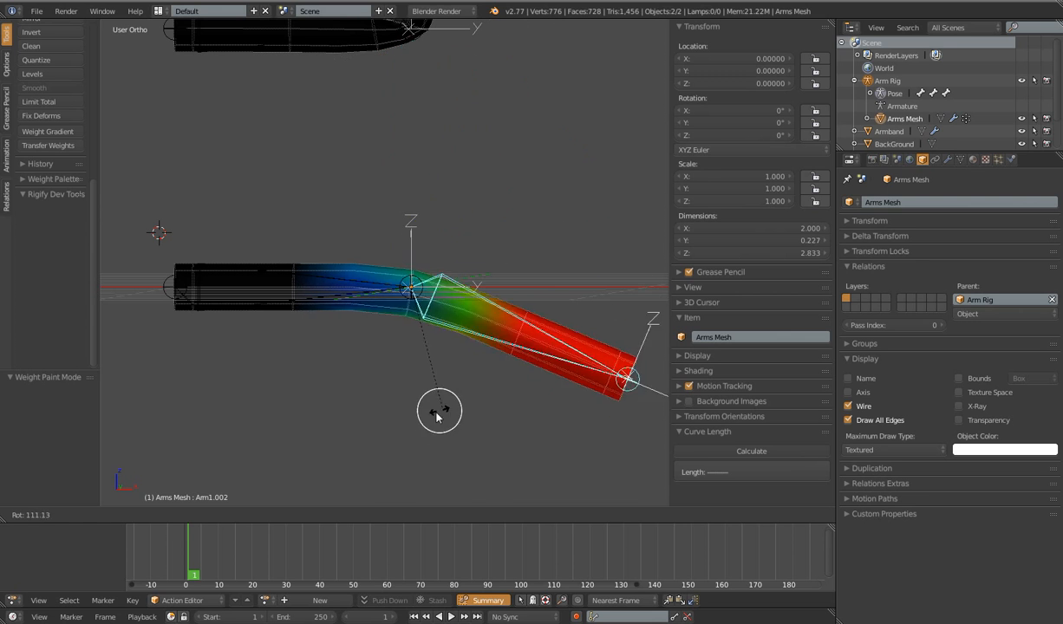
click(520, 210)
key(r)
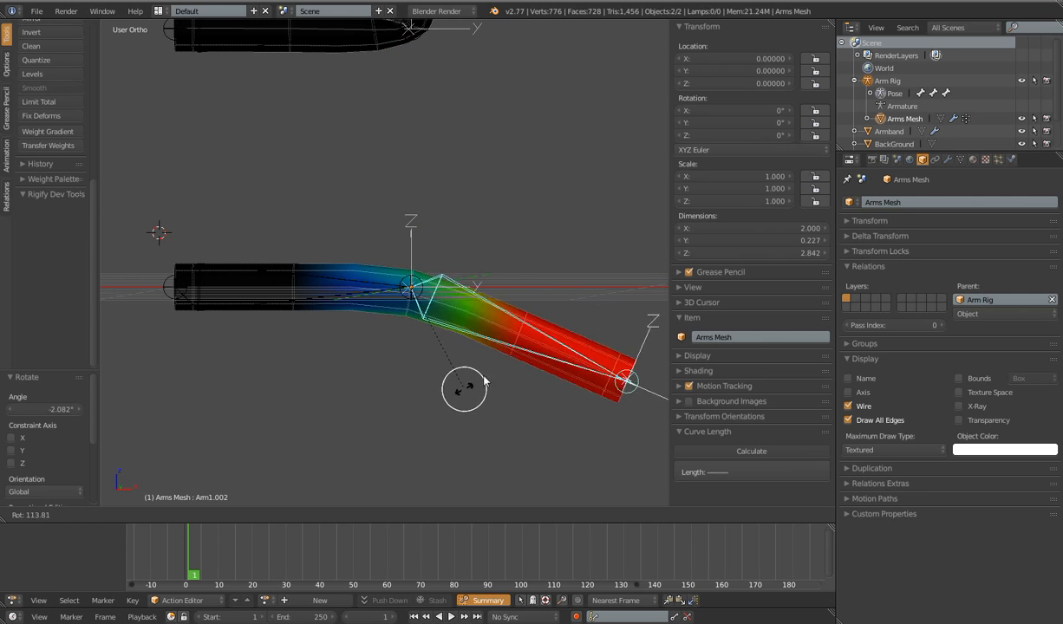
click(474, 219)
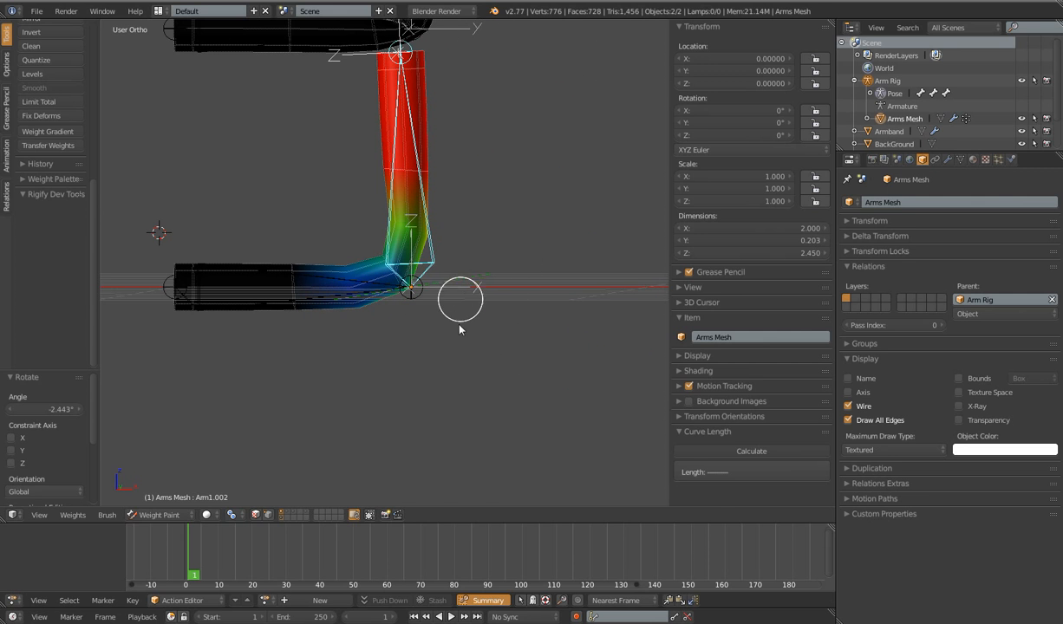
- Add a Basis shape key to Arms Mesh
key(Tab)
scroll(444, 328, up, 3)
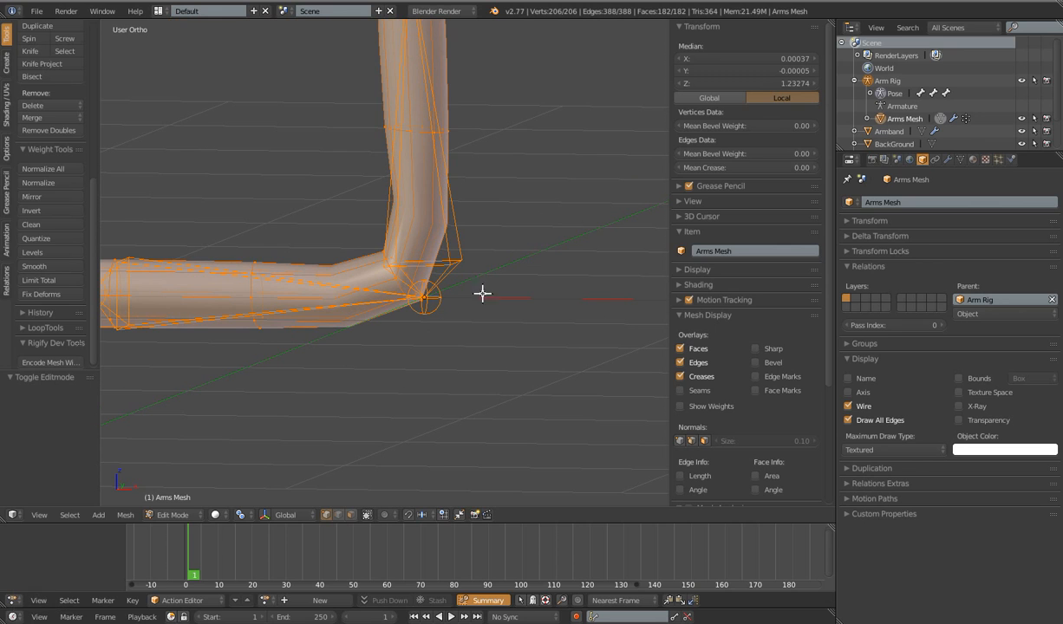
key(Tab)
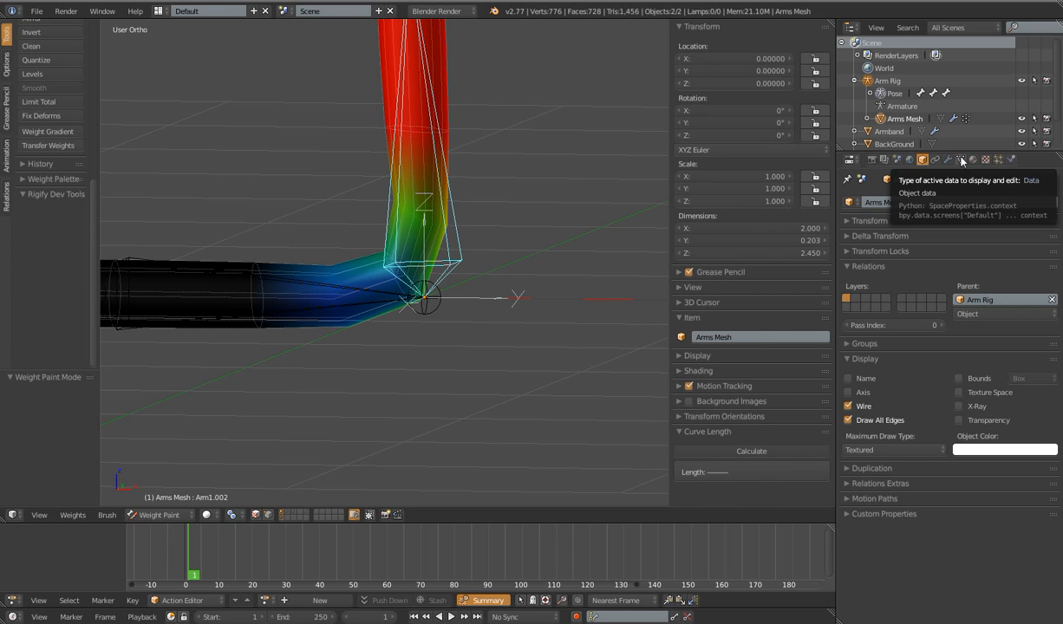
click(961, 159)
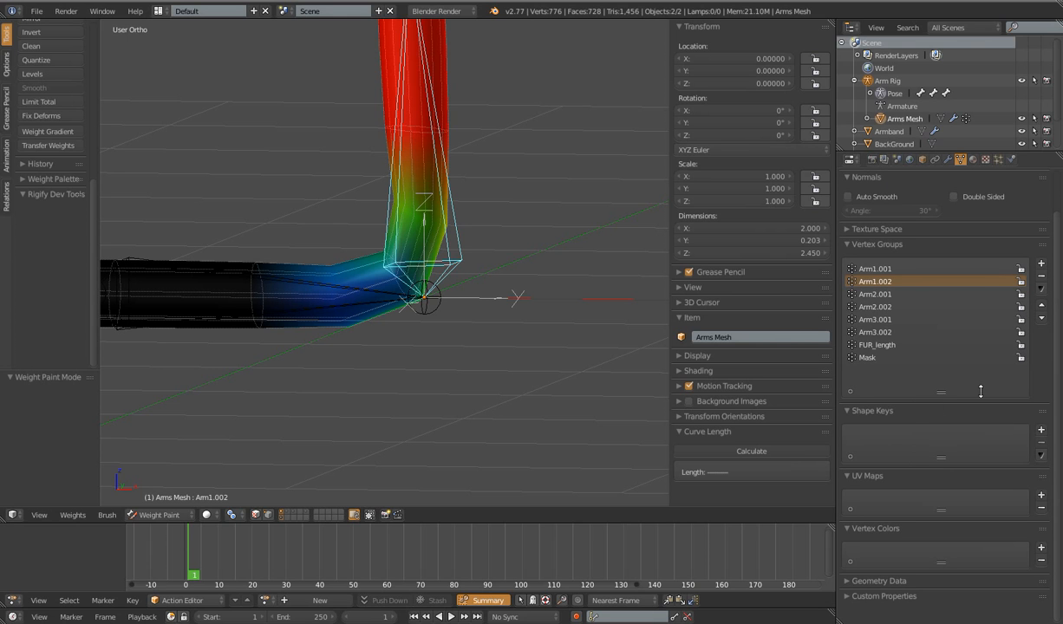
click(1040, 431)
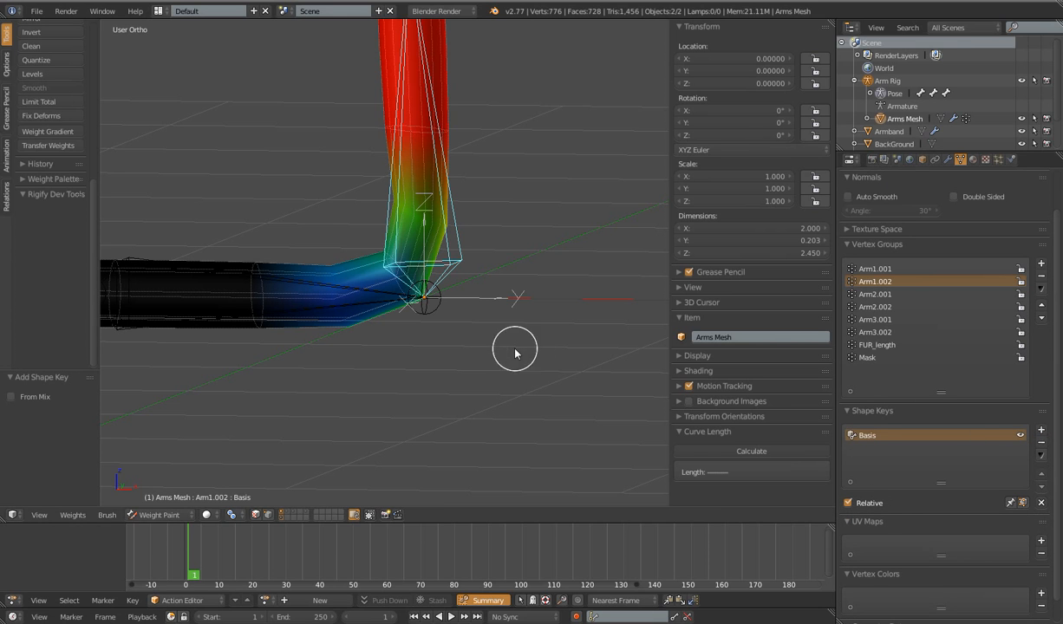
key(Tab)
key(Tab)
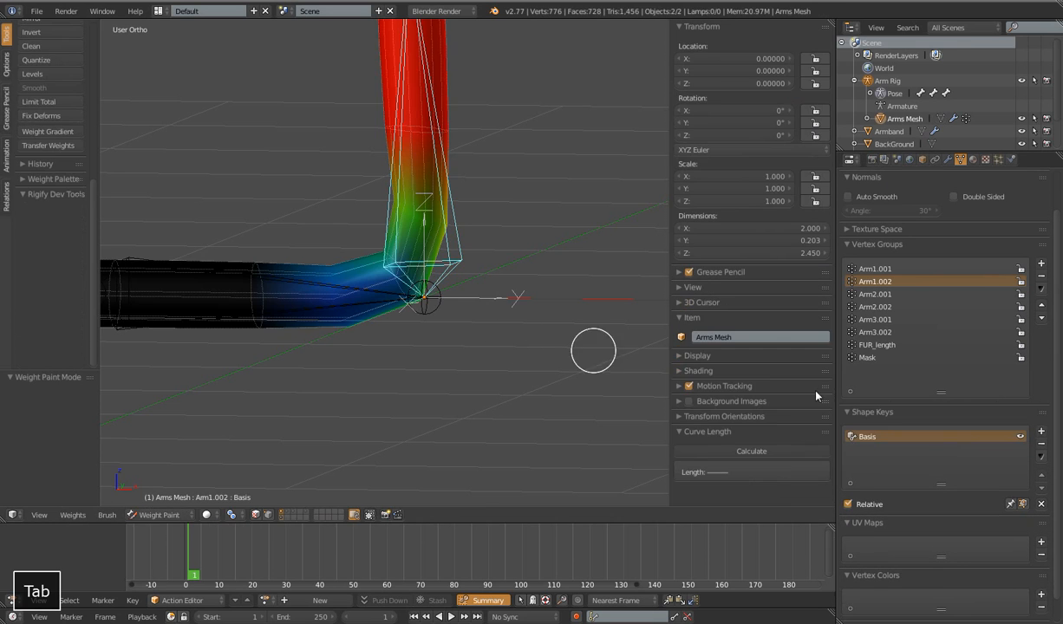
- Add a second shape key to Arms Mesh, set its value to 1.000 and rename it COR
click(1041, 432)
drag(860, 518, 1044, 518)
double_click(880, 448)
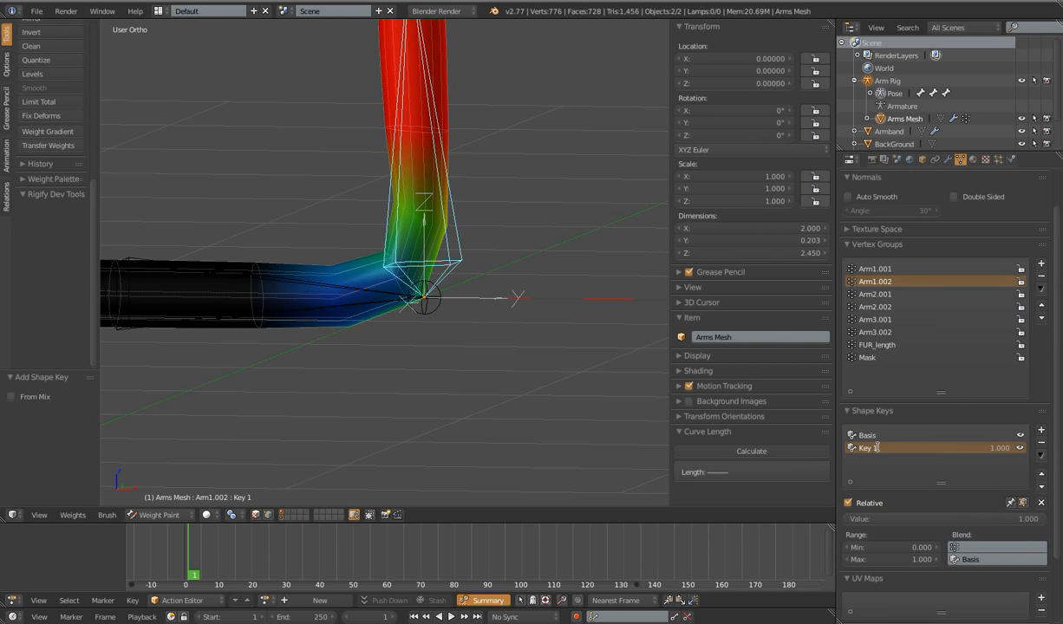
text(COR)
key(shift+Return)
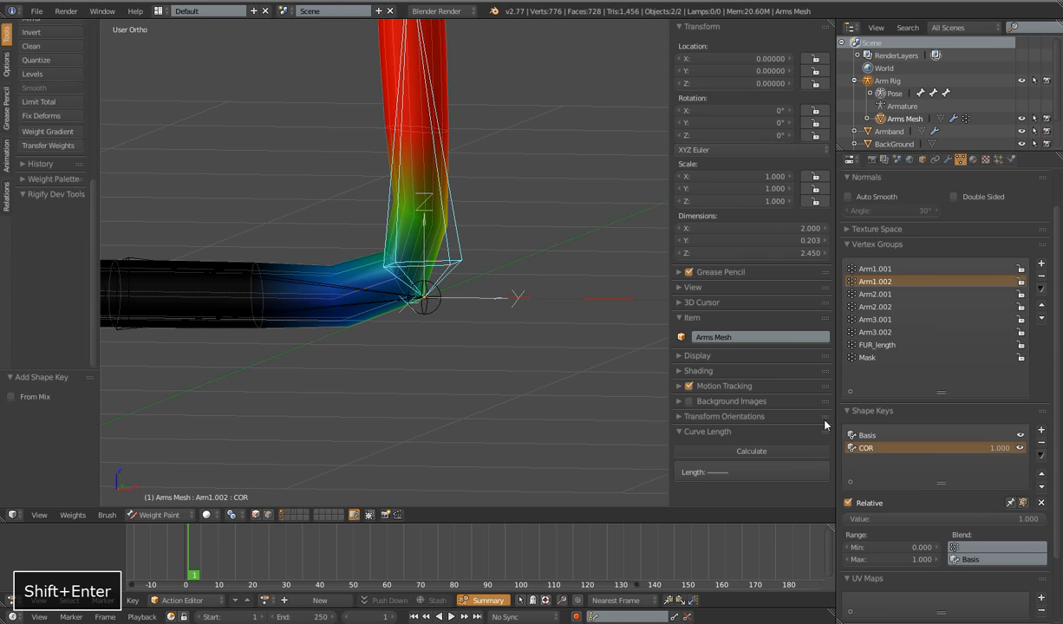
- With the COR shape key active, edit Arms Mesh and reposition a vertex at the lowest arm's outer elbow in several moves
key(Tab)
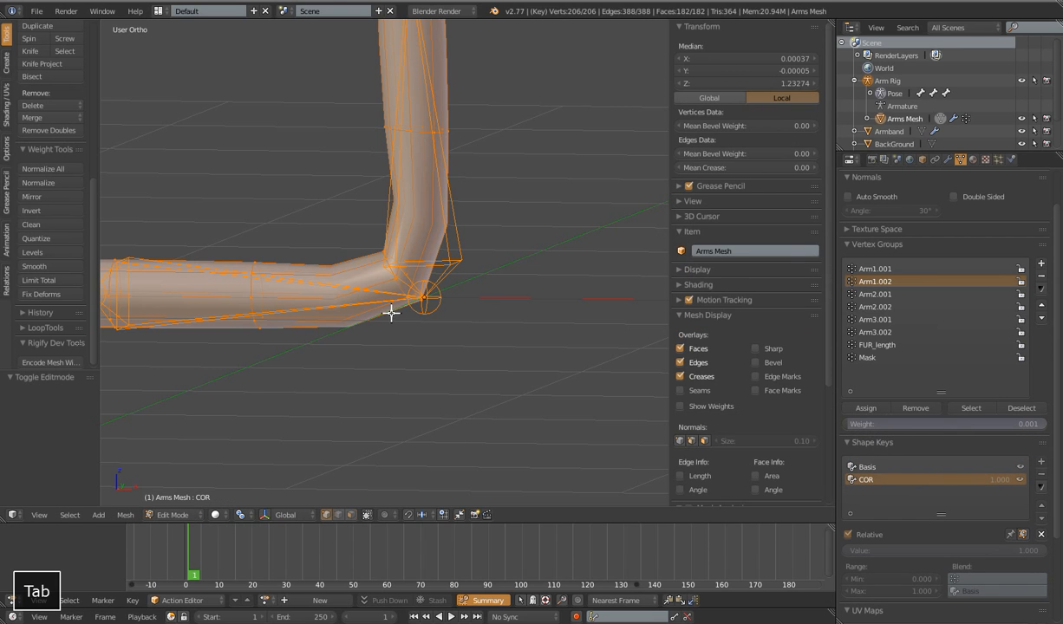
right_click(418, 301)
key(g)
click(468, 348)
key(g)
click(418, 325)
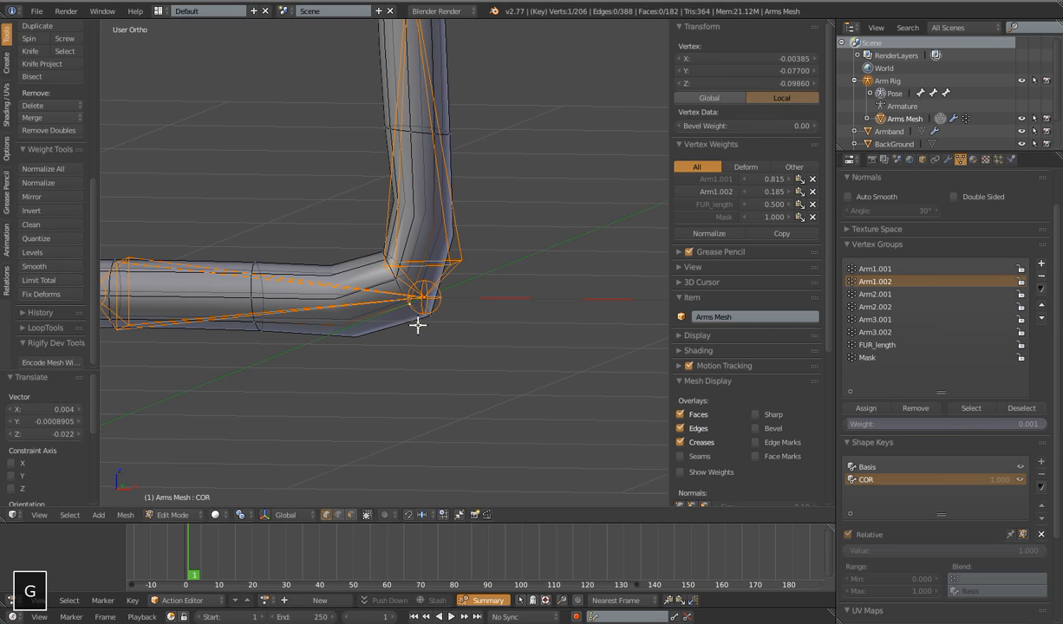
key(g)
click(430, 301)
- Move two more vertices around the lowest arm's elbow to fill out the corner, and return to Weight Paint mode
right_click(398, 275)
key(g)
click(408, 295)
right_click(430, 322)
key(g)
click(446, 337)
mouse_move(444, 337)
middle_down()
mouse_move(484, 338)
mouse_move(451, 332)
middle_up()
key(Tab)
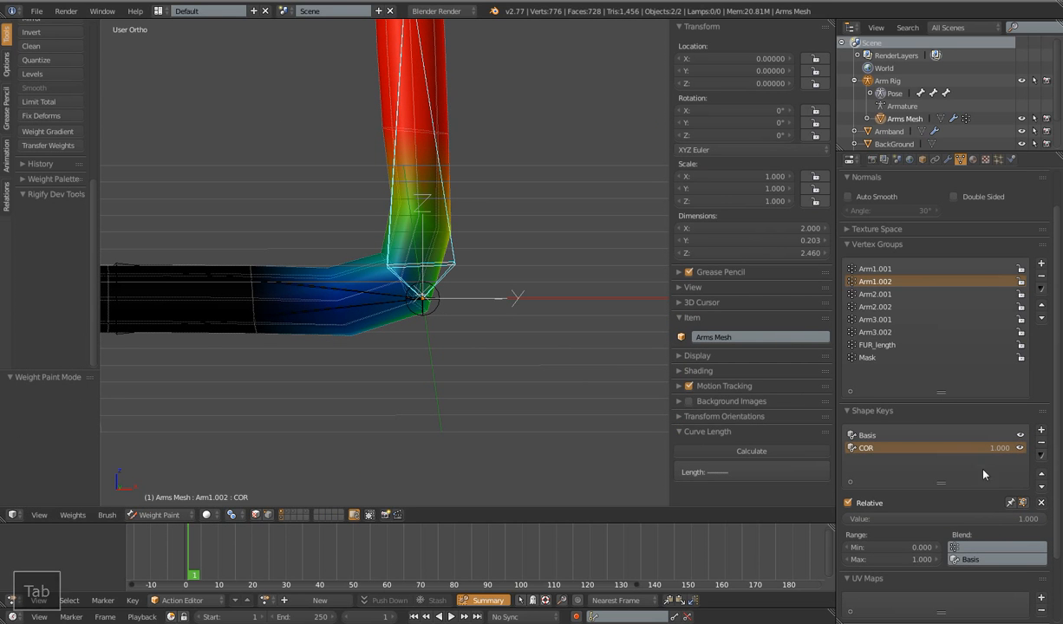
- Set the COR shape key's value to 0.000 to compare the uncorrected elbow
drag(1043, 520, 848, 519)
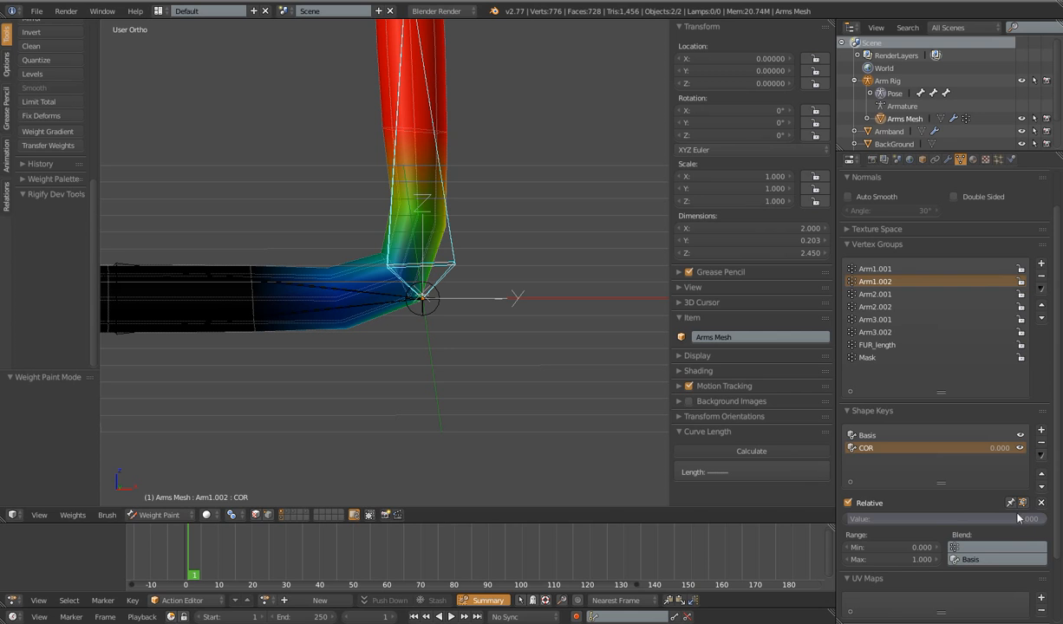
scroll(373, 314, down, 6)
shift+middle_drag(475, 239, 467, 312)
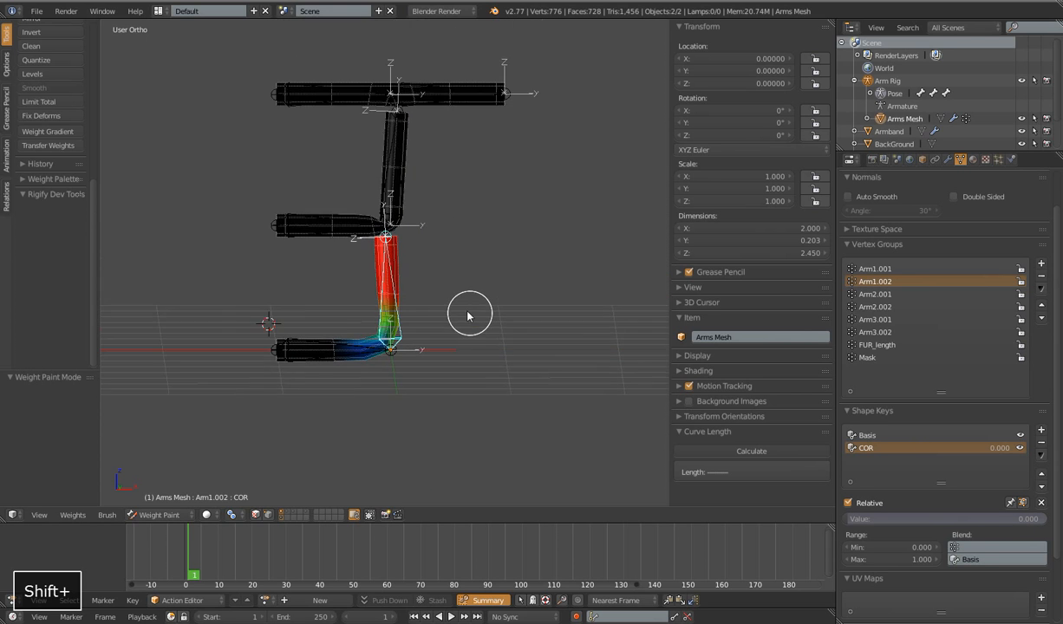
- Clear the pose rotation and scale of the selected Arm1.002 bone
scroll(468, 312, up, 4)
shift+middle_drag(431, 265, 458, 369)
key(alt+r)
key(alt+s)
scroll(473, 289, up, 3)
scroll(458, 369, up, 1)
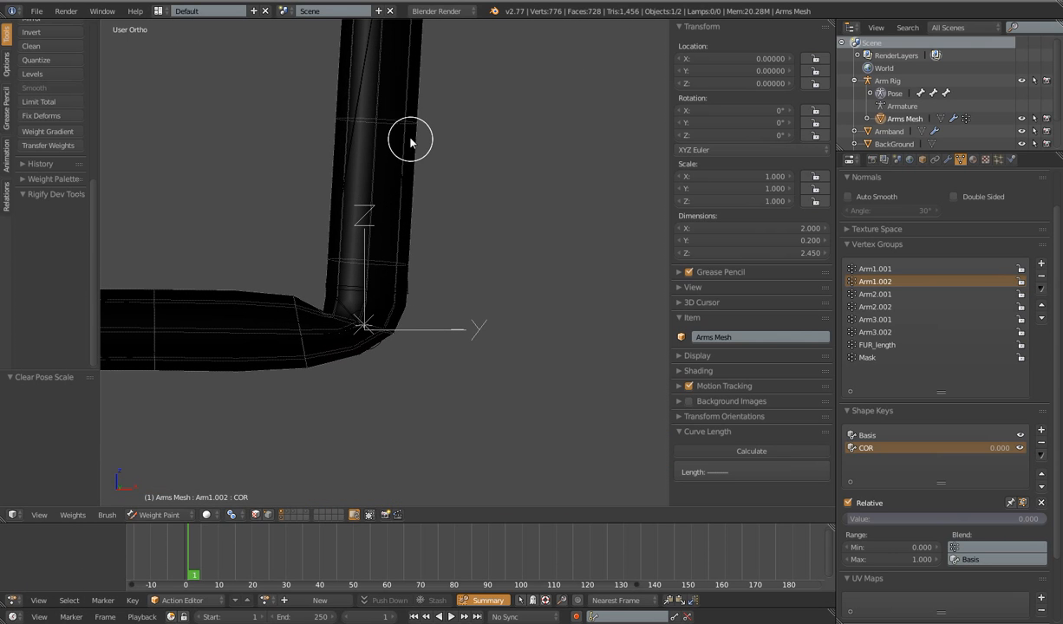
- Show the Arm2.002 weights, switch to the Arm2.001 bone and paint its weights along the middle arm's outer elbow
right_click(354, 134)
scroll(436, 325, down, 1)
shift+middle_drag(440, 333, 478, 282)
scroll(451, 326, up, 5)
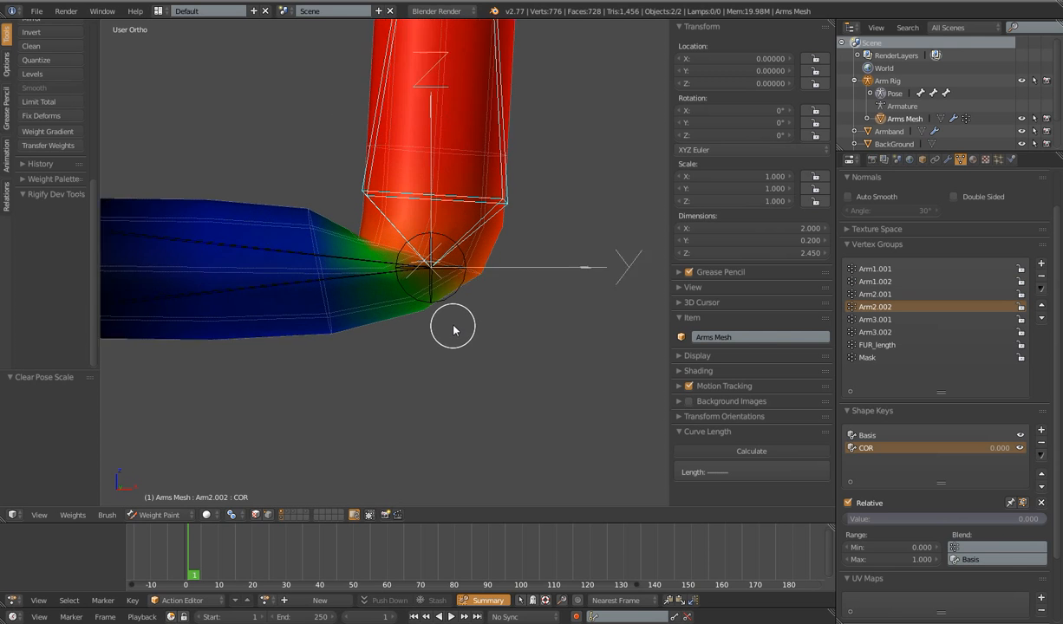
right_click(374, 262)
mouse_move(501, 287)
mouse_down()
mouse_move(481, 278)
mouse_move(491, 298)
mouse_move(478, 296)
mouse_up()
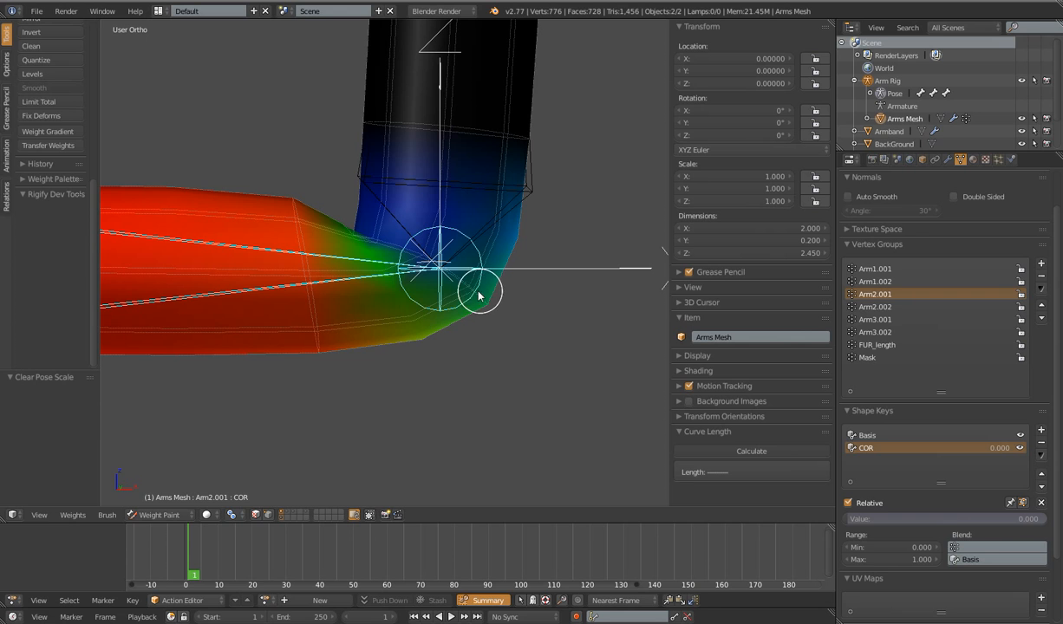
- Compare the Arm2.002 weights and paint the Arm2.001 weights at the inner crease of the middle arm's elbow
right_click(358, 177)
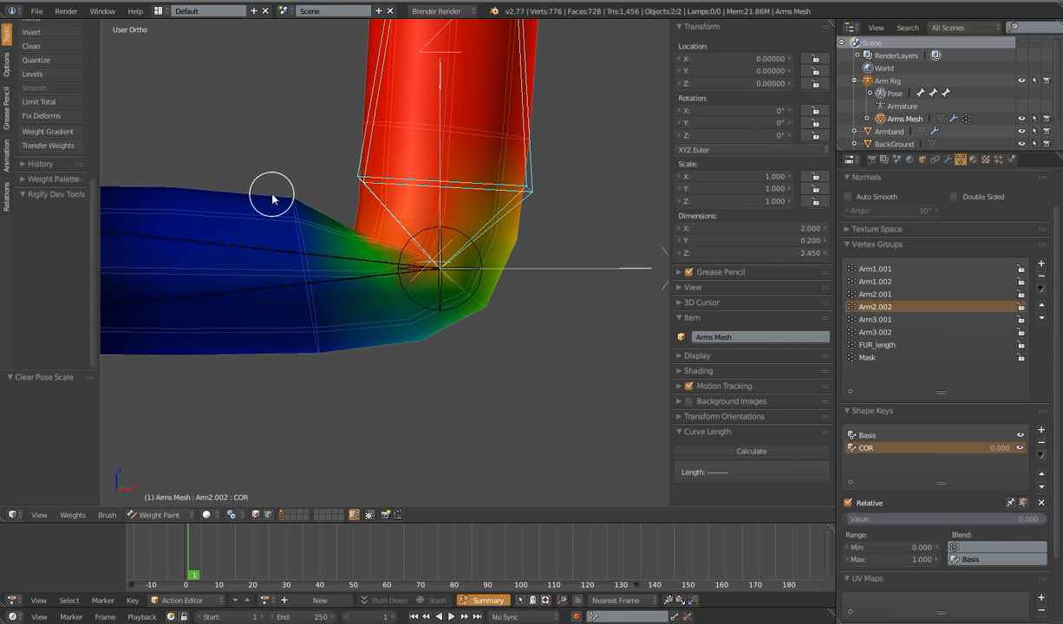
right_click(351, 255)
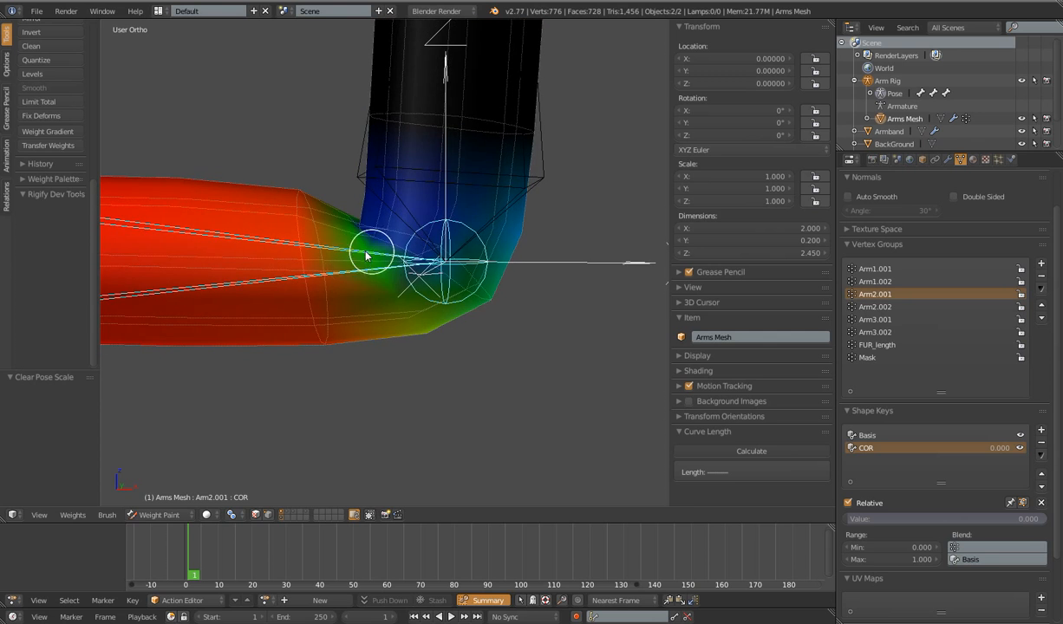
middle_drag(365, 256, 354, 250)
drag(369, 229, 386, 212)
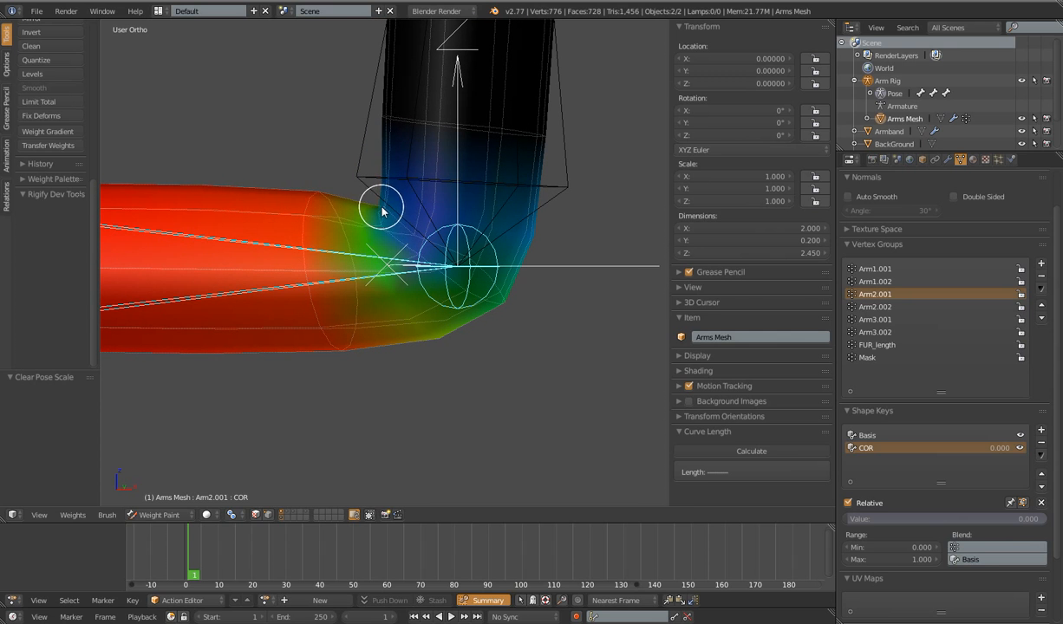
middle_drag(382, 211, 407, 219)
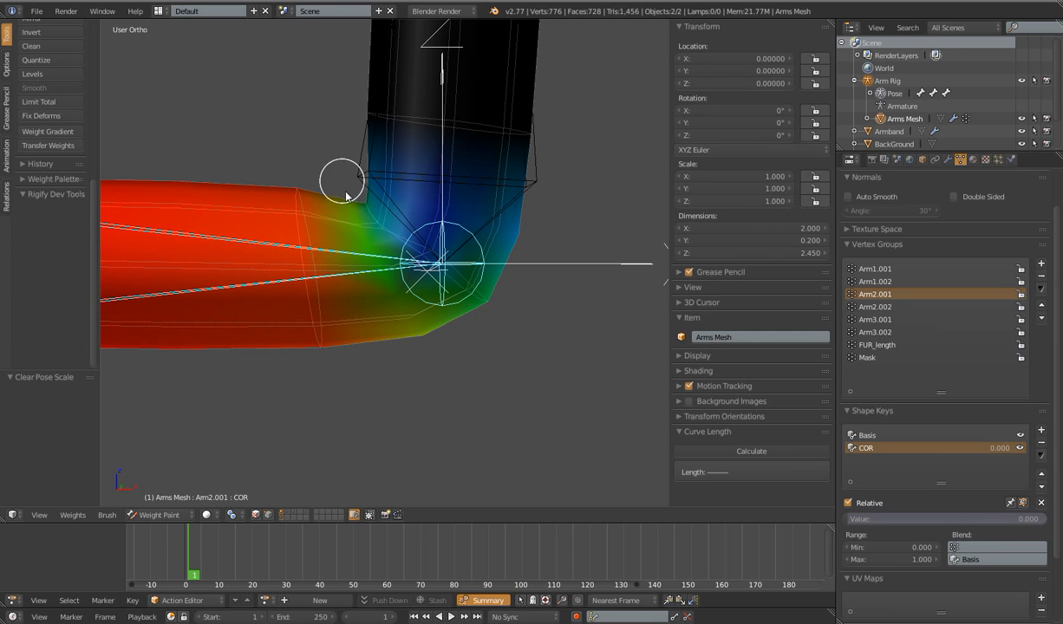
- Alternate between the Arm2.002 and Arm2.001 bones to refine the weight blend across the middle arm's elbow
right_click(518, 174)
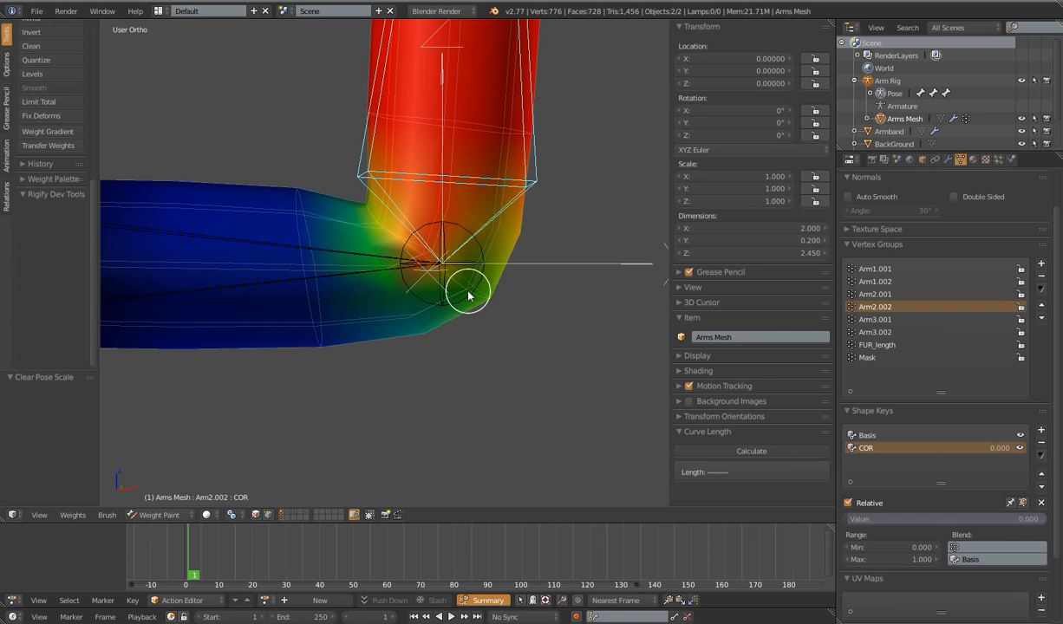
right_click(365, 255)
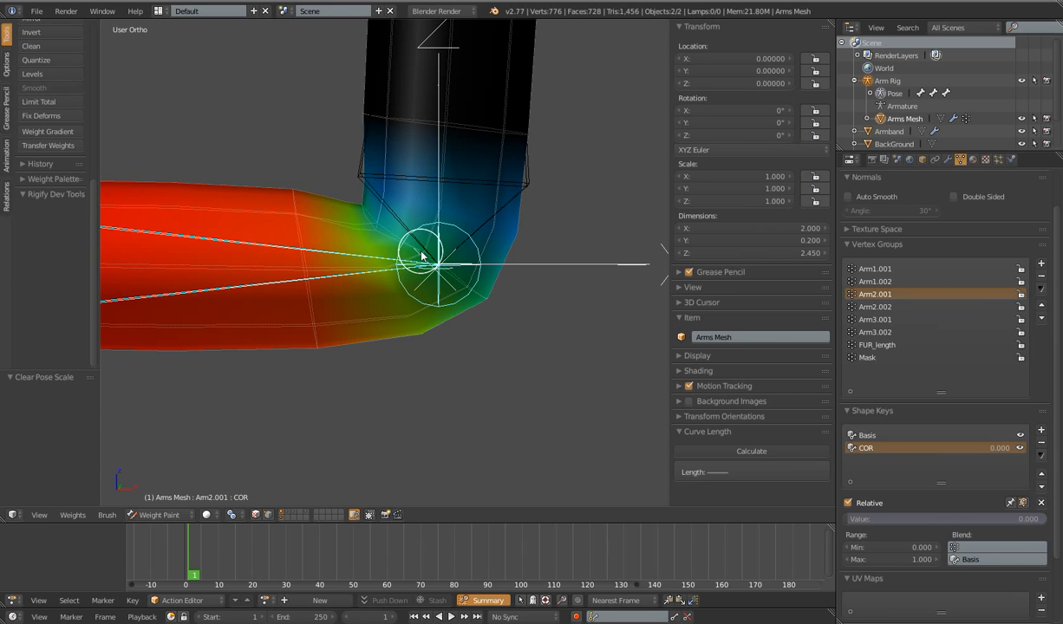
right_click(528, 179)
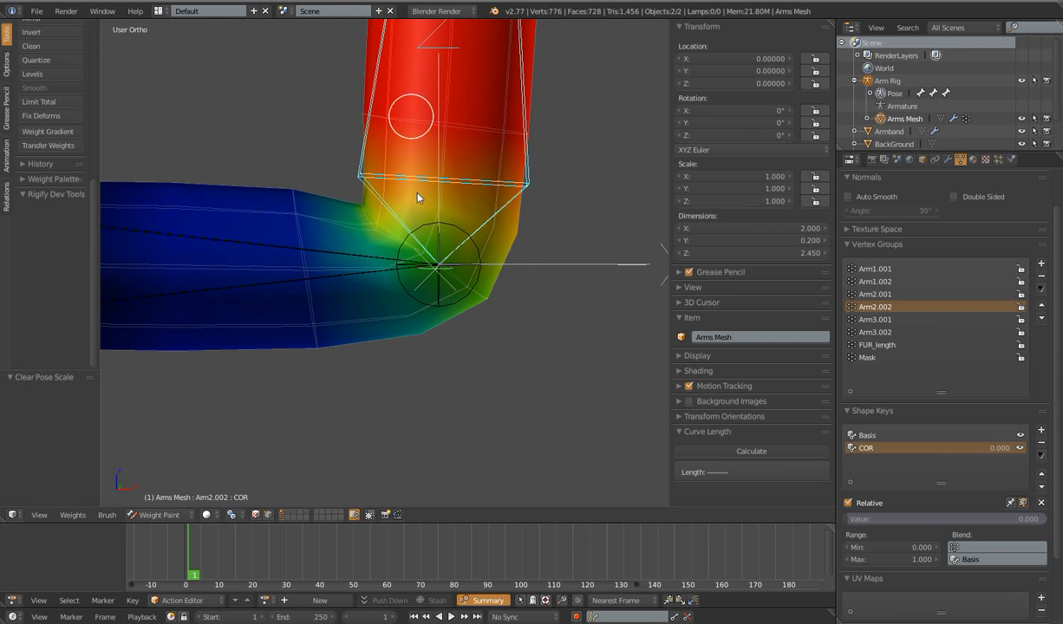
scroll(467, 152, down, 8)
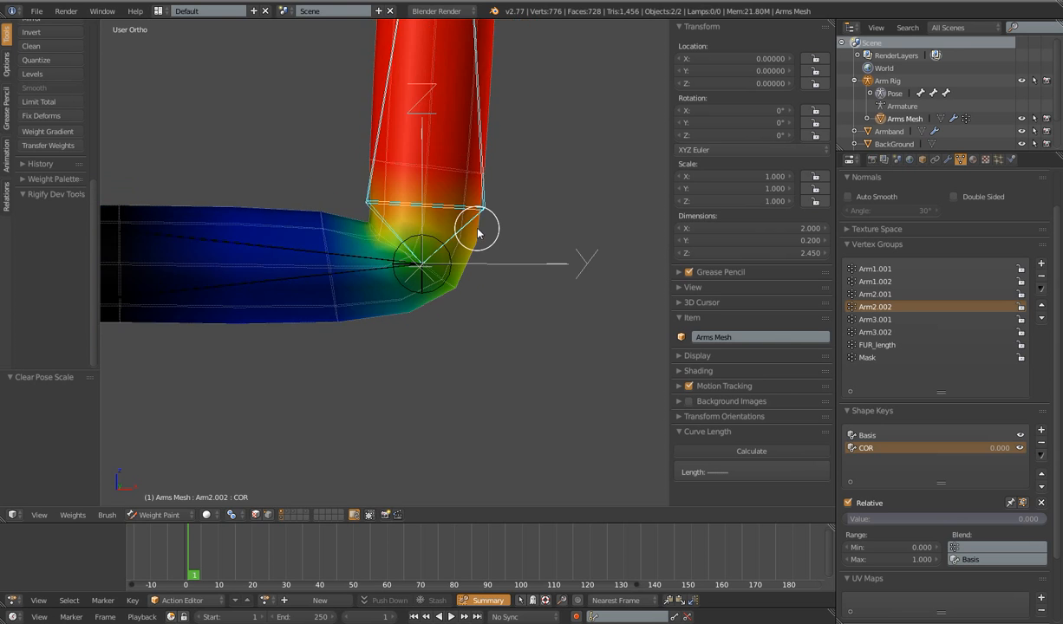
- Rotate the Arm2.002 bone by about -3.8° to straighten the middle arm's raised half, and display the Arm1.002 weights
key(r)
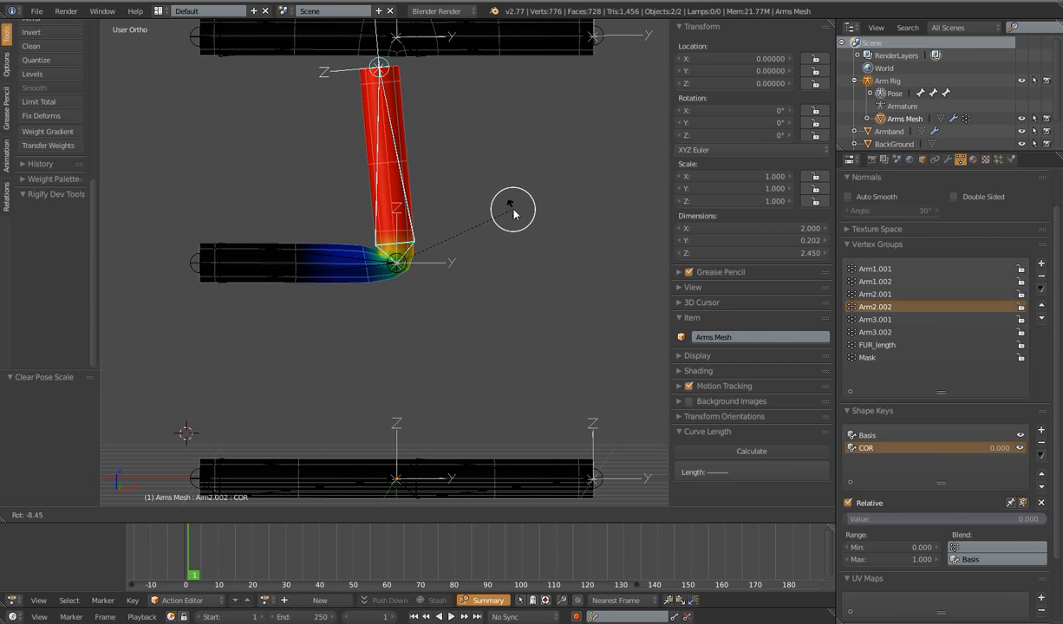
click(503, 221)
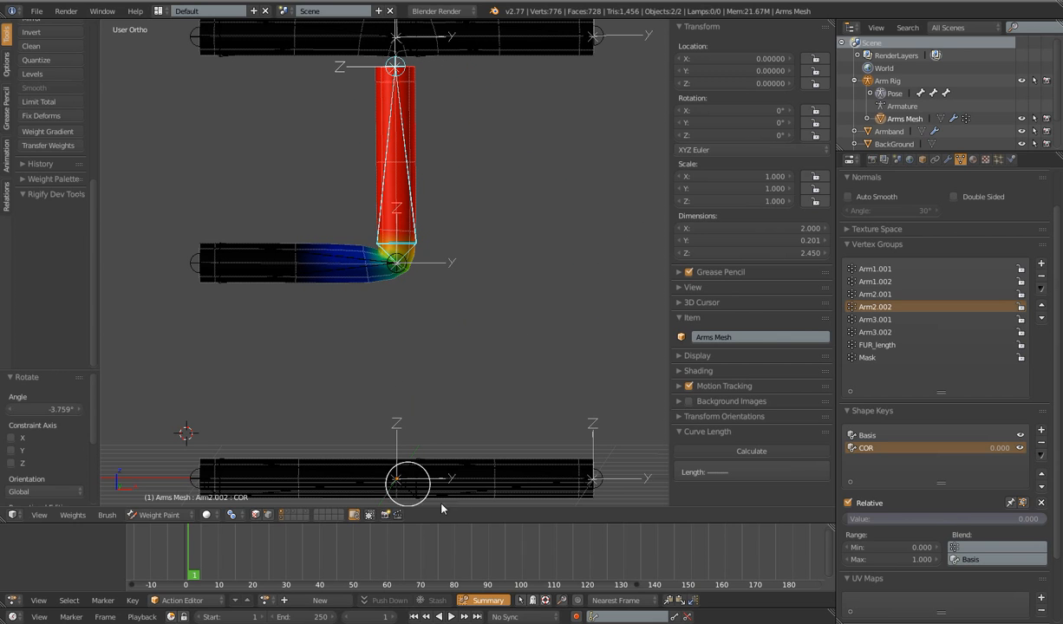
right_click(586, 484)
key(r)
key(Escape)
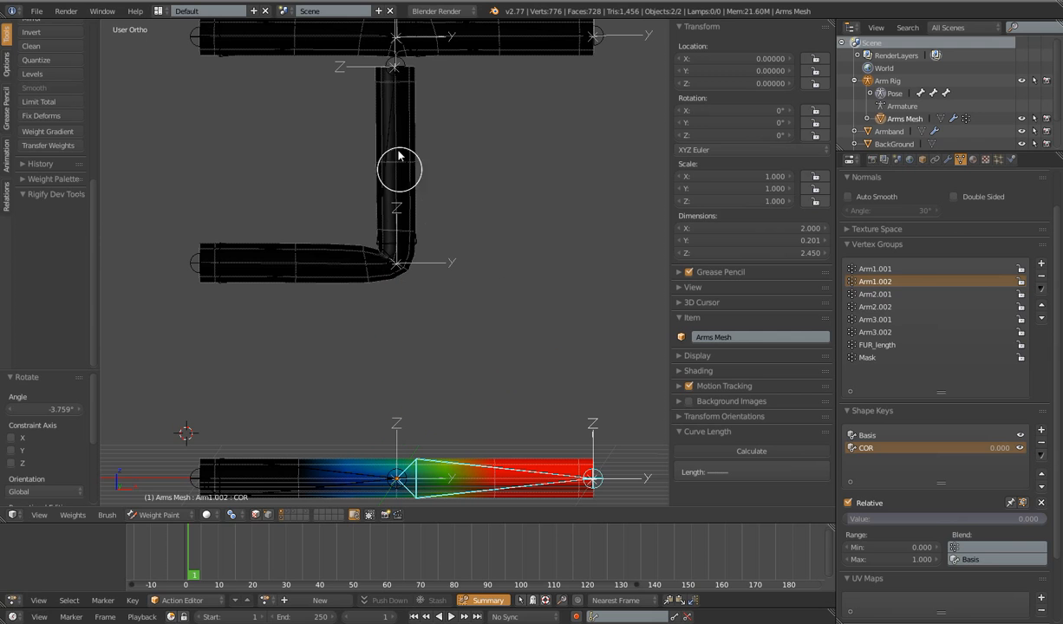
- Select the Arm2.002 bone again and clear its pose rotation and scale
shift+middle_drag(493, 111, 408, 158)
right_click(387, 149)
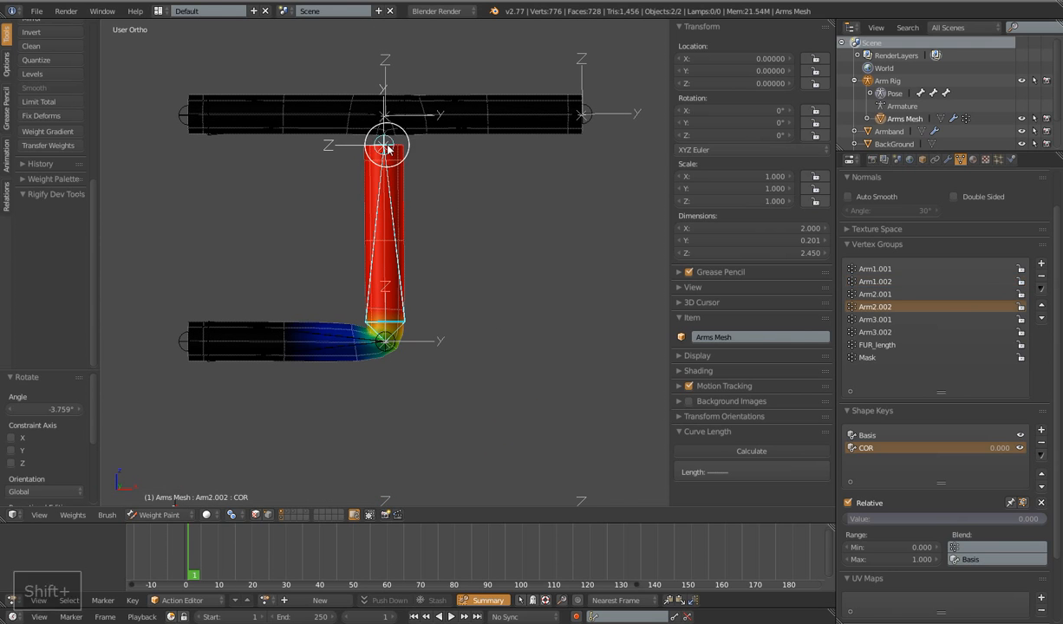
key(alt+r)
key(alt+s)
key(KP_Decimal)
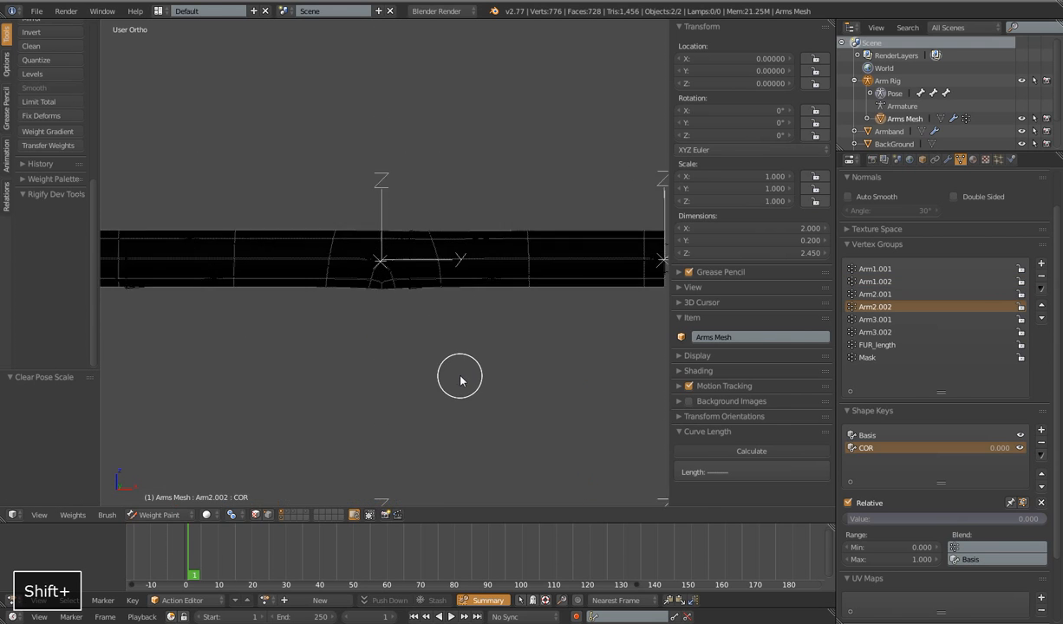
- Enter Edit Mode on the arms mesh, limit selection to visible geometry, and compare the elbow edge loops of the arms
key(Tab)
scroll(458, 349, up, 5)
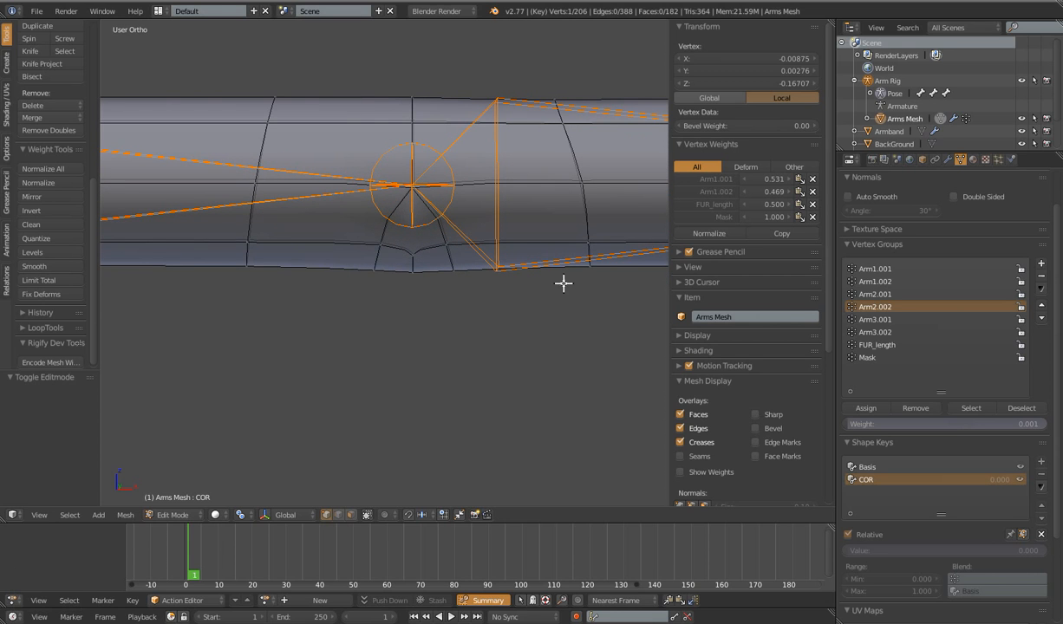
click(368, 515)
middle_drag(448, 338, 457, 344)
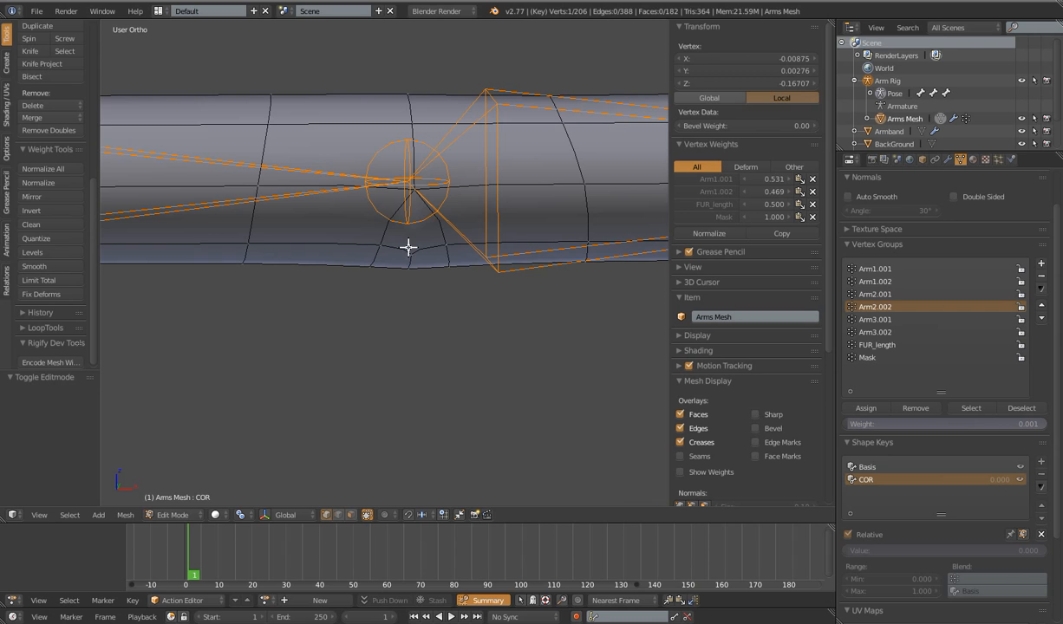
scroll(429, 342, down, 6)
shift+scroll(408, 337, down, 3)
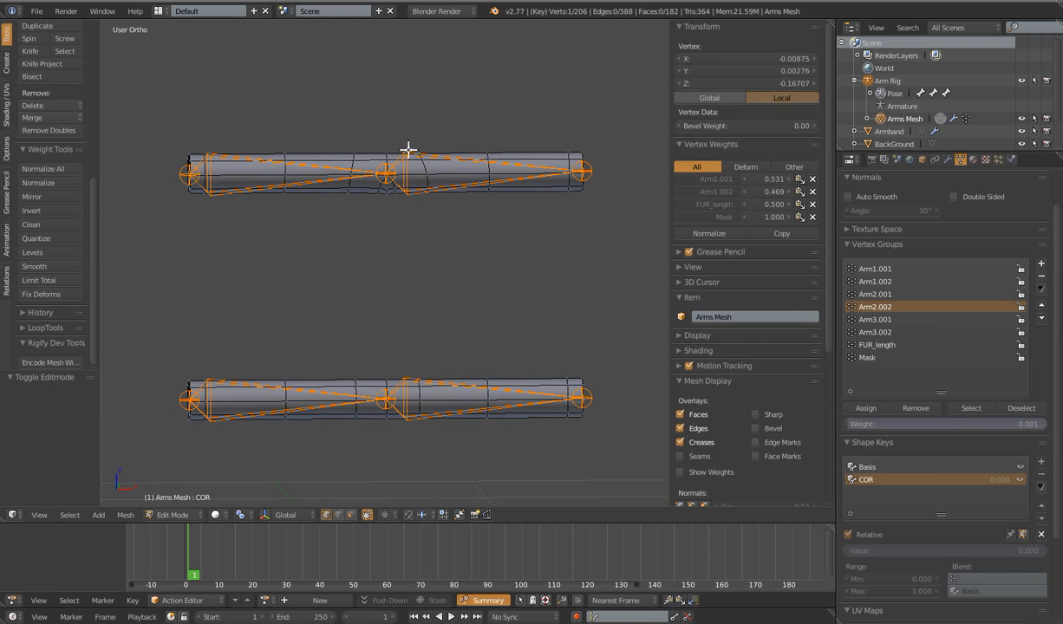
middle_drag(446, 180, 428, 202)
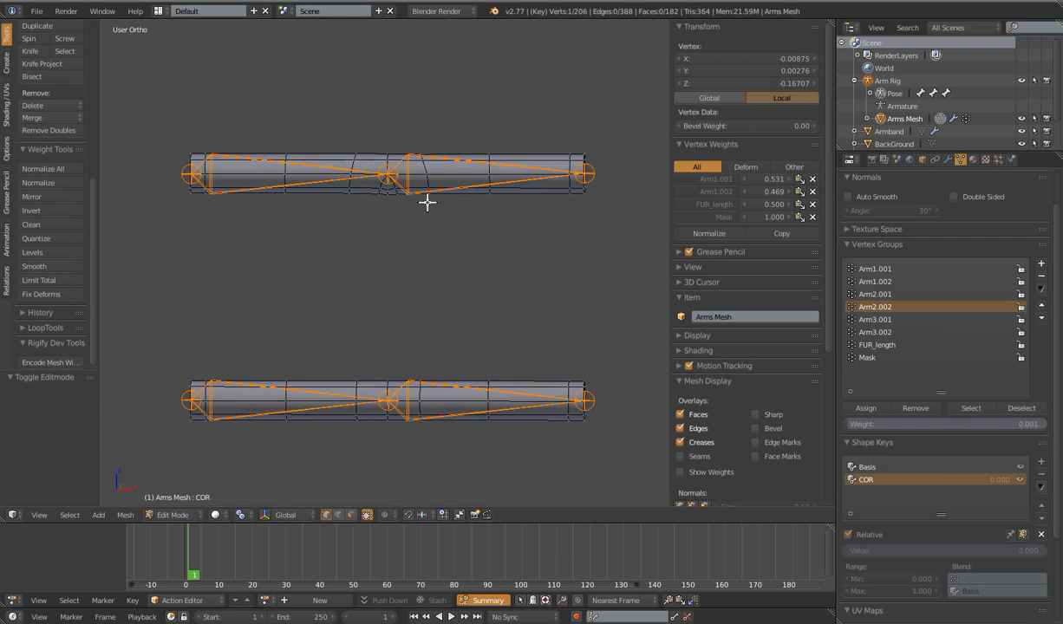
- Select the four vertices of the diamond-shaped face at the top arm's elbow and examine the surrounding topology
scroll(428, 220, up, 4)
shift+middle_drag(436, 280, 396, 322)
scroll(389, 361, up, 3)
scroll(382, 312, up, 4)
right_click(365, 97)
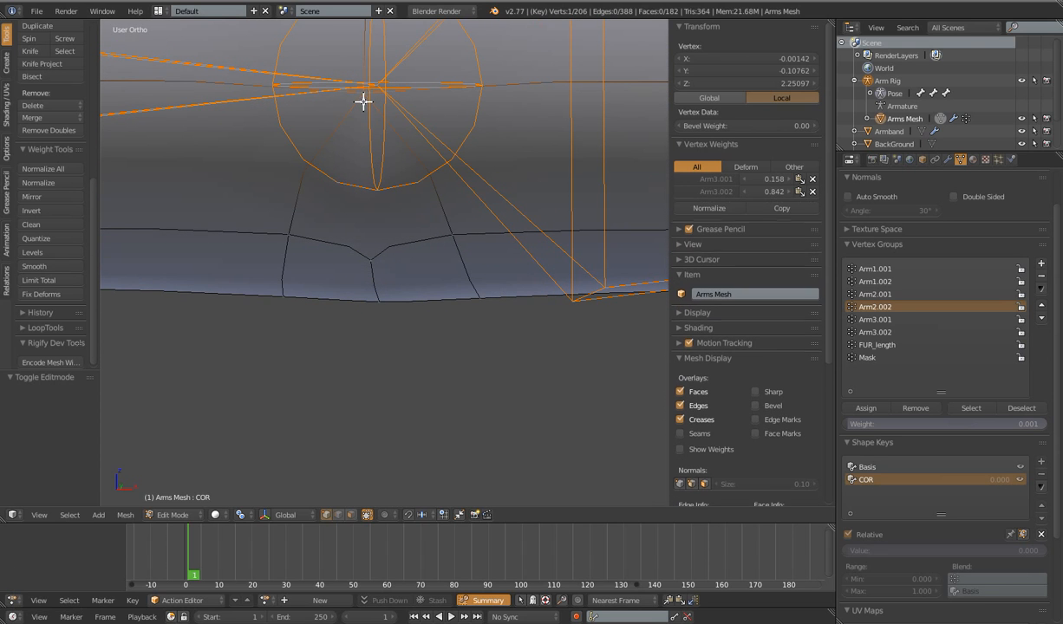
shift+right_click(290, 234)
shift+right_click(370, 259)
shift+right_click(452, 235)
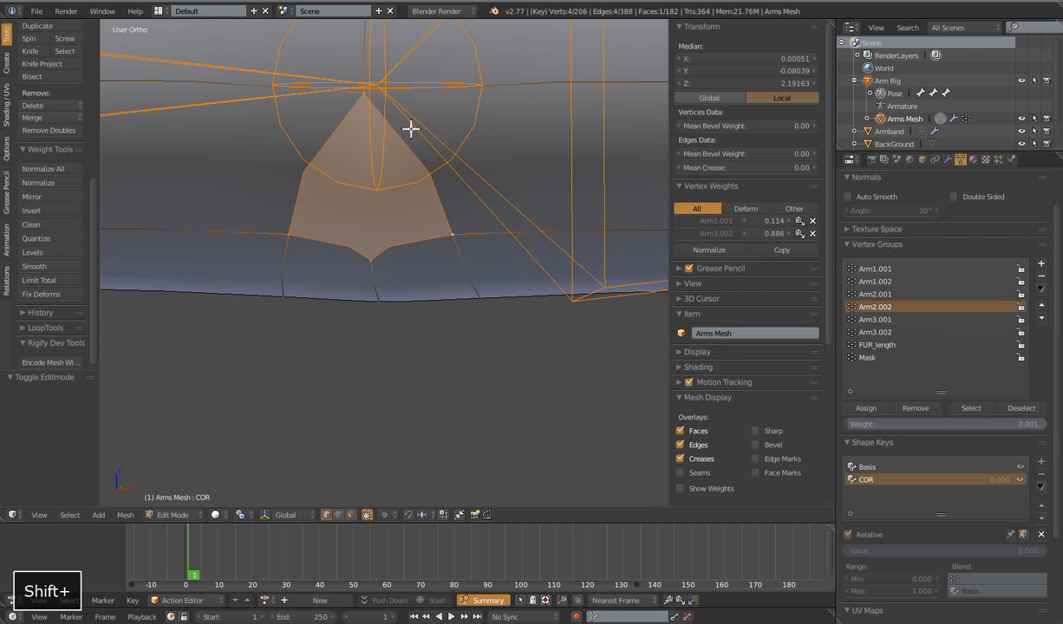
scroll(387, 224, down, 2)
scroll(388, 224, down, 3)
mouse_move(386, 226)
middle_down()
mouse_move(394, 183)
mouse_move(377, 229)
middle_up()
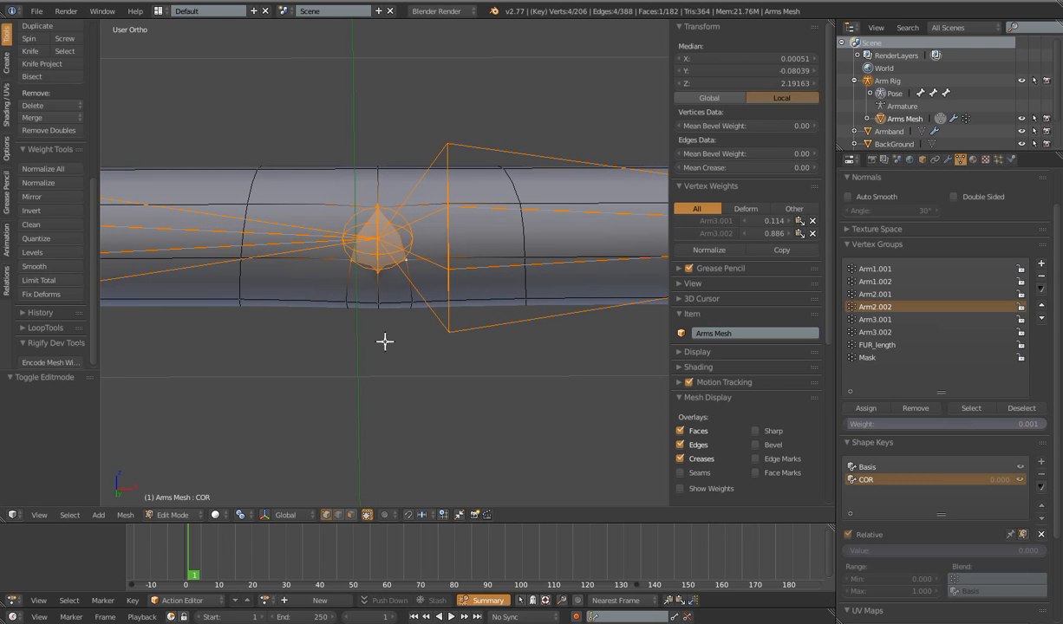
- Return to Weight Paint mode and rotate the Arm3.002 bone by about -88.7° in front view to bend the top arm
scroll(460, 272, down, 3)
middle_drag(465, 274, 458, 344)
key(Tab)
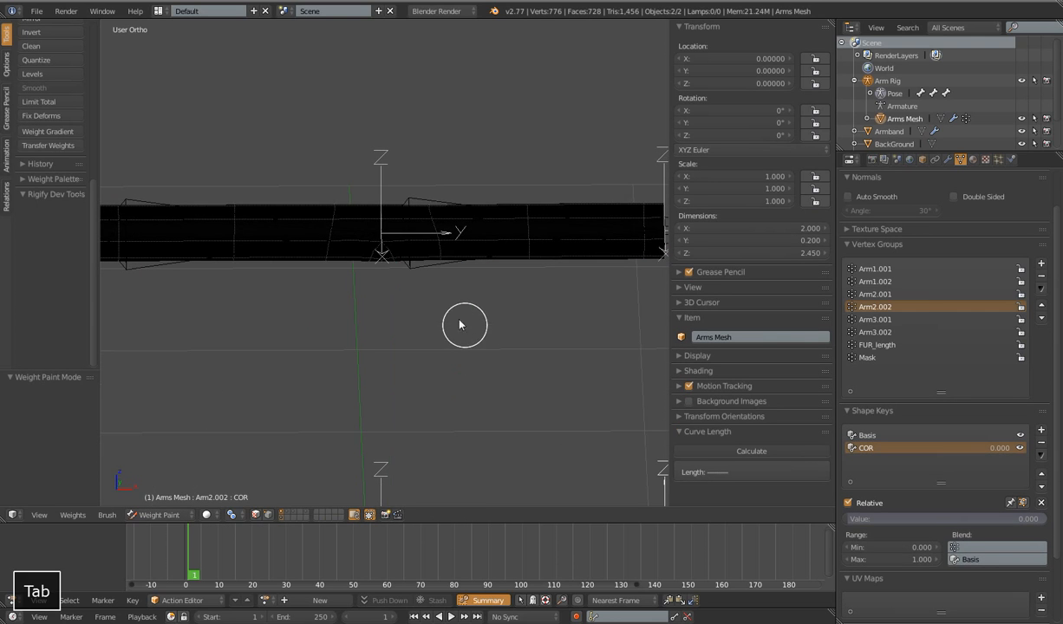
right_click(458, 203)
key(KP_1)
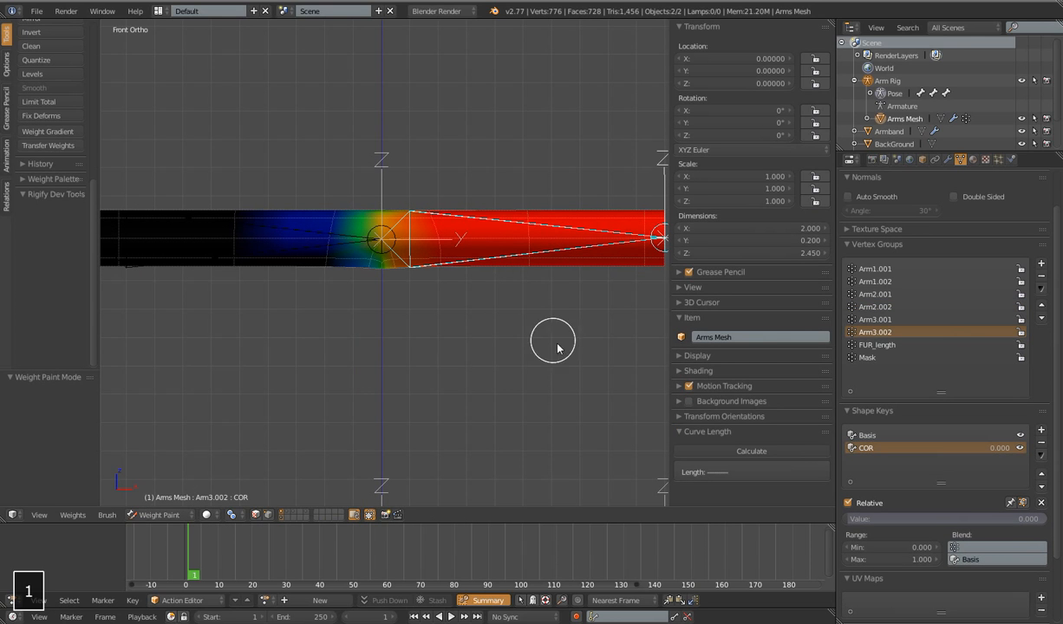
key(r)
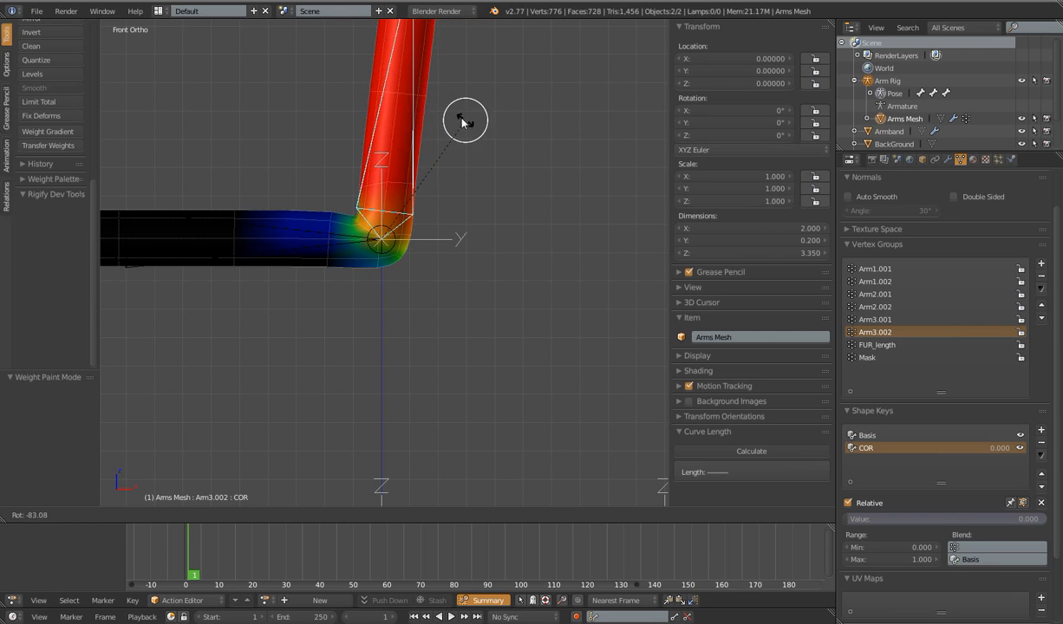
click(450, 112)
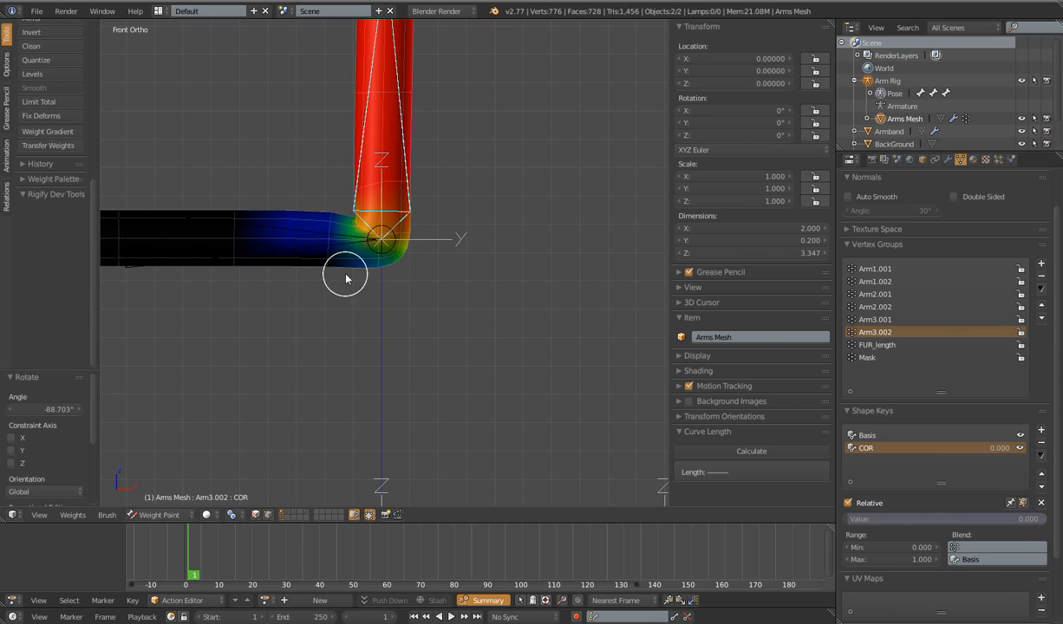
- Compare the Arm3.001 and Arm3.002 weights across the top arm's bent elbow from the front and back
scroll(424, 357, up, 7)
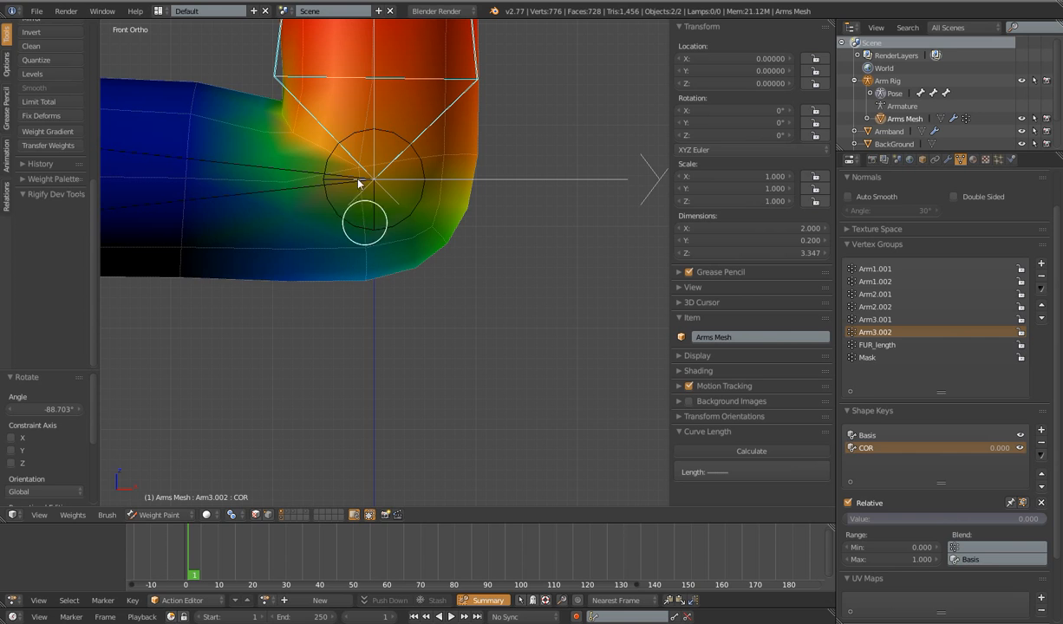
right_click(254, 169)
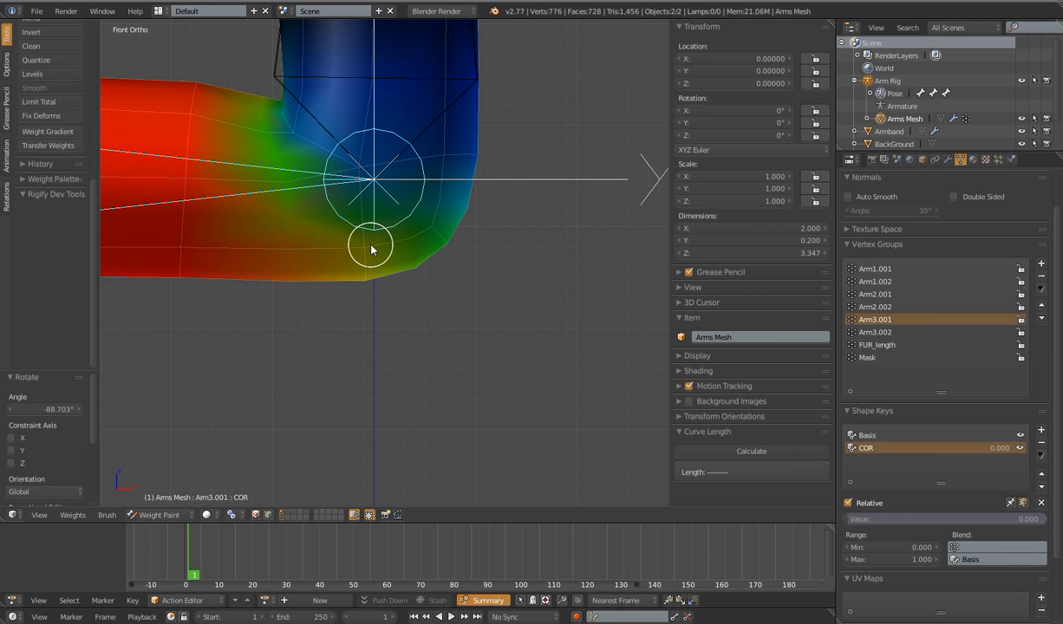
scroll(372, 169, down, 2)
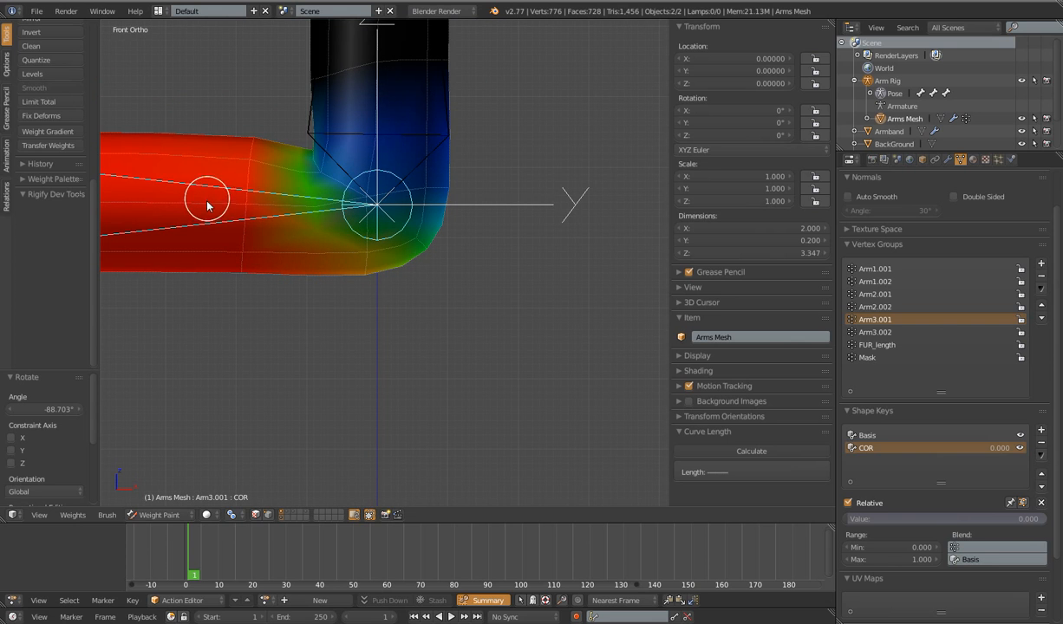
right_click(441, 142)
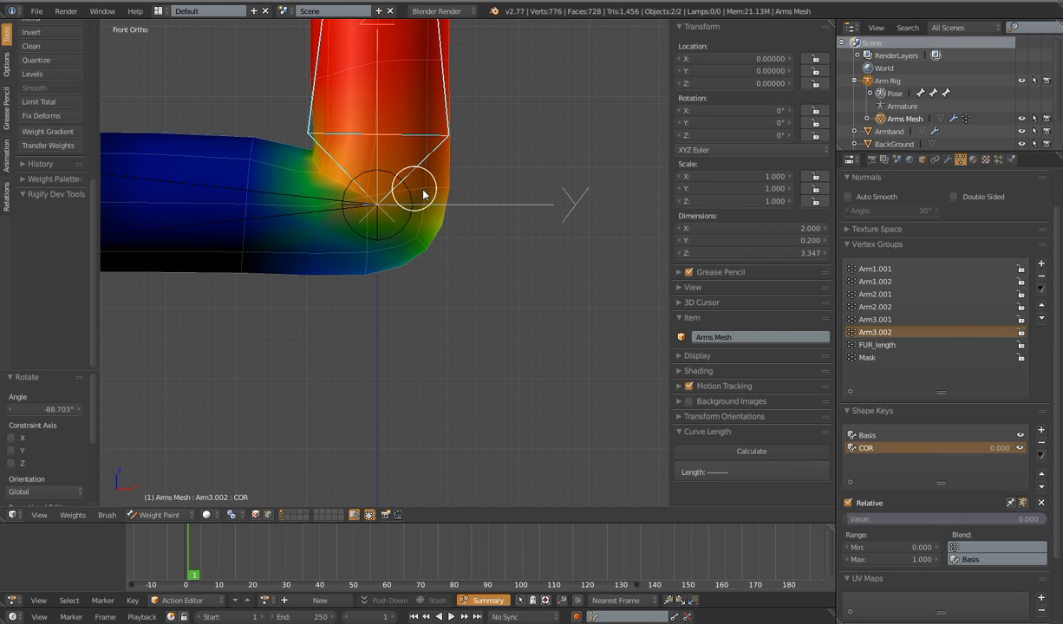
right_click(293, 204)
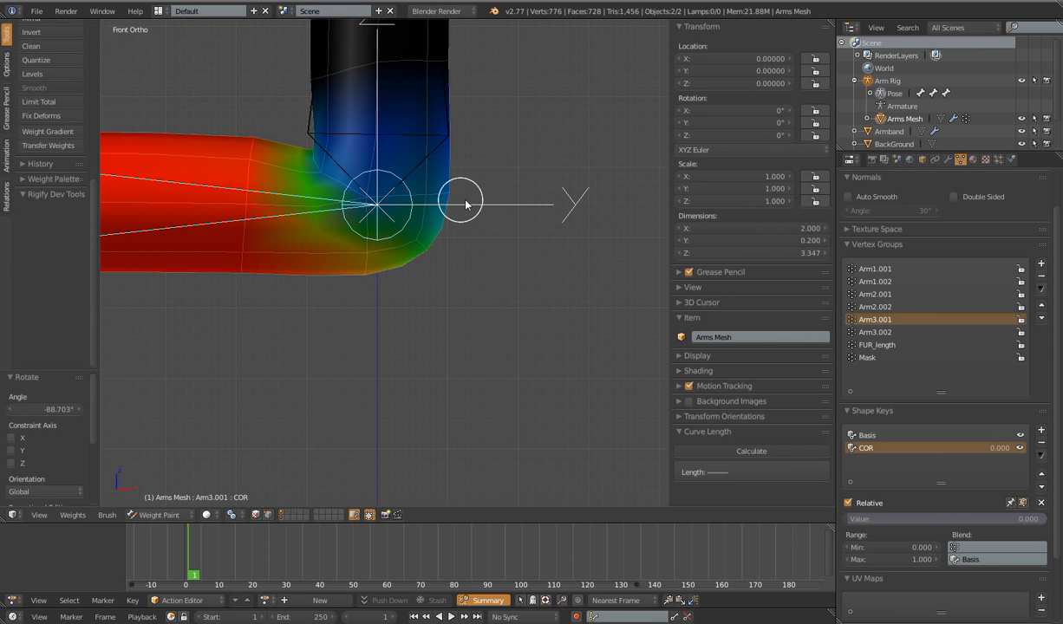
mouse_move(489, 213)
middle_down()
mouse_move(292, 212)
mouse_move(372, 234)
mouse_move(392, 190)
middle_up()
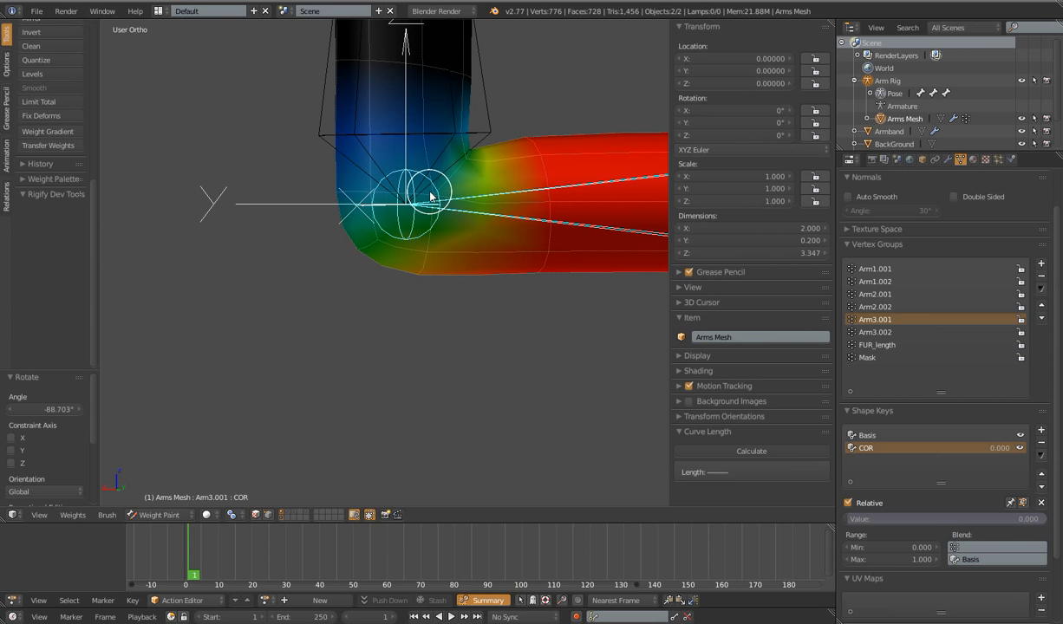
mouse_move(343, 199)
middle_down()
mouse_move(526, 230)
mouse_move(503, 247)
mouse_move(380, 190)
middle_up()
scroll(374, 198, down, 4)
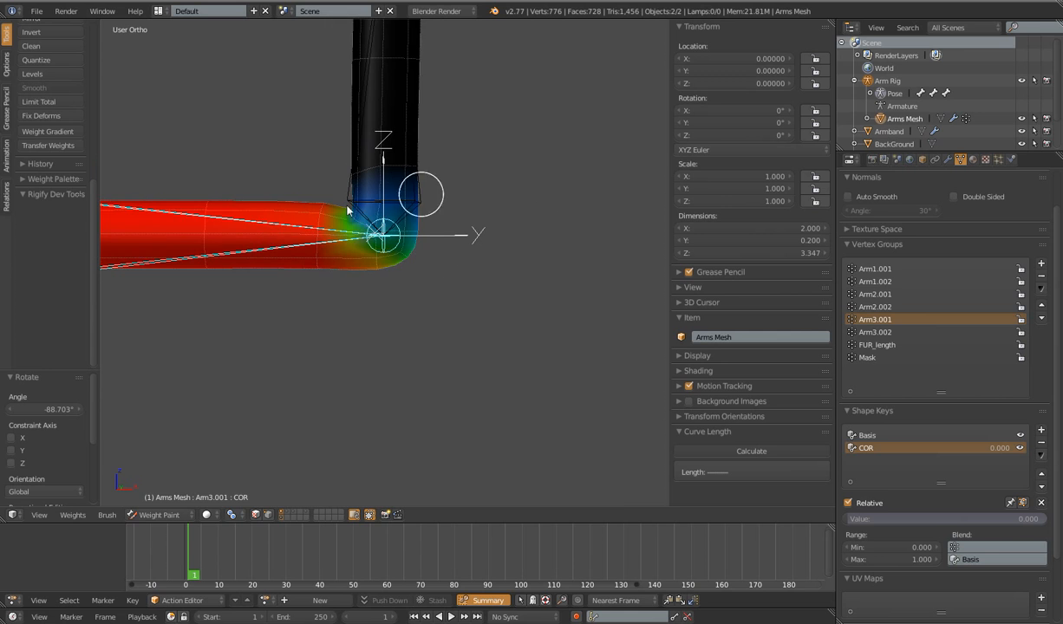
scroll(457, 234, down, 3)
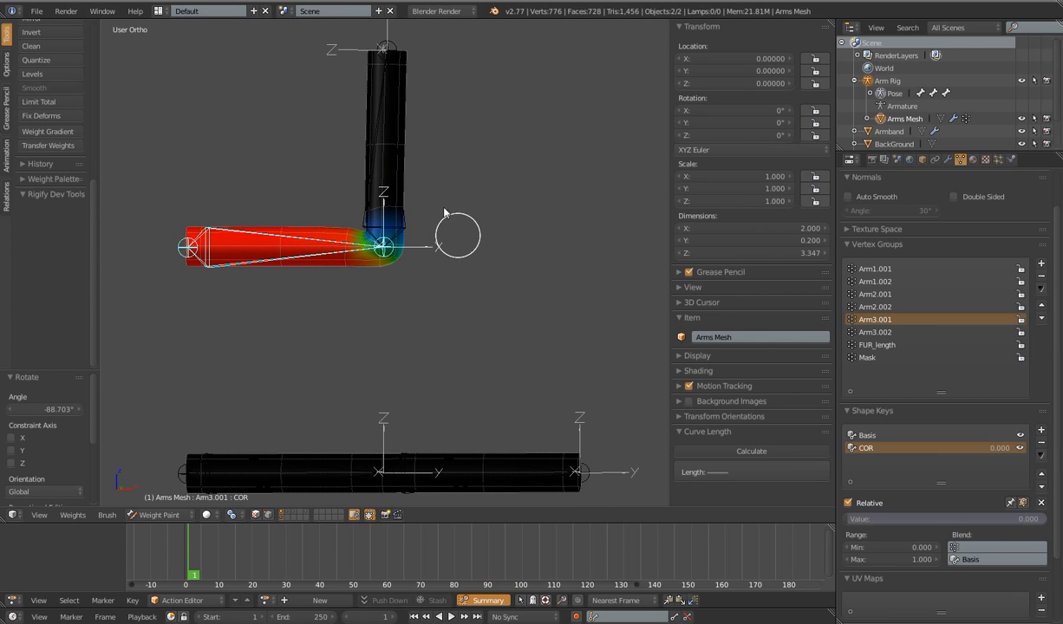
- Rotate the Arm3.002 bone by about 5.6° to open the top arm's bend slightly
right_click(399, 68)
key(r)
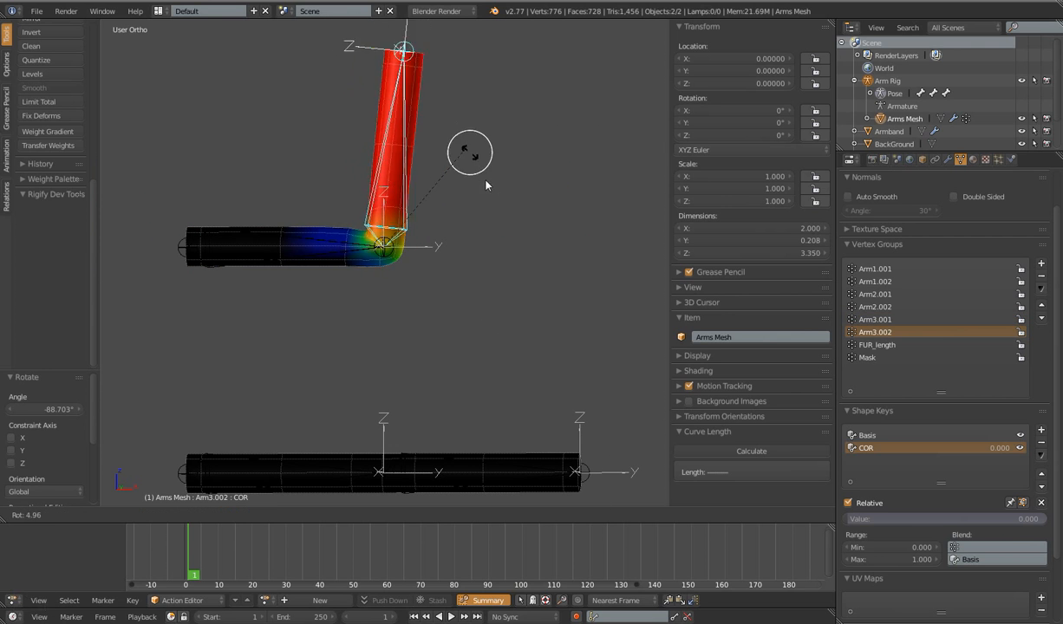
click(446, 154)
- Select the Arm2.002 bone and rotate it by about -91.7° to bend the middle arm
shift+middle_drag(471, 380, 475, 304)
scroll(475, 304, up, 4)
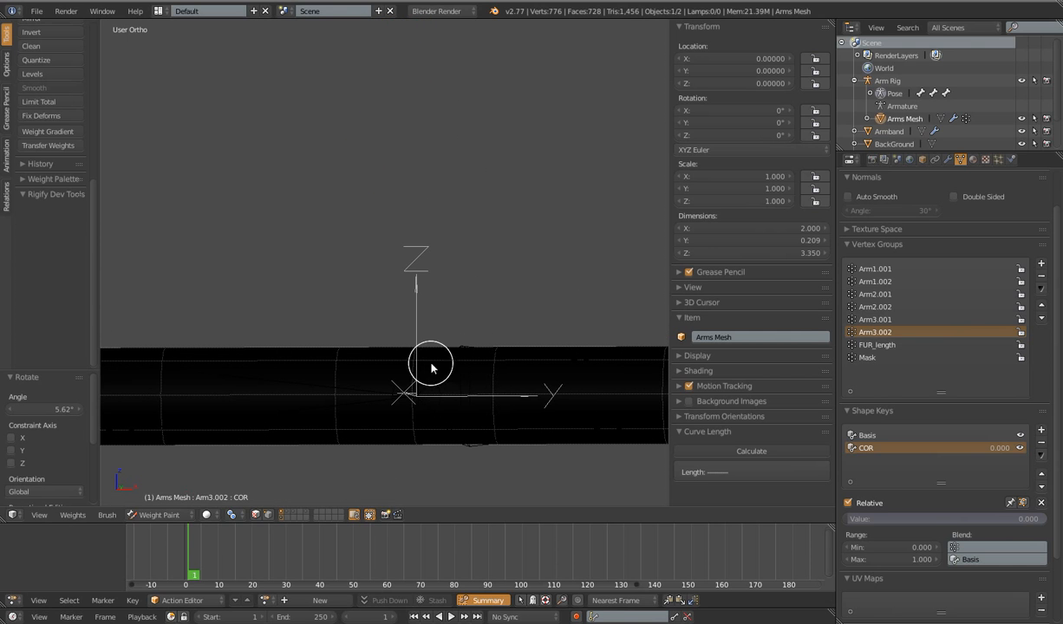
right_click(475, 356)
scroll(480, 375, down, 3)
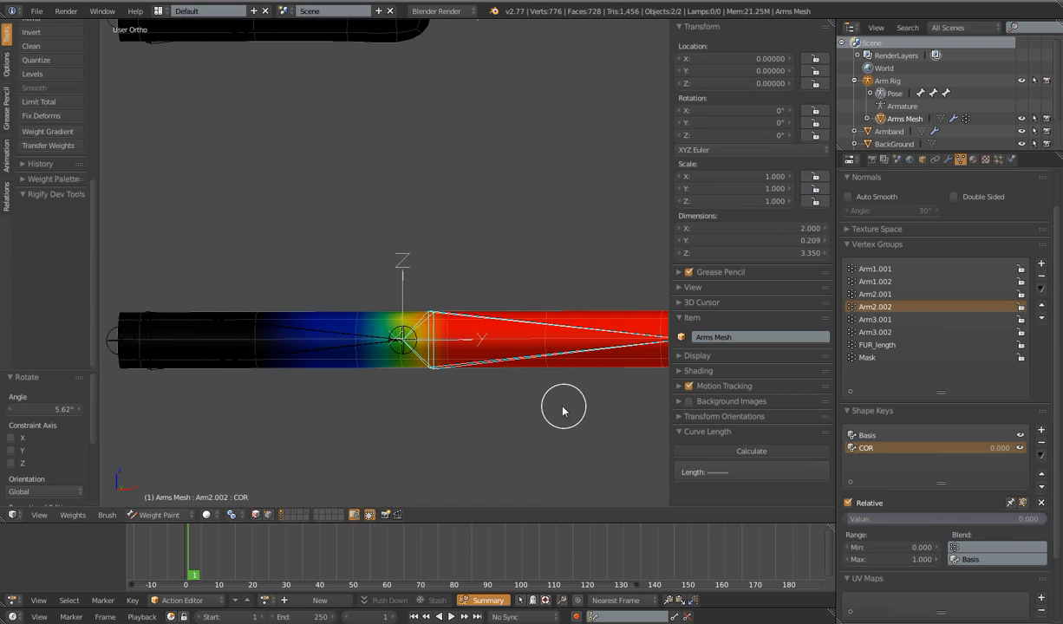
scroll(563, 411, down, 3)
key(r)
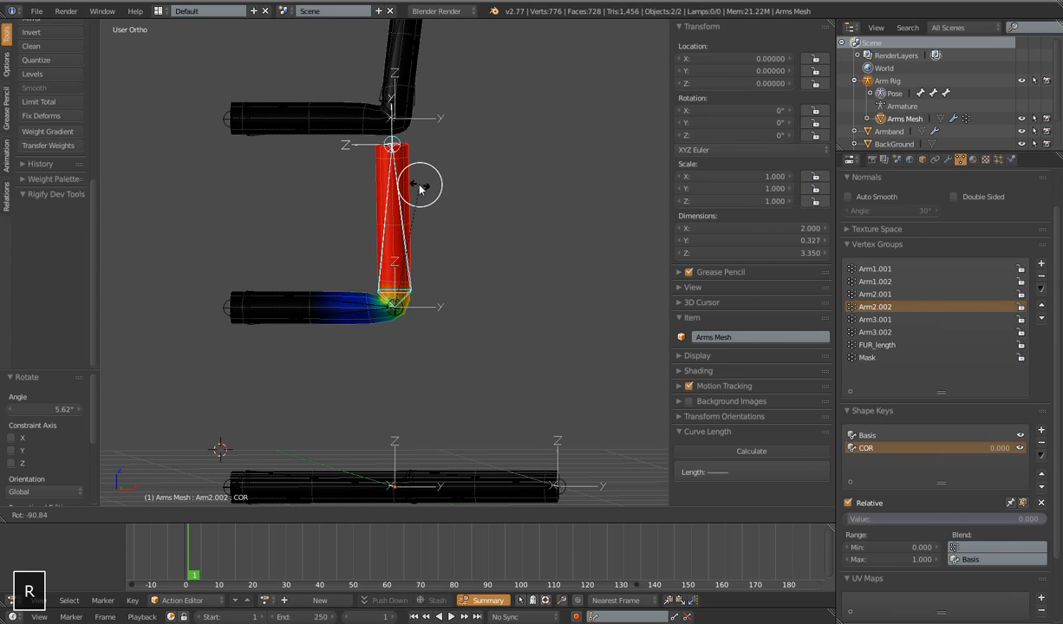
click(420, 187)
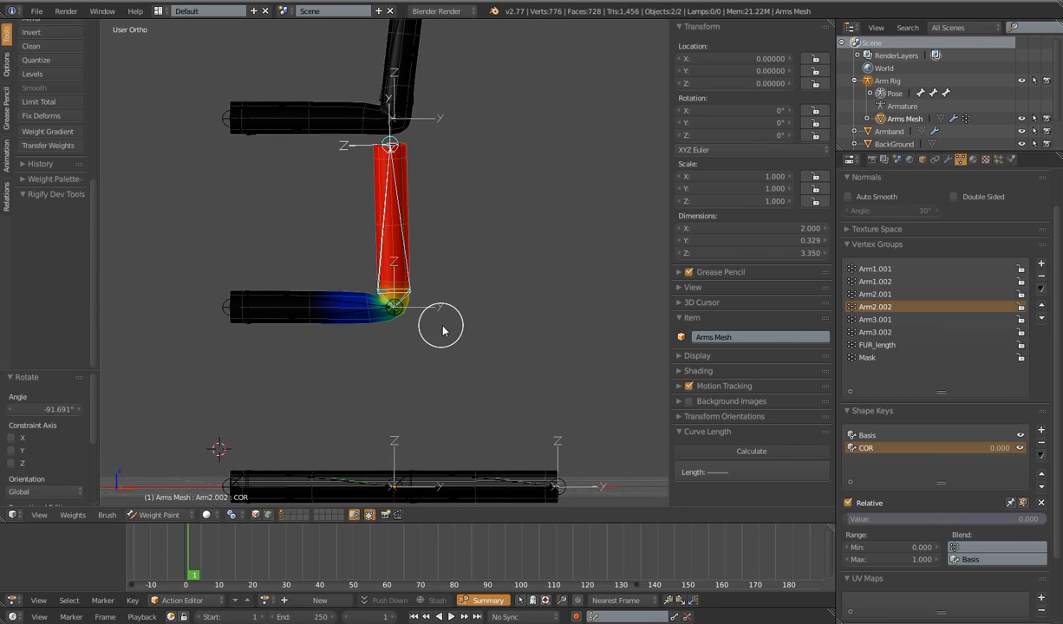
- Set the COR shape key's value to 1.000 and enter Edit Mode at the middle arm's bent elbow
scroll(442, 331, up, 3)
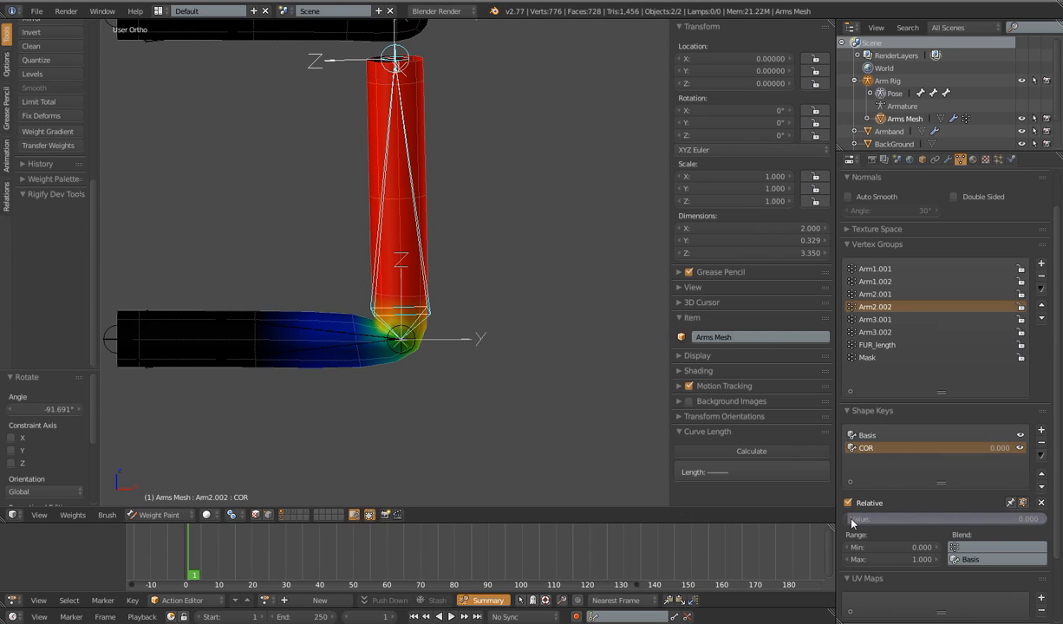
scroll(459, 386, up, 2)
key(Tab)
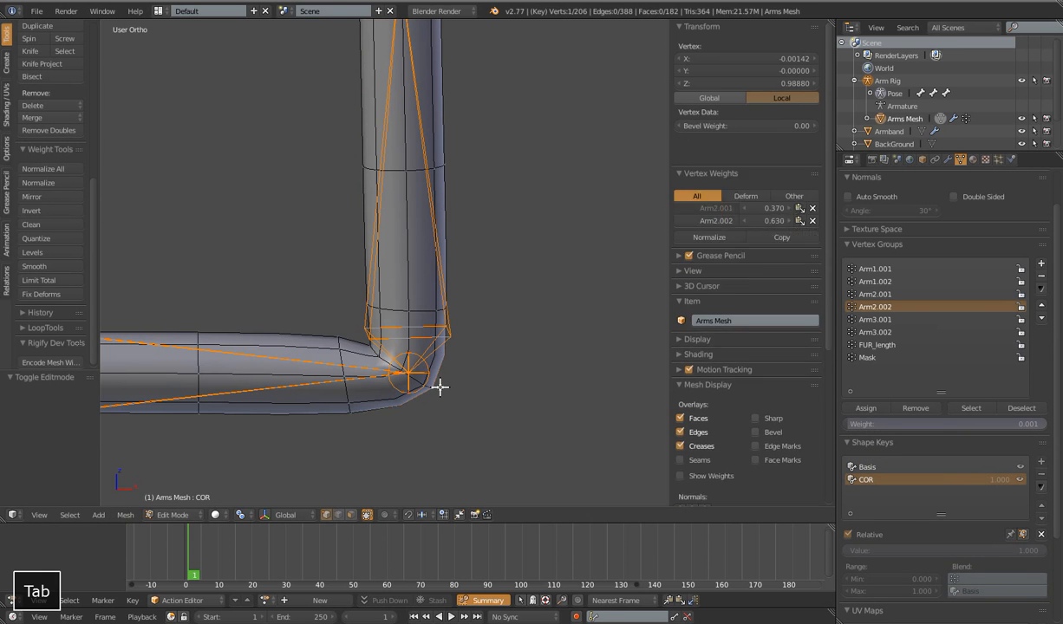
- Move the middle arm's outer elbow vertex about 0.017 in X and -0.036 in Z, and slightly adjust the neighbouring side vertices
key(g)
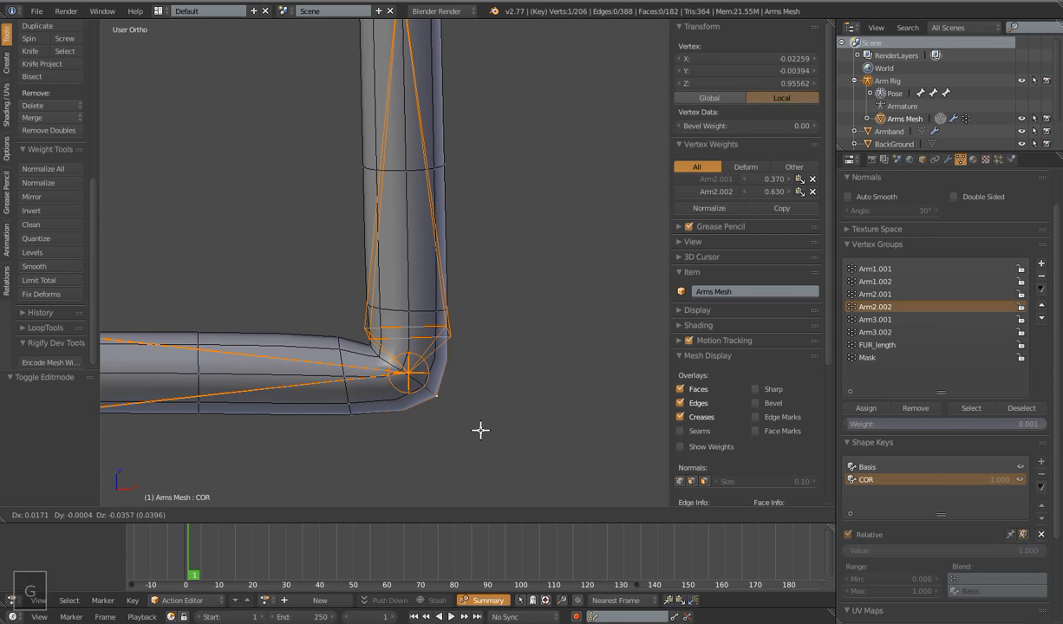
click(481, 430)
right_click(418, 380)
key(g)
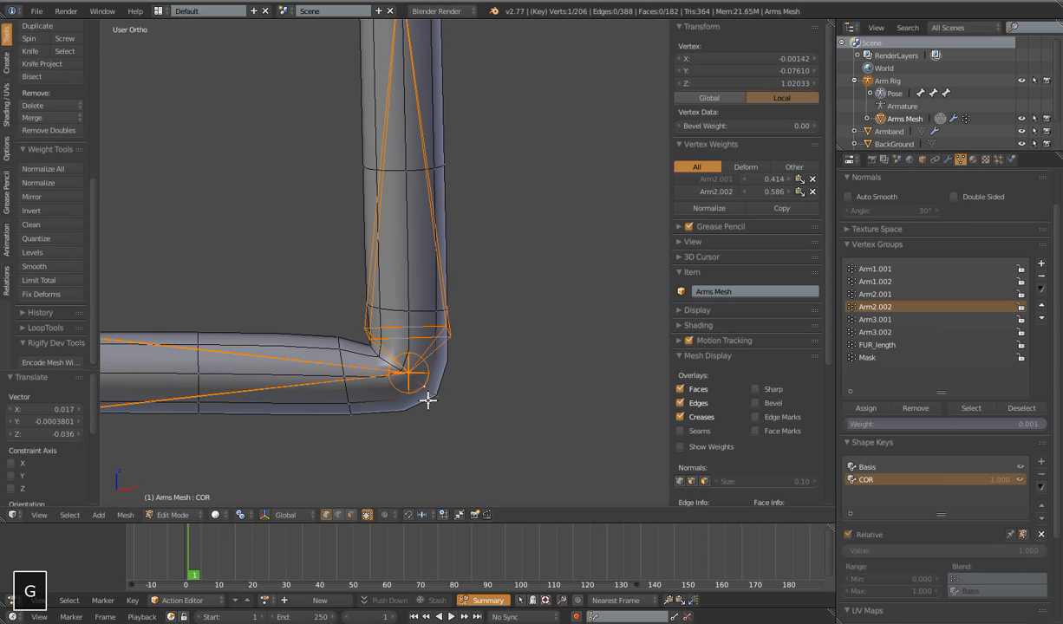
right_drag(394, 375, 399, 379)
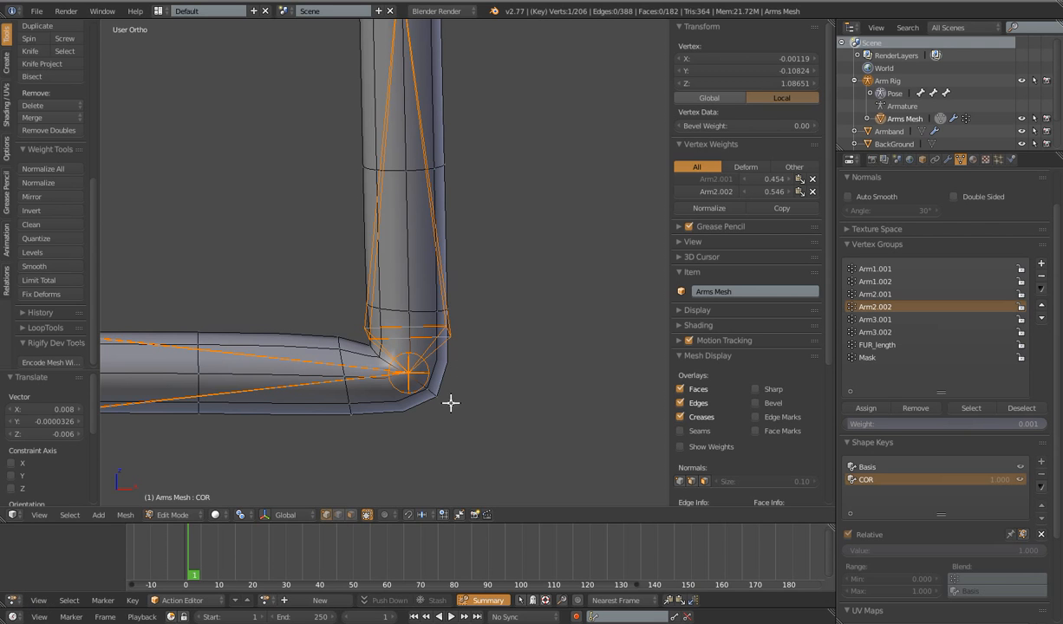
right_click(436, 396)
key(g)
right_click(458, 396)
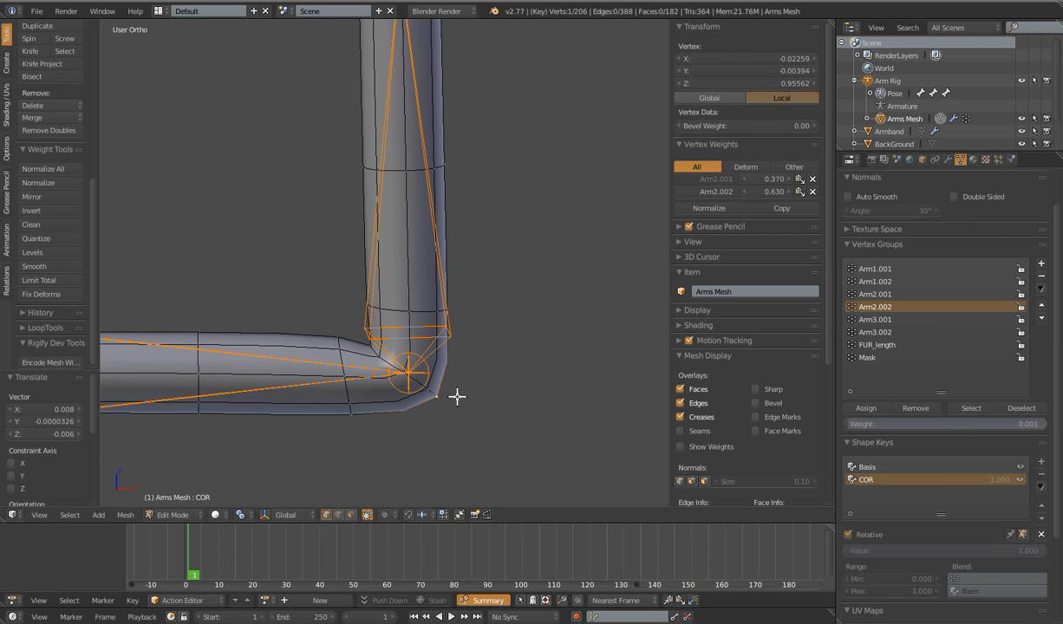
- Leave Edit Mode for Weight Paint mode and check the reshaped elbow of the middle arm
scroll(518, 421, down, 8)
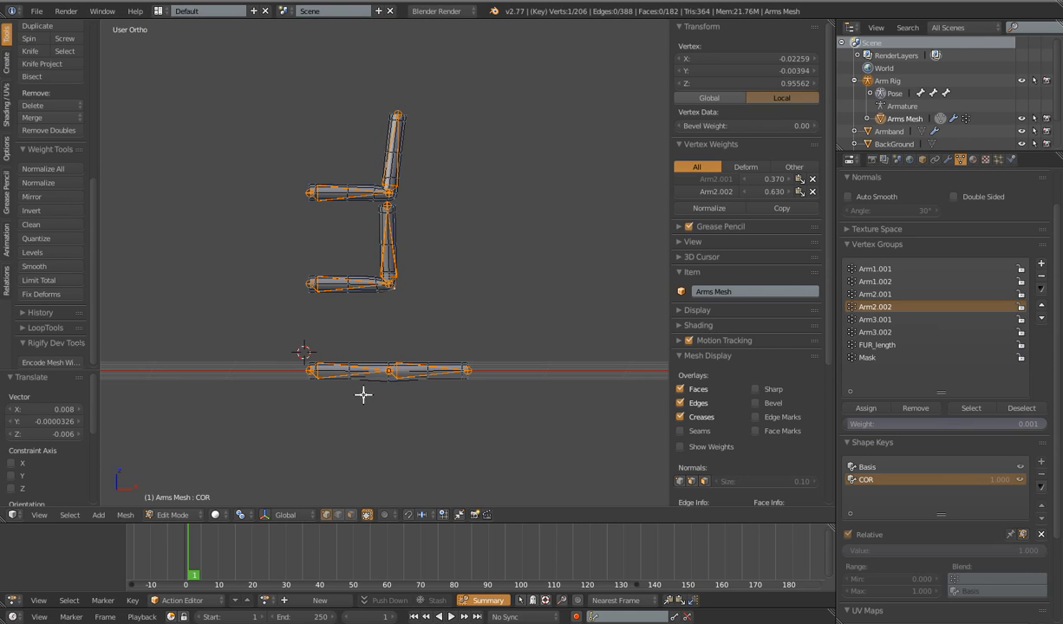
scroll(386, 346, up, 10)
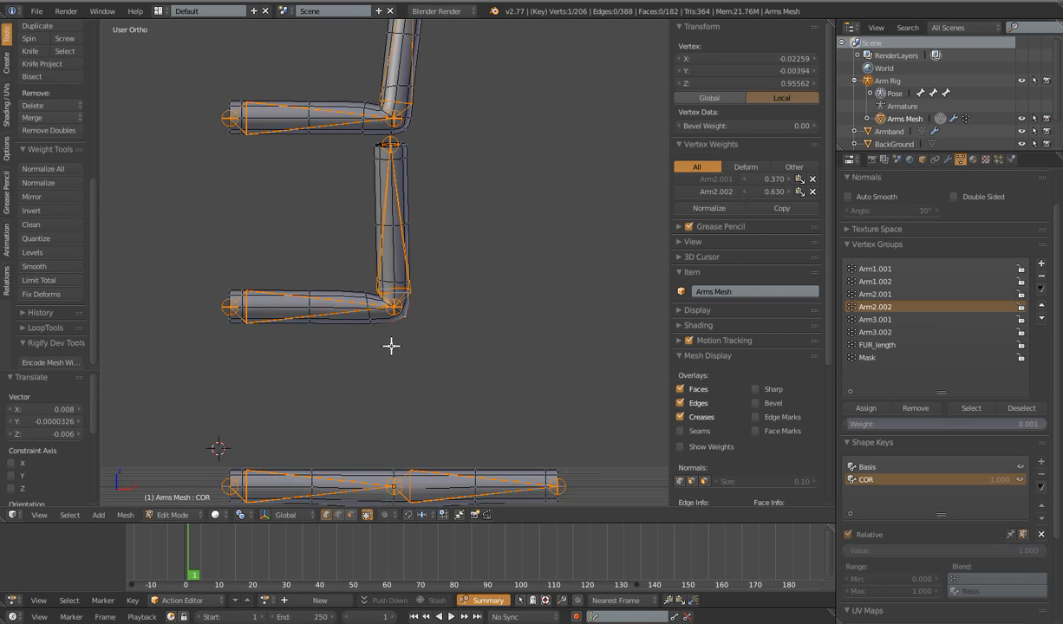
scroll(499, 390, down, 2)
key(Tab)
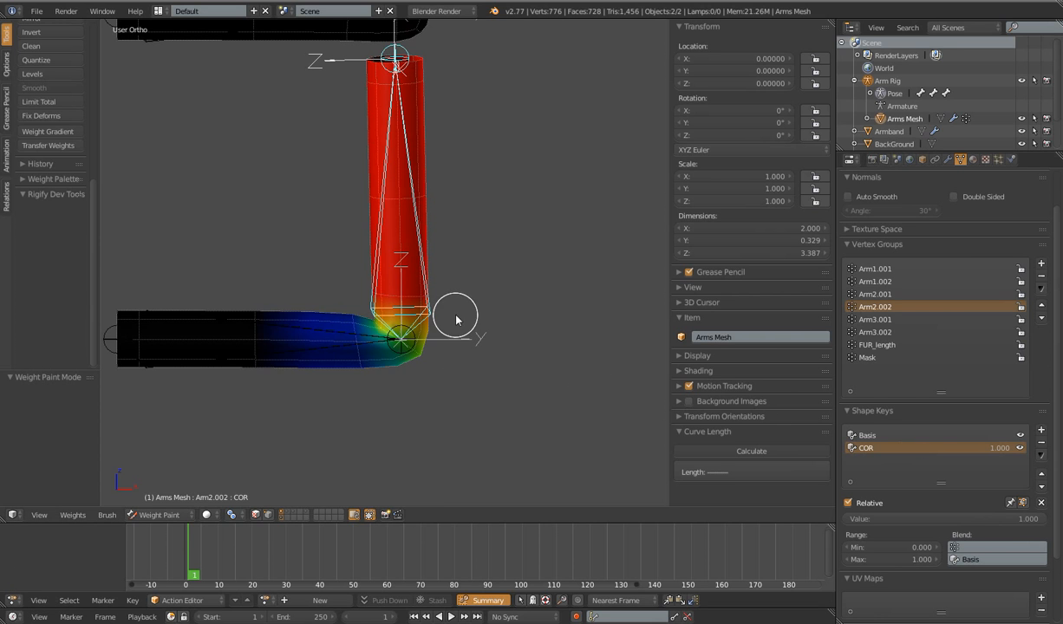
key(Tab)
scroll(450, 410, down, 5)
shift+middle_drag(444, 370, 465, 361)
scroll(466, 361, up, 4)
key(Tab)
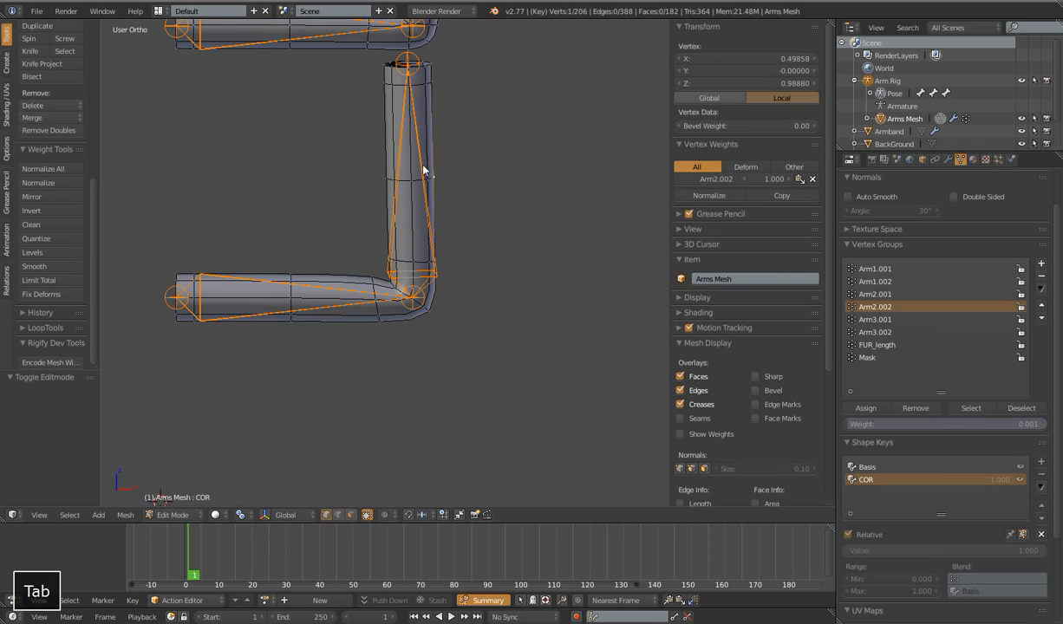
- Rotate the Arm2.002 bone to unbend the middle arm, and rotate it by about -85.9° to bend it again with the COR shape active
key(r)
click(570, 369)
key(r)
click(418, 332)
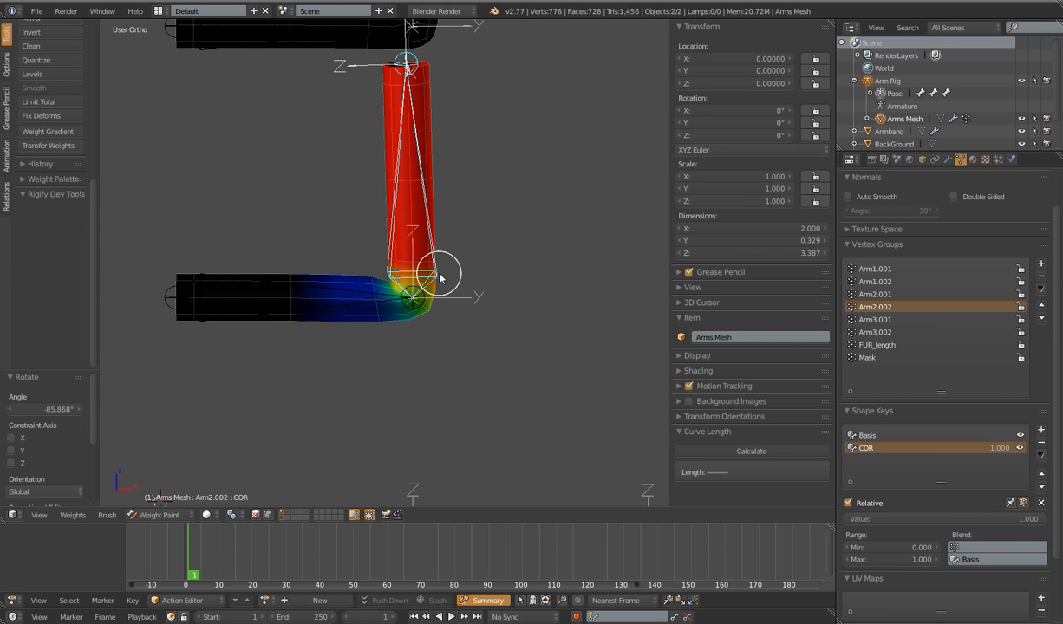
- Select all bones of the arm rig and clear their pose rotation, location and scale
scroll(433, 278, down, 5)
key(a)
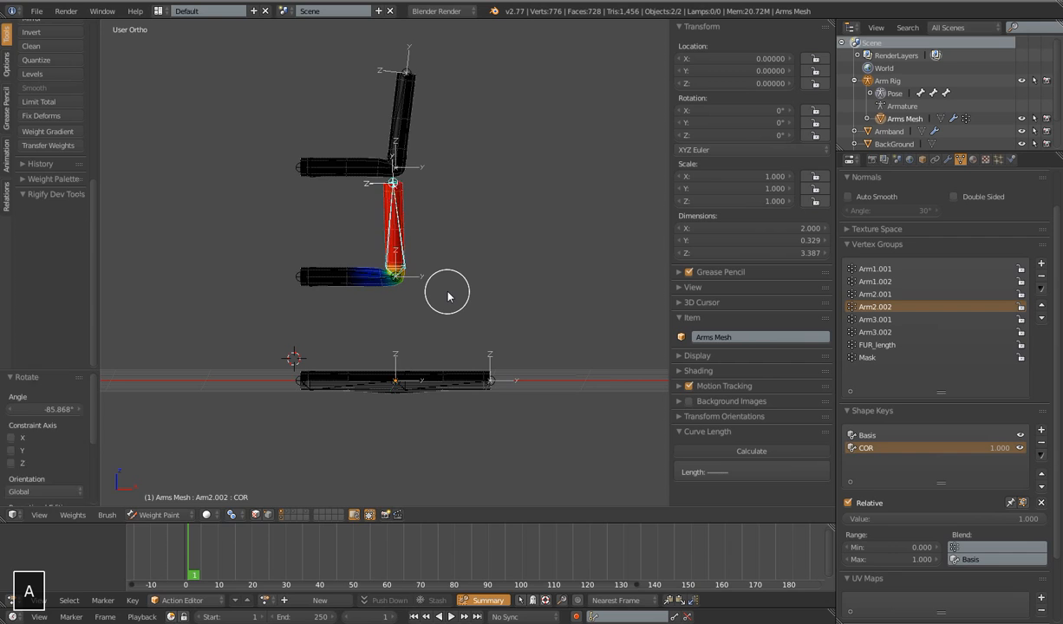
key(alt+r)
key(alt+g)
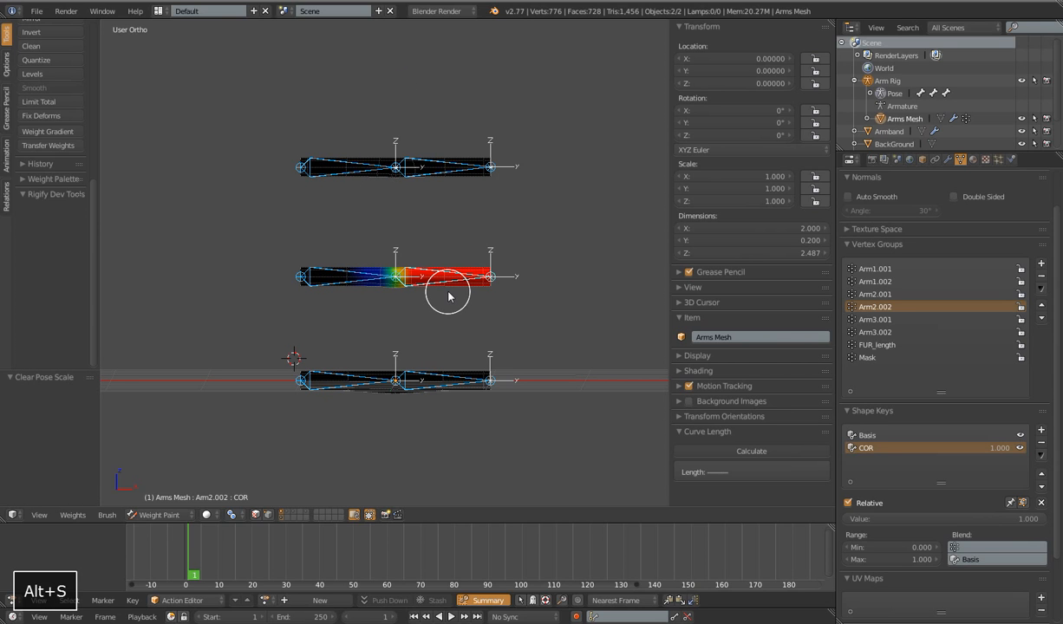